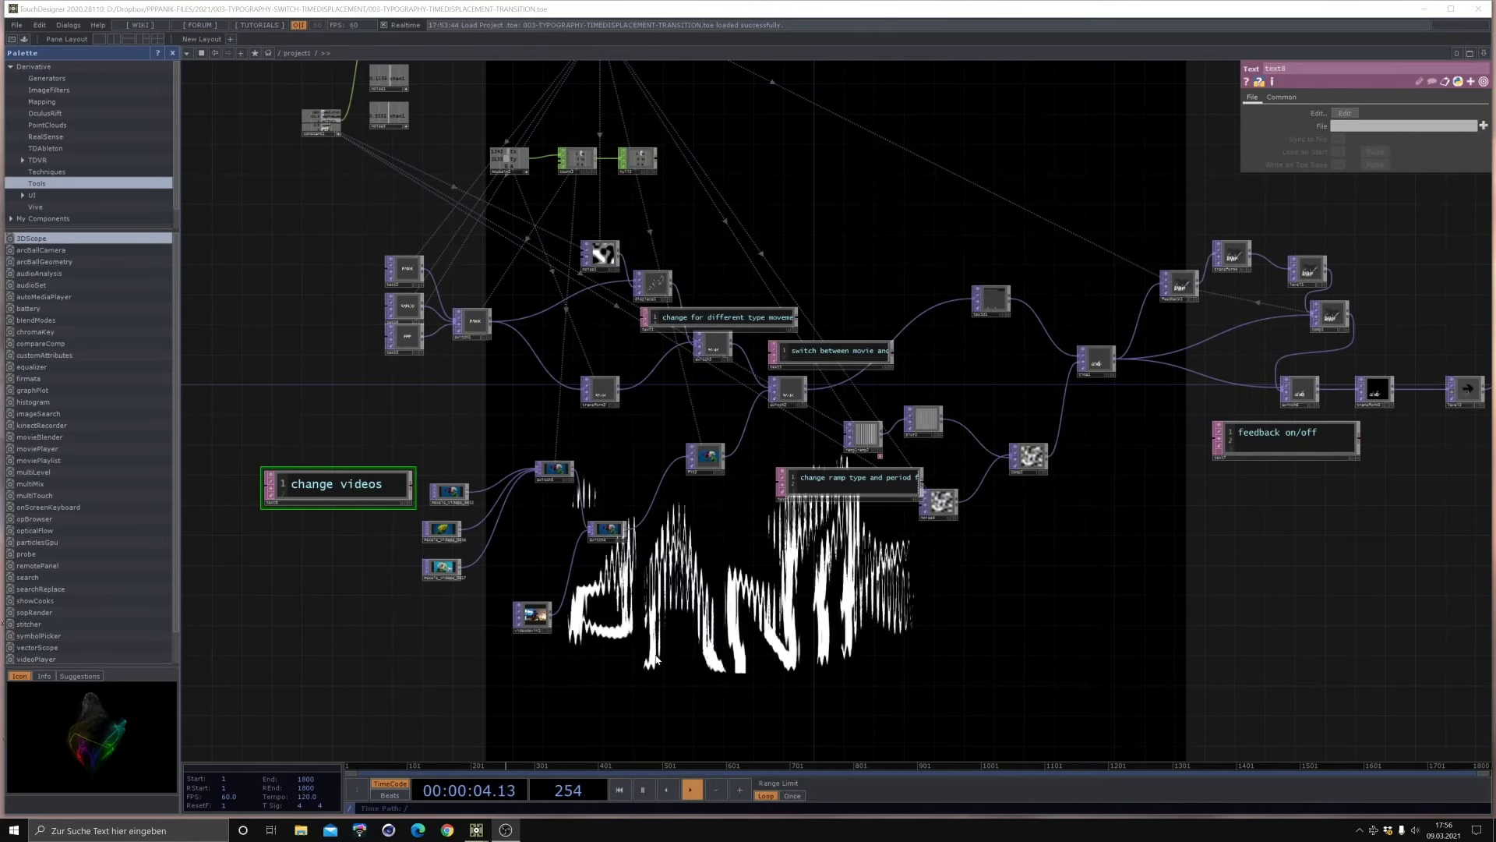
Step: Preview the movie input by raising the index of the movie/typography switch, and return the index to 0 for the typography
{"action": "left_click", "coordinate": [787, 392]}
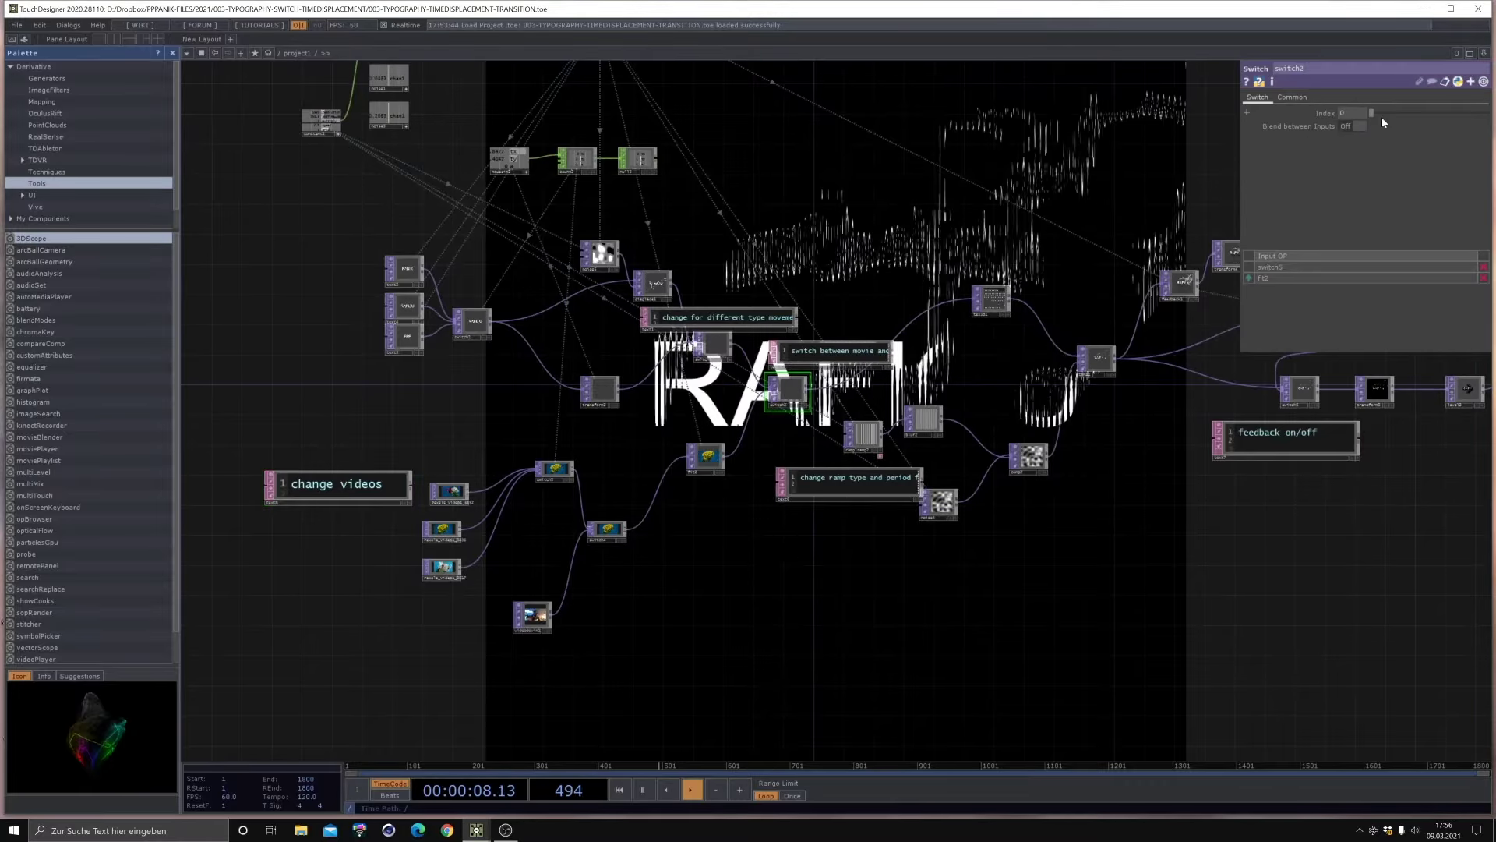
{"action": "left_click_drag", "start_coordinate": [1382, 117], "coordinate": [1388, 113]}
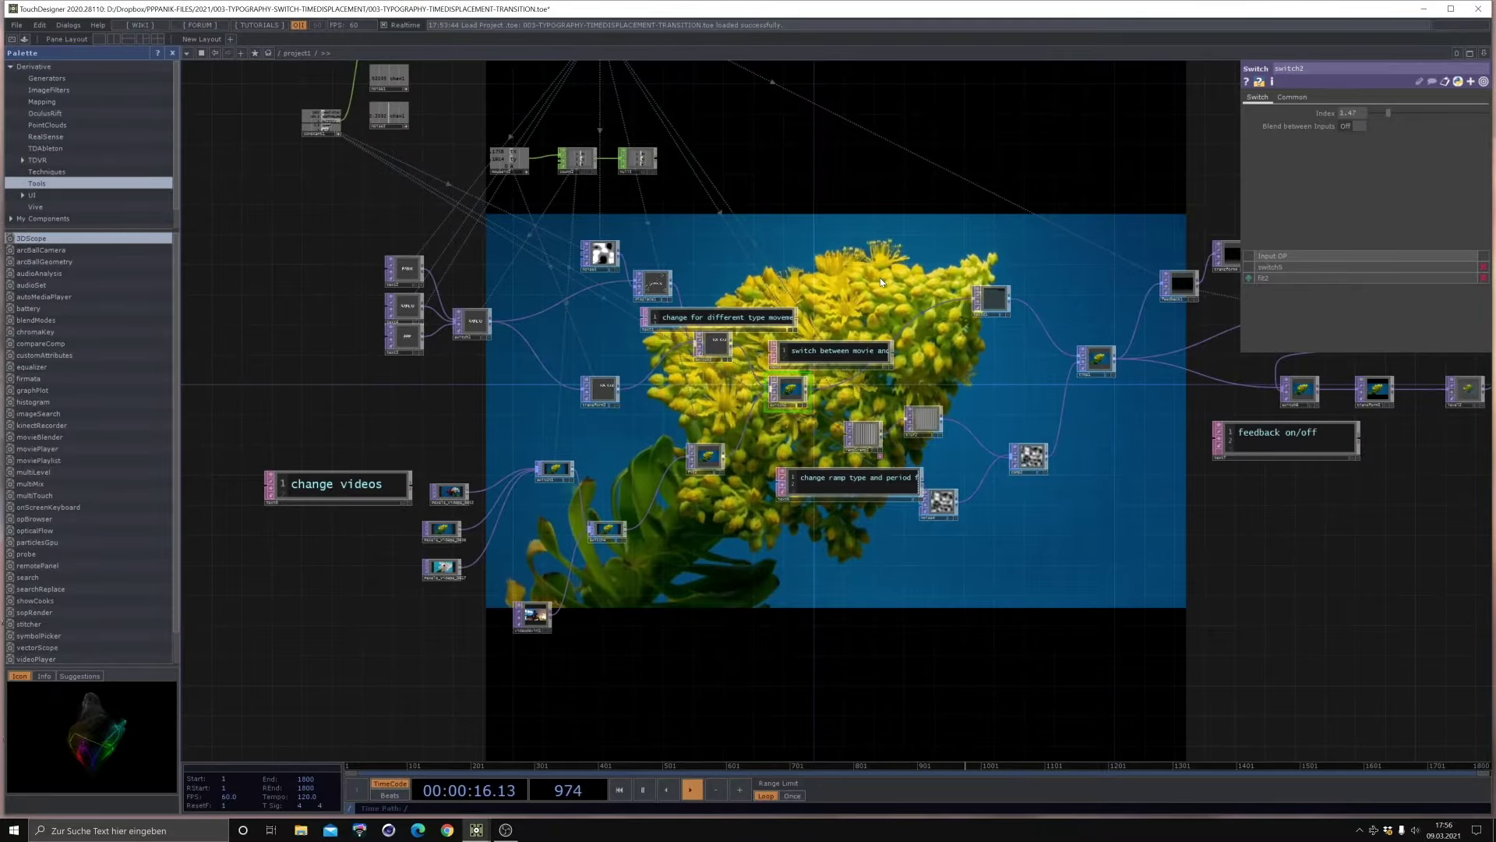
{"action": "left_click_drag", "start_coordinate": [1388, 113], "coordinate": [1370, 114]}
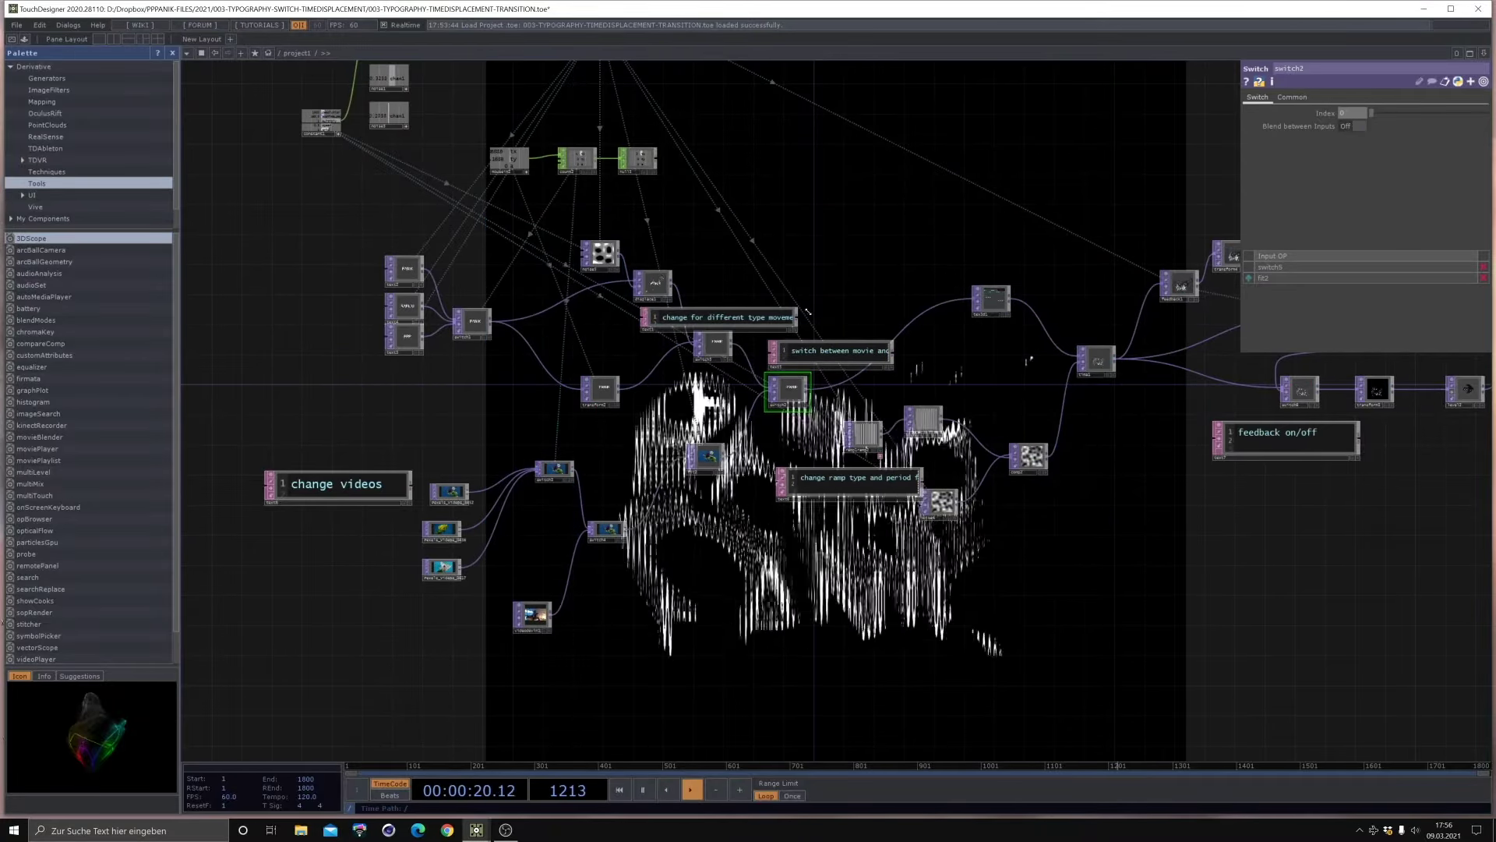
Step: Examine the video sources, the camera input and the switches that select between them
{"action": "left_click_drag", "start_coordinate": [1067, 727], "coordinate": [768, 446]}
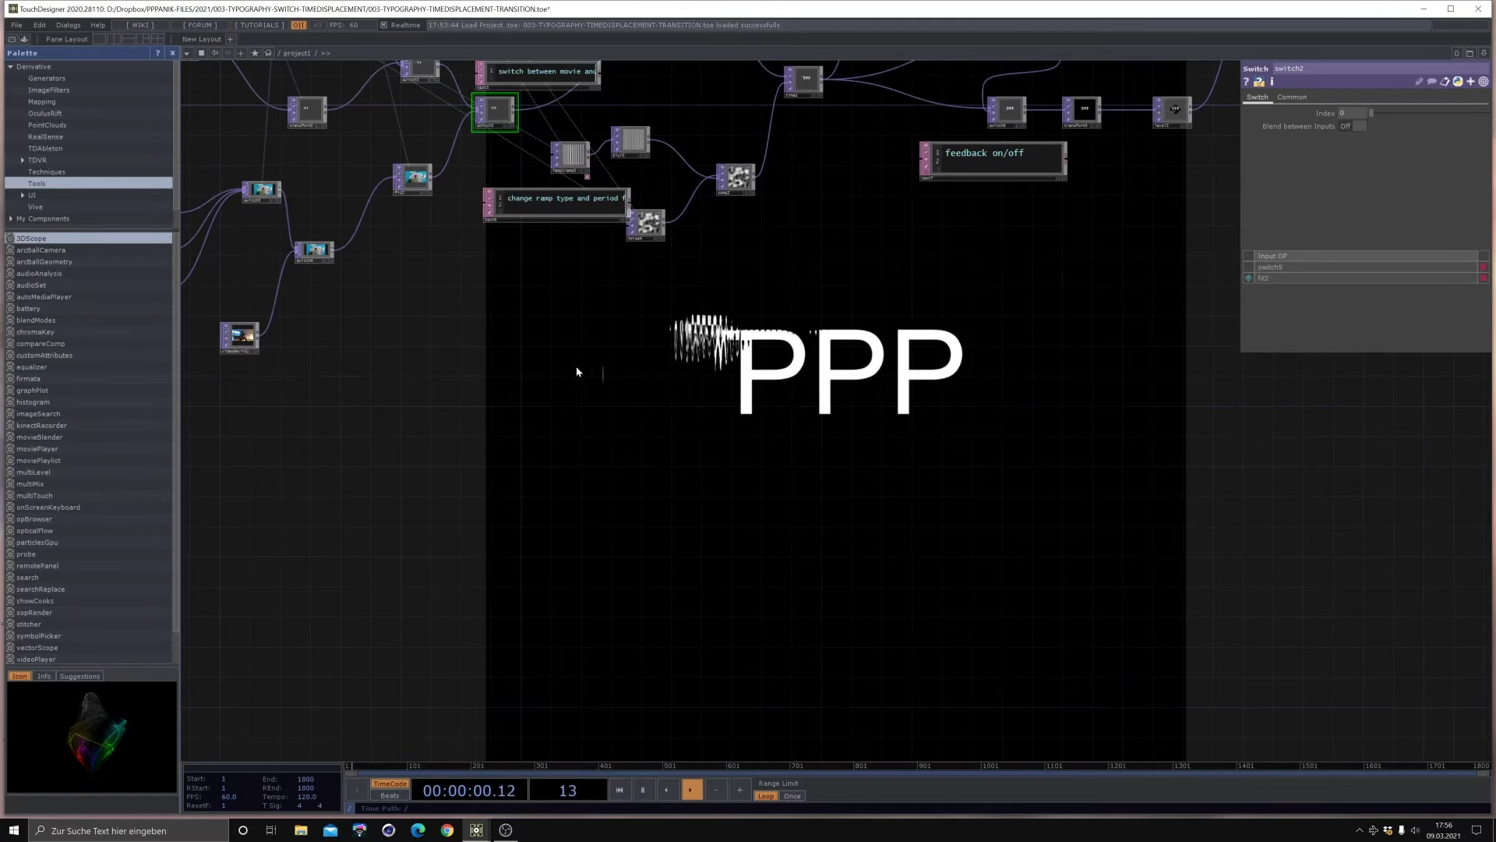
{"action": "scroll", "coordinate": [577, 372], "scroll_direction": "up", "scroll_amount": 2}
{"action": "scroll", "coordinate": [354, 382], "scroll_direction": "up", "scroll_amount": 6}
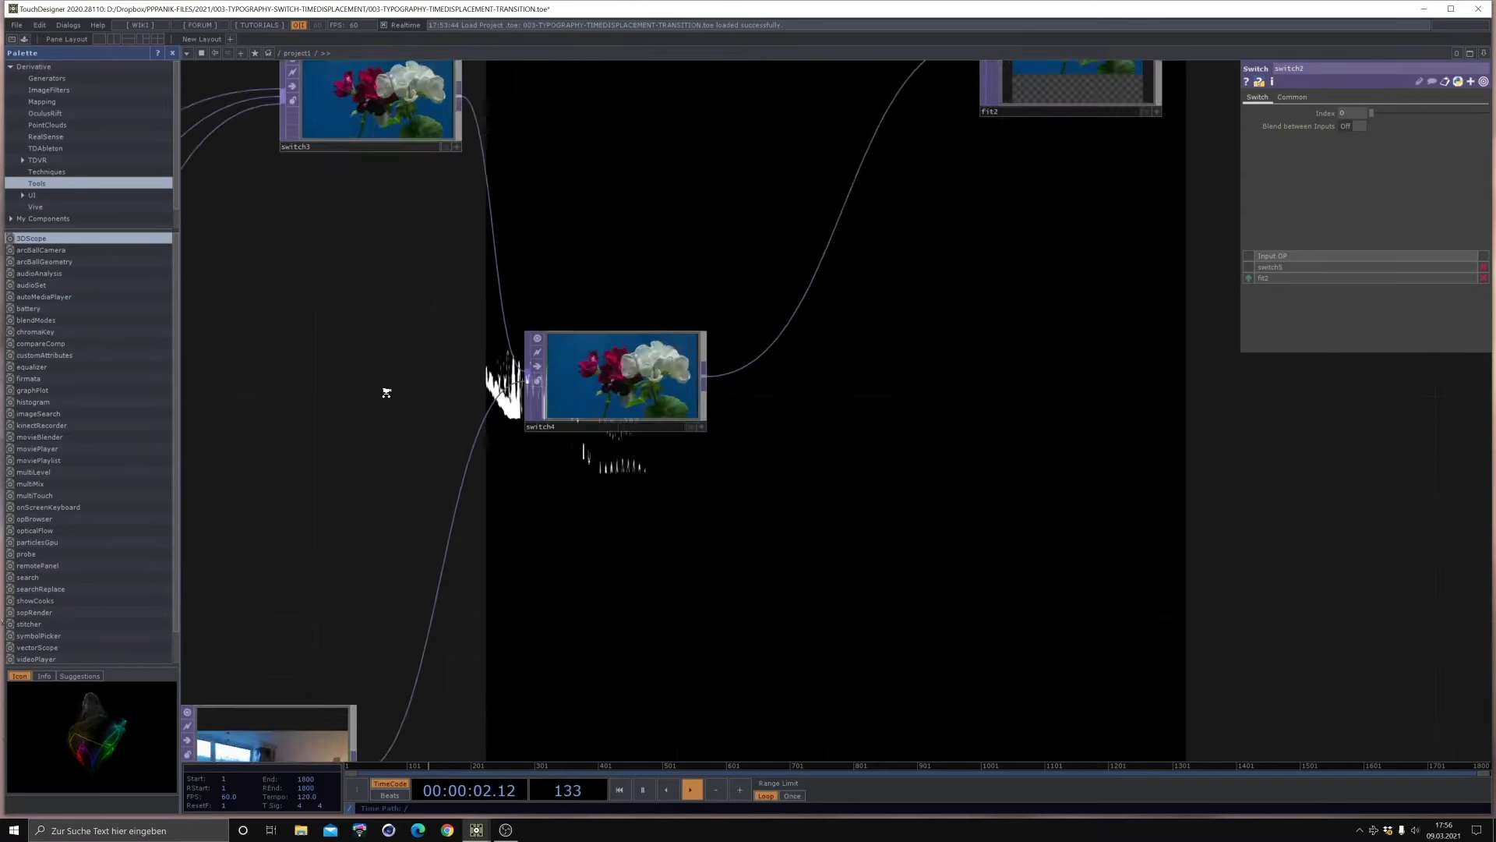
{"action": "scroll", "coordinate": [387, 392], "scroll_direction": "up", "scroll_amount": 2}
{"action": "scroll", "coordinate": [880, 571], "scroll_direction": "down", "scroll_amount": 3}
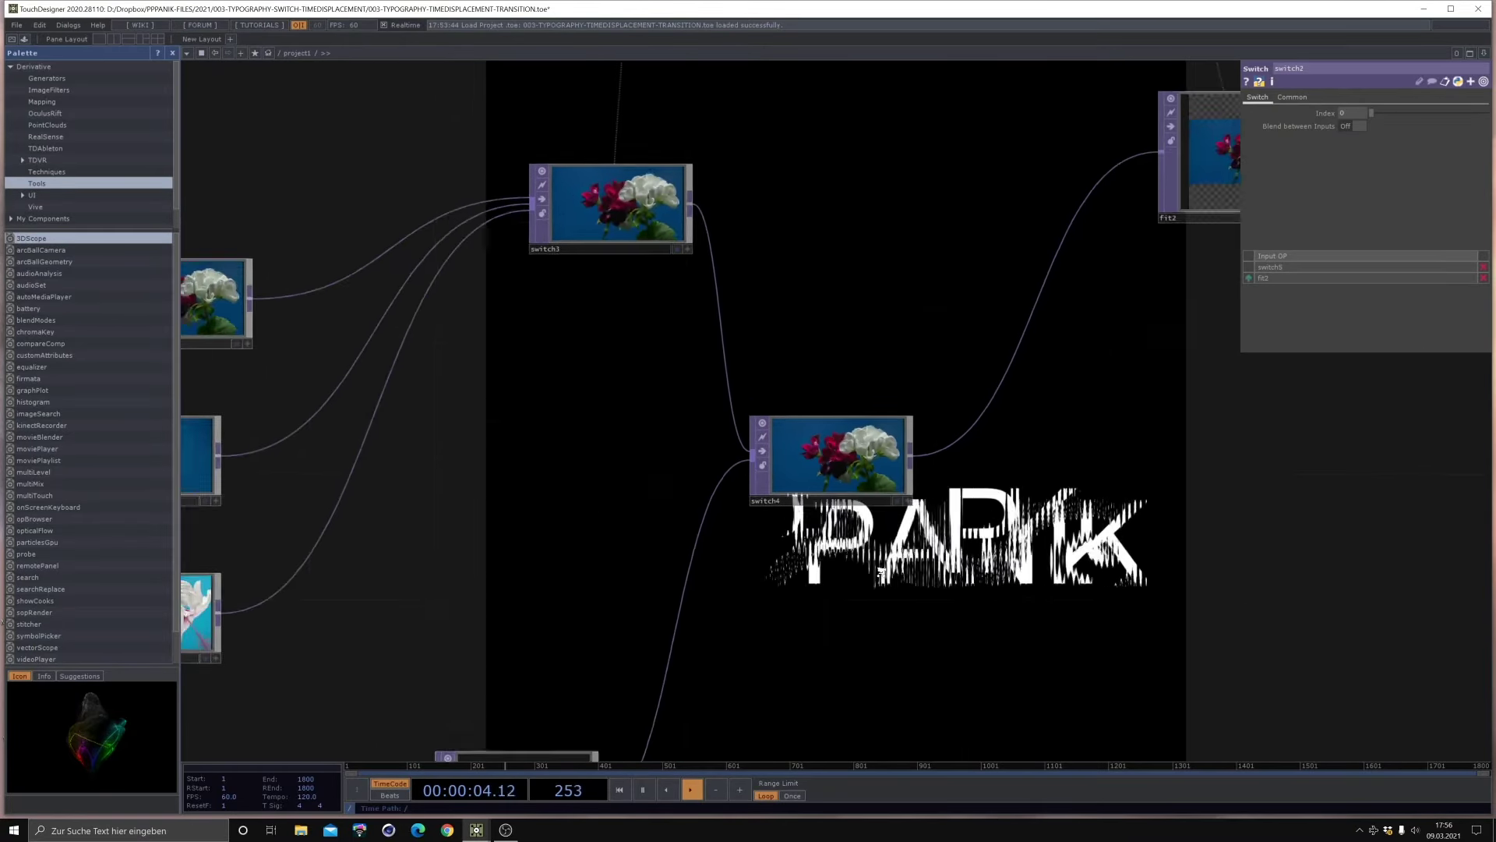
{"action": "scroll", "coordinate": [881, 572], "scroll_direction": "down", "scroll_amount": 3}
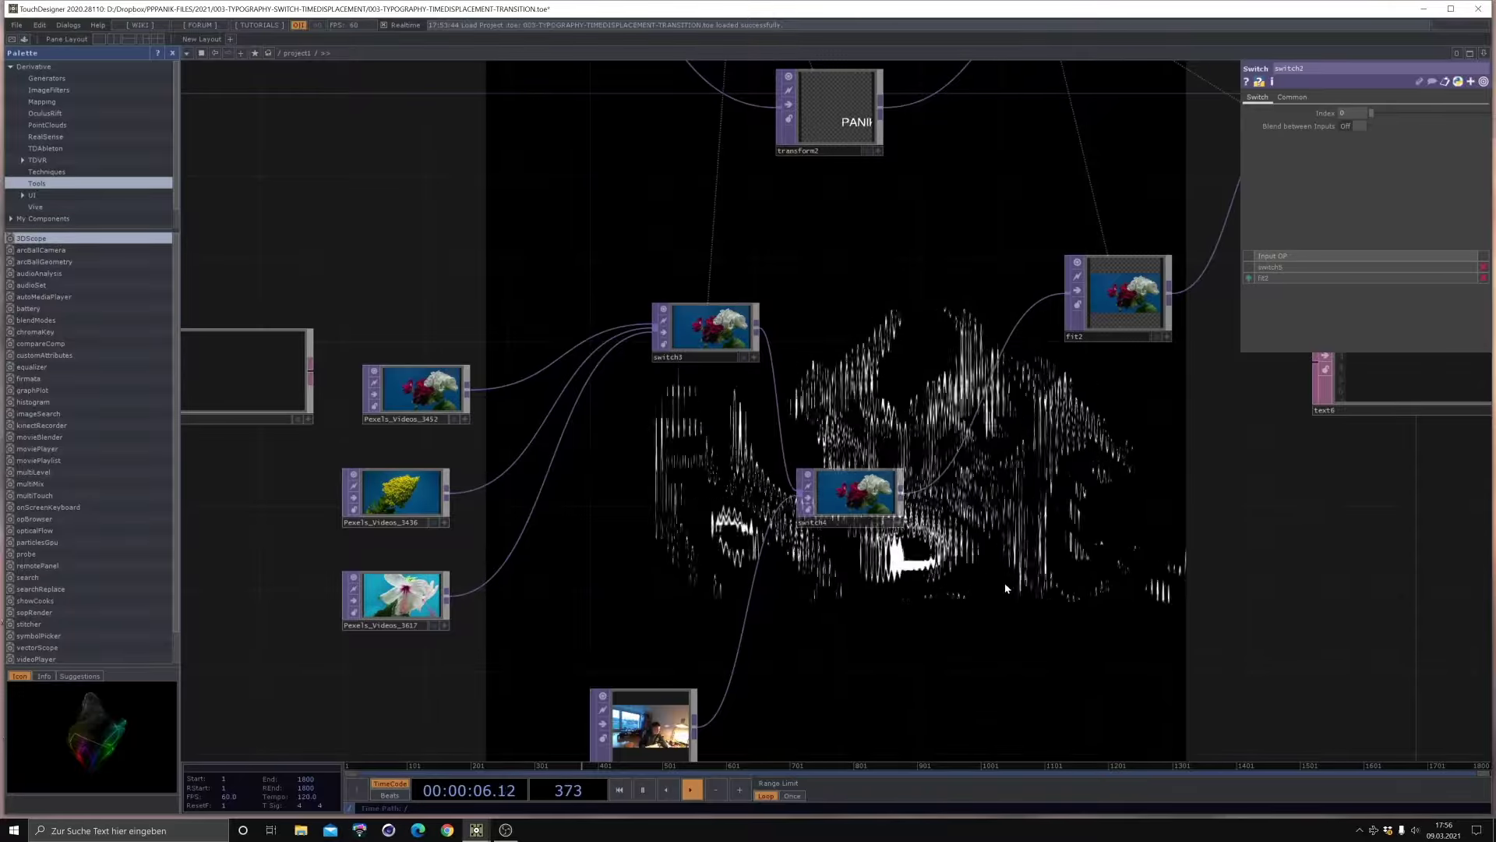
{"action": "scroll", "coordinate": [1006, 589], "scroll_direction": "down", "scroll_amount": 4}
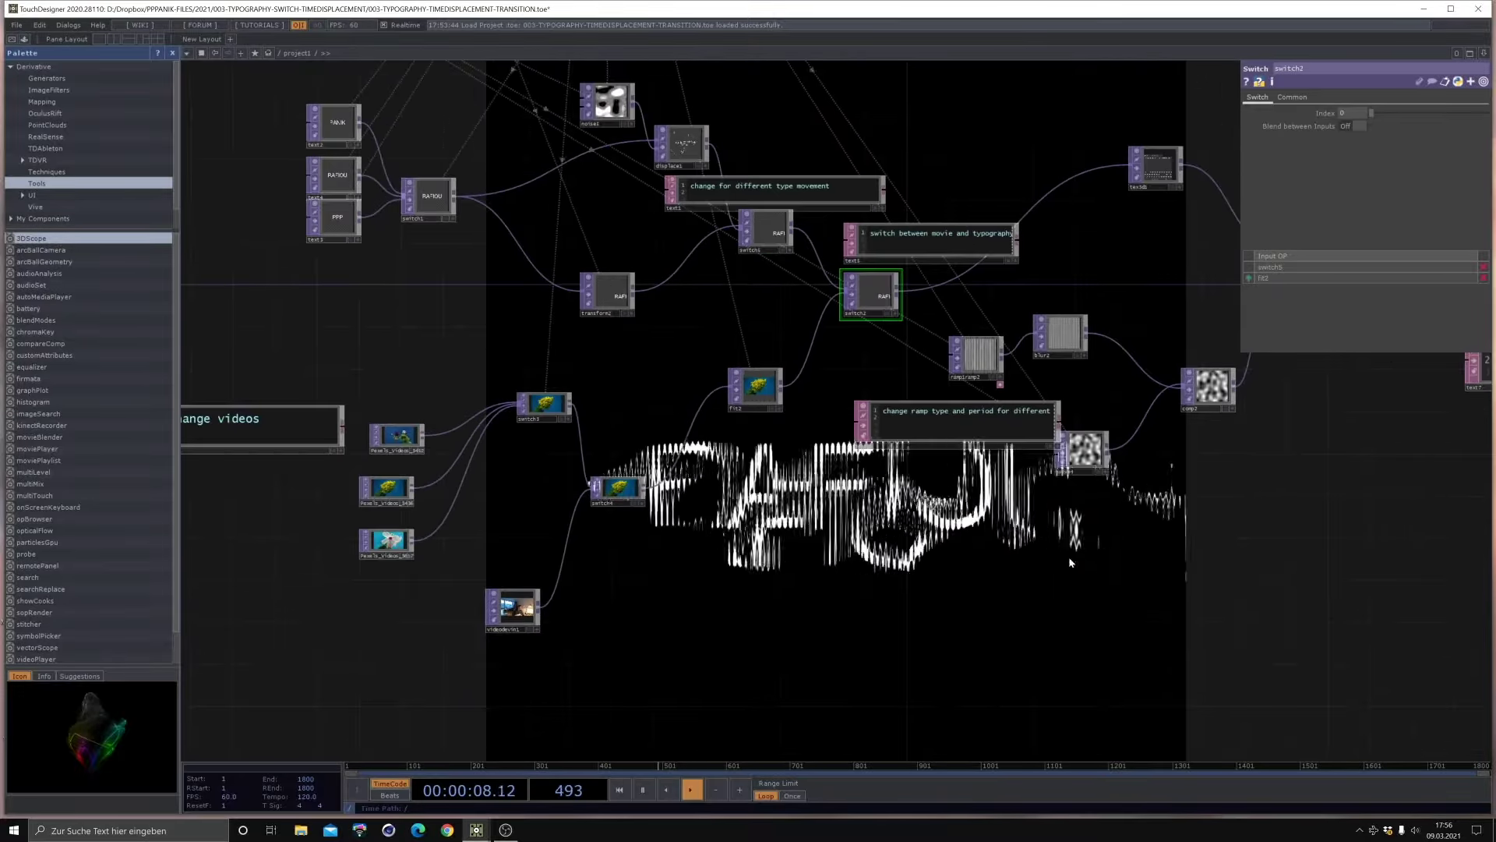
Step: Examine how the ramp, blur and noise nodes are composited and feed the Time Machine node
{"action": "left_click_drag", "start_coordinate": [1068, 556], "coordinate": [800, 601]}
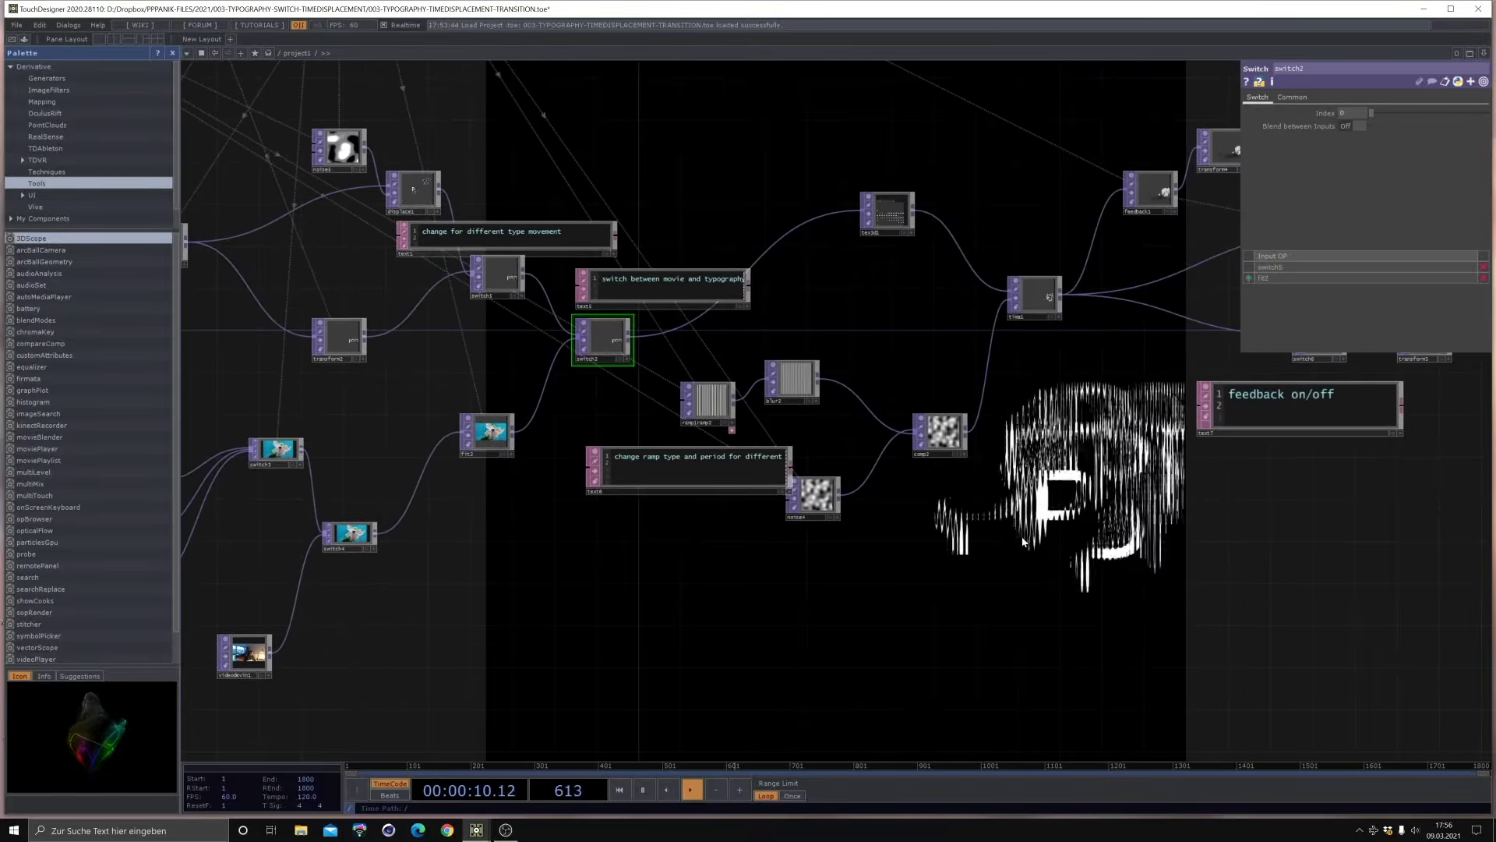
{"action": "left_click_drag", "start_coordinate": [1023, 540], "coordinate": [698, 524]}
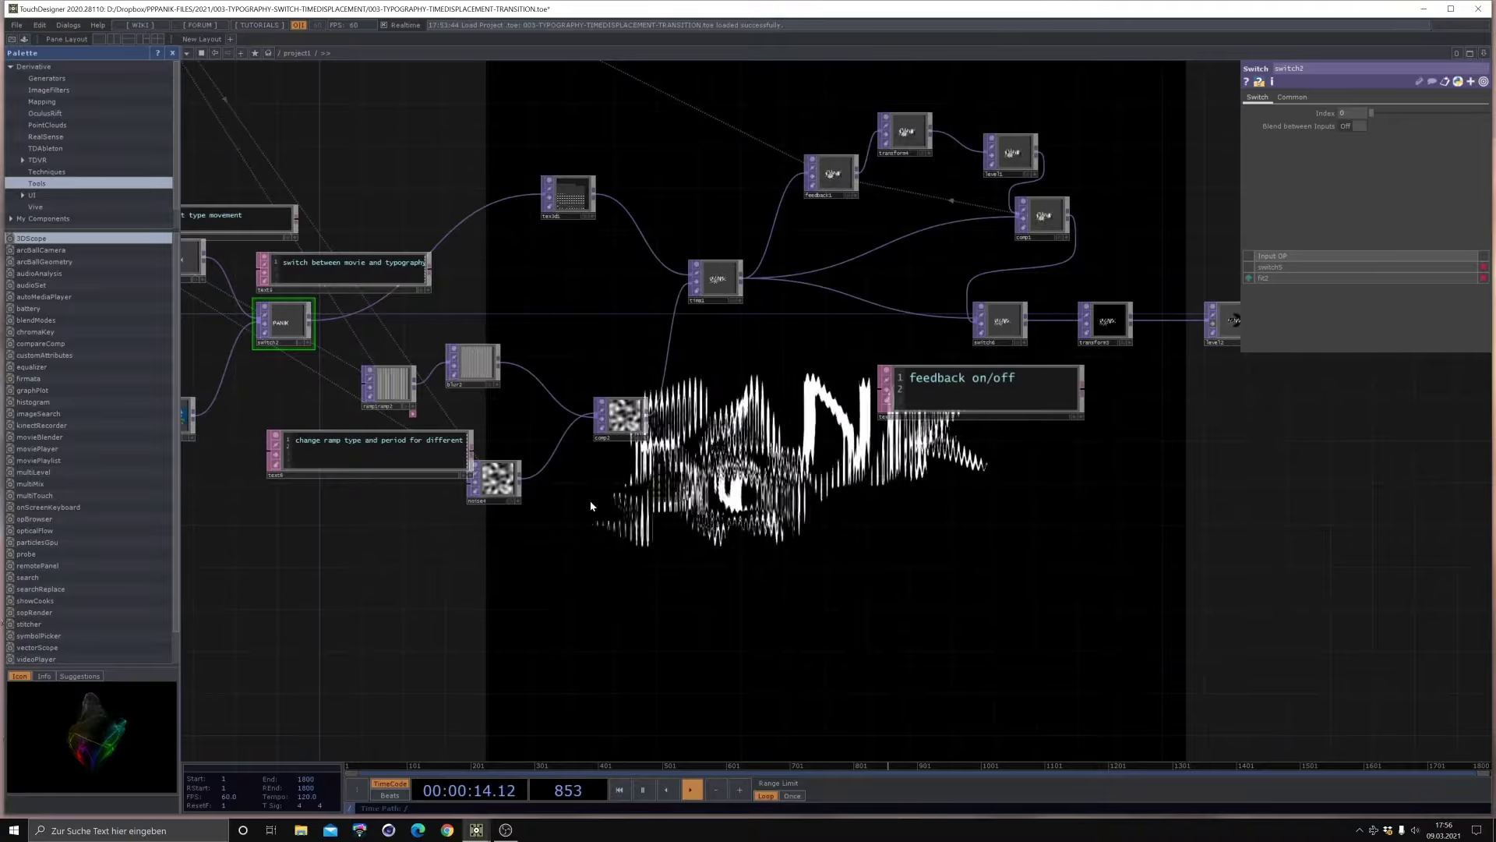
{"action": "scroll", "coordinate": [383, 366], "scroll_direction": "up", "scroll_amount": 5}
{"action": "left_click_drag", "start_coordinate": [866, 624], "coordinate": [733, 520]}
{"action": "scroll", "coordinate": [733, 520], "scroll_direction": "down", "scroll_amount": 3}
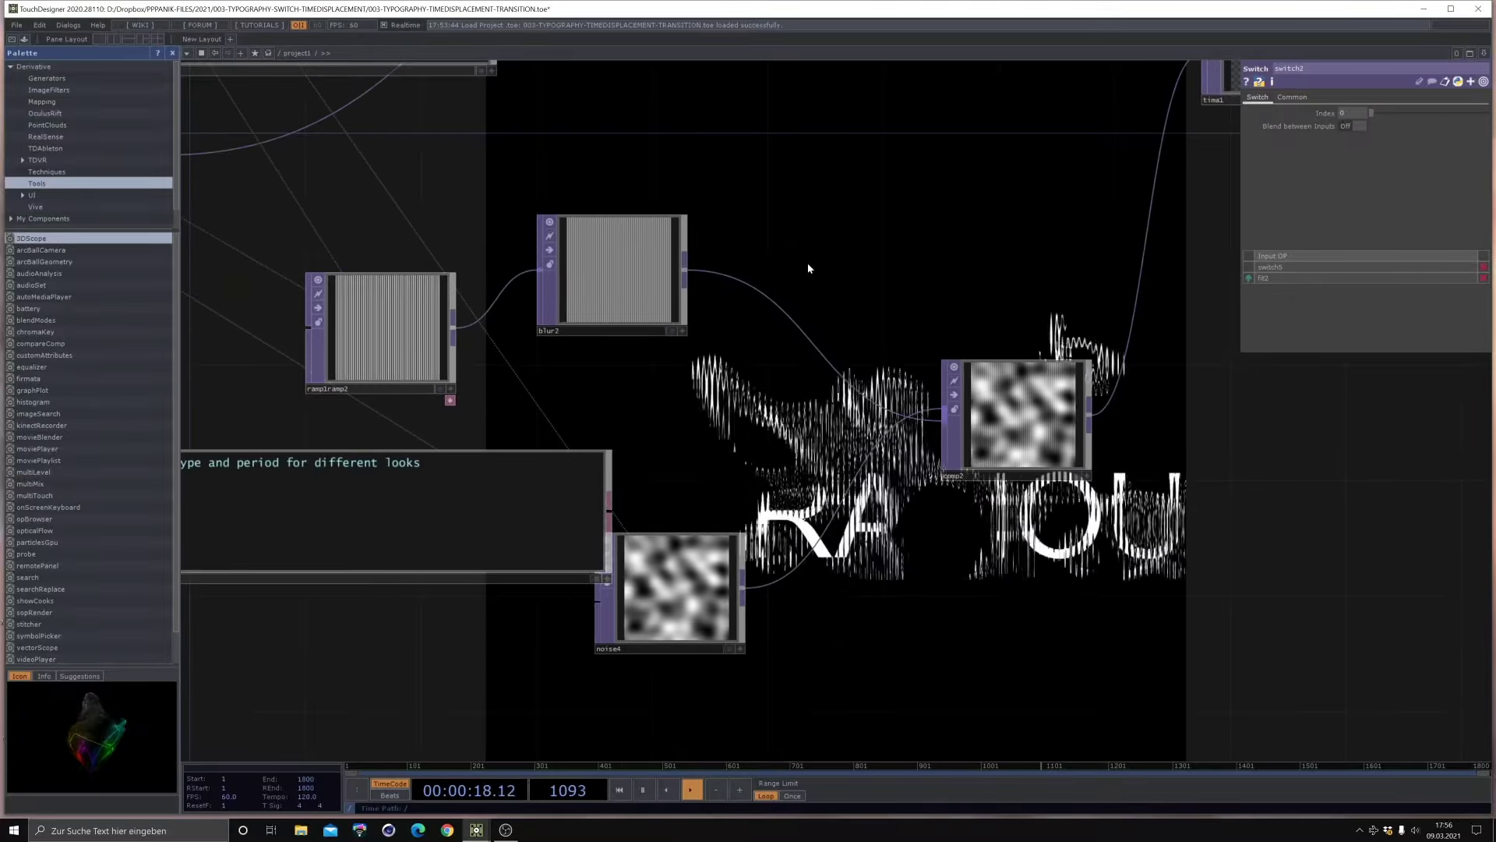
{"action": "left_click_drag", "start_coordinate": [854, 263], "coordinate": [751, 362]}
{"action": "scroll", "coordinate": [750, 363], "scroll_direction": "down", "scroll_amount": 2}
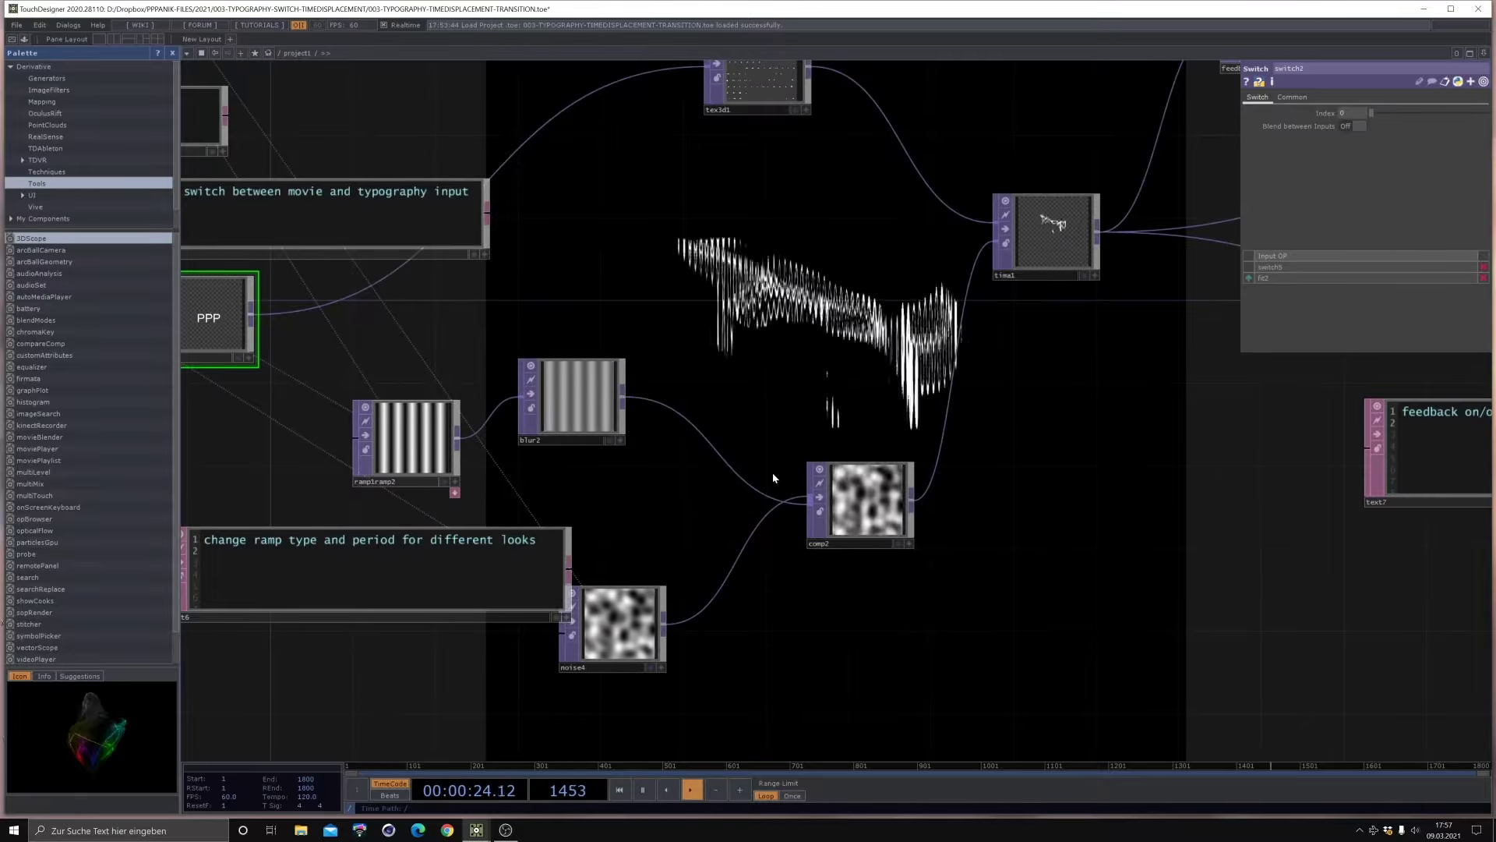
{"action": "scroll", "coordinate": [689, 496], "scroll_direction": "down", "scroll_amount": 3}
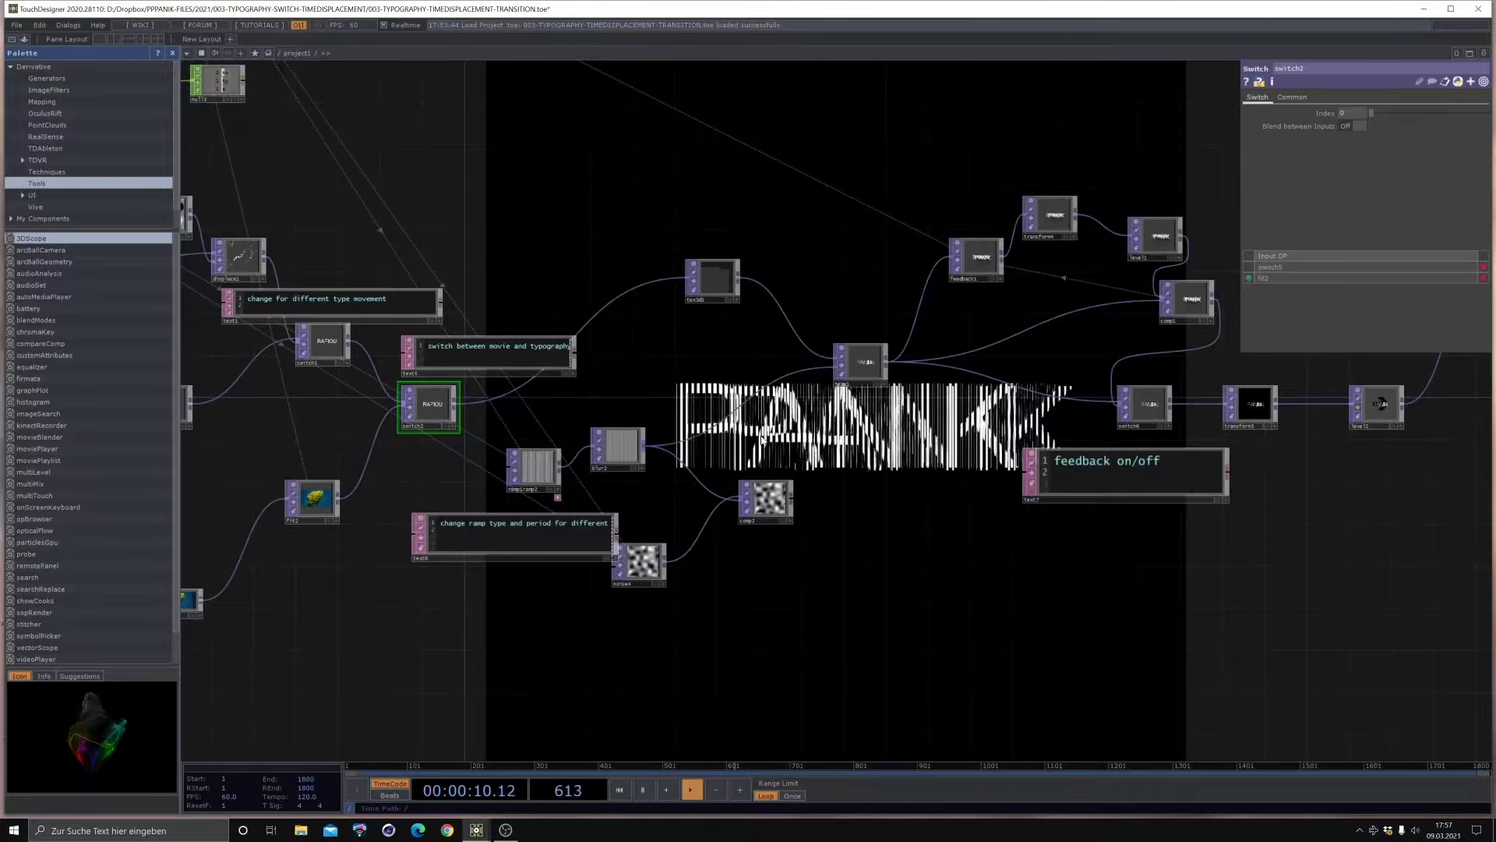
Step: Set the type of the ramp that drives the time displacement to Circular
{"action": "left_click", "coordinate": [536, 466]}
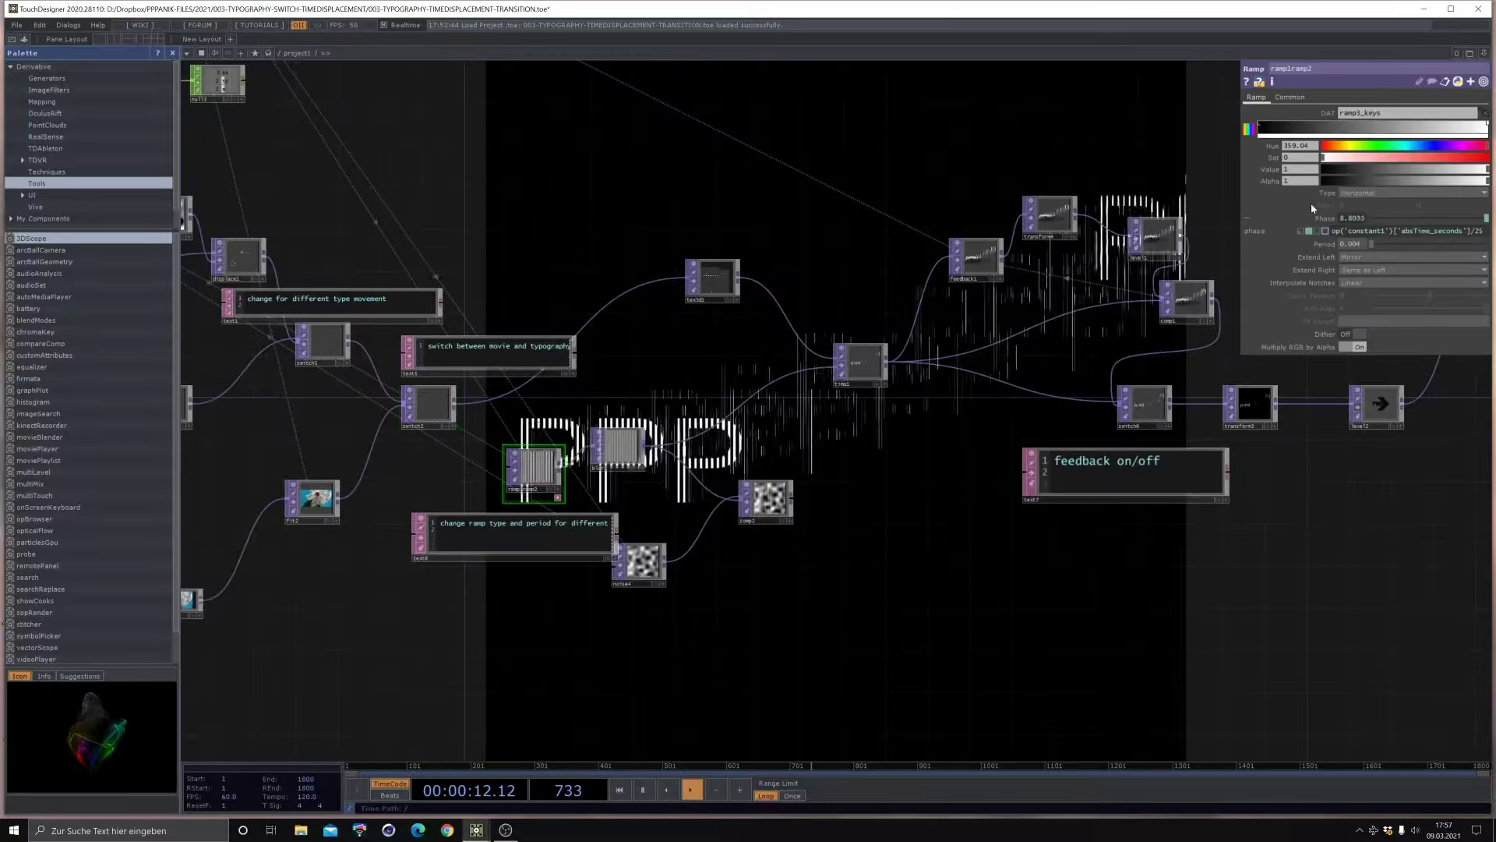
{"action": "left_click", "coordinate": [1353, 233]}
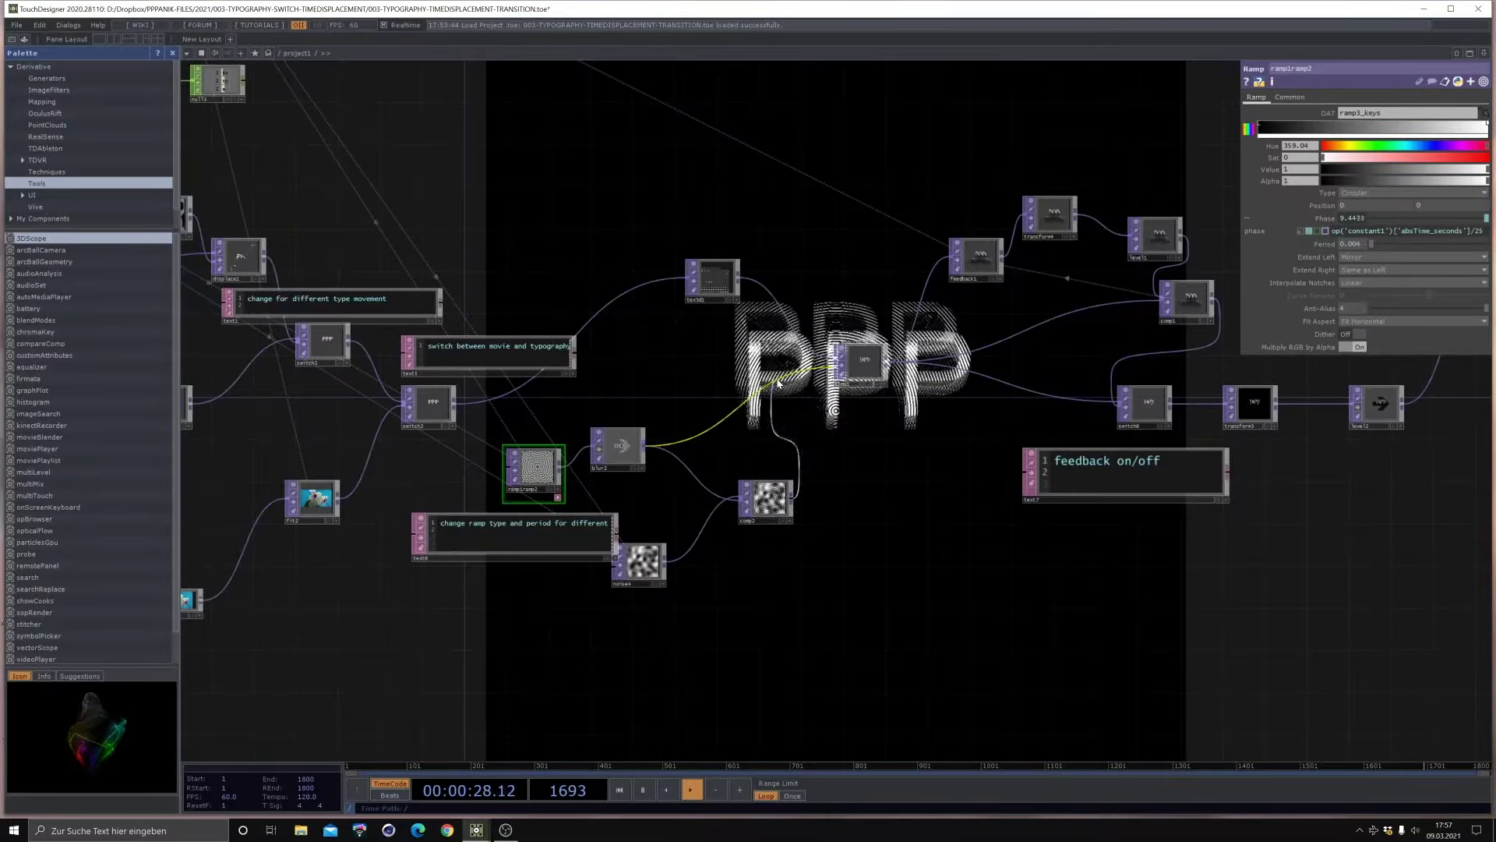
Step: Examine the finished network from the feedback section back through the text inputs, video inputs and their switches
{"action": "scroll", "coordinate": [938, 544], "scroll_direction": "down", "scroll_amount": 10}
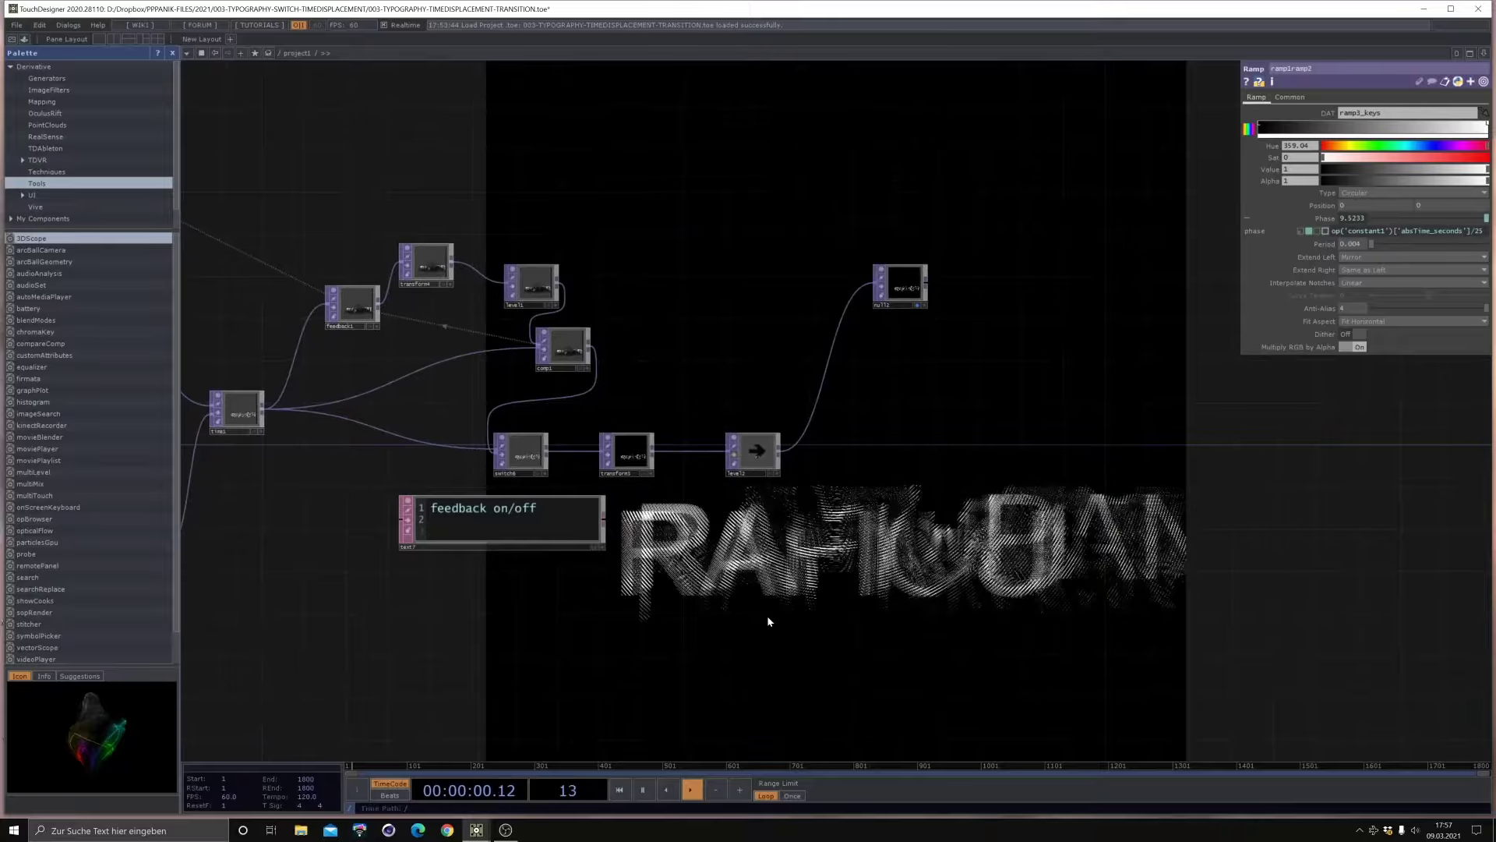
{"action": "left_click_drag", "start_coordinate": [575, 657], "coordinate": [1055, 476]}
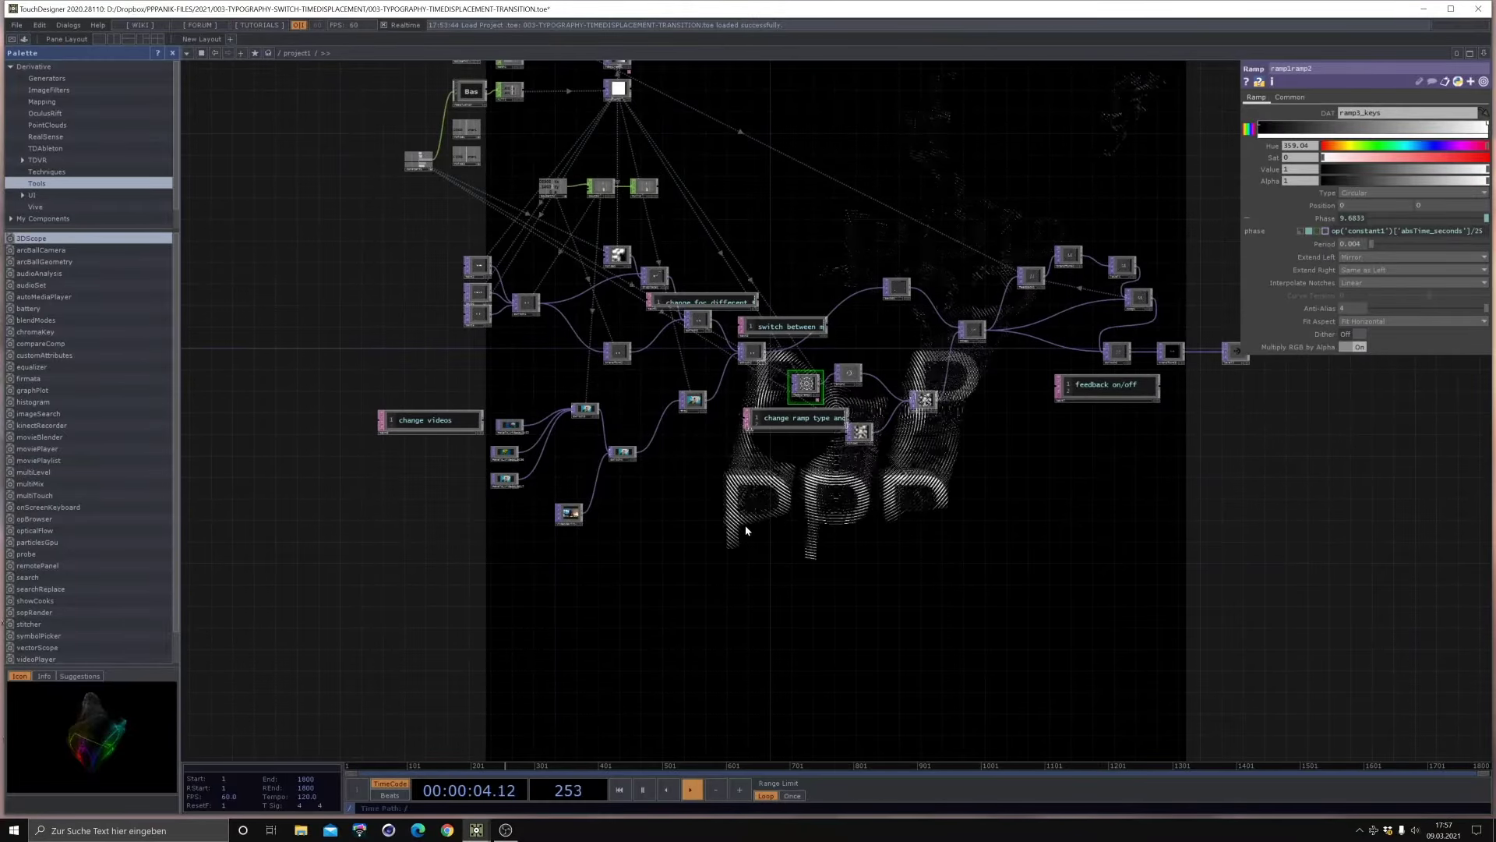
{"action": "left_click_drag", "start_coordinate": [752, 561], "coordinate": [764, 625]}
{"action": "scroll", "coordinate": [637, 343], "scroll_direction": "up", "scroll_amount": 5}
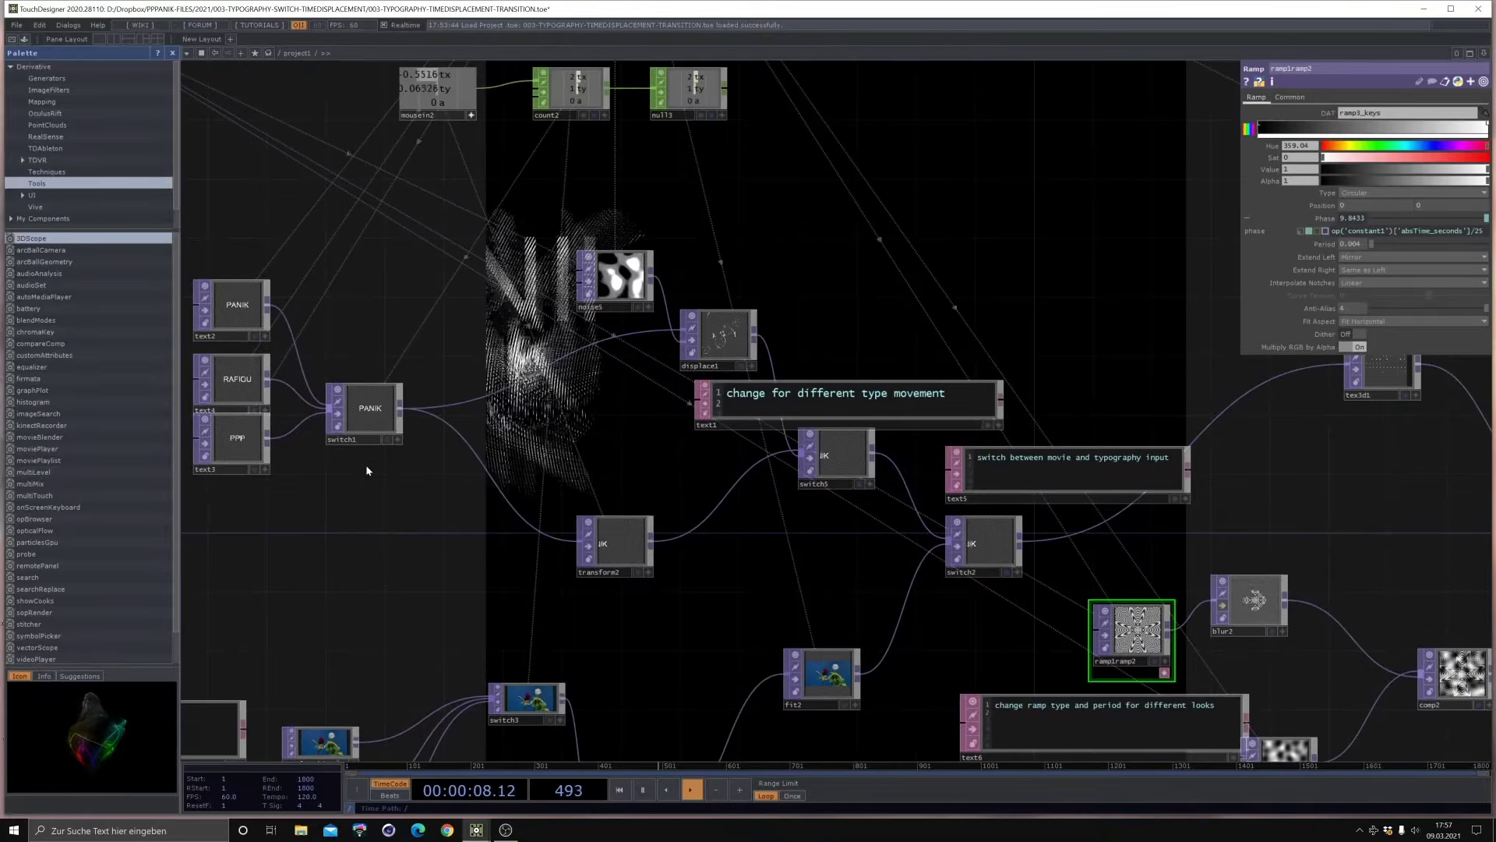
{"action": "left_click_drag", "start_coordinate": [479, 437], "coordinate": [552, 164]}
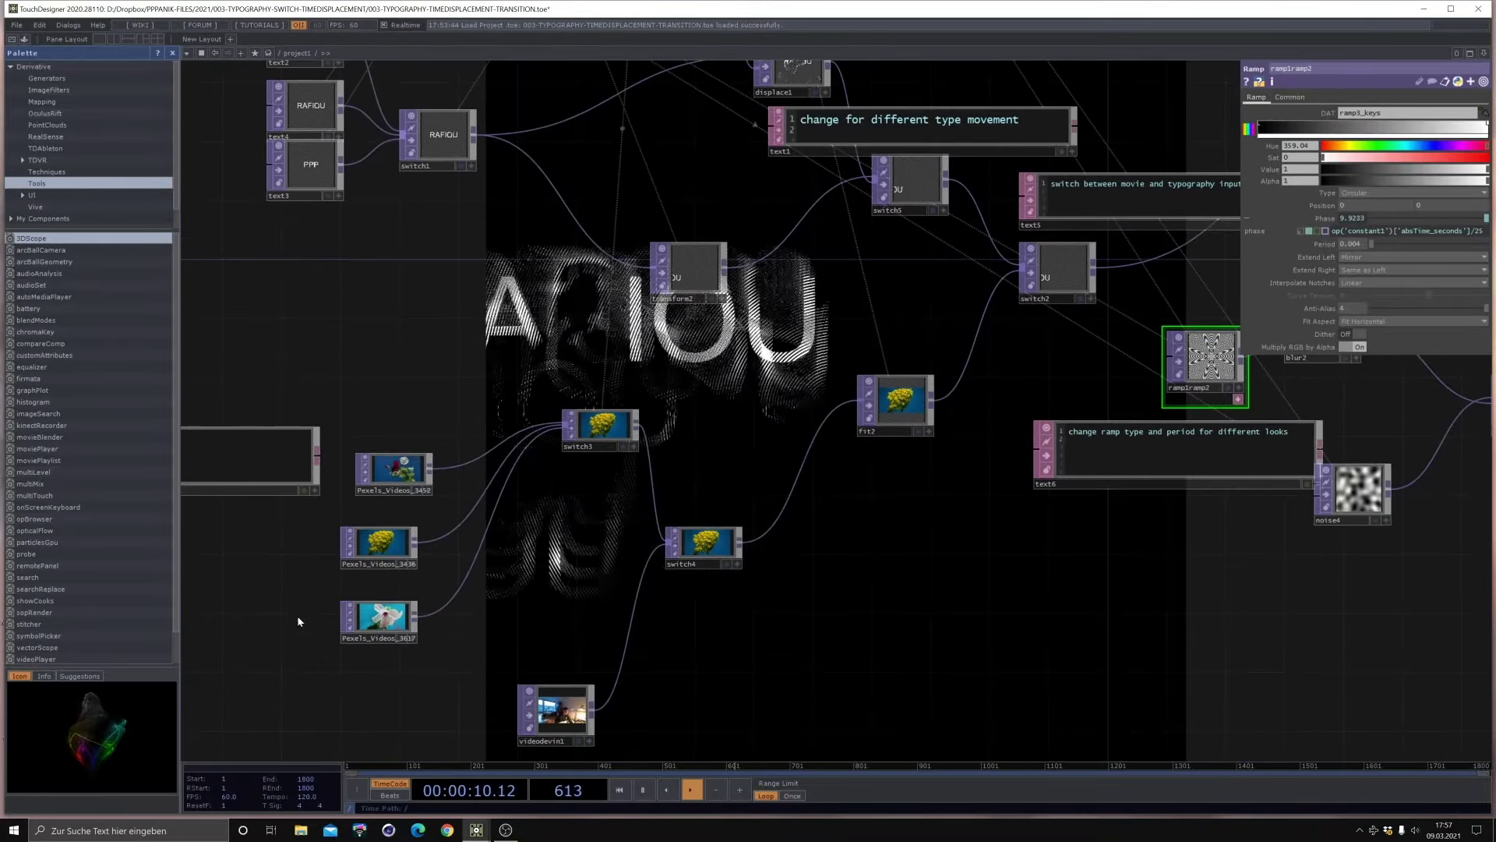
{"action": "left_click_drag", "start_coordinate": [540, 361], "coordinate": [806, 368]}
{"action": "left_click_drag", "start_coordinate": [666, 324], "coordinate": [683, 421]}
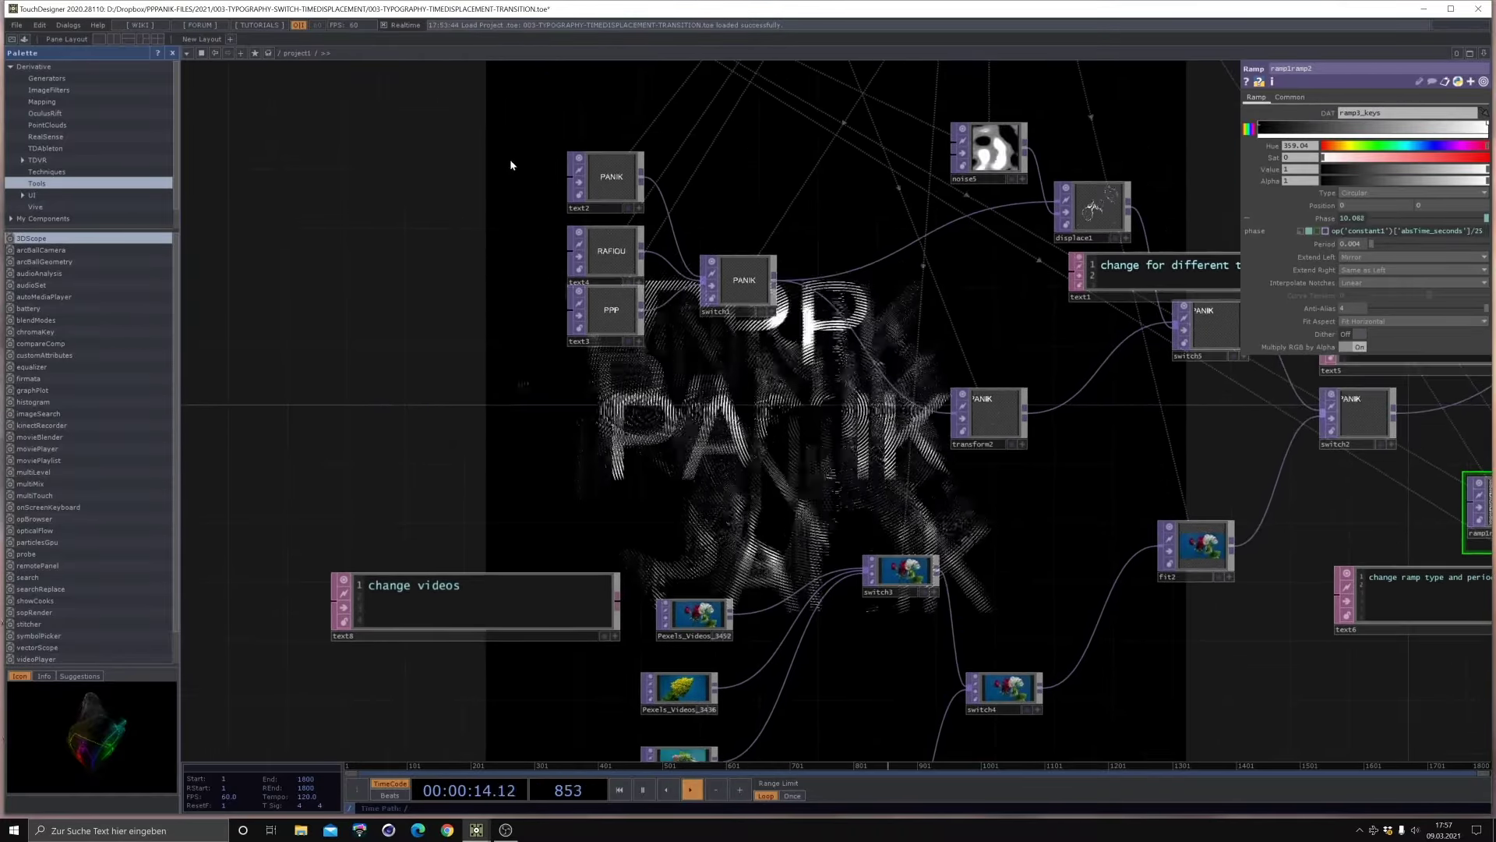
{"action": "left_click_drag", "start_coordinate": [698, 623], "coordinate": [640, 457]}
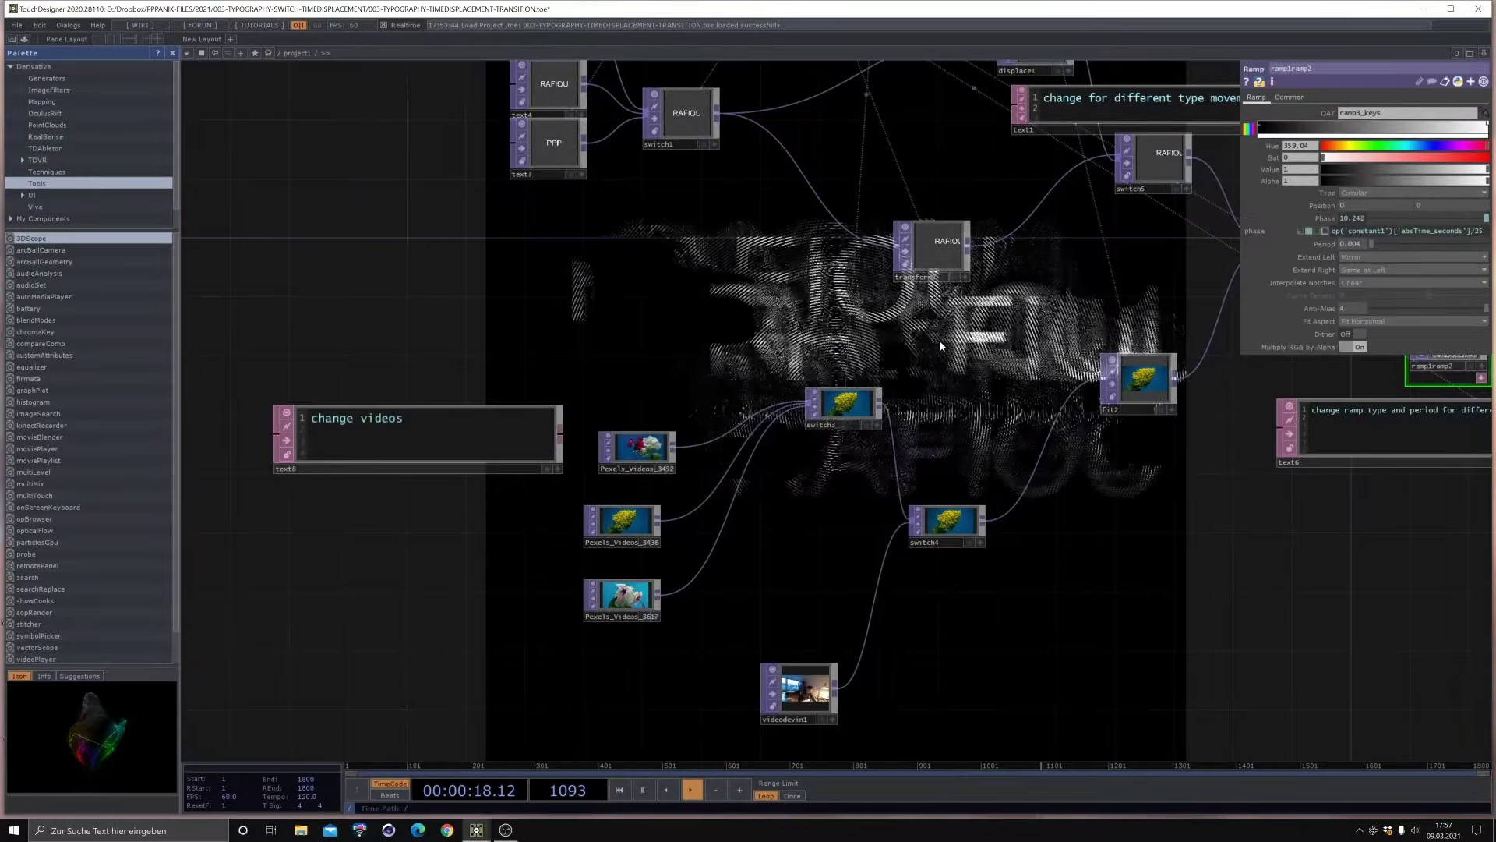
{"action": "left_click_drag", "start_coordinate": [869, 334], "coordinate": [693, 466]}
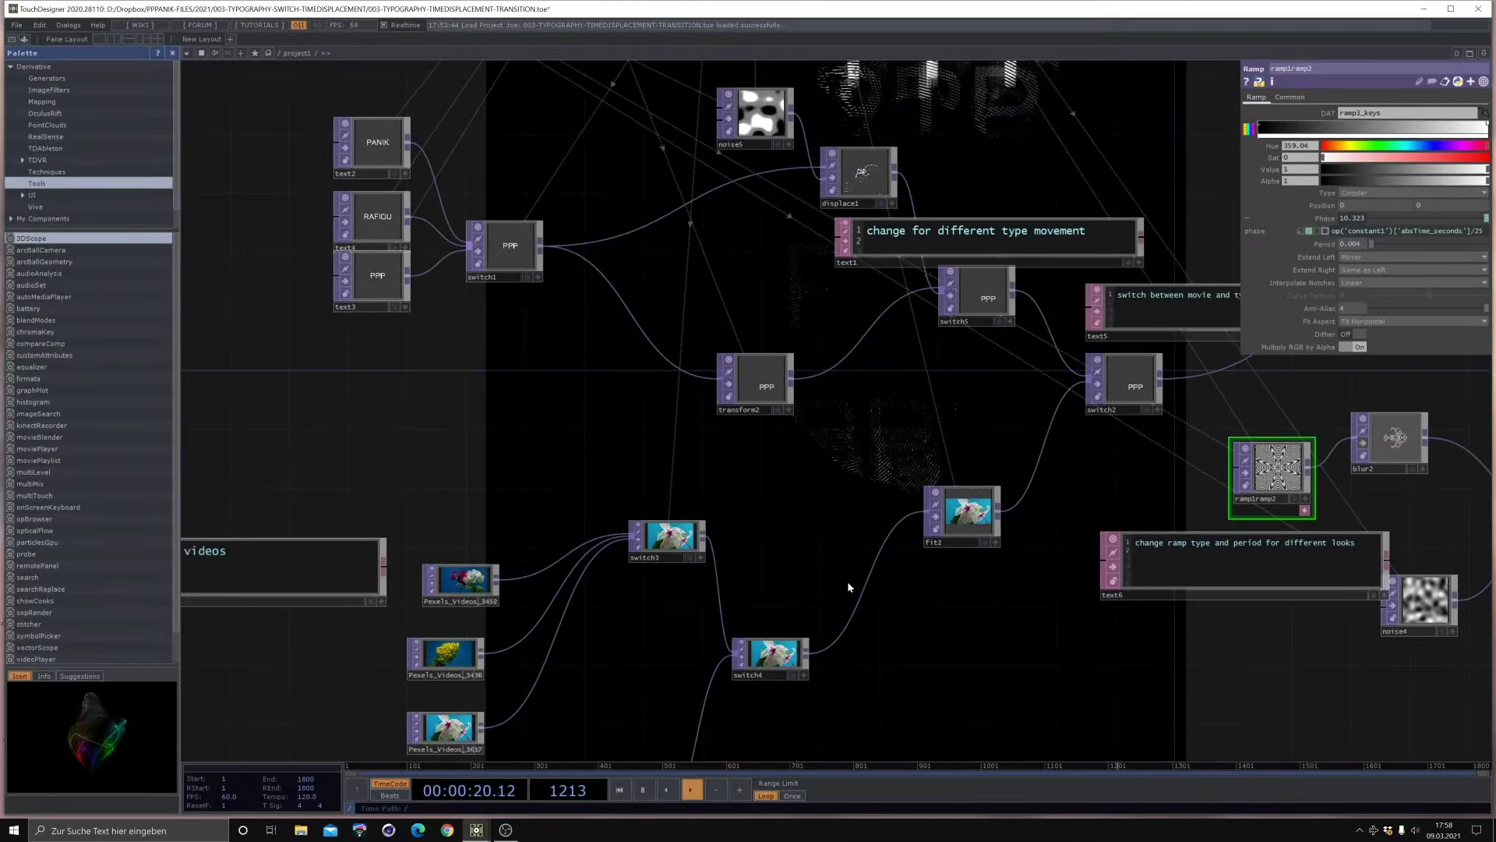
{"action": "left_click_drag", "start_coordinate": [848, 584], "coordinate": [454, 579]}
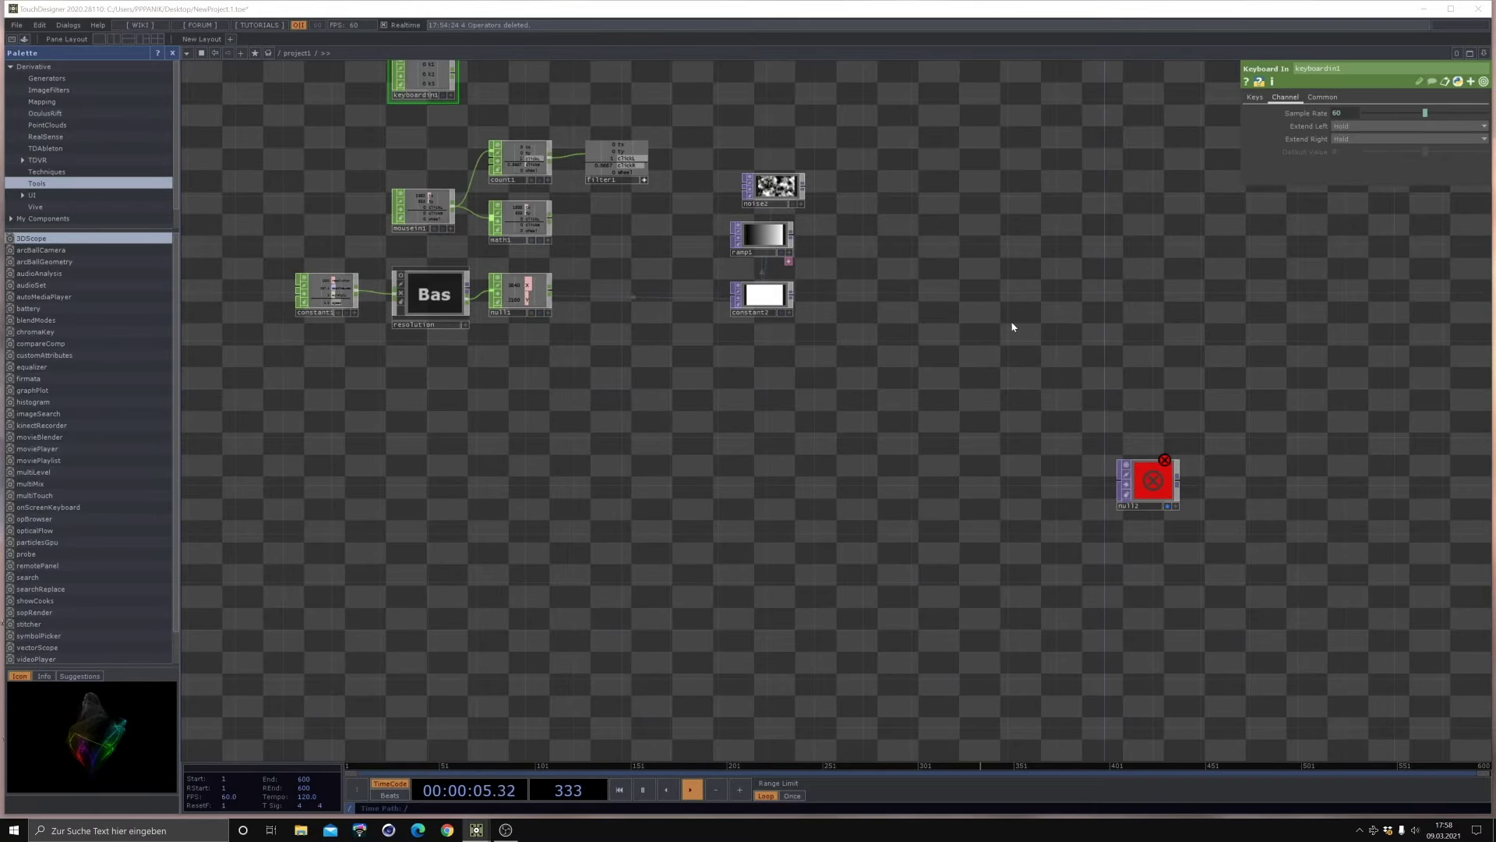
Step: Add a Text TOP in the empty area of the new project's network, below the constant and resolution nodes
{"action": "left_click_drag", "start_coordinate": [357, 412], "coordinate": [489, 318]}
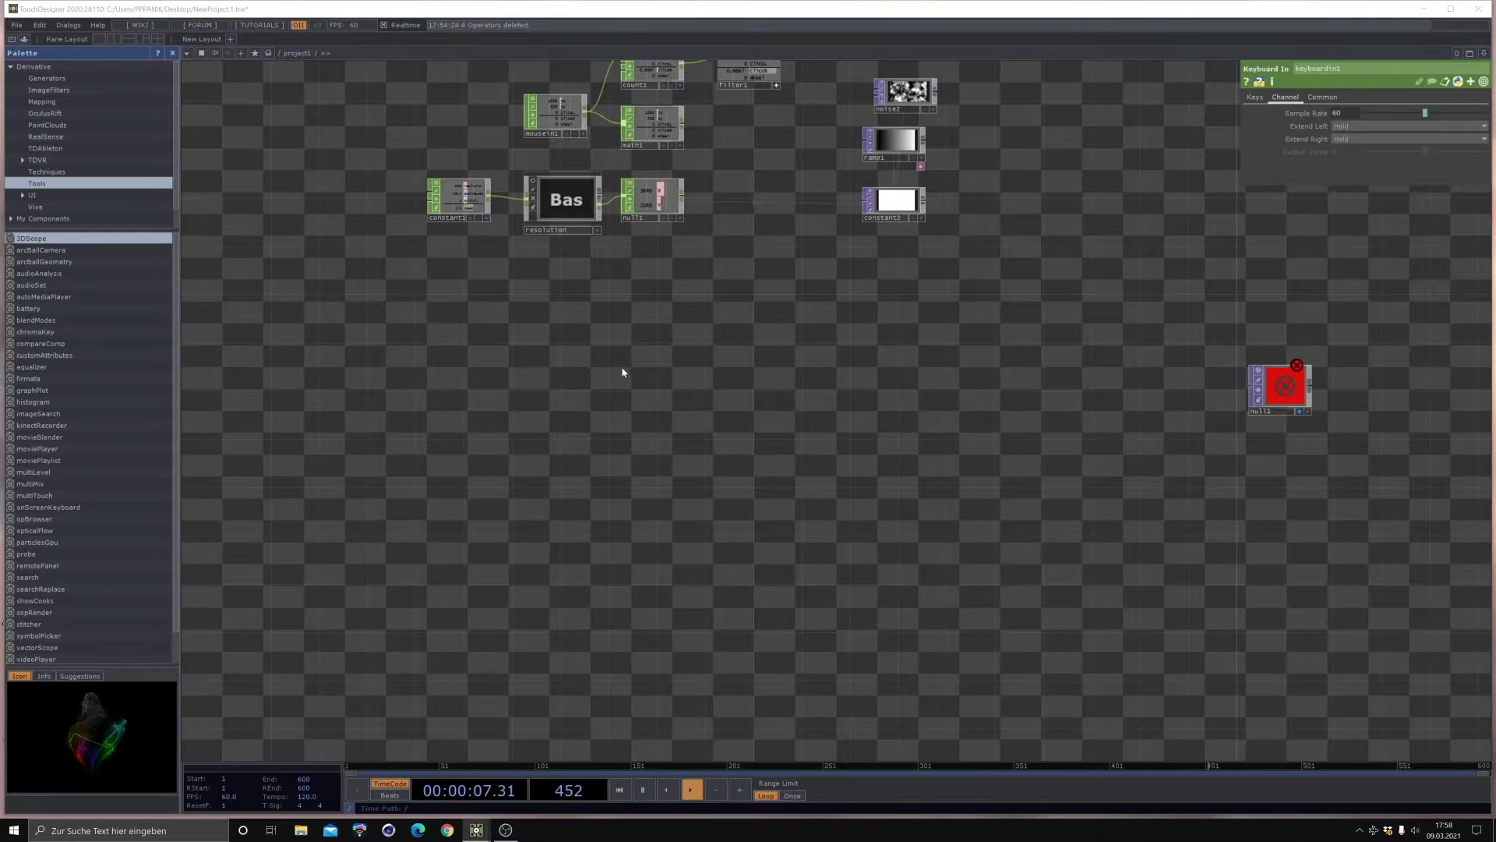
{"action": "key", "text": "Tab"}
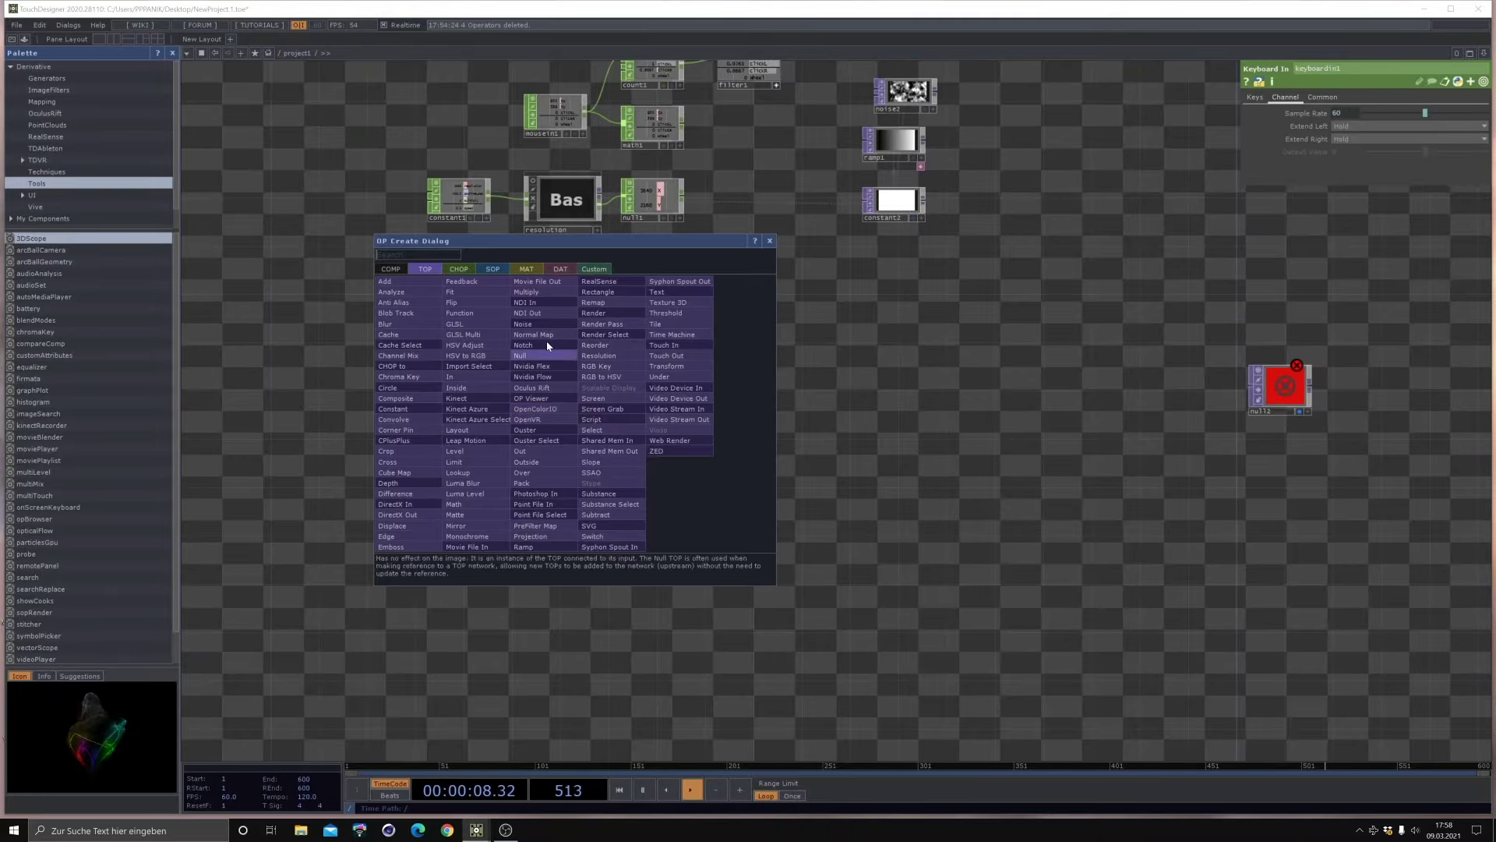
{"action": "left_click", "coordinate": [666, 294]}
{"action": "left_click", "coordinate": [462, 457]}
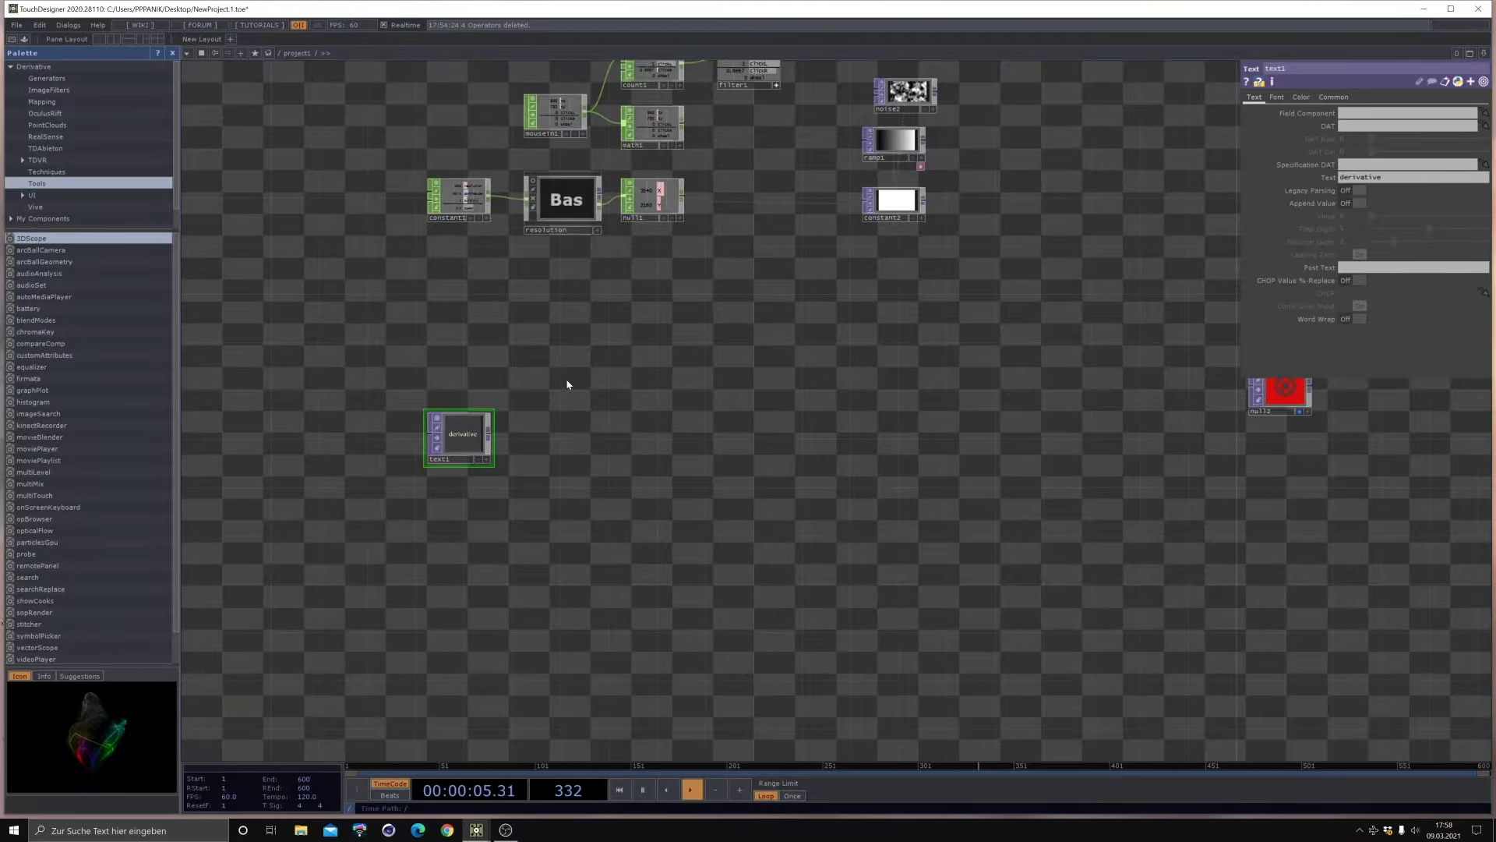
{"action": "left_click_drag", "start_coordinate": [610, 468], "coordinate": [728, 411]}
{"action": "scroll", "coordinate": [618, 398], "scroll_direction": "up", "scroll_amount": 3}
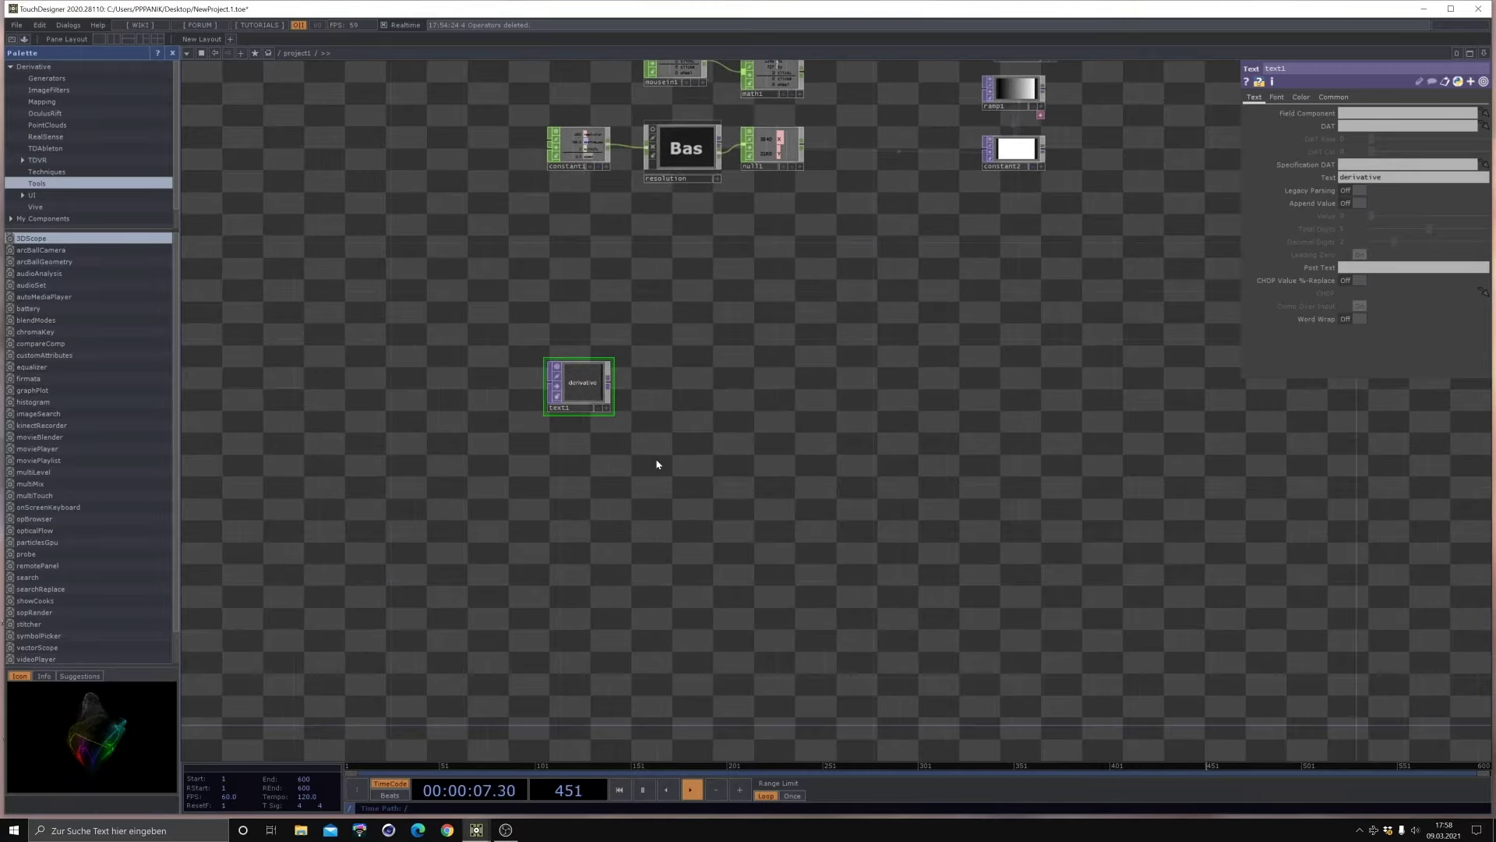
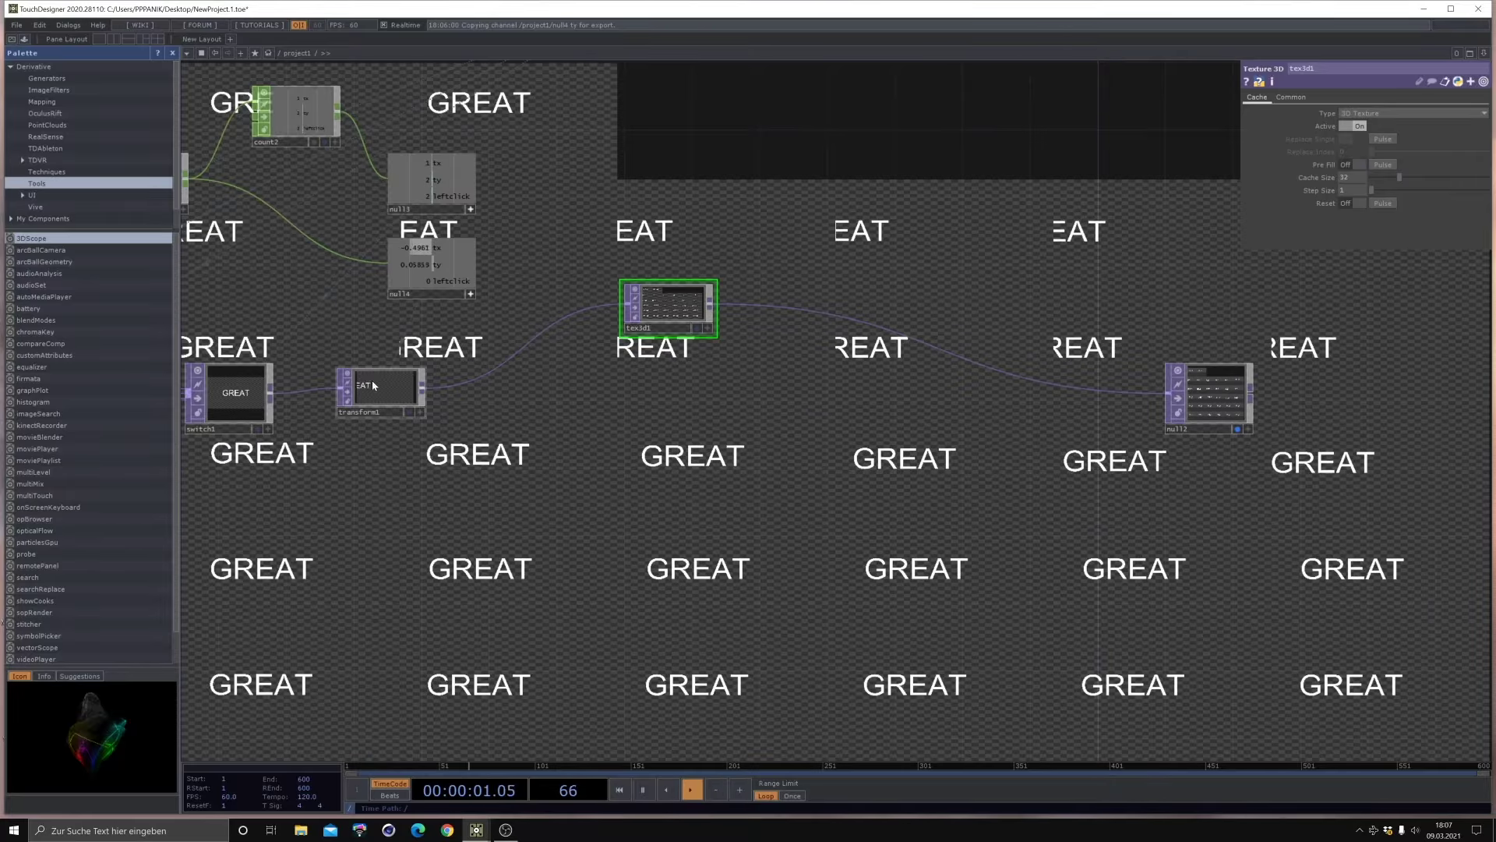
Step: Reposition the transform1 node and insert a Time Machine TOP between tex3d1 and null2
{"action": "left_click_drag", "start_coordinate": [372, 380], "coordinate": [405, 397]}
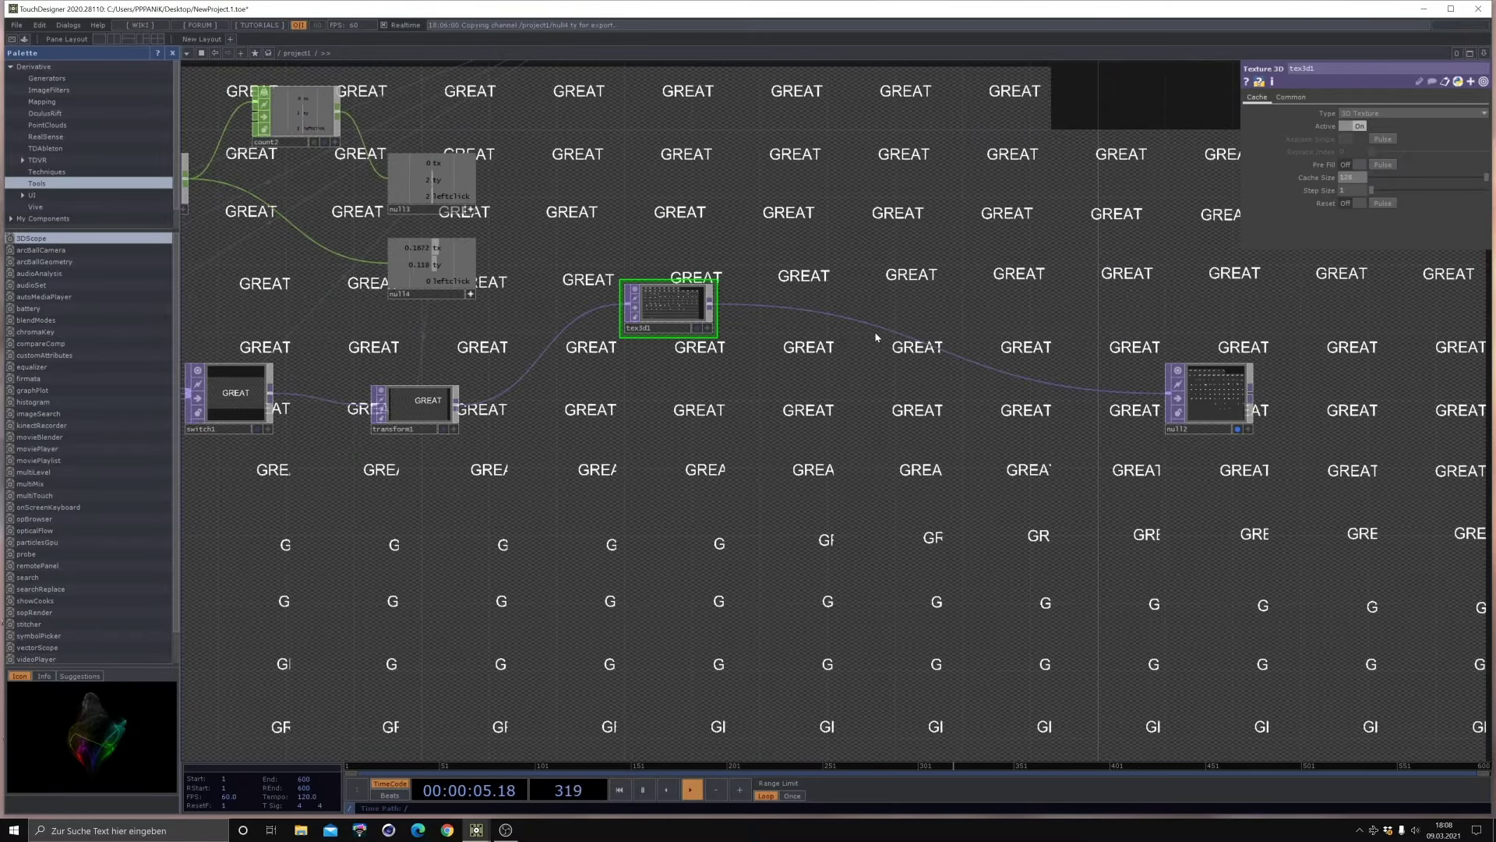
{"action": "left_click_drag", "start_coordinate": [424, 409], "coordinate": [456, 426]}
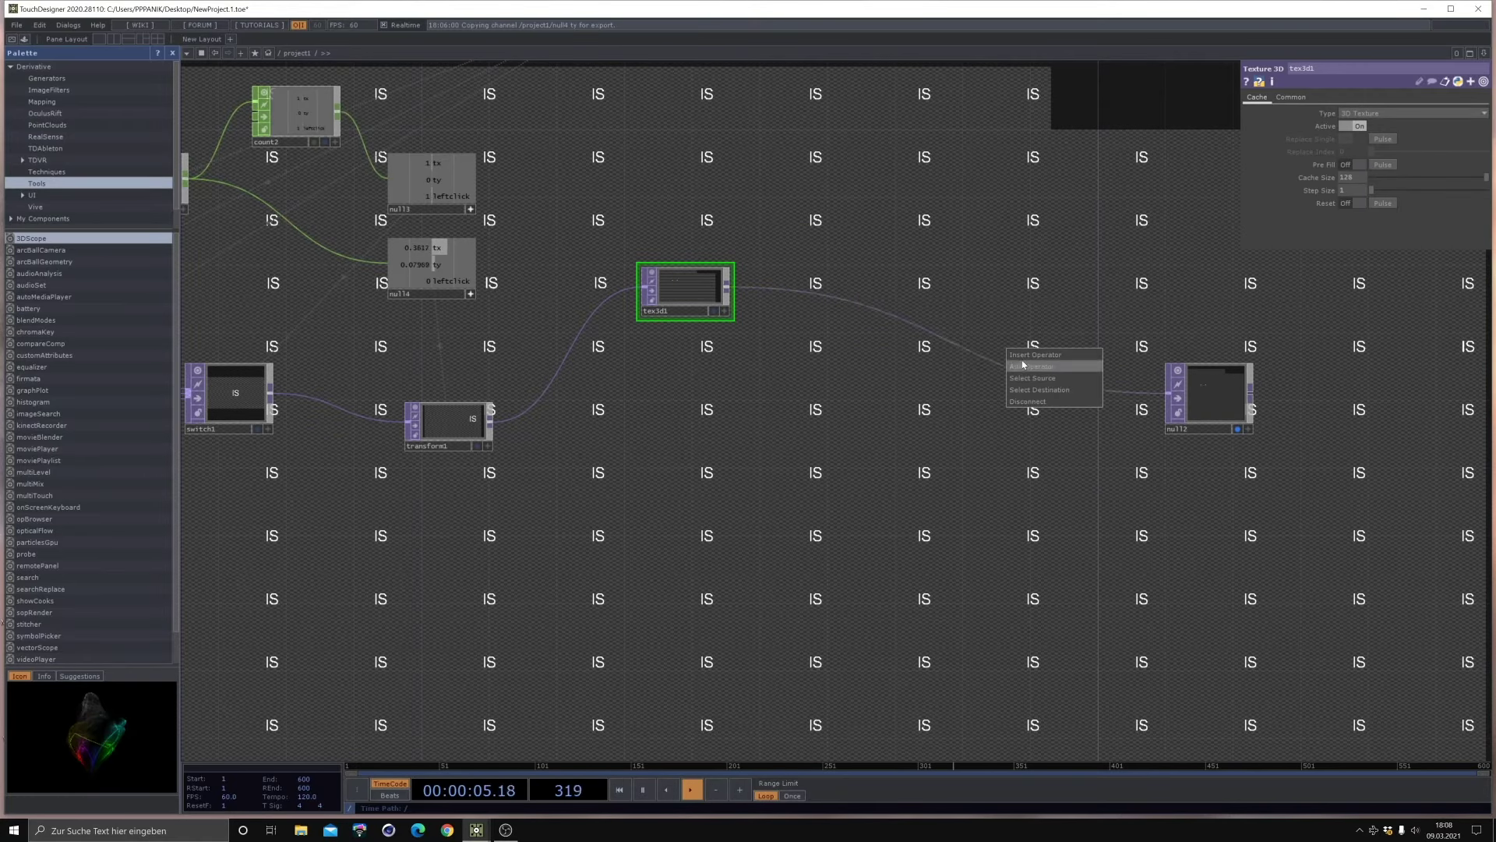
{"action": "left_click", "coordinate": [1024, 365]}
{"action": "left_click", "coordinate": [1118, 282]}
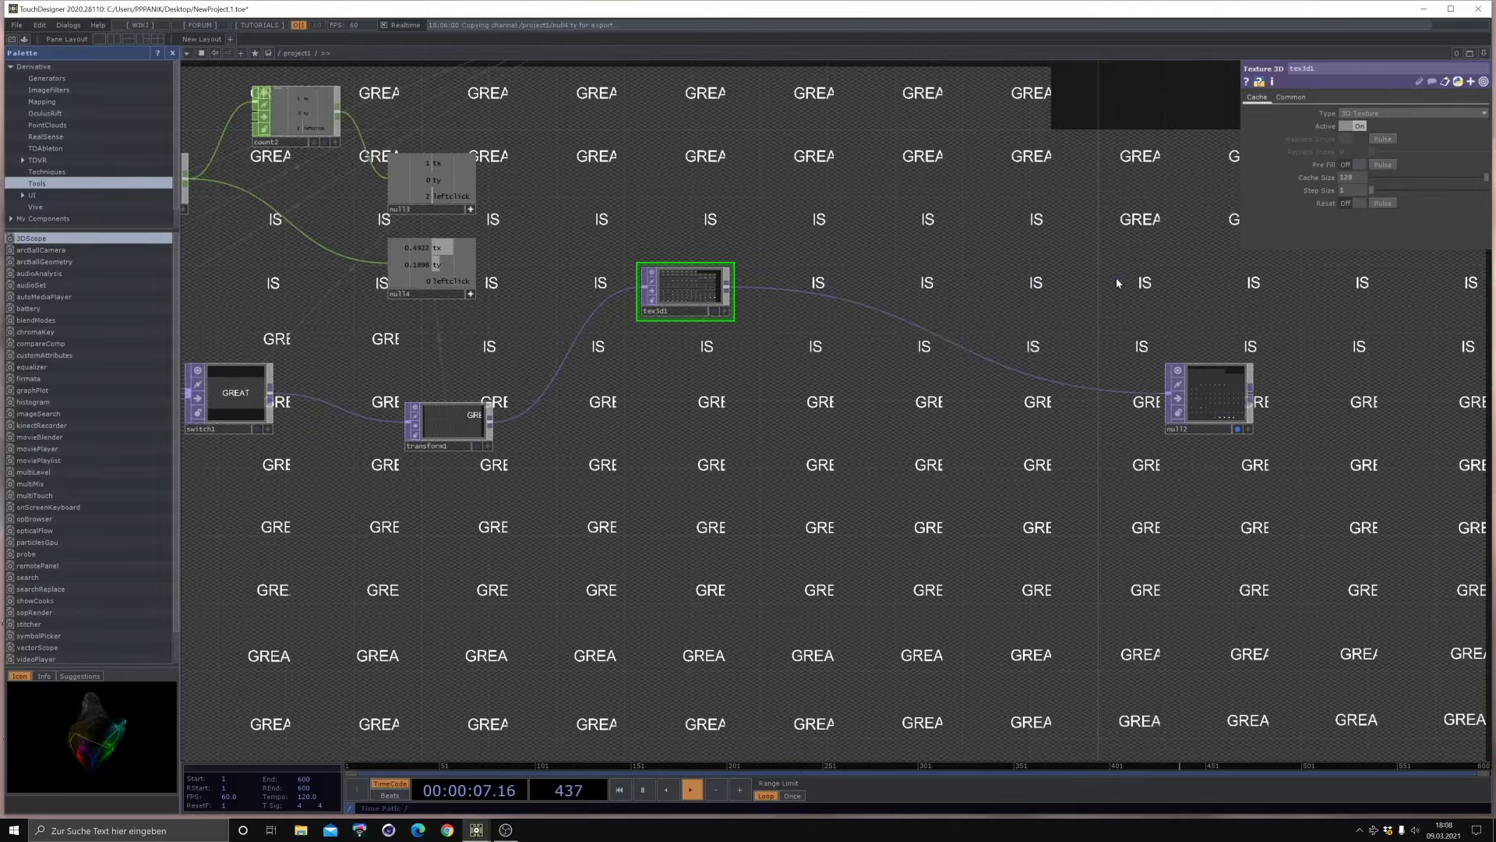
{"action": "left_click", "coordinate": [941, 395]}
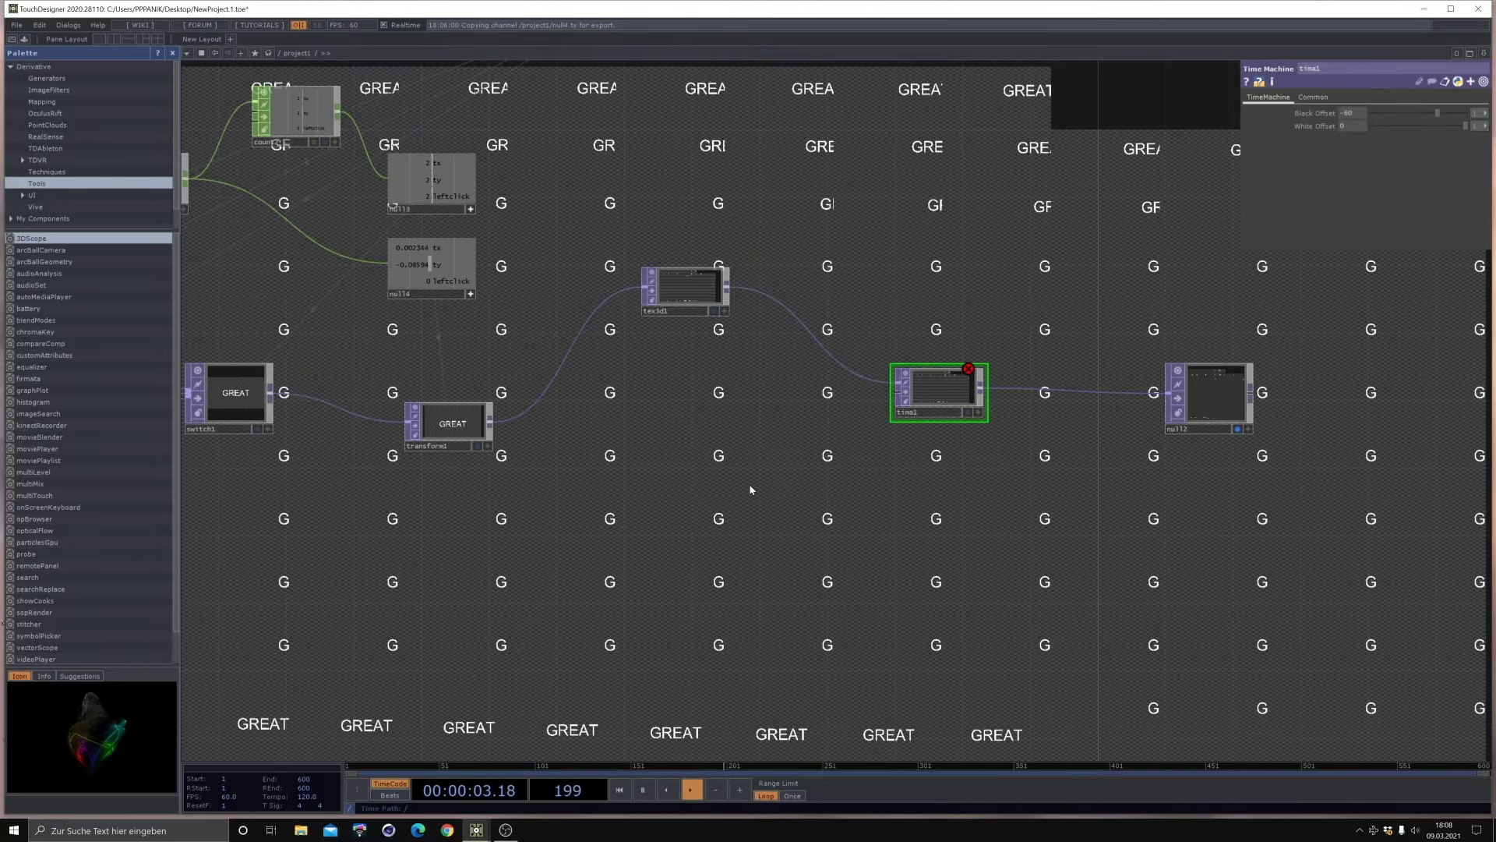
Step: Duplicate the existing black-to-white ramp node in the network's upper area with copy and paste
{"action": "middle_click_drag", "start_coordinate": [621, 180], "coordinate": [772, 252]}
{"action": "scroll", "coordinate": [749, 233], "scroll_direction": "up", "scroll_amount": 5}
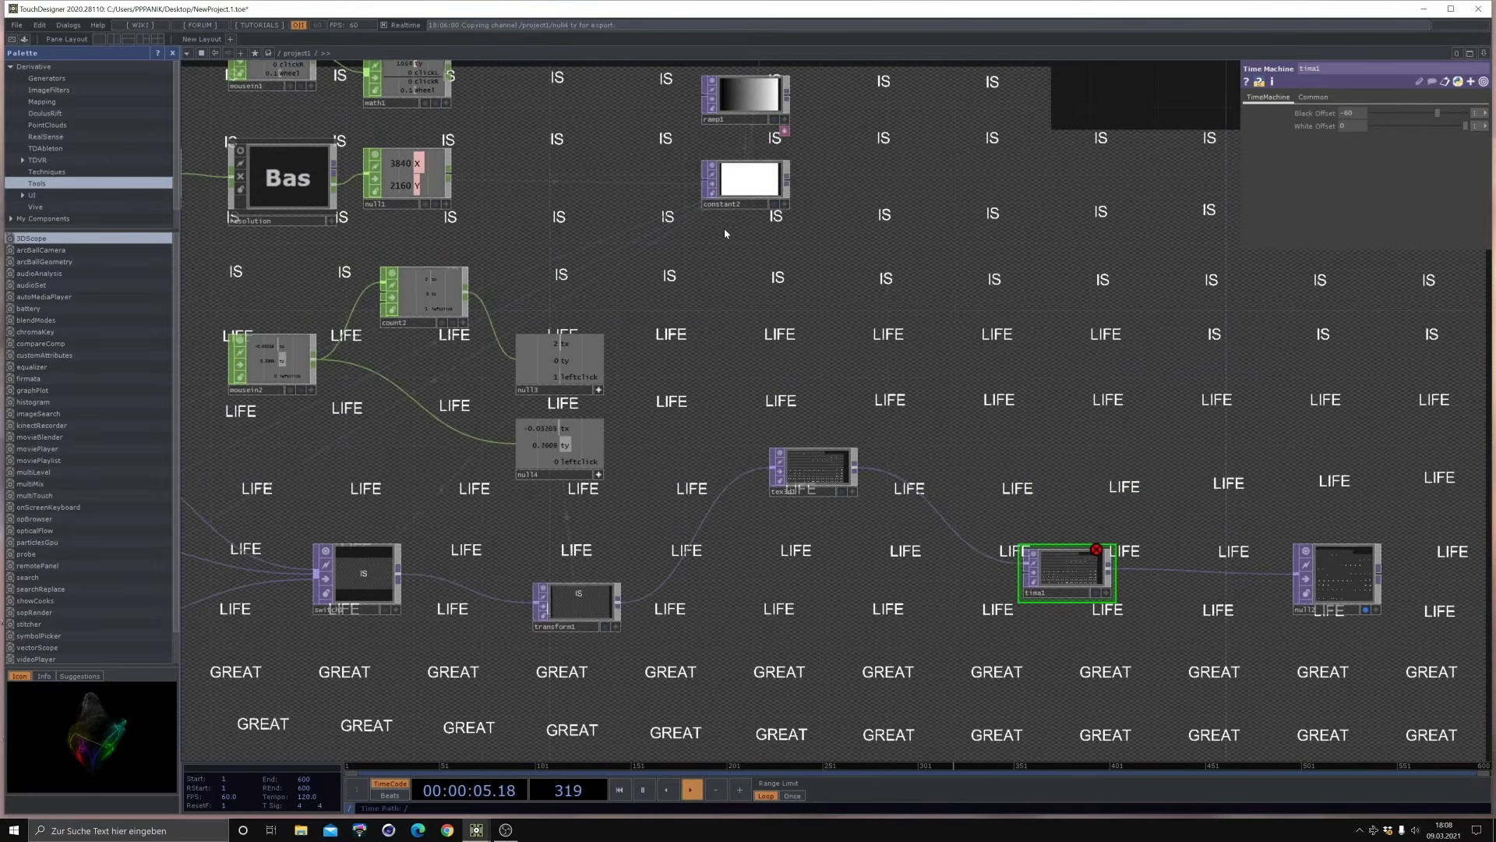
{"action": "left_click", "coordinate": [741, 173]}
{"action": "key", "text": "ctrl+c"}
{"action": "key", "text": "ctrl+v"}
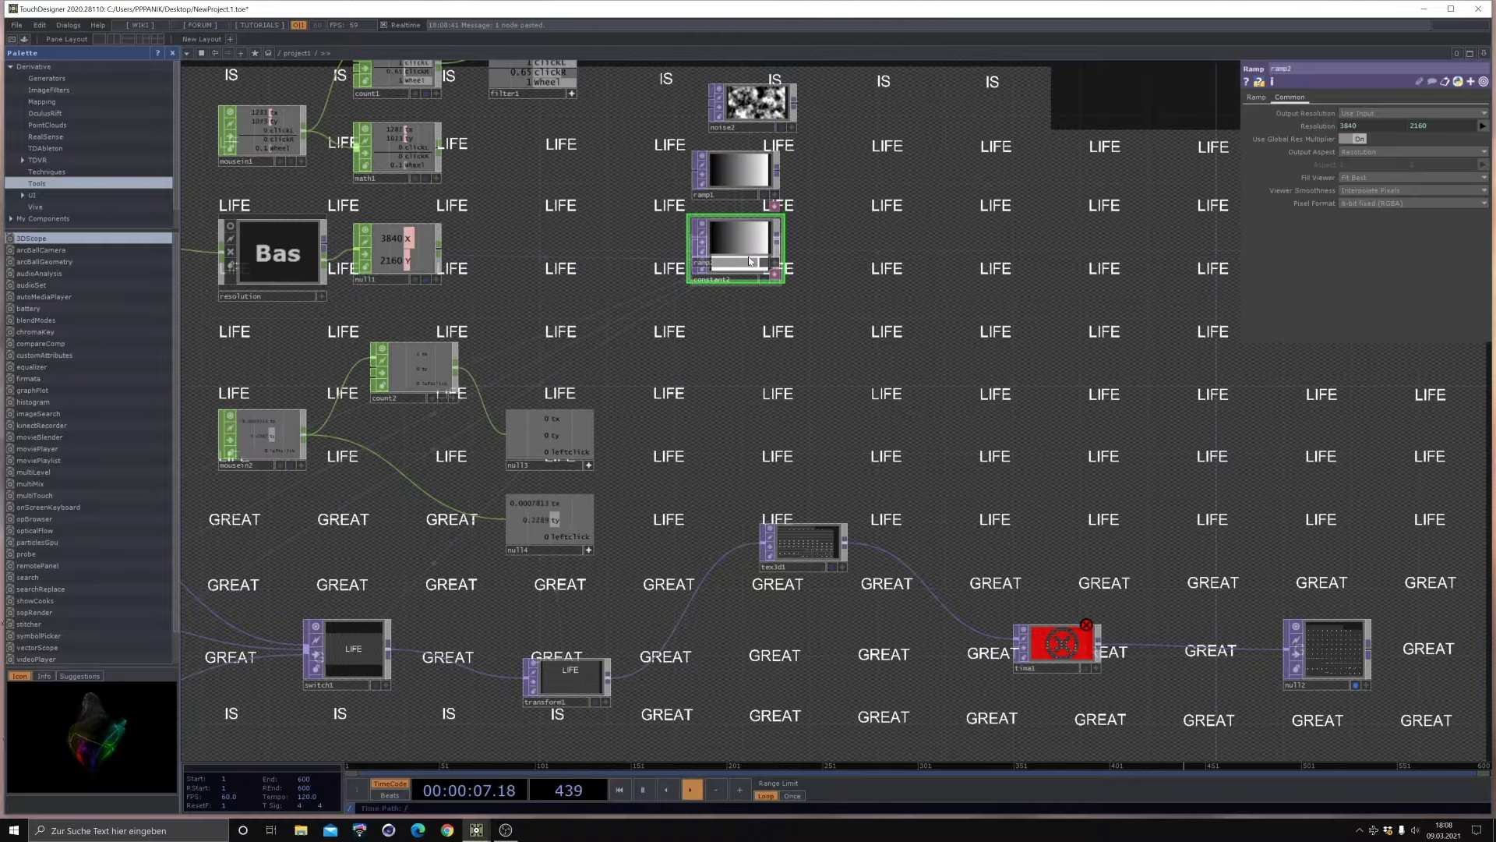
{"action": "scroll", "coordinate": [733, 297], "scroll_direction": "down", "scroll_amount": 3}
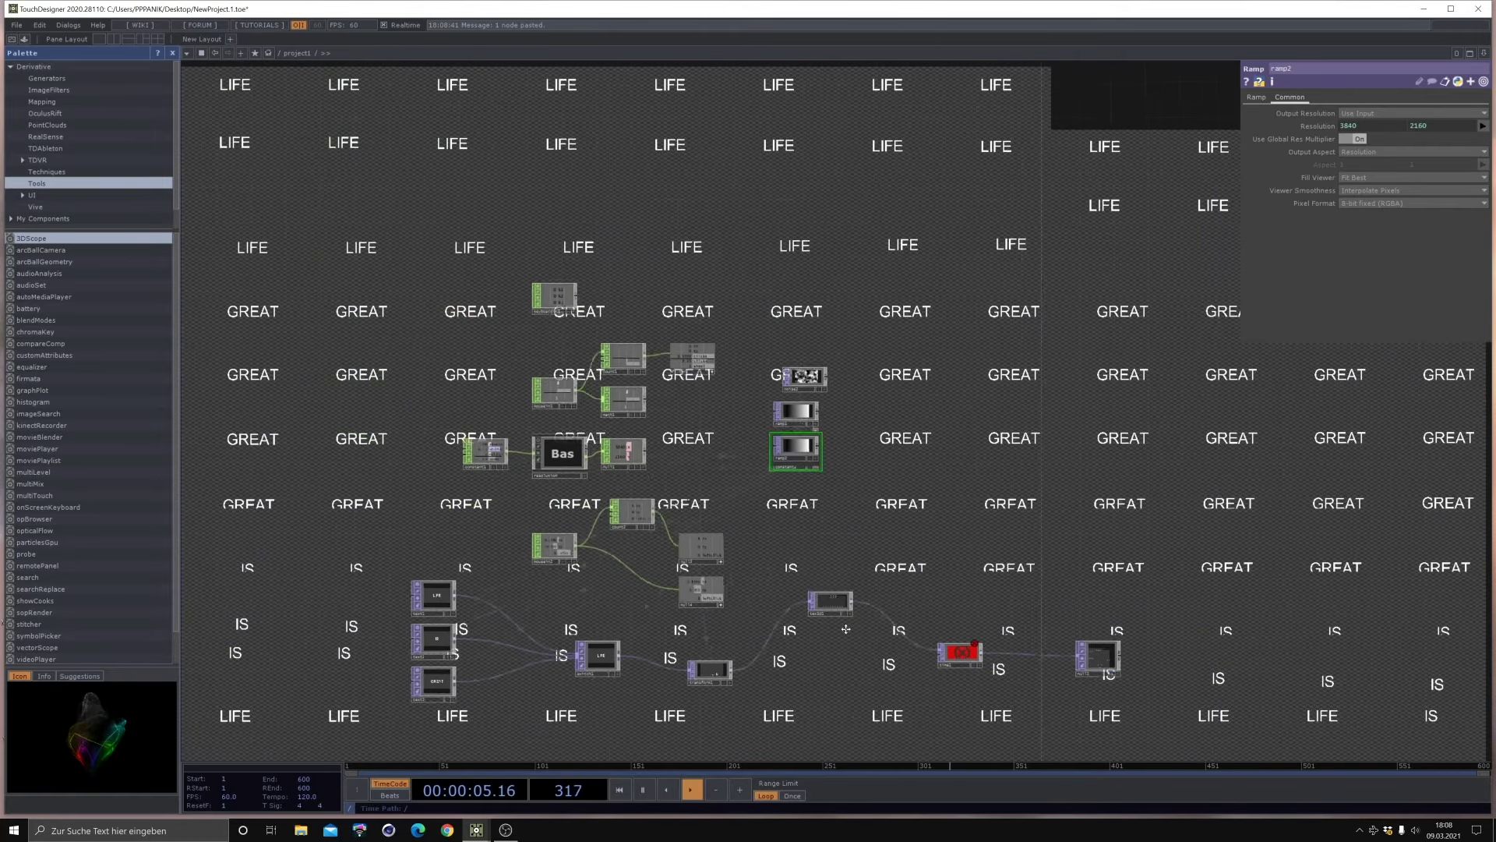
Step: Place the duplicated ramp below tex3d1 and wire it into the second input of the Time Machine node
{"action": "left_click_drag", "start_coordinate": [729, 209], "coordinate": [777, 457]}
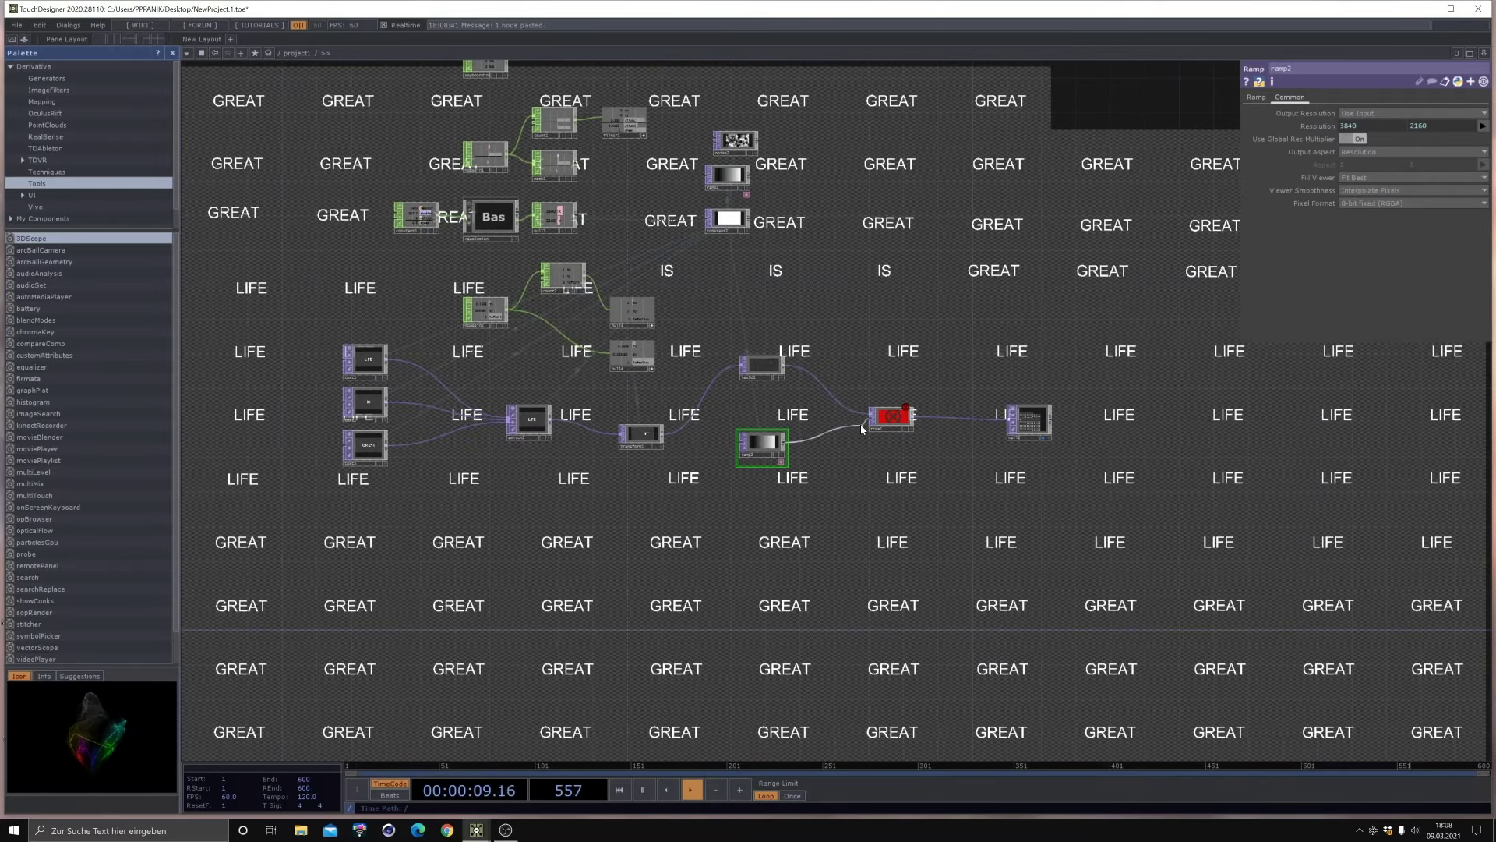
{"action": "left_click_drag", "start_coordinate": [863, 427], "coordinate": [871, 419]}
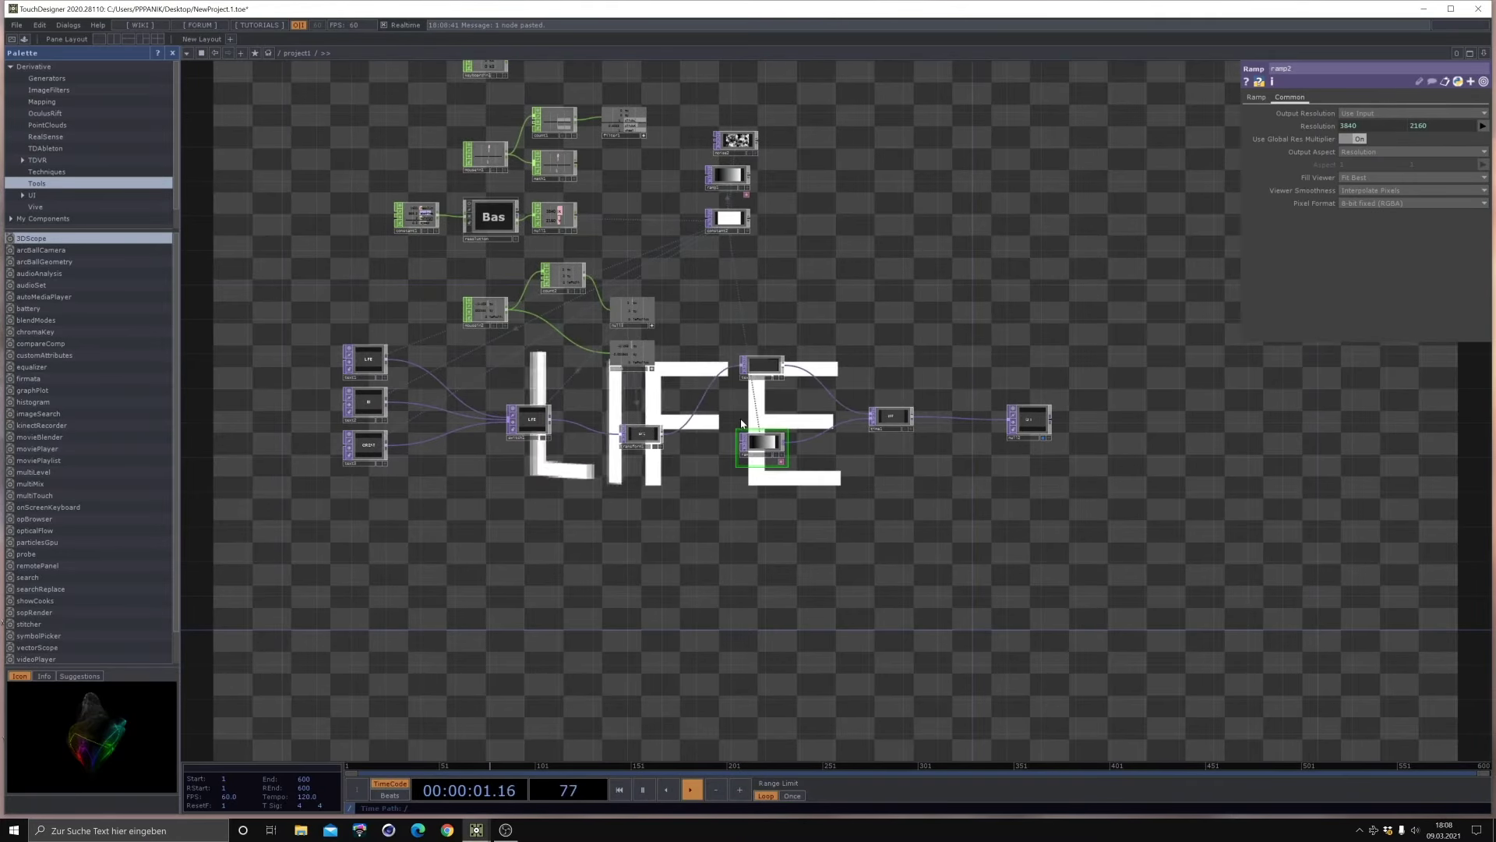
{"action": "scroll", "coordinate": [742, 423], "scroll_direction": "up", "scroll_amount": 5}
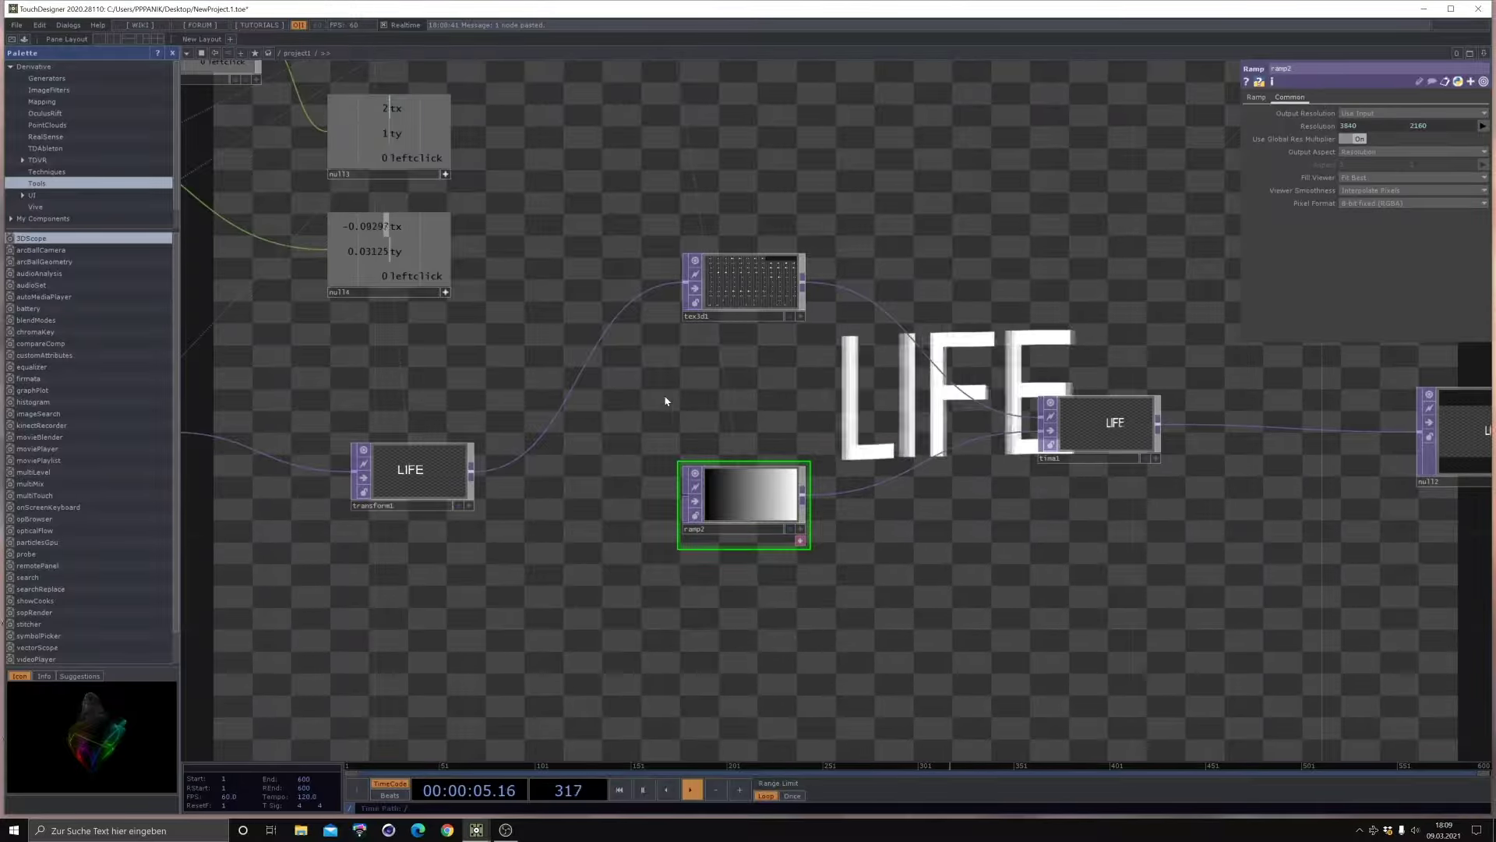
{"action": "left_click", "coordinate": [1099, 425]}
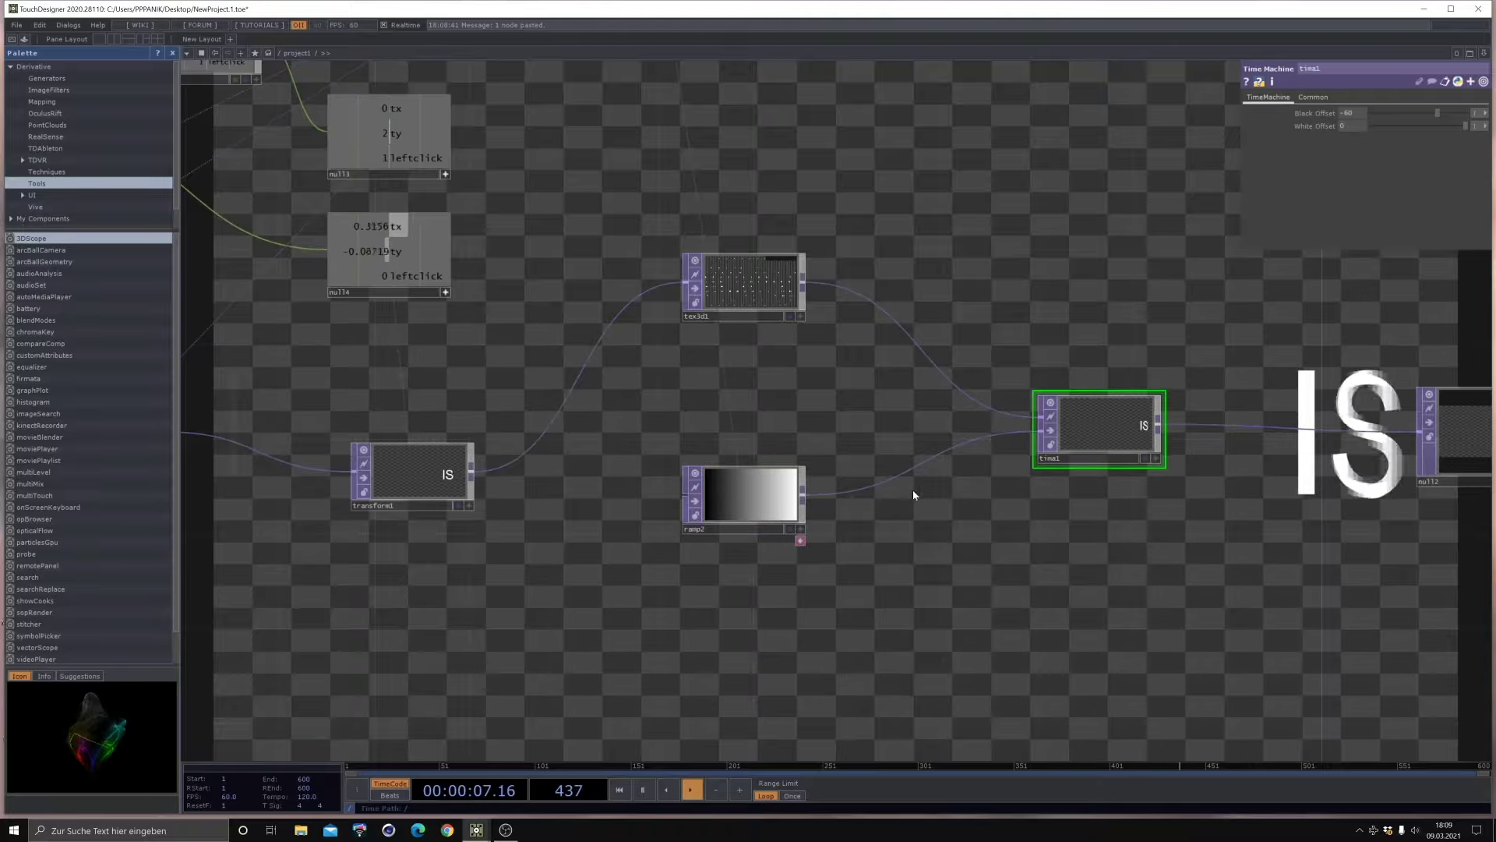
Step: Set the ramp2 node's type to Vertical
{"action": "left_click", "coordinate": [756, 501]}
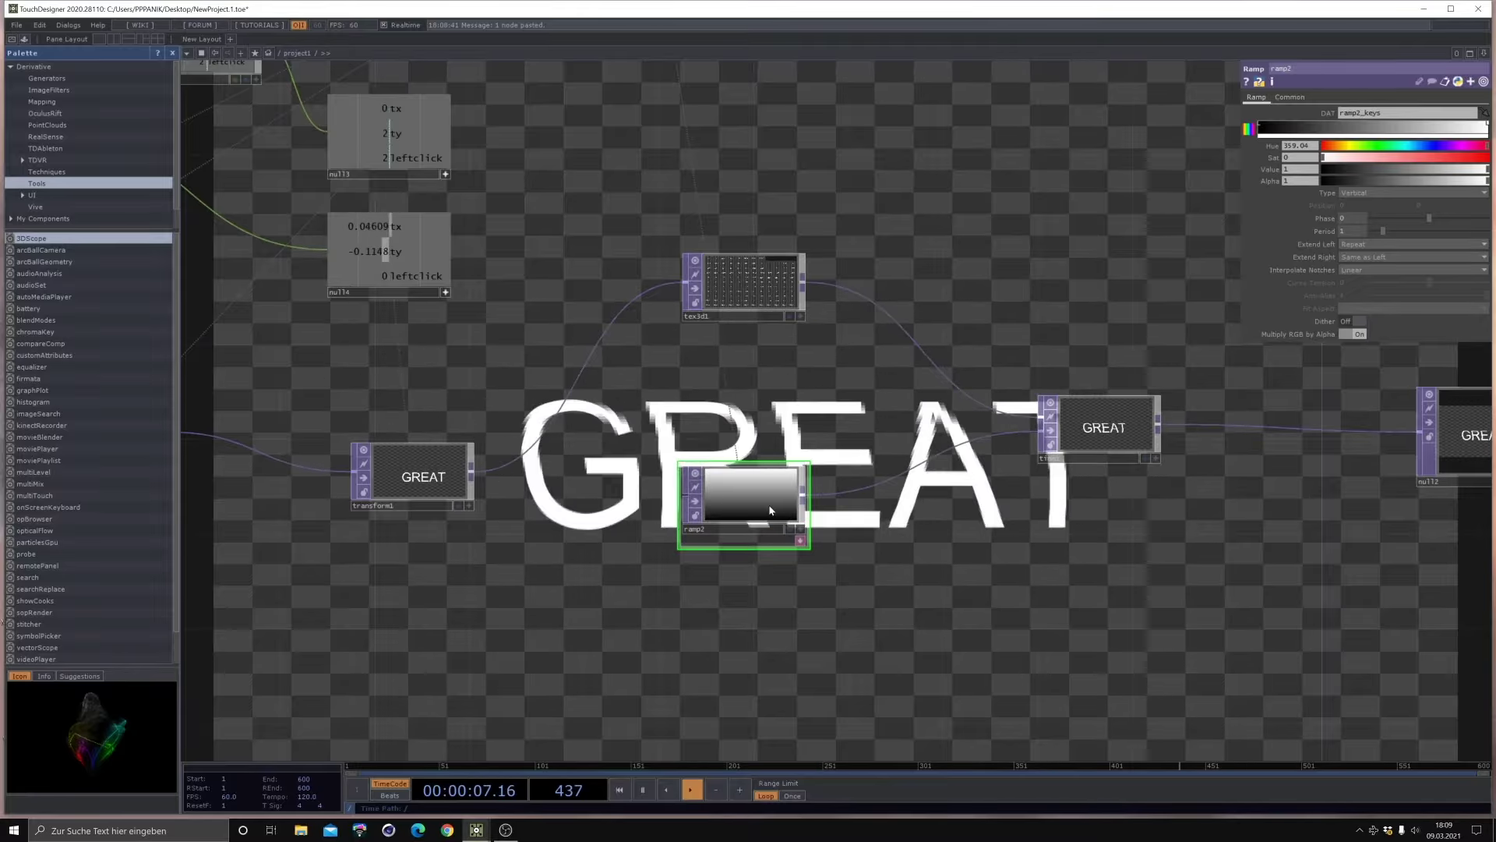
{"action": "scroll", "coordinate": [651, 382], "scroll_direction": "down", "scroll_amount": 2}
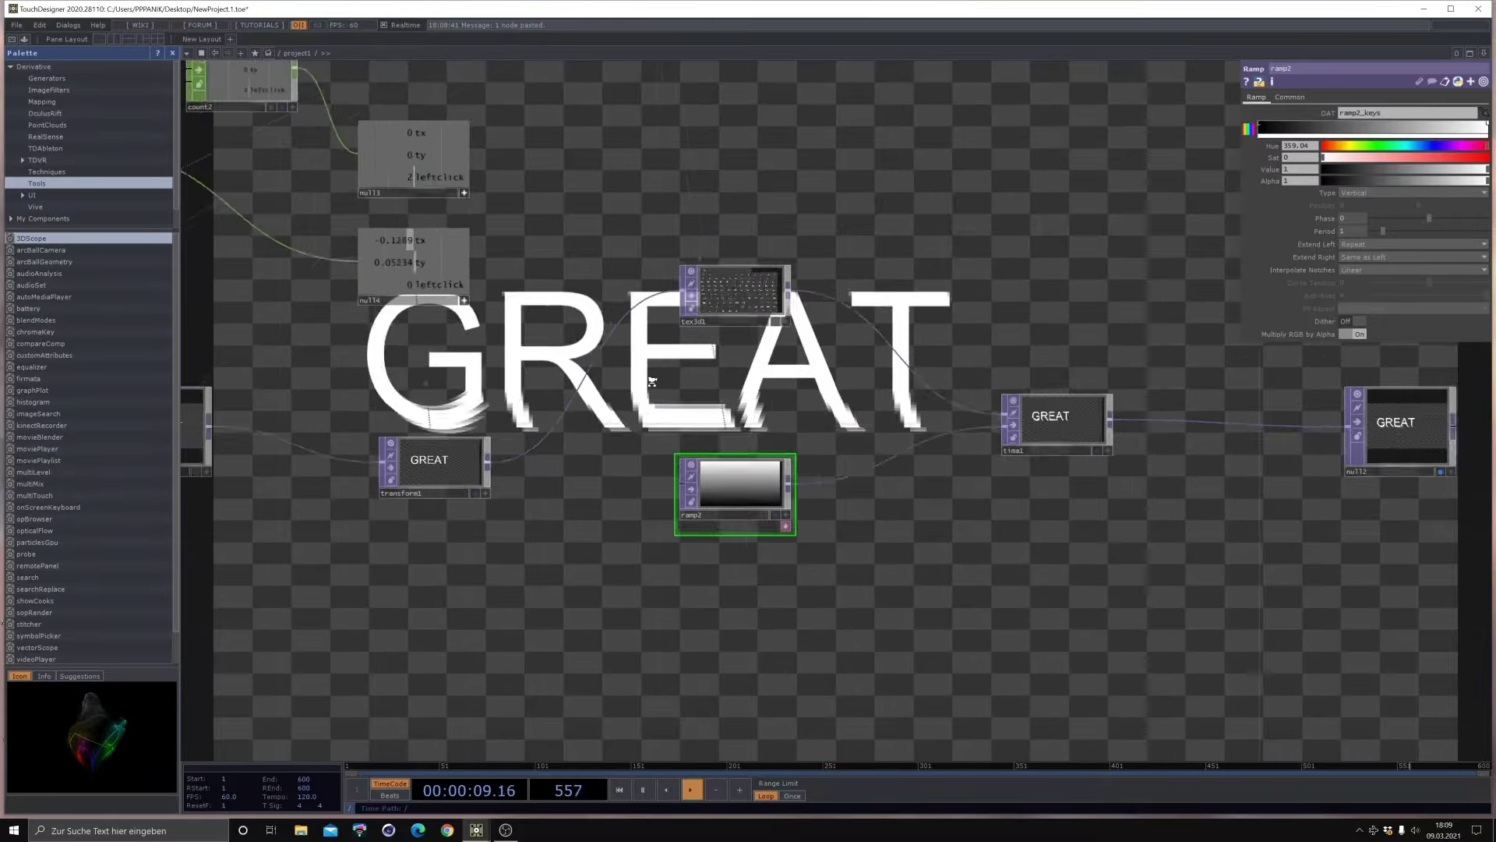
{"action": "scroll", "coordinate": [652, 381], "scroll_direction": "down", "scroll_amount": 2}
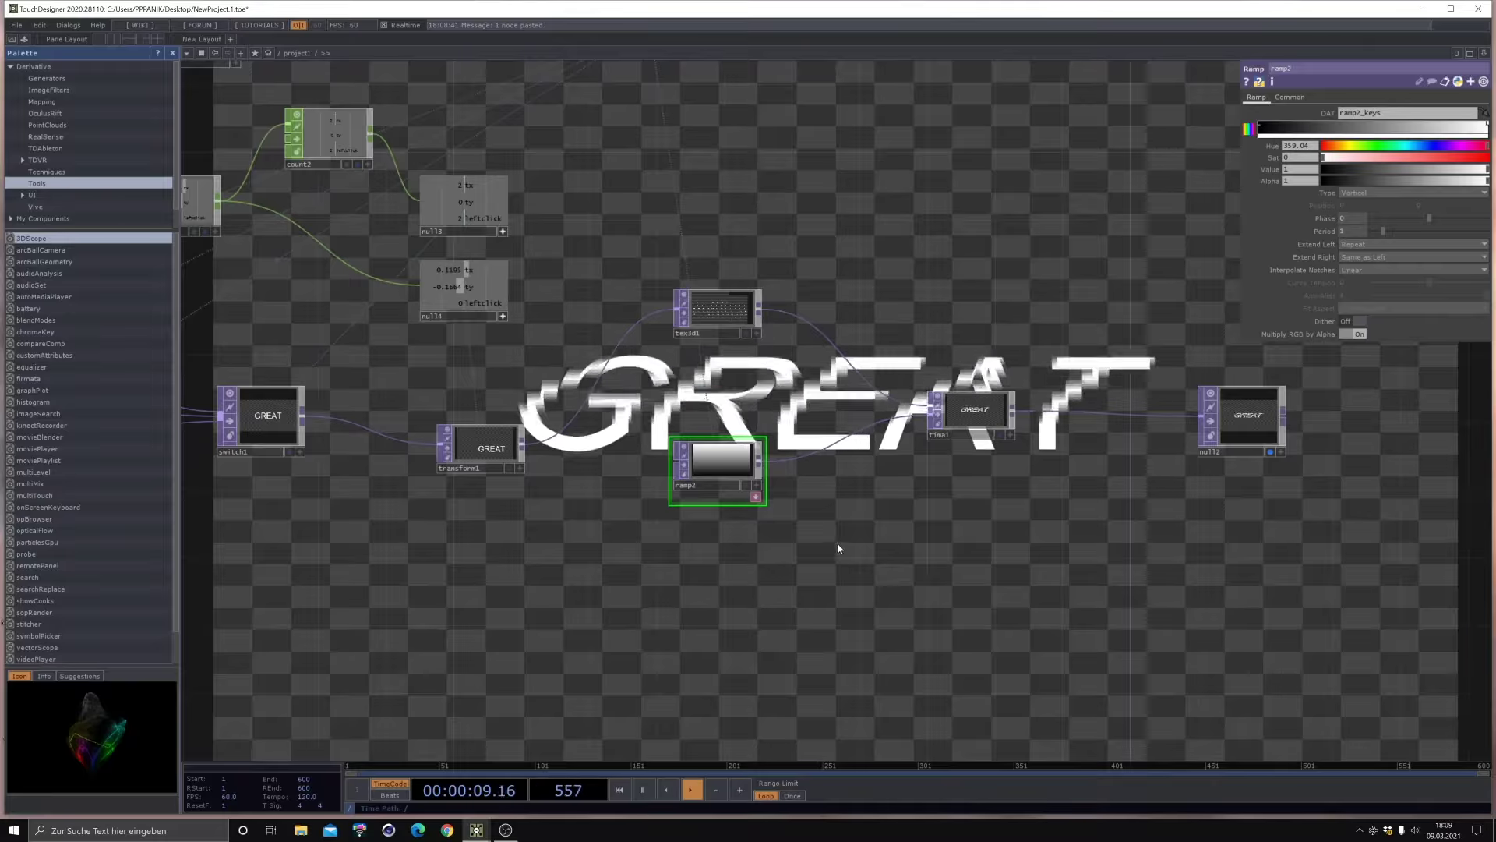
Step: Spread out the node chain, moving null2 and time1 further right and ramp2 lower and to the left
{"action": "left_click_drag", "start_coordinate": [838, 544], "coordinate": [537, 488]}
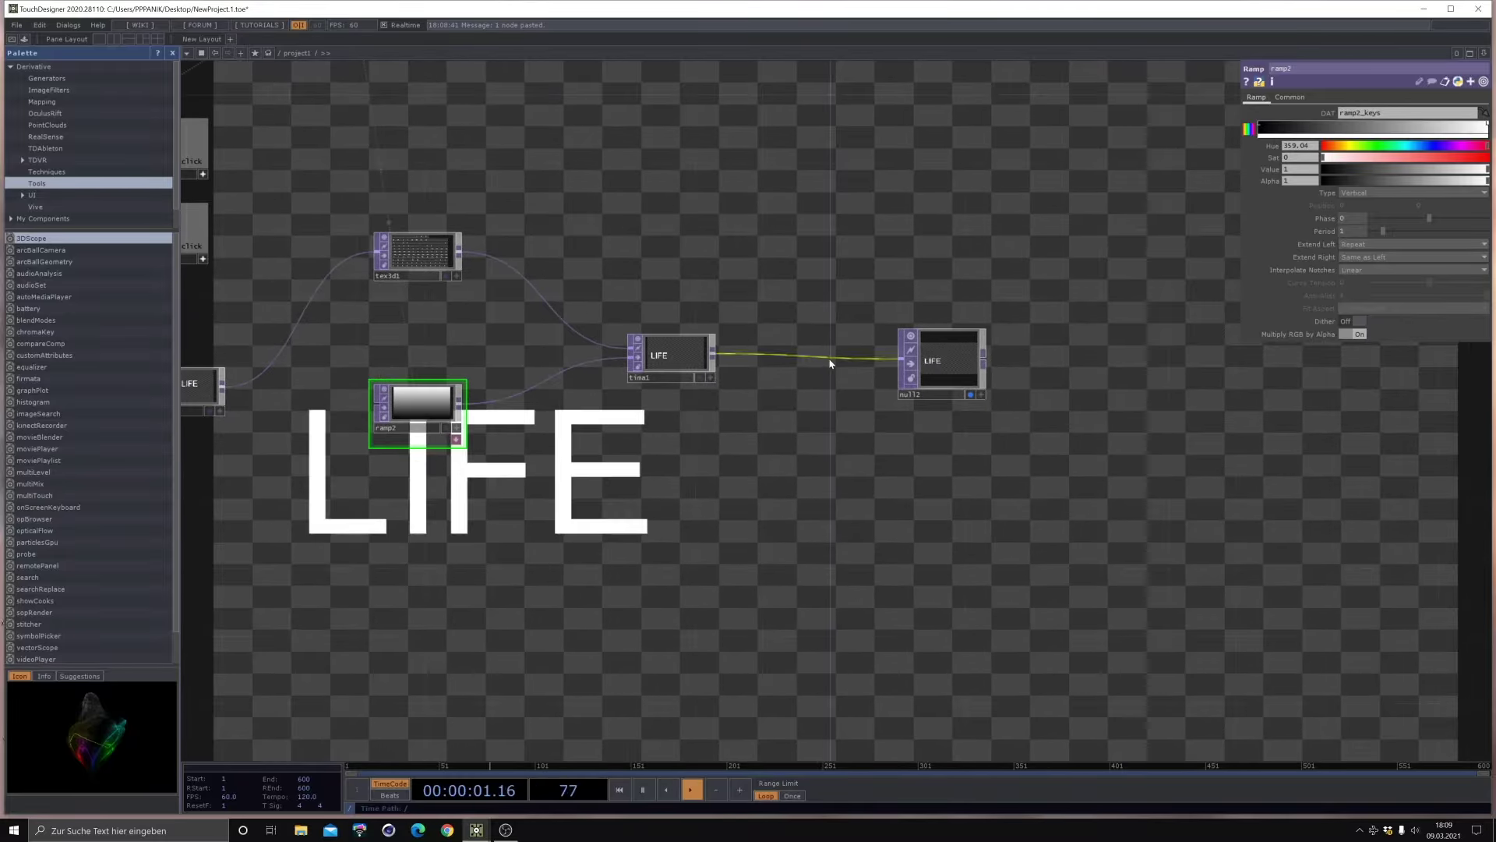
{"action": "left_click_drag", "start_coordinate": [933, 363], "coordinate": [1187, 380]}
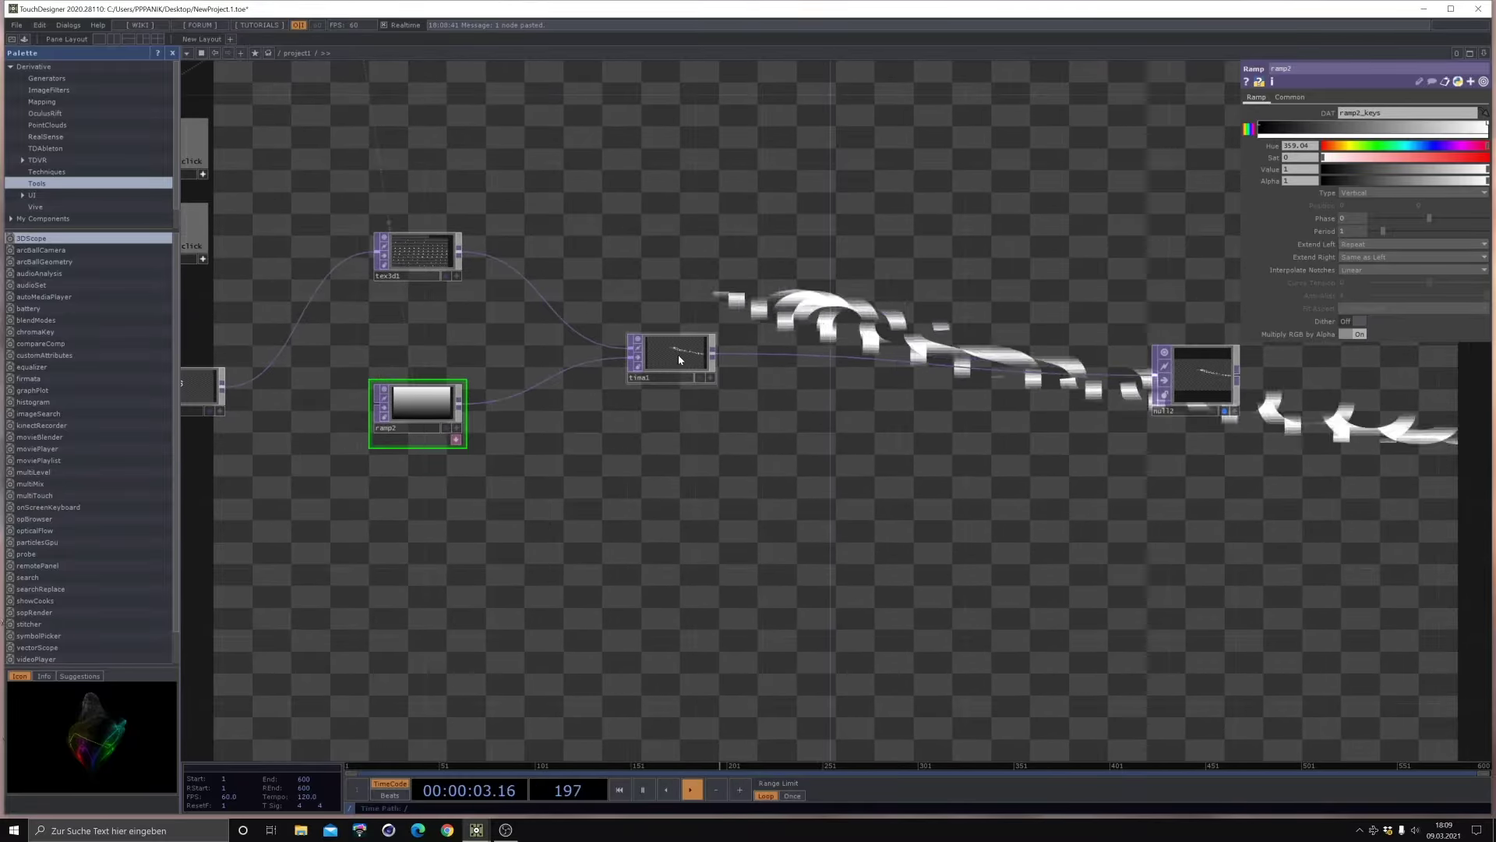
{"action": "left_click_drag", "start_coordinate": [676, 359], "coordinate": [726, 358]}
{"action": "left_click_drag", "start_coordinate": [413, 419], "coordinate": [343, 539]}
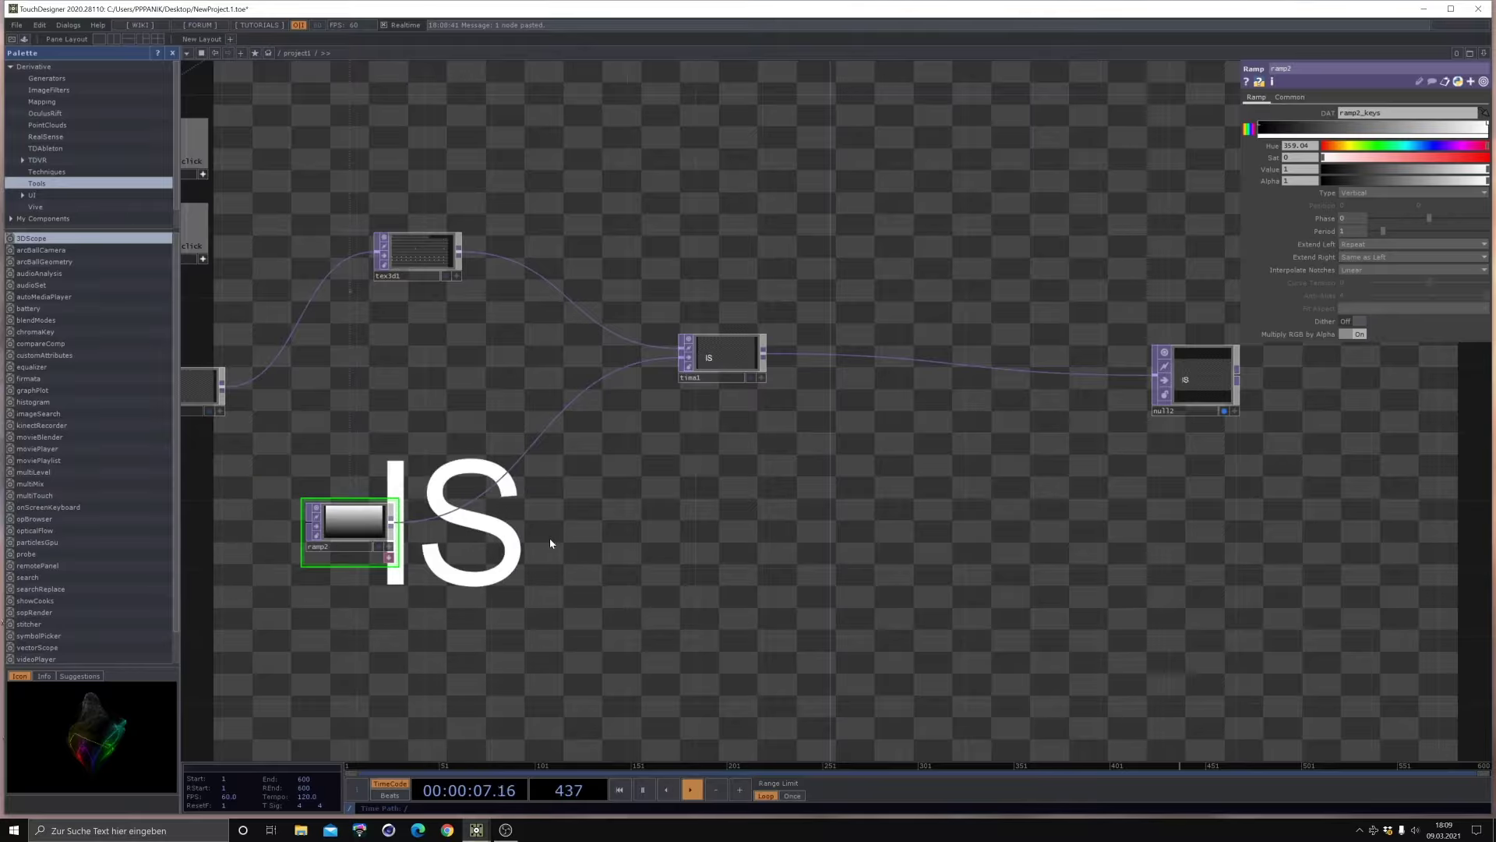
{"action": "left_click_drag", "start_coordinate": [538, 555], "coordinate": [602, 533]}
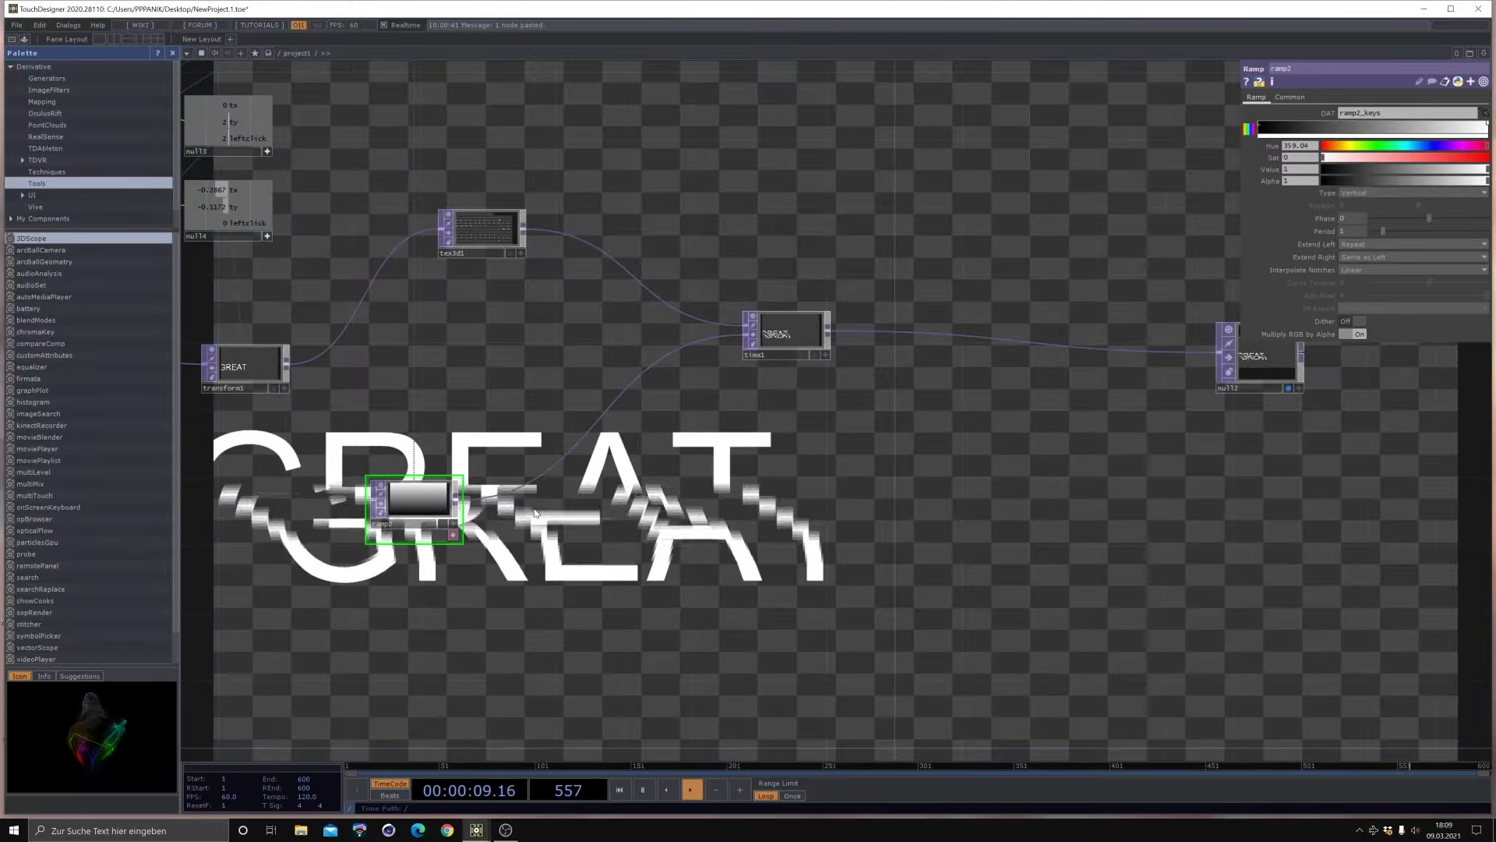
{"action": "left_click", "coordinate": [769, 423]}
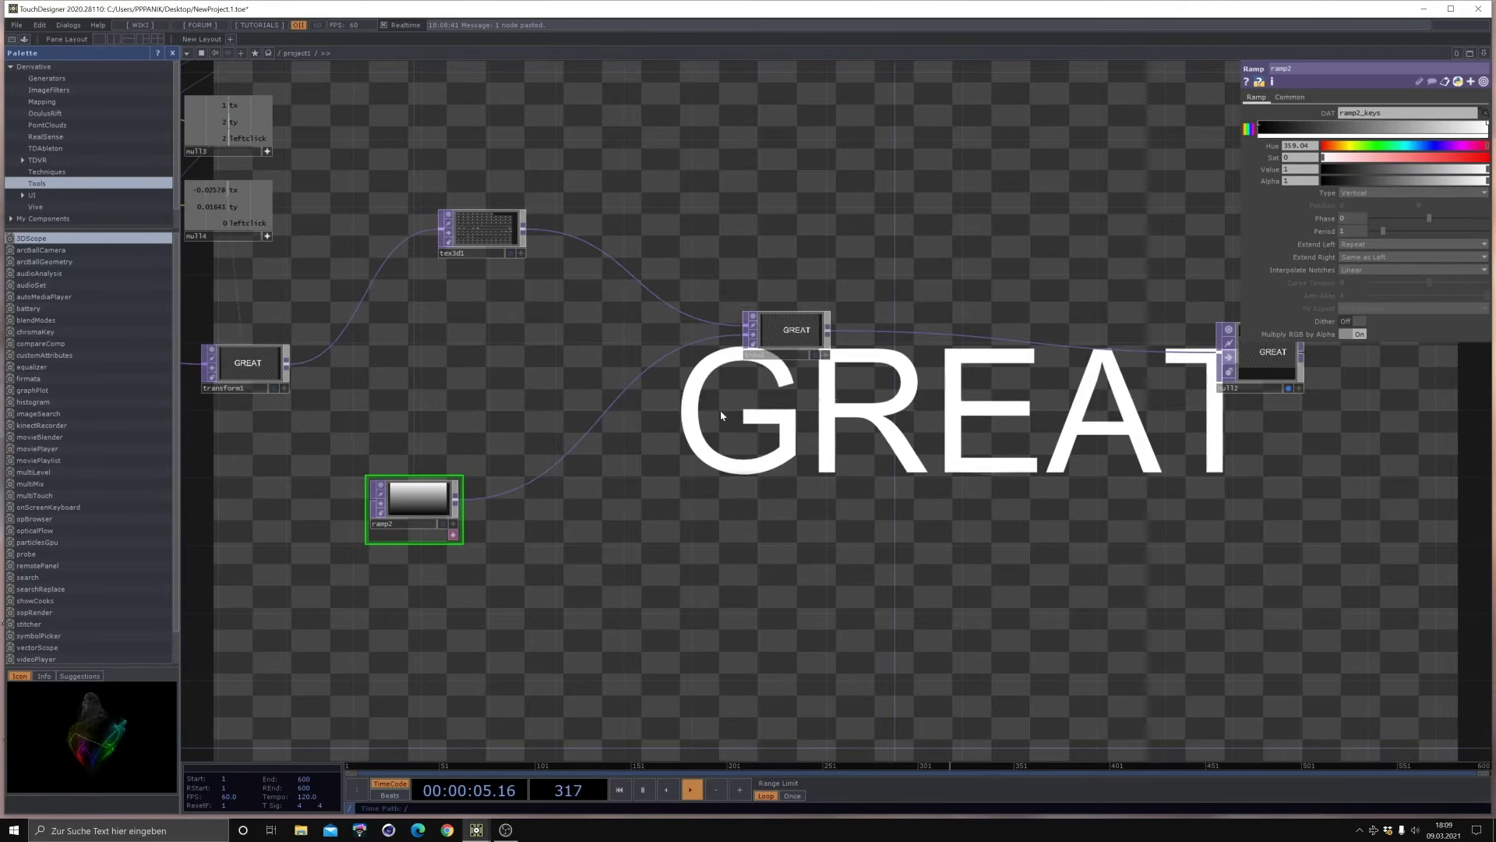
{"action": "left_click", "coordinate": [663, 414]}
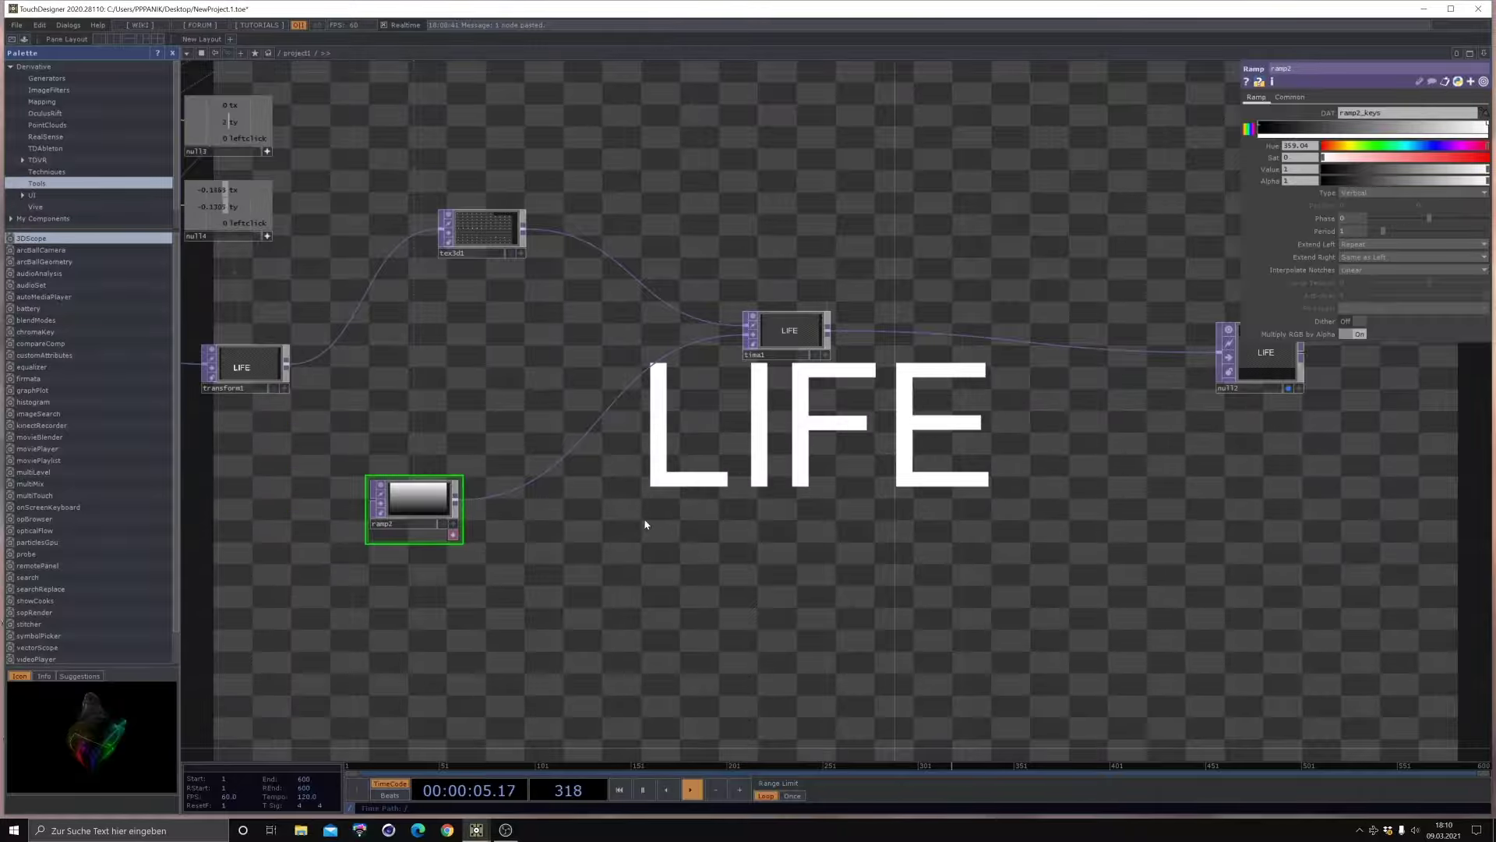
{"action": "left_click_drag", "start_coordinate": [505, 547], "coordinate": [588, 543]}
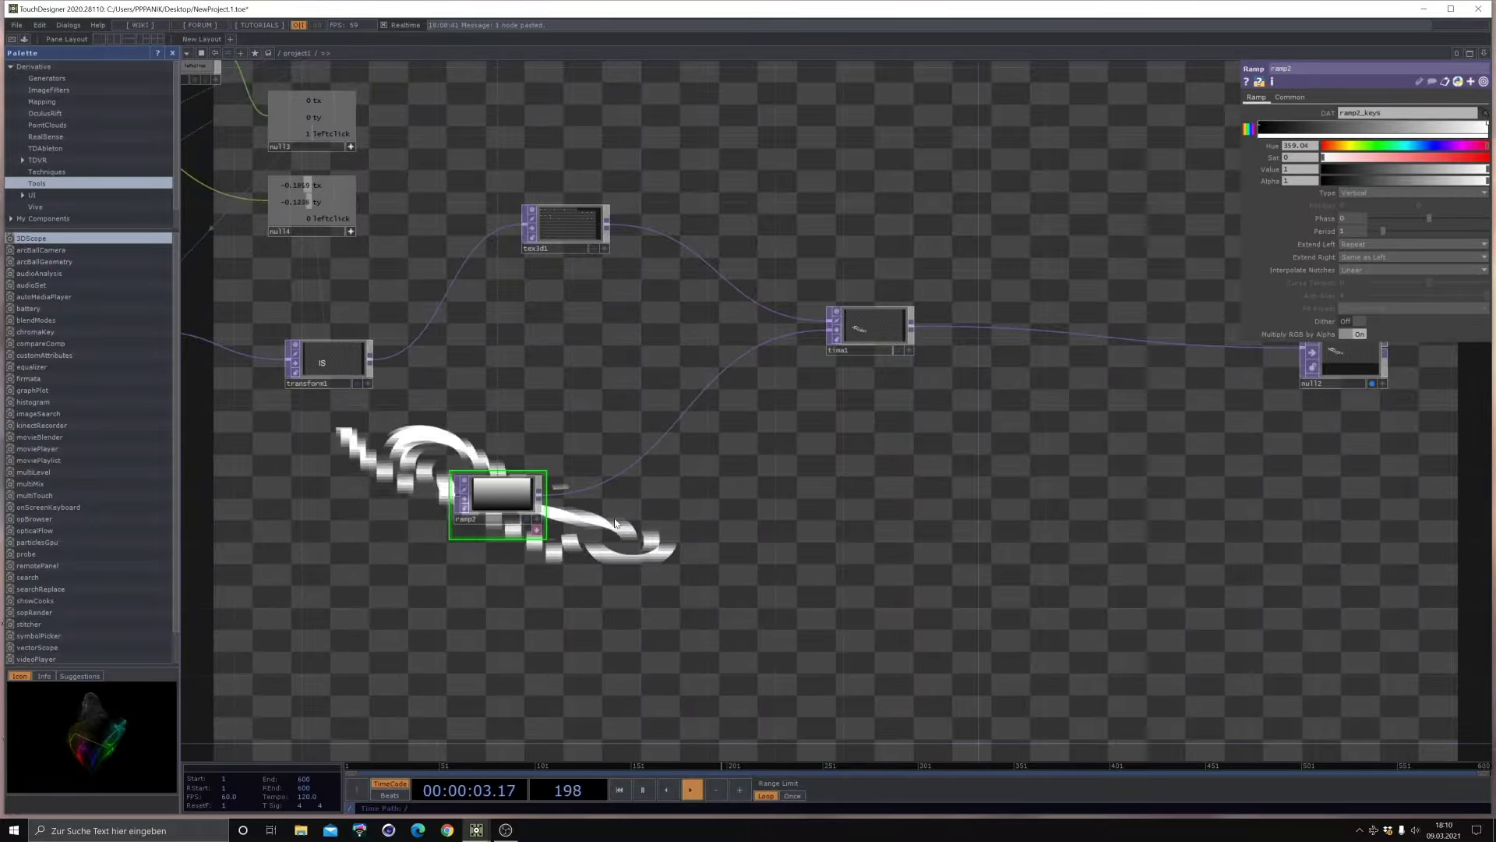
{"action": "left_click_drag", "start_coordinate": [498, 496], "coordinate": [414, 514]}
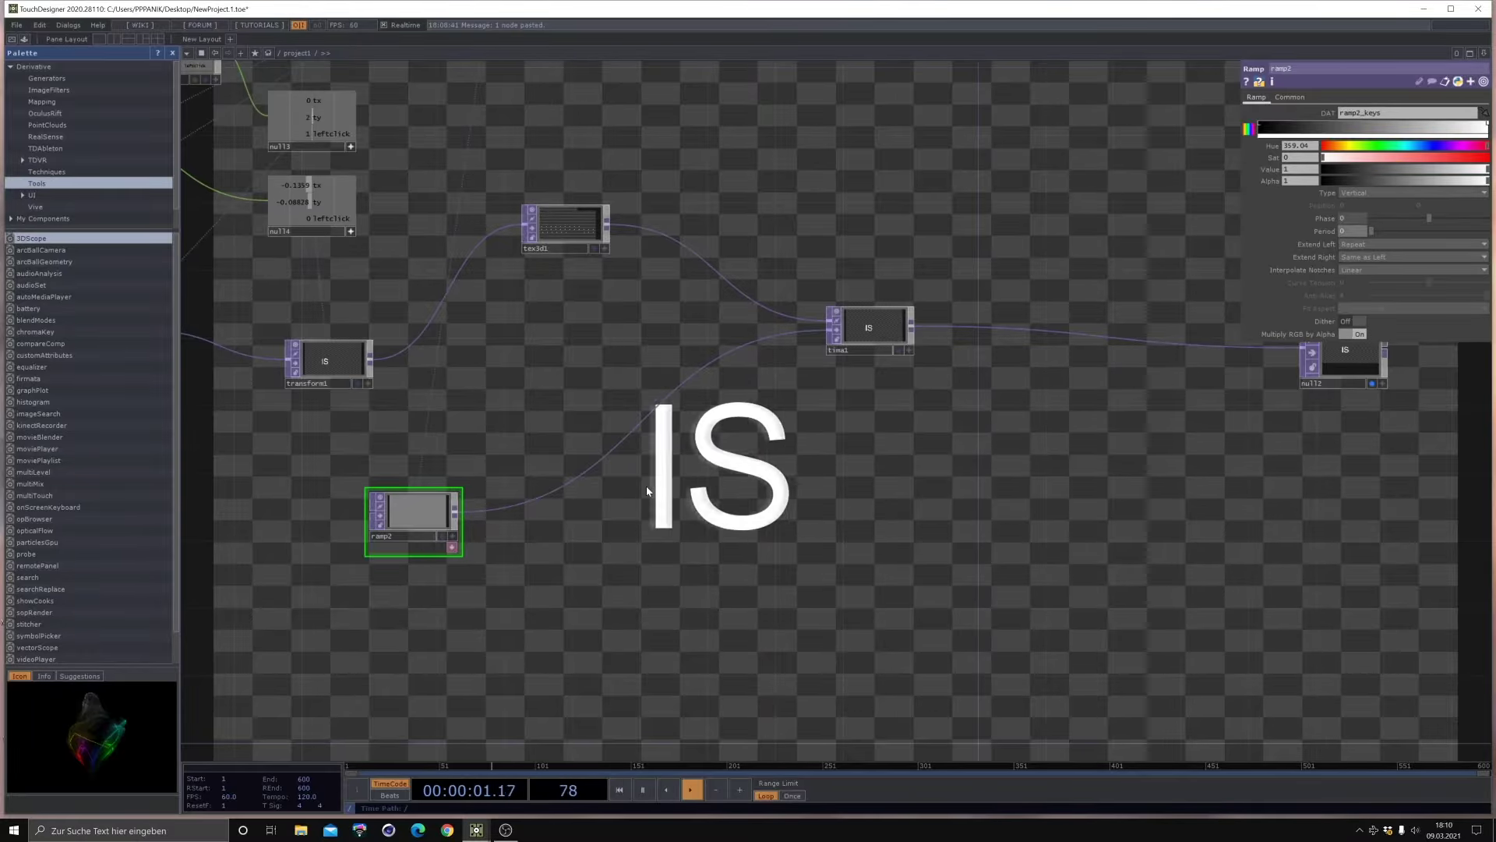
Step: Set ramp2's period to 0.2 and its type to Horizontal
{"action": "left_click_drag", "start_coordinate": [654, 478], "coordinate": [751, 456]}
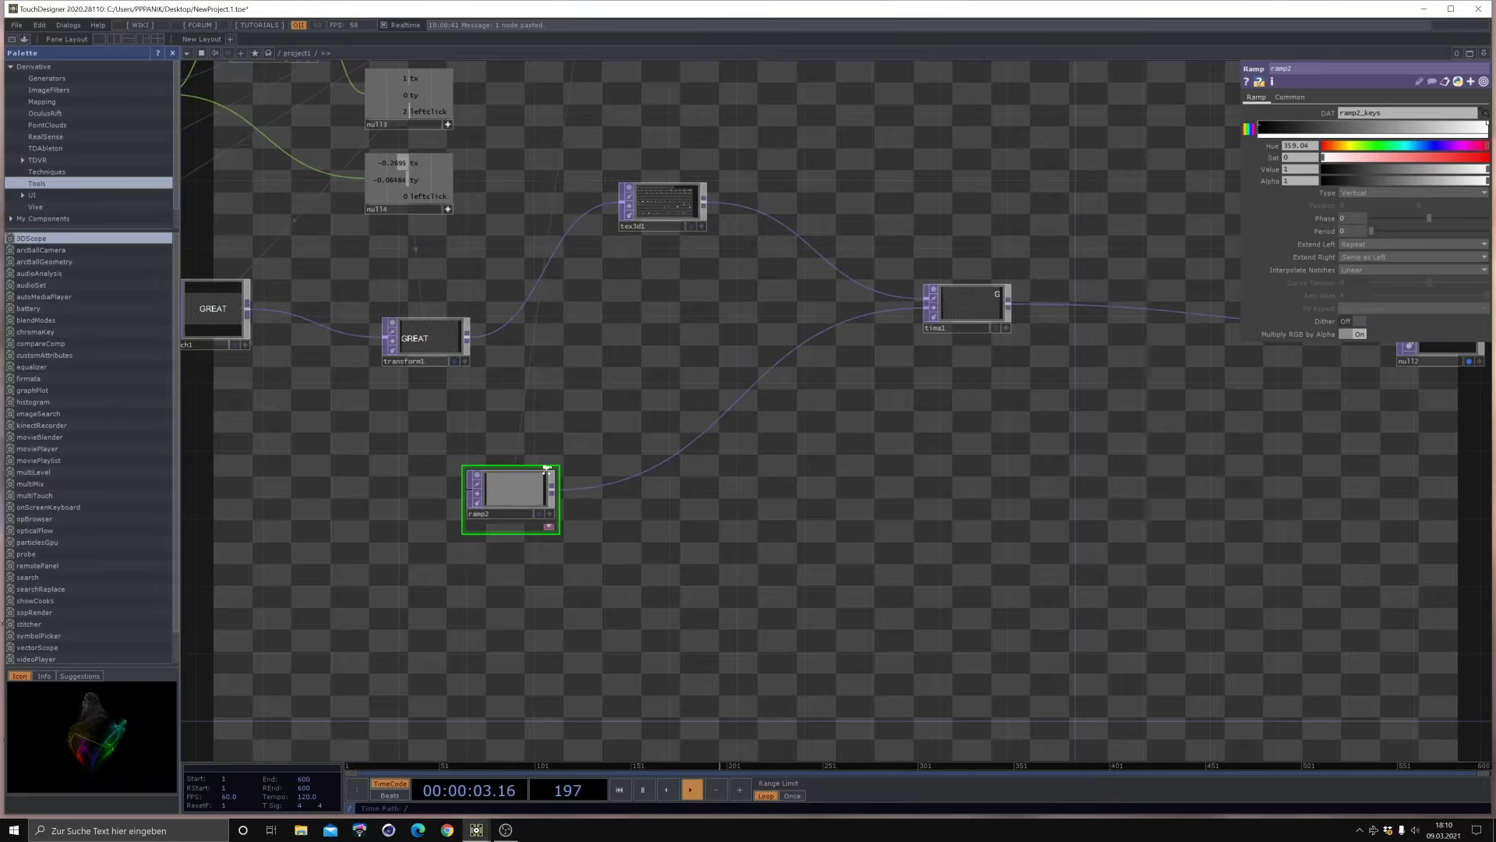
{"action": "scroll", "coordinate": [547, 472], "scroll_direction": "up", "scroll_amount": 5}
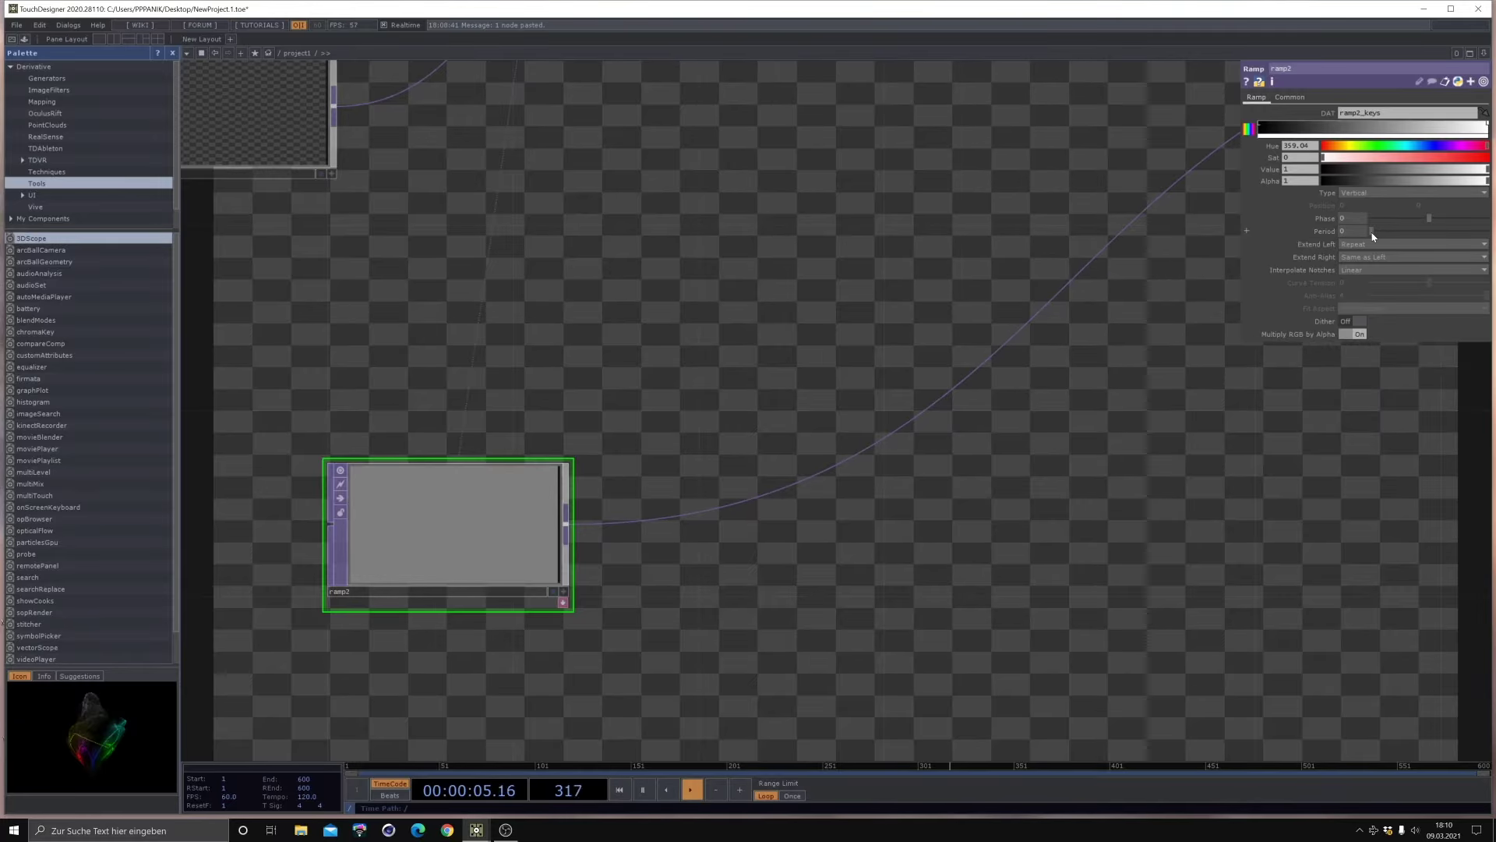
{"action": "left_click_drag", "start_coordinate": [1373, 236], "coordinate": [1374, 236]}
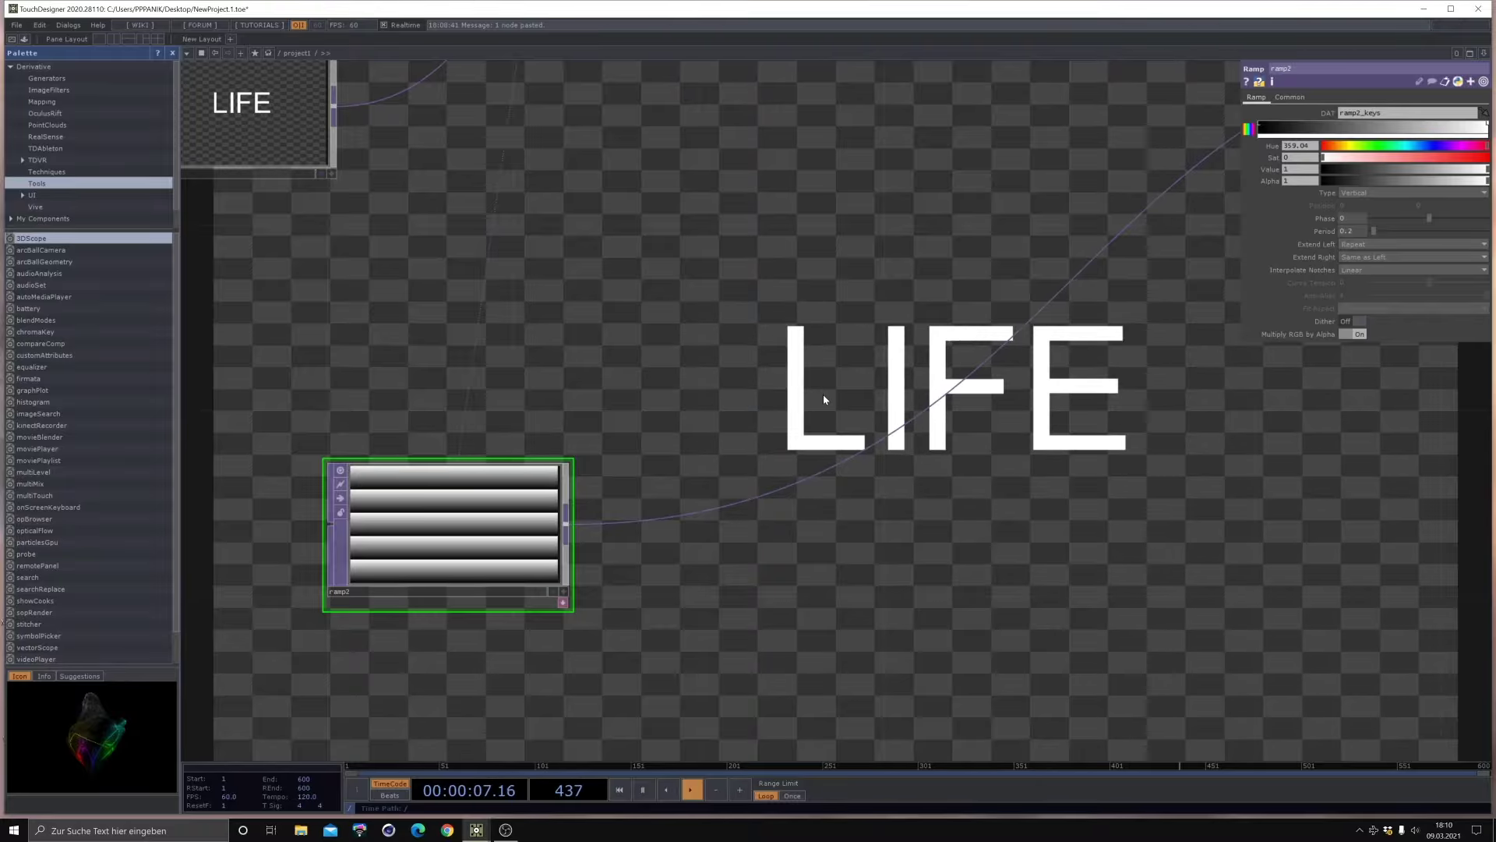
{"action": "left_click", "coordinate": [1350, 213]}
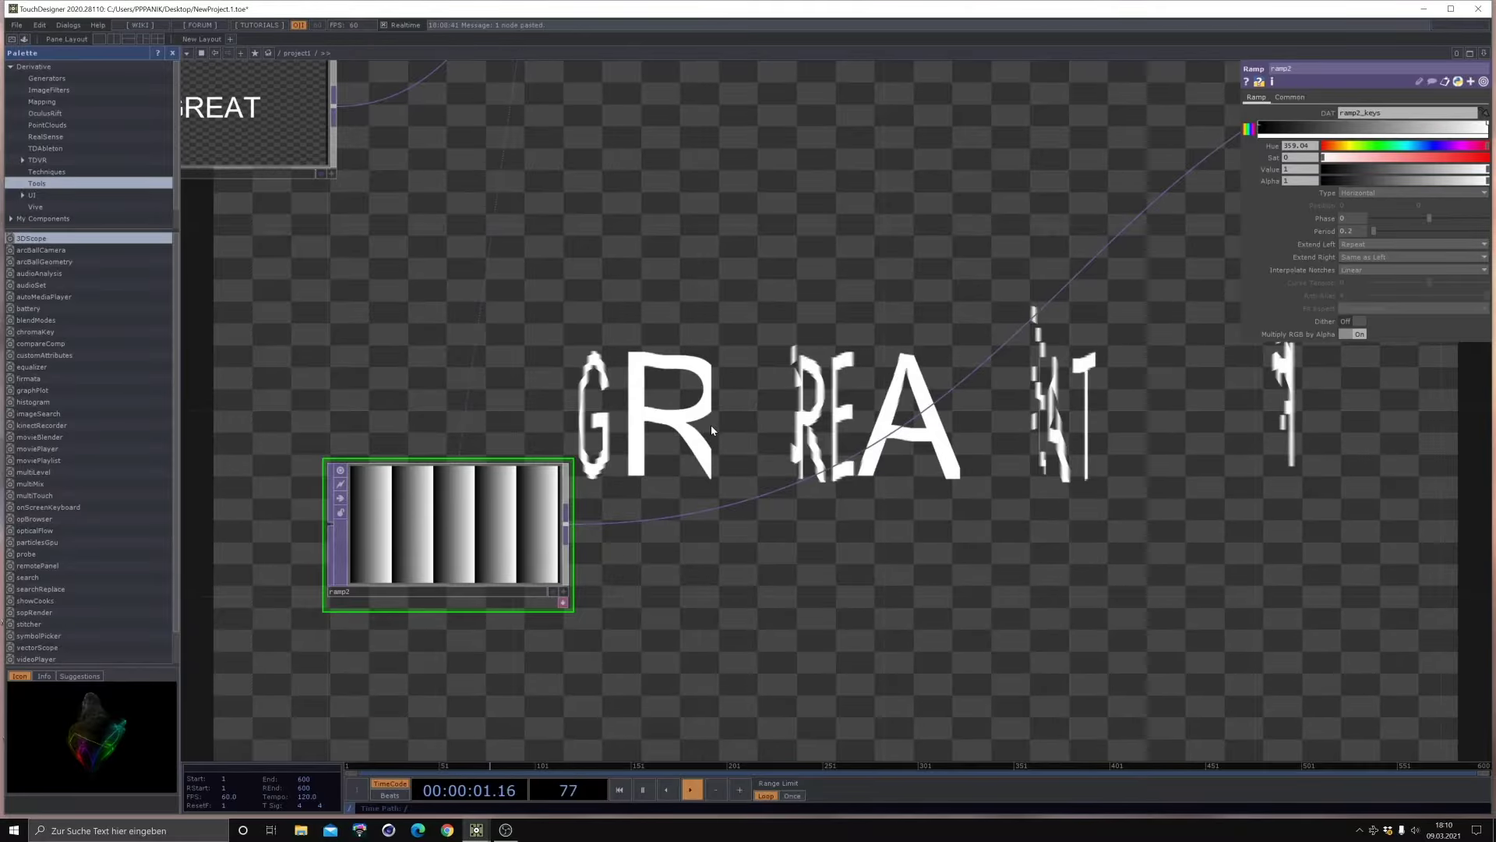
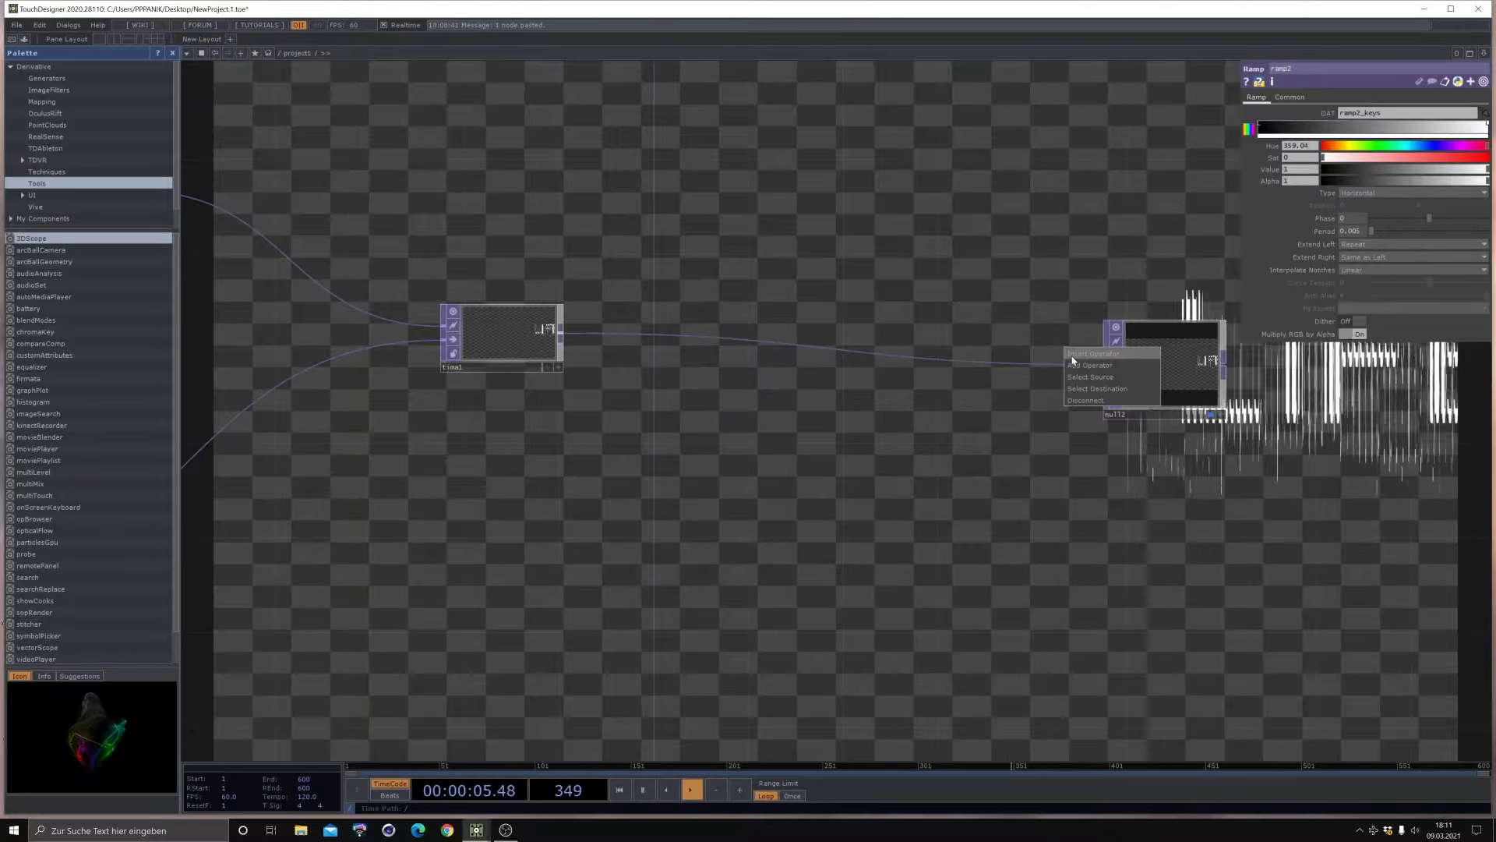
Step: Insert a Transform TOP between time1 and null2 and composite it over a black background with alpha 1
{"action": "left_click", "coordinate": [1074, 353]}
{"action": "left_click", "coordinate": [1168, 317]}
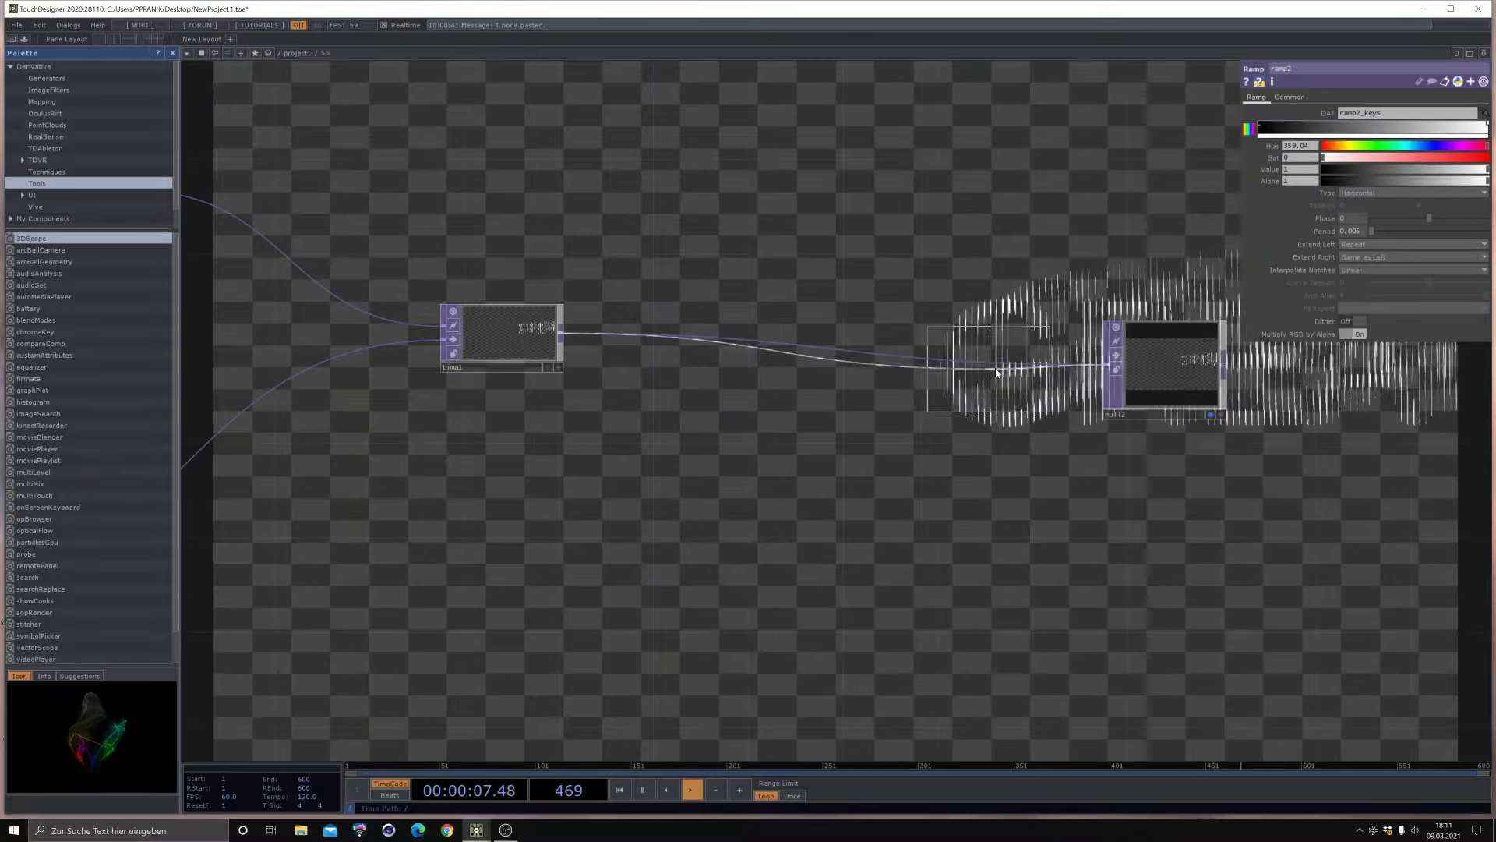
{"action": "left_click", "coordinate": [1021, 374]}
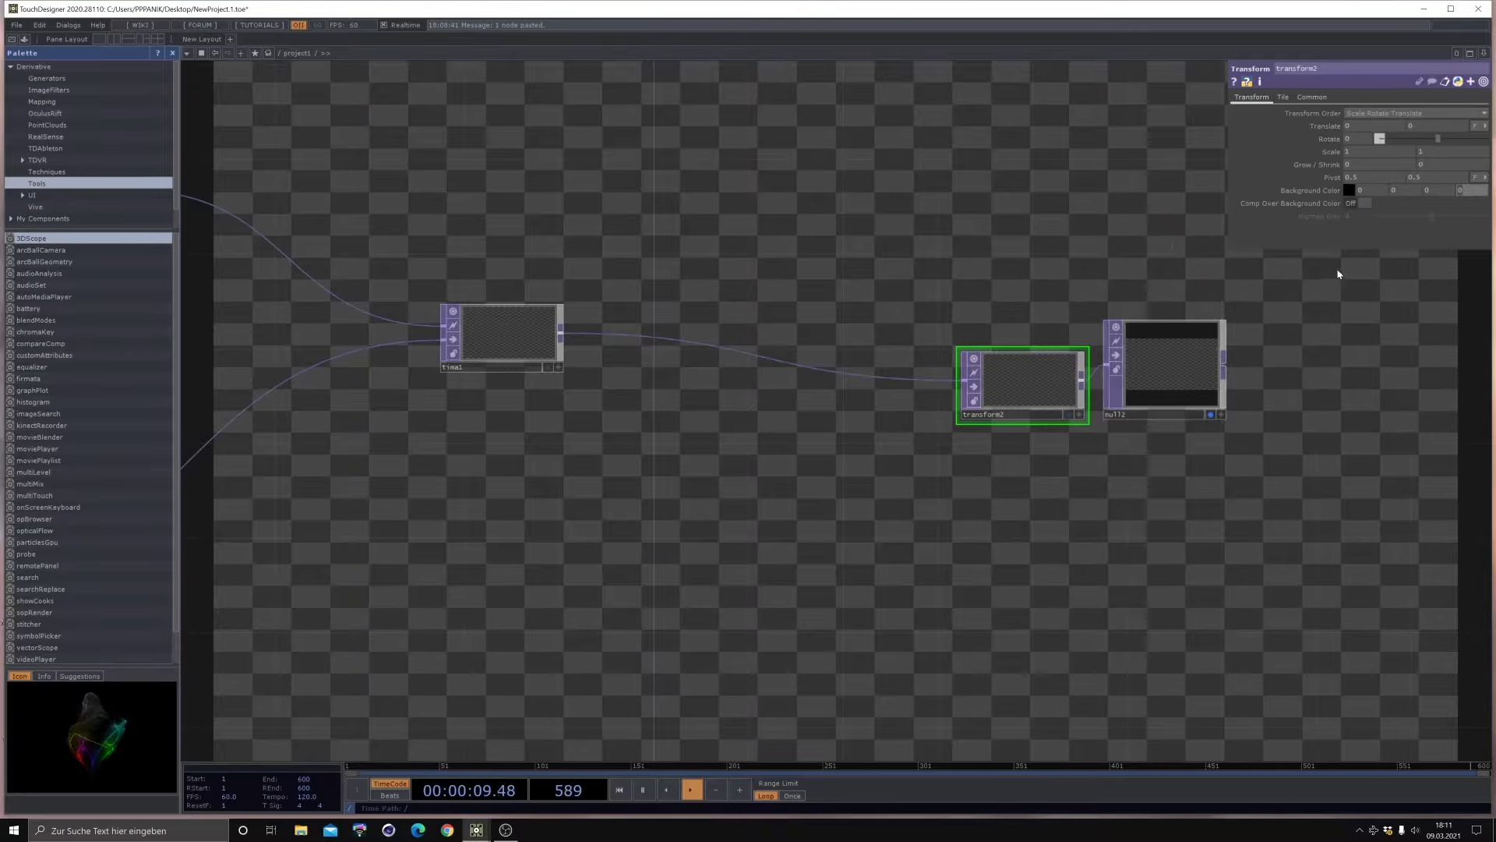
{"action": "left_click", "coordinate": [1357, 202]}
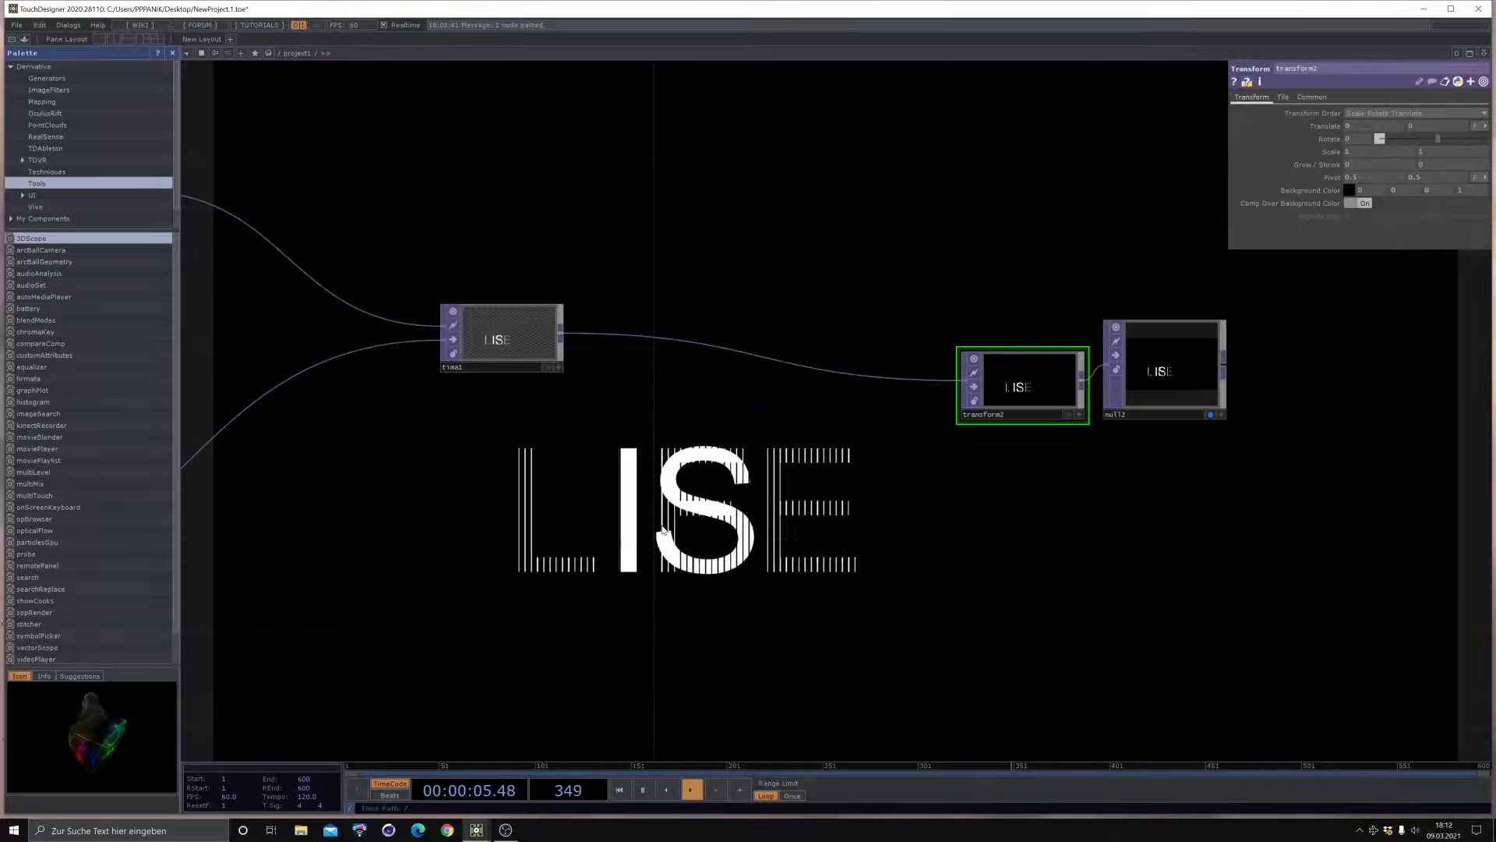
Step: Try the Circular type on ramp2 as the displacement pattern for the text
{"action": "left_click_drag", "start_coordinate": [479, 522], "coordinate": [1055, 456]}
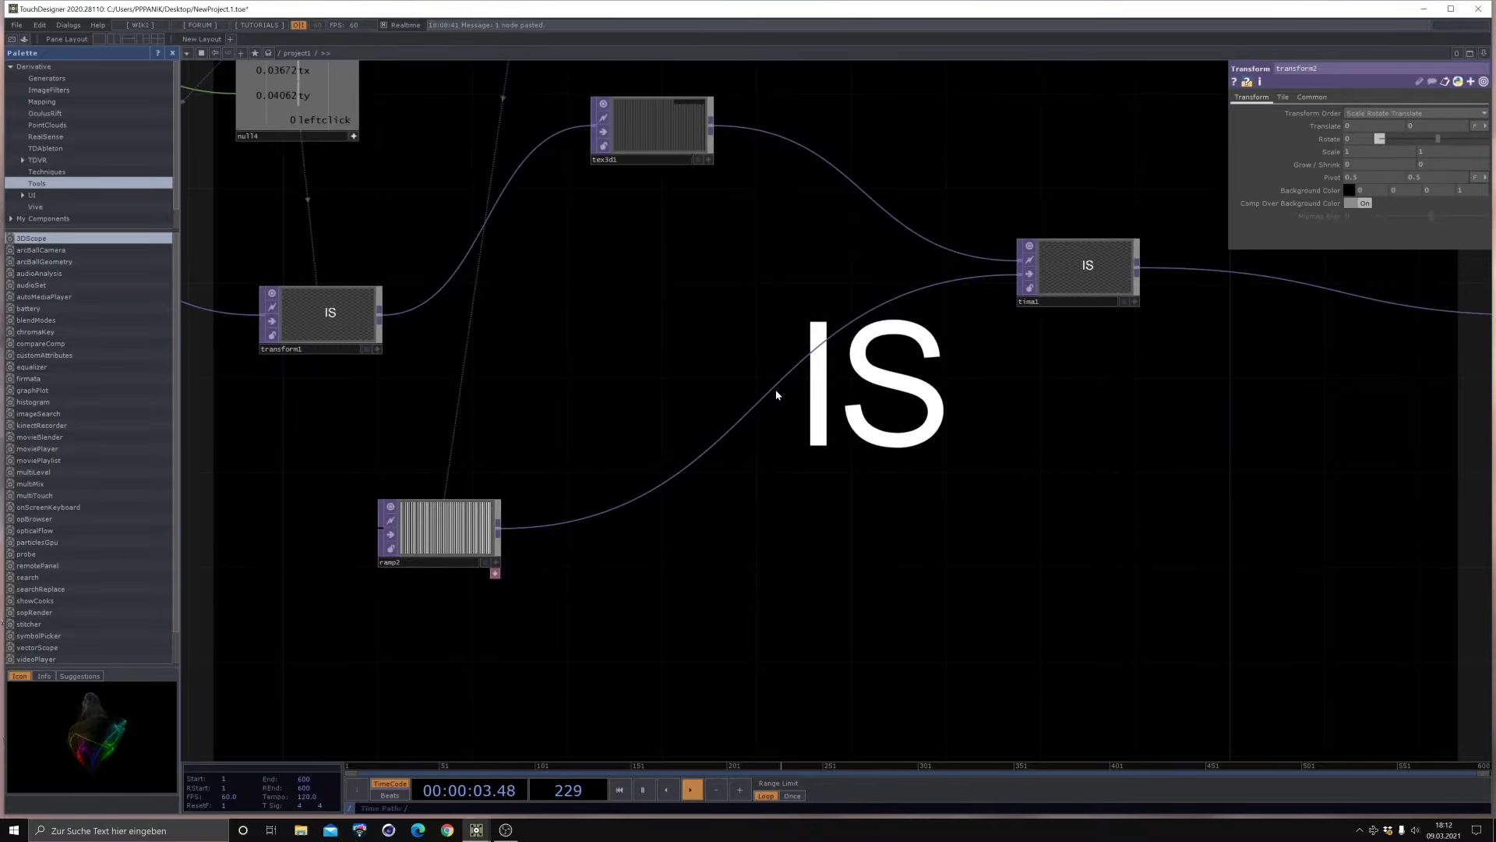
{"action": "left_click", "coordinate": [444, 530]}
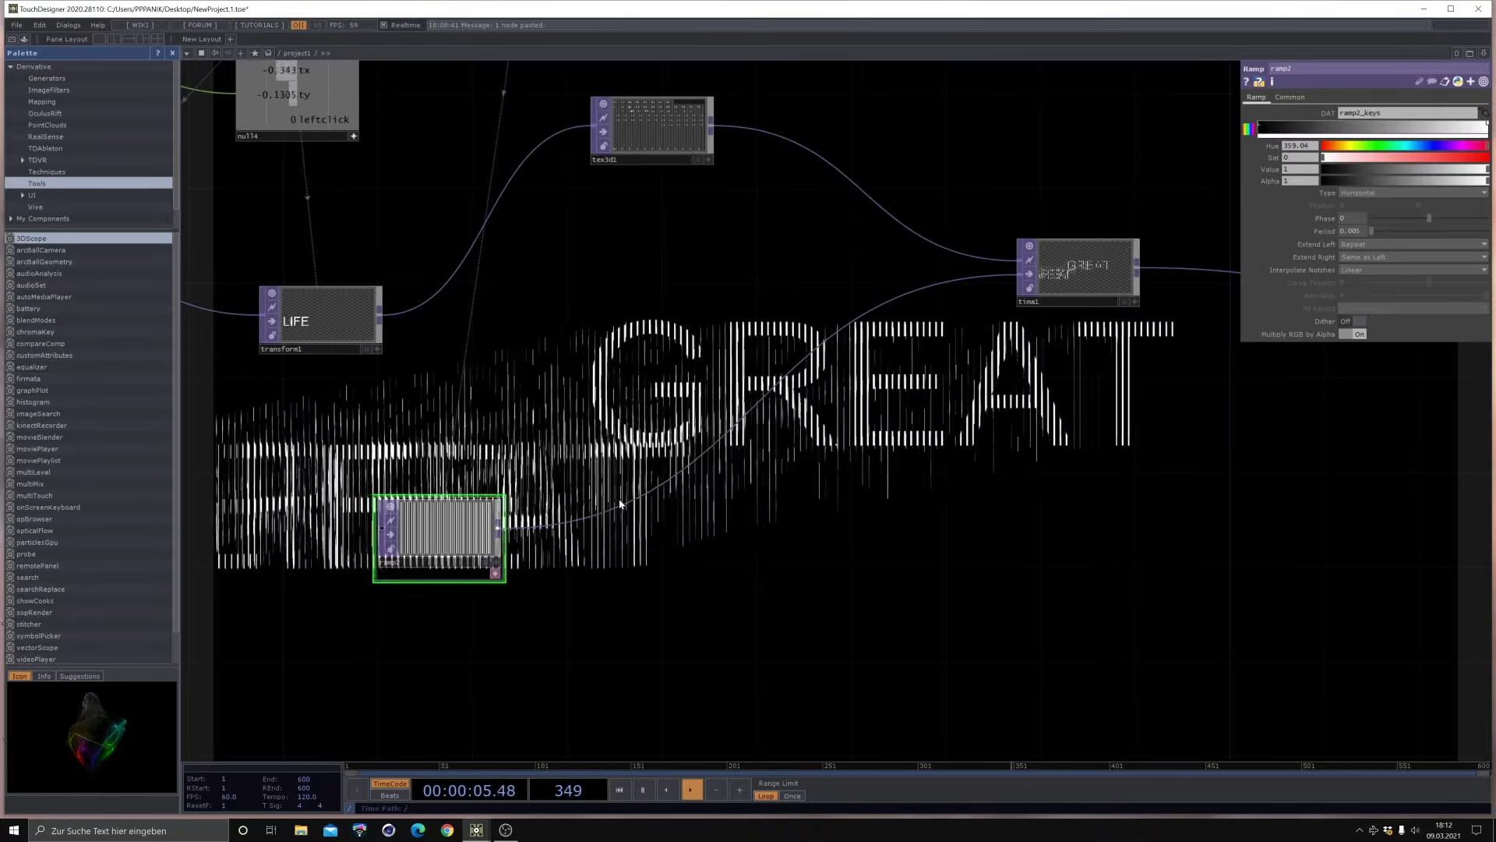
{"action": "left_click", "coordinate": [1359, 192]}
{"action": "left_click", "coordinate": [1354, 233]}
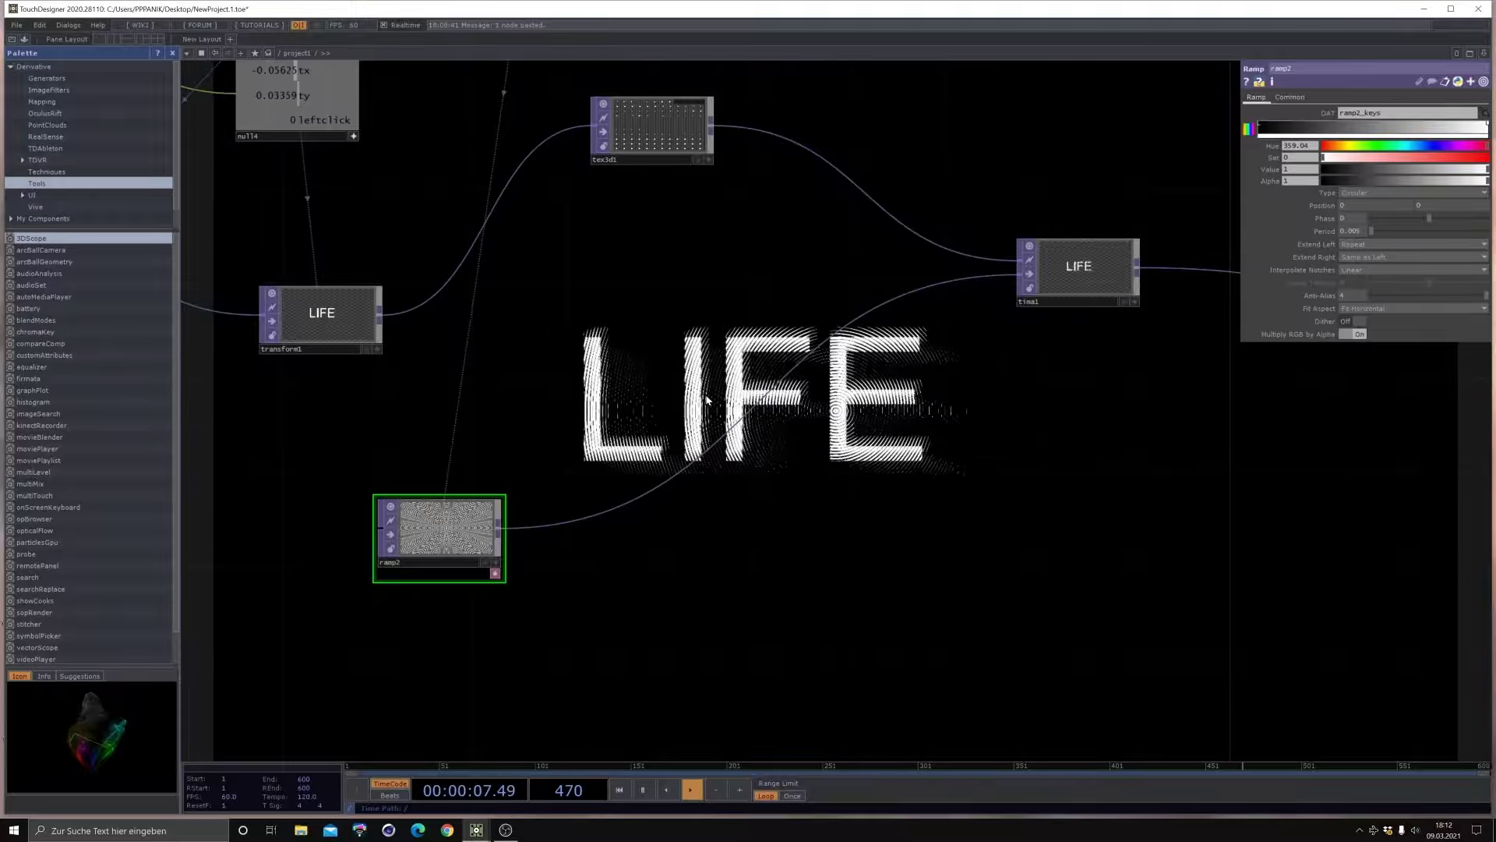
Step: Switch ramp2's type back to Vertical to displace the text in horizontal stripes
{"action": "scroll", "coordinate": [708, 400], "scroll_direction": "down", "scroll_amount": 2}
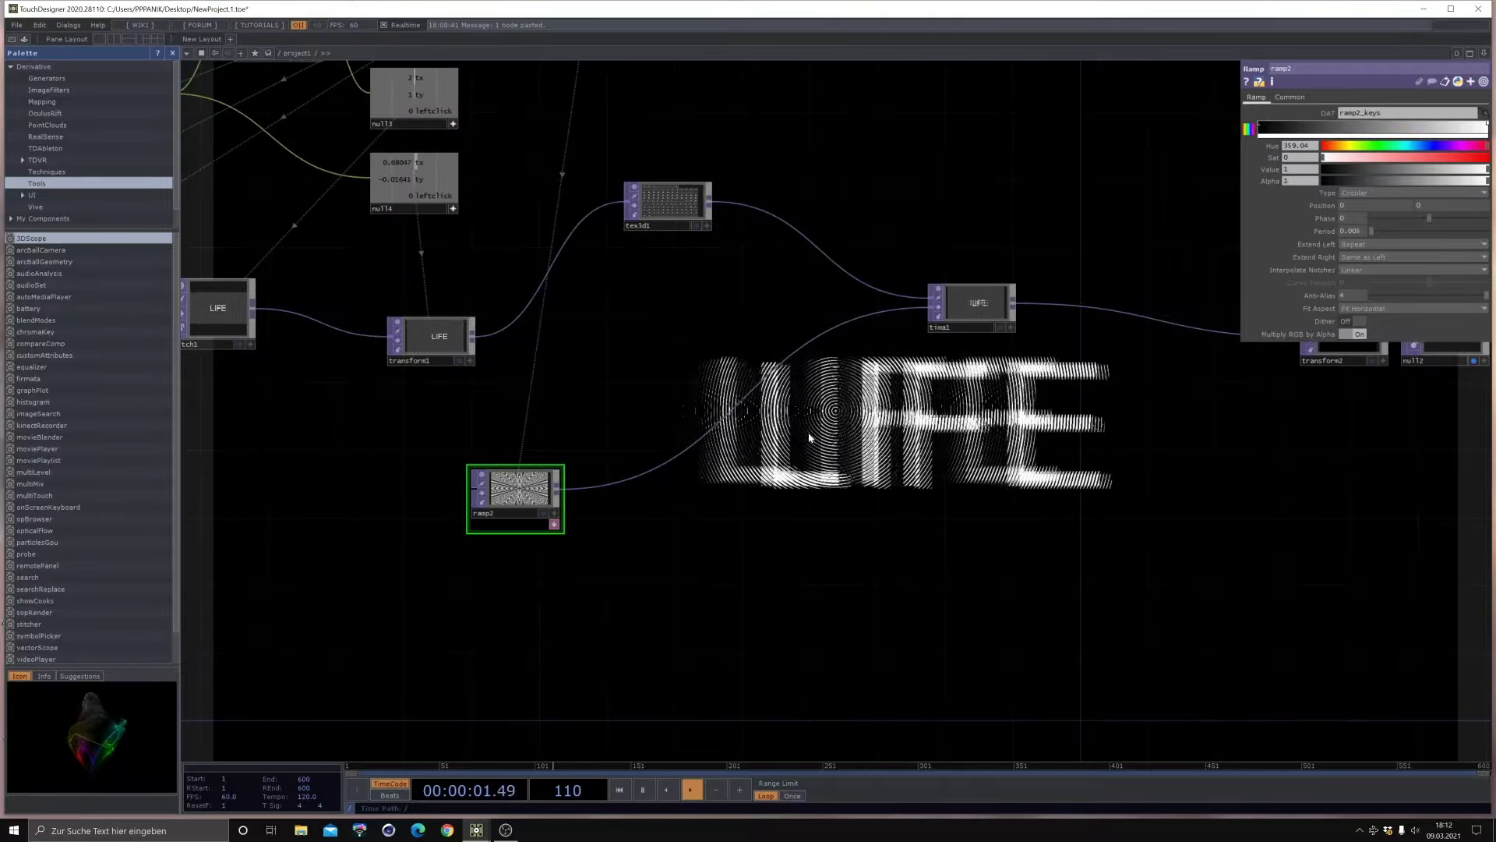
{"action": "left_click_drag", "start_coordinate": [738, 452], "coordinate": [678, 387]}
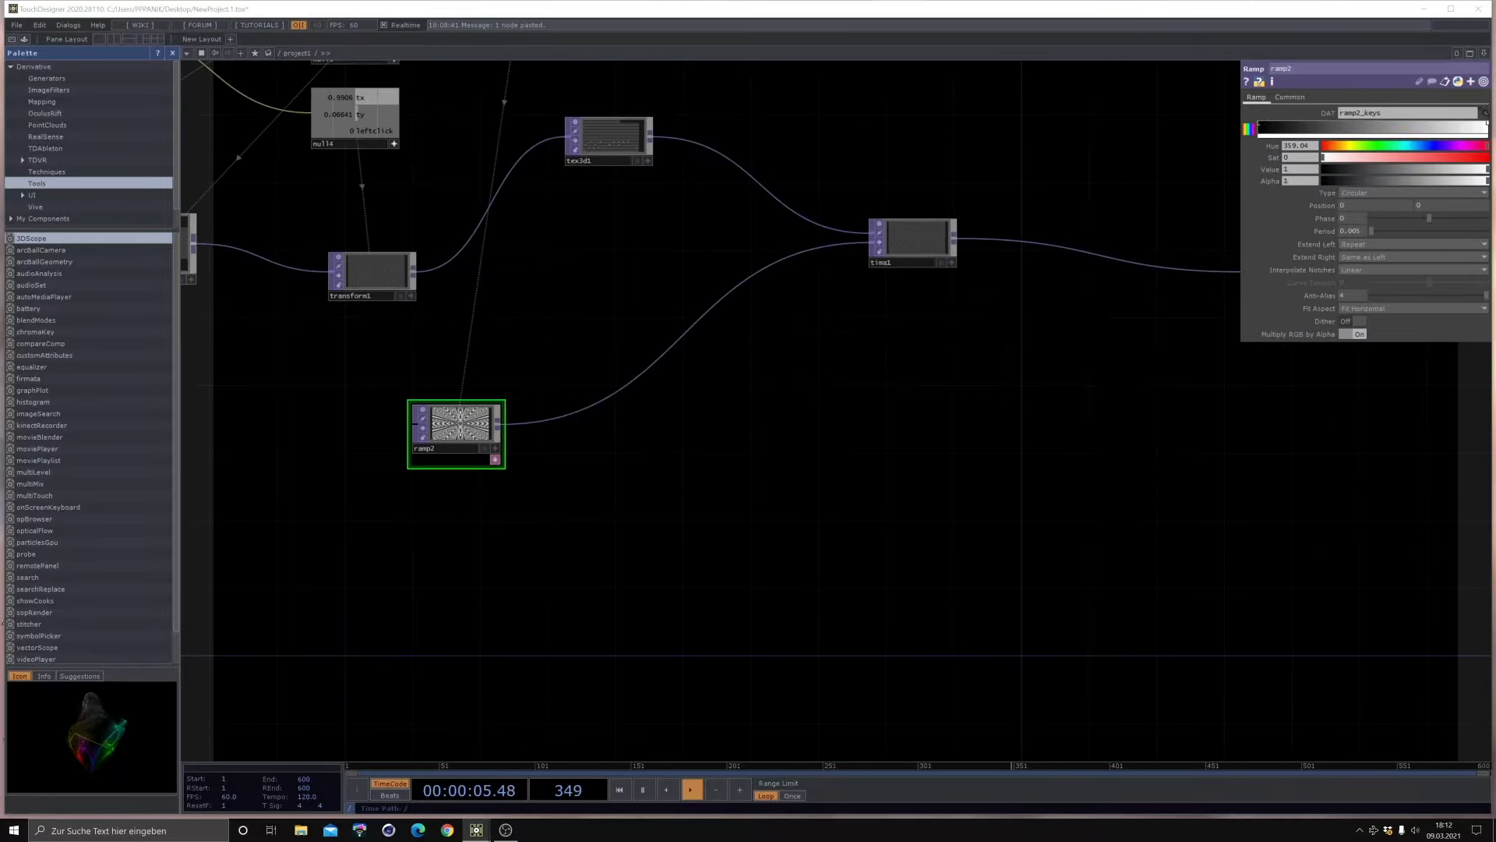
{"action": "left_click_drag", "start_coordinate": [615, 517], "coordinate": [734, 519]}
{"action": "scroll", "coordinate": [612, 438], "scroll_direction": "up", "scroll_amount": 3}
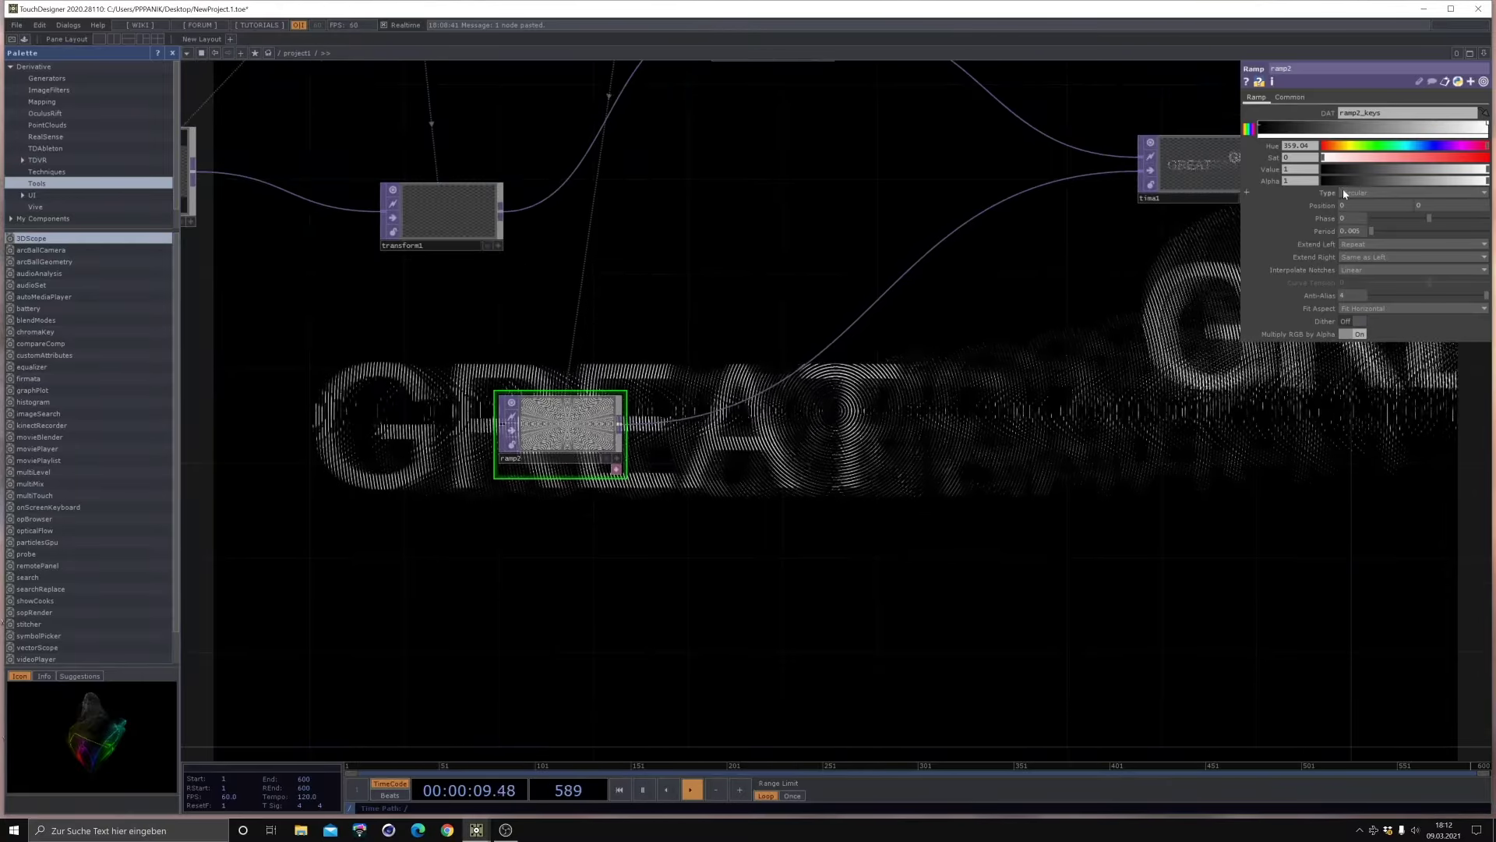
{"action": "left_click", "coordinate": [1384, 193]}
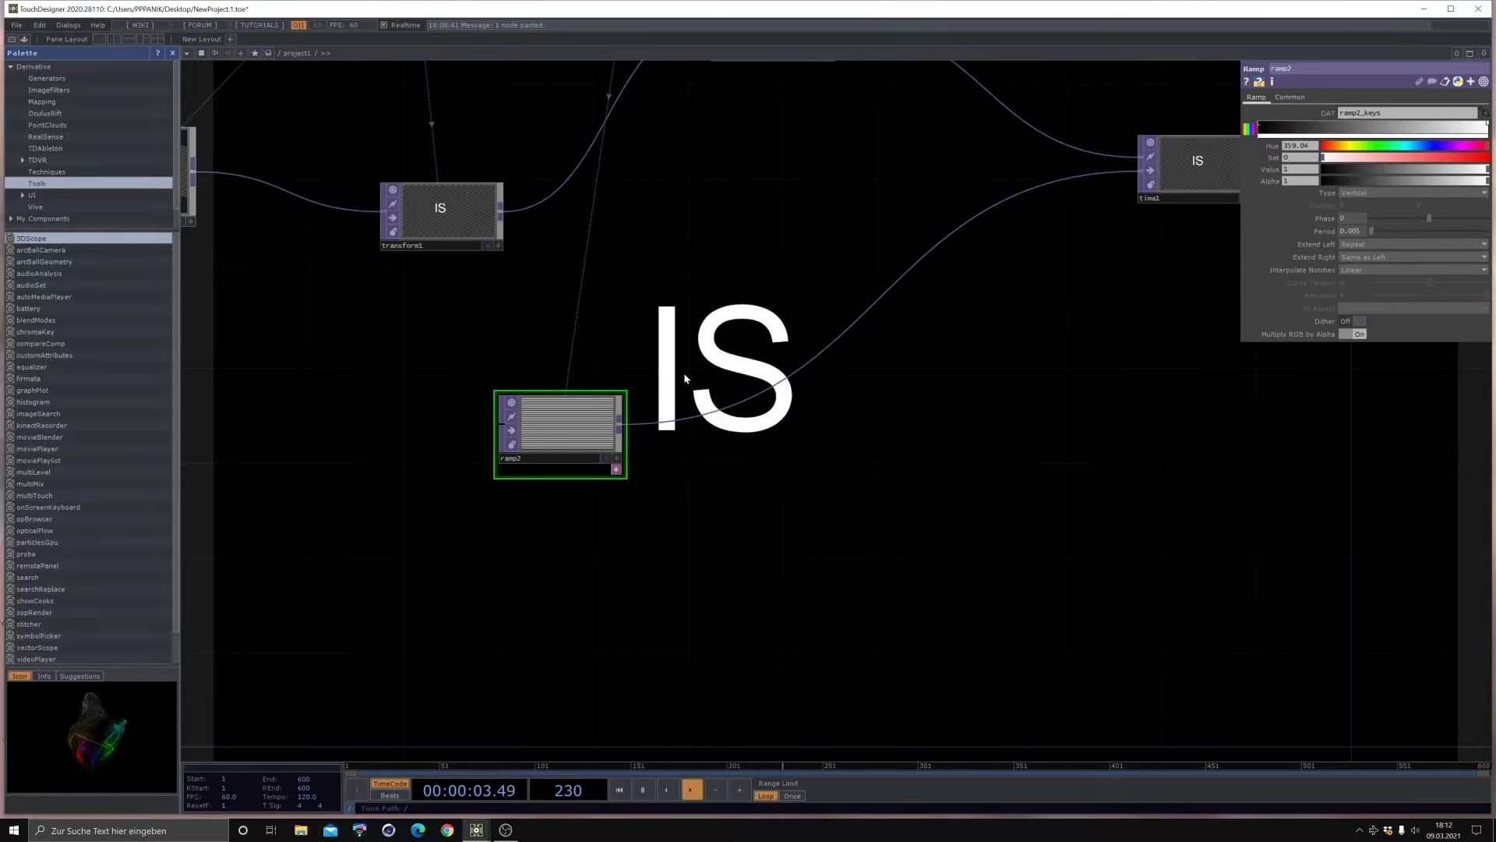
Step: Export the absolute time seconds channel of constant1 to ramp2's Phase parameter to animate the ramp
{"action": "scroll", "coordinate": [798, 395], "scroll_direction": "down", "scroll_amount": 5}
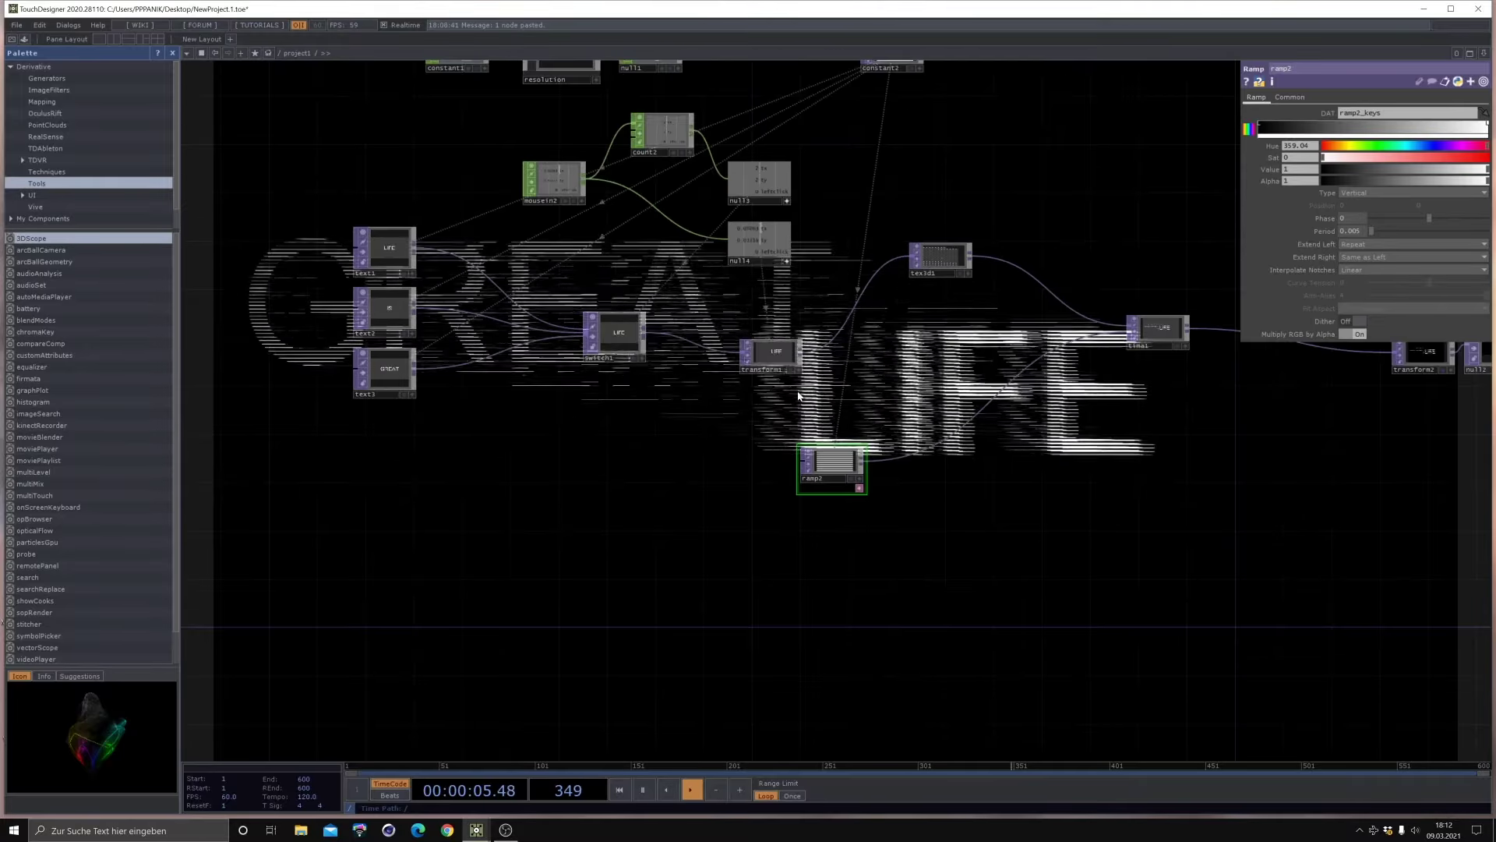
{"action": "left_click_drag", "start_coordinate": [798, 396], "coordinate": [837, 547]}
{"action": "scroll", "coordinate": [496, 193], "scroll_direction": "up", "scroll_amount": 3}
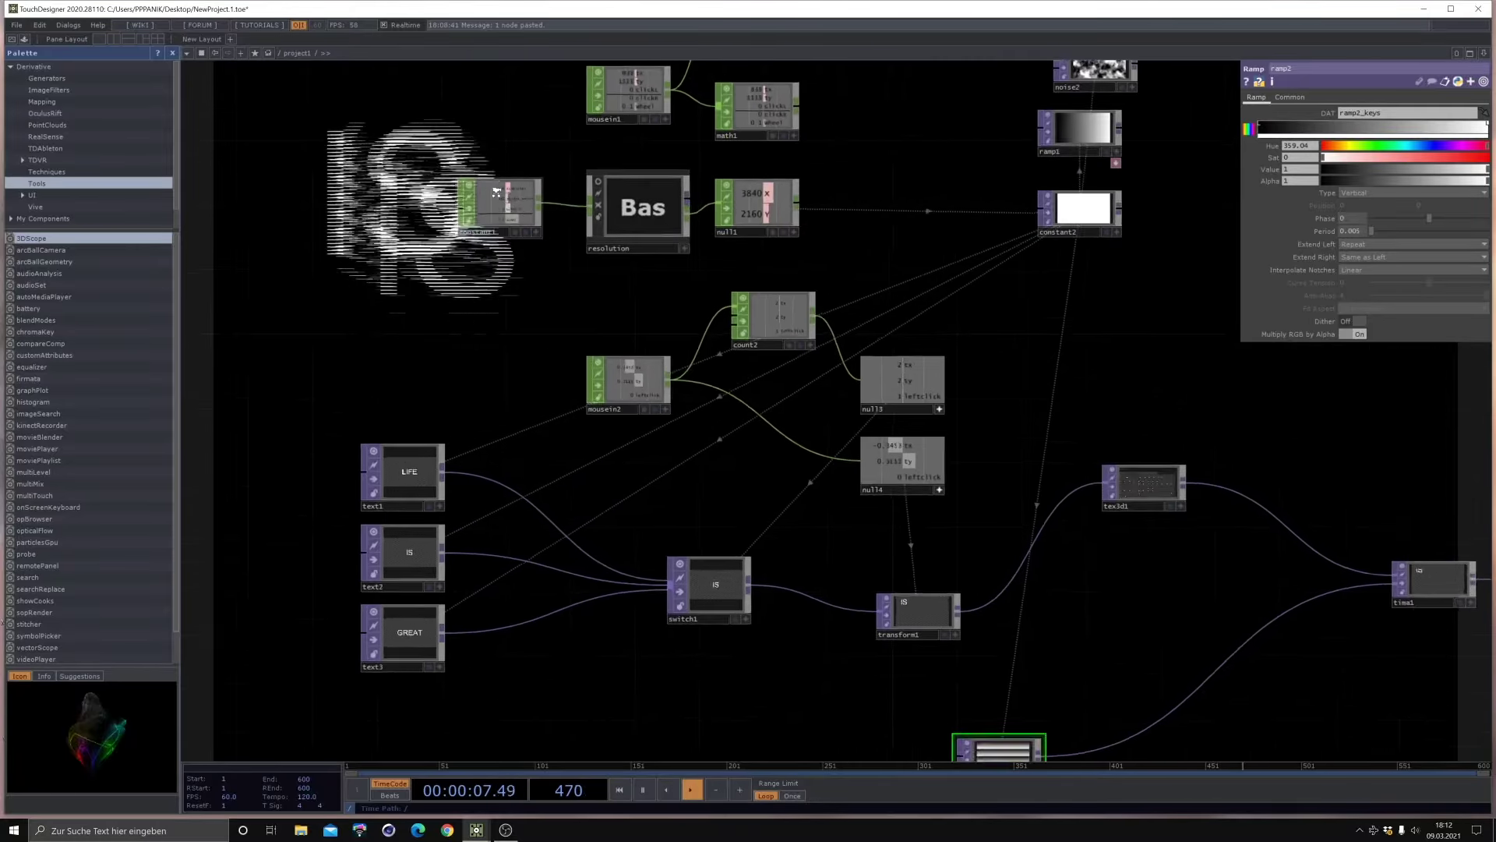
{"action": "scroll", "coordinate": [497, 193], "scroll_direction": "up", "scroll_amount": 1}
{"action": "left_click_drag", "start_coordinate": [571, 357], "coordinate": [525, 258]}
{"action": "left_click", "coordinate": [974, 690]}
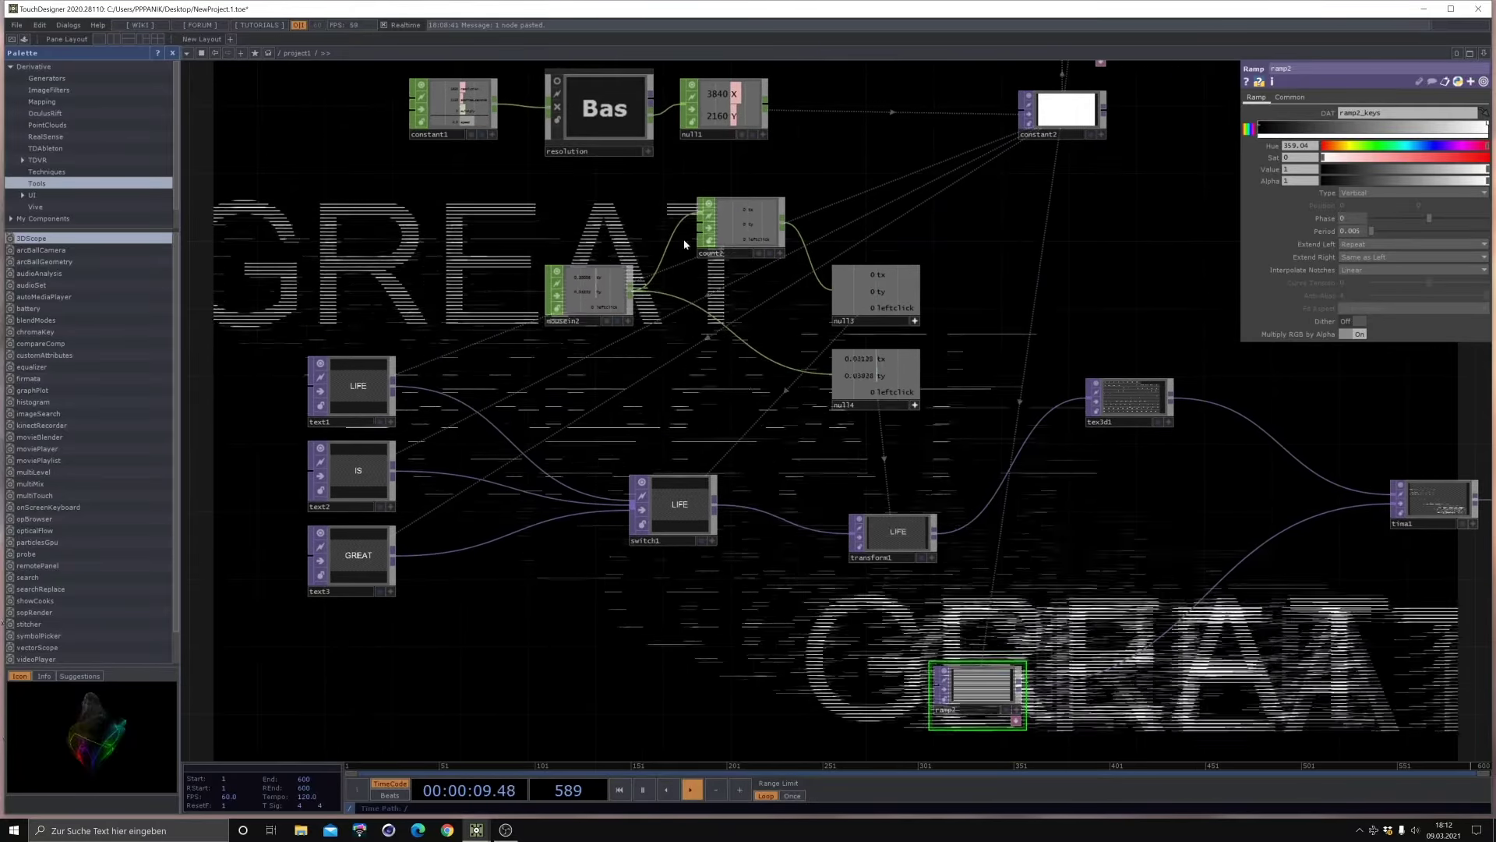
{"action": "left_click", "coordinate": [467, 122]}
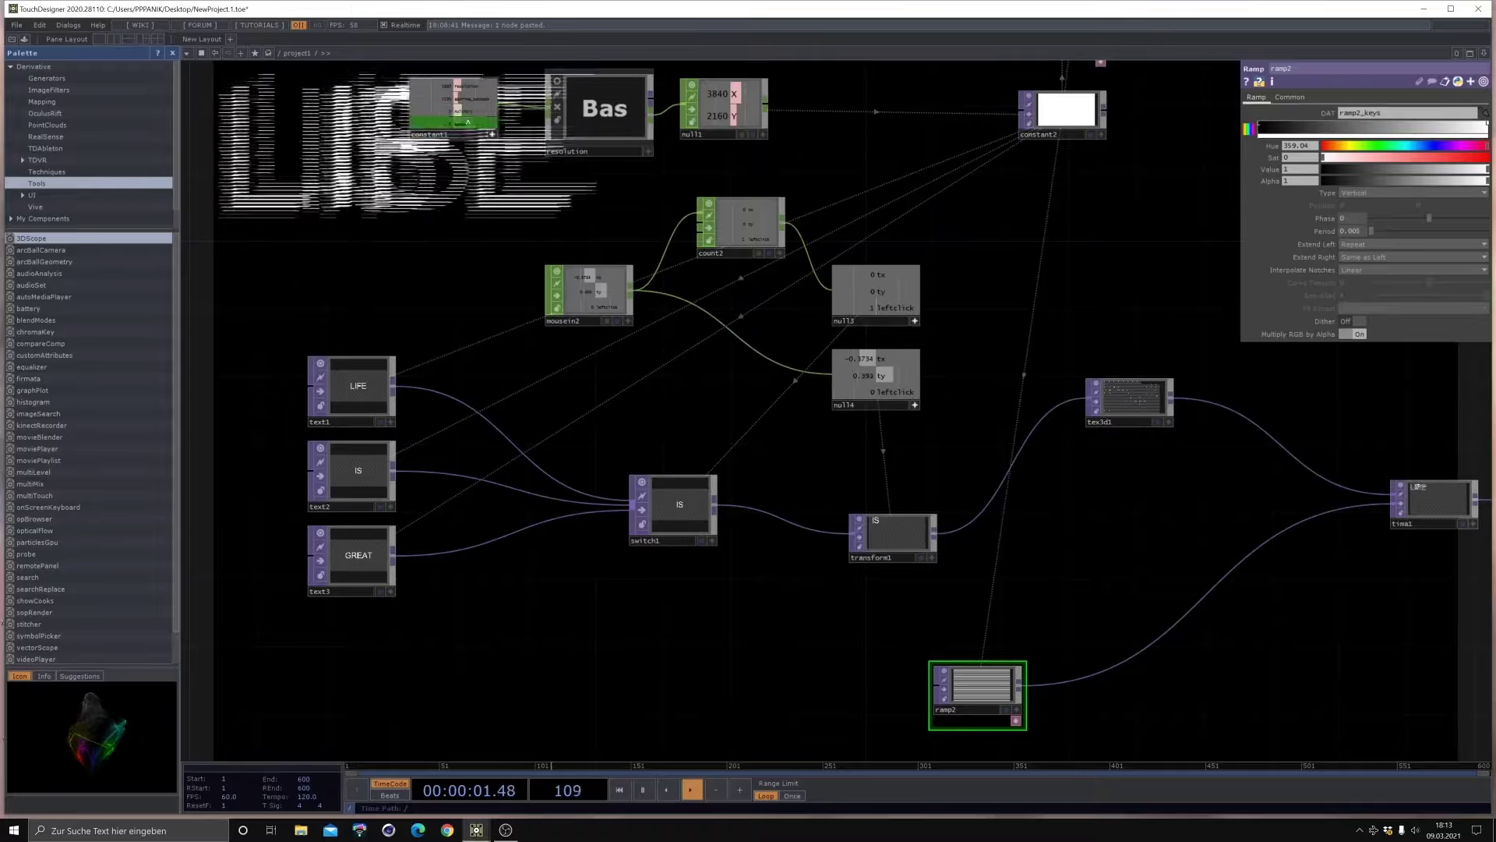
{"action": "left_click_drag", "start_coordinate": [467, 123], "coordinate": [1351, 221]}
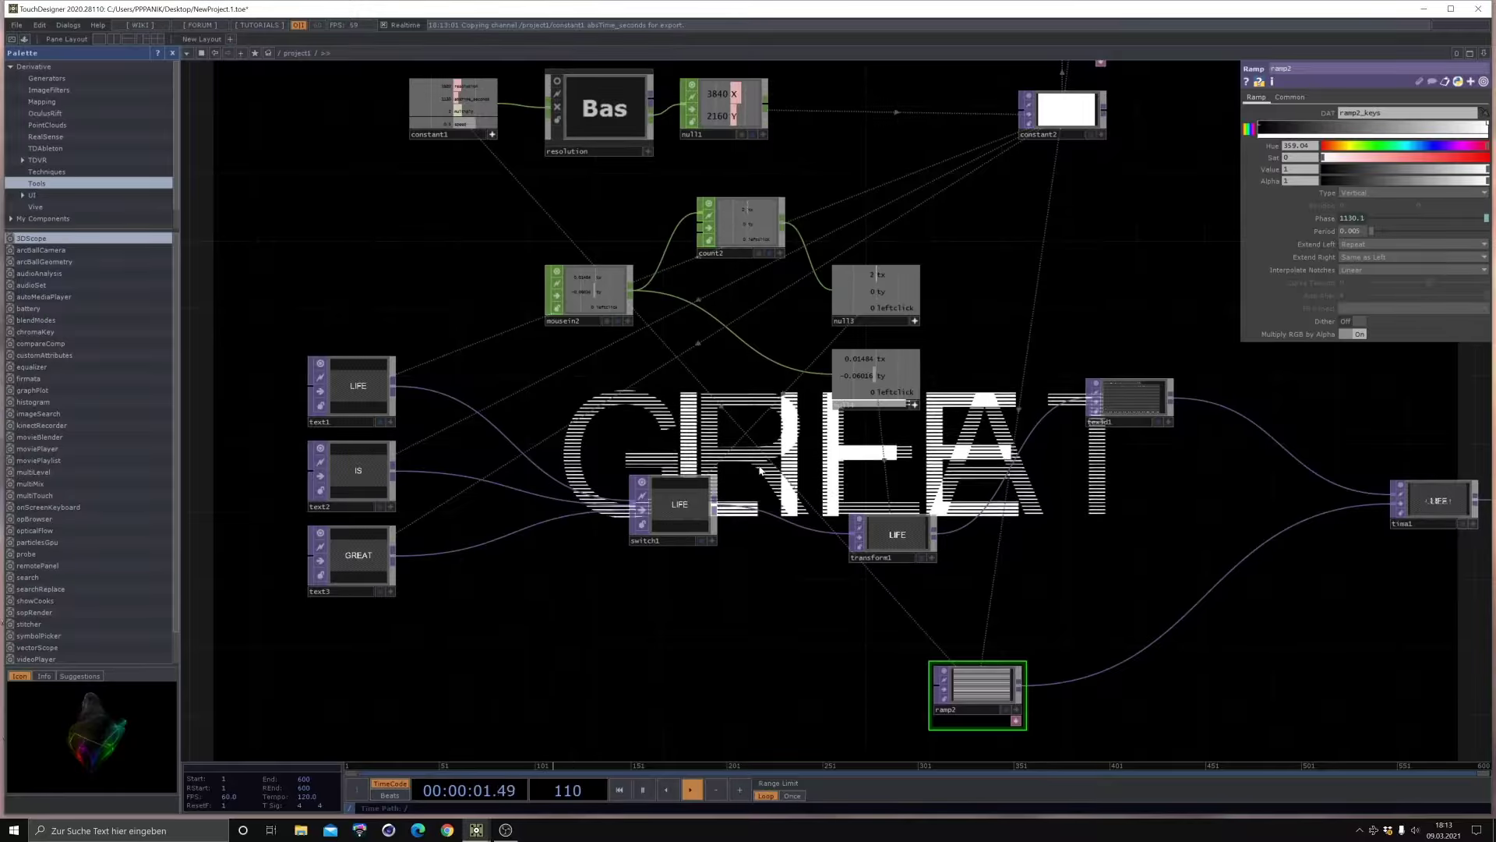
Step: Try the Radial type on ramp2, switch it back to Vertical, and test the displaced words in the background output
{"action": "left_click", "coordinate": [760, 469]}
{"action": "left_click", "coordinate": [759, 466]}
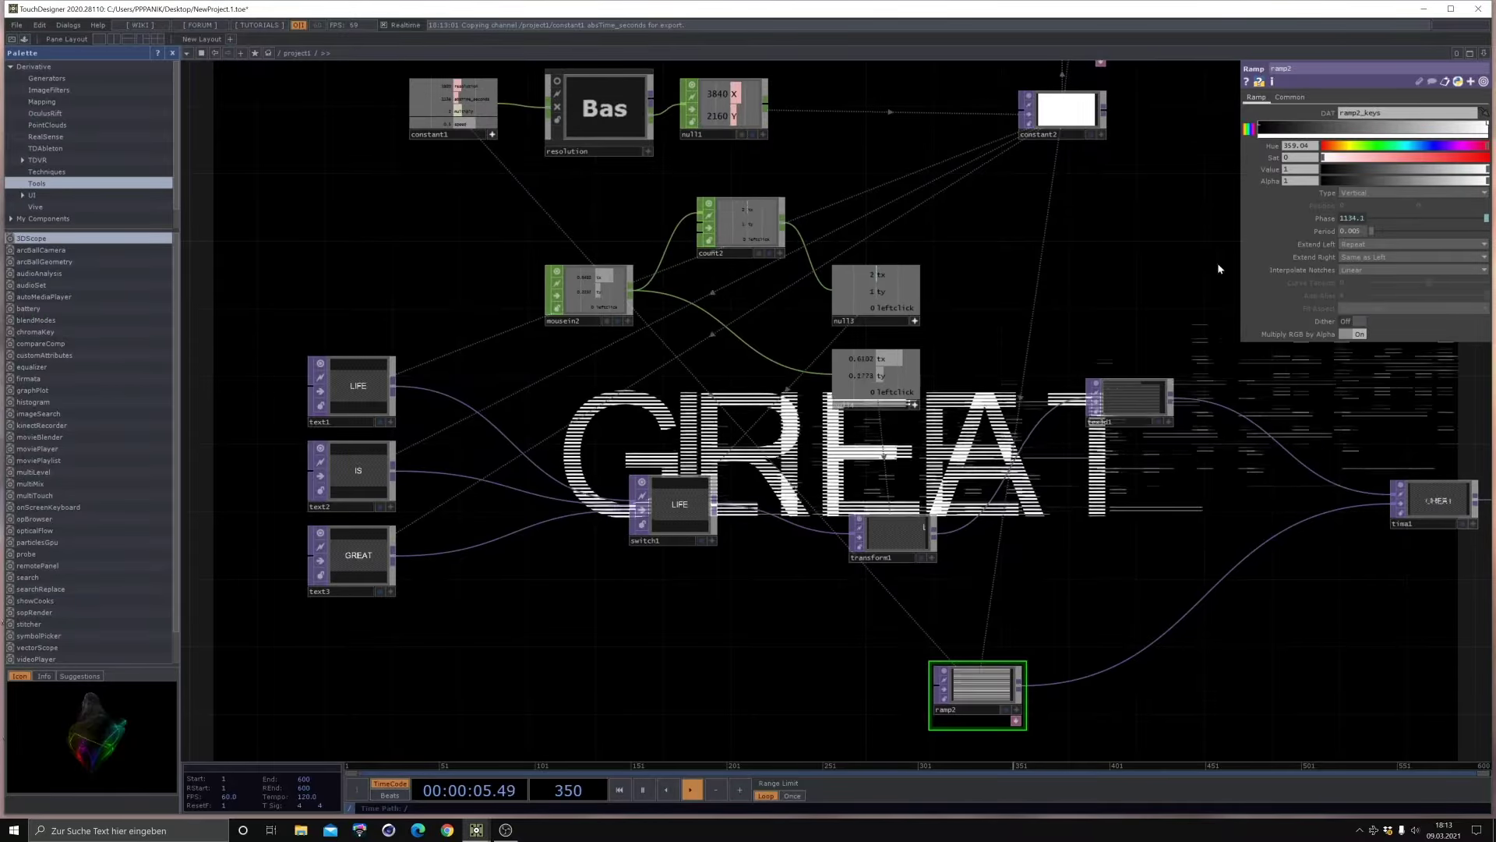
{"action": "left_click", "coordinate": [1354, 193]}
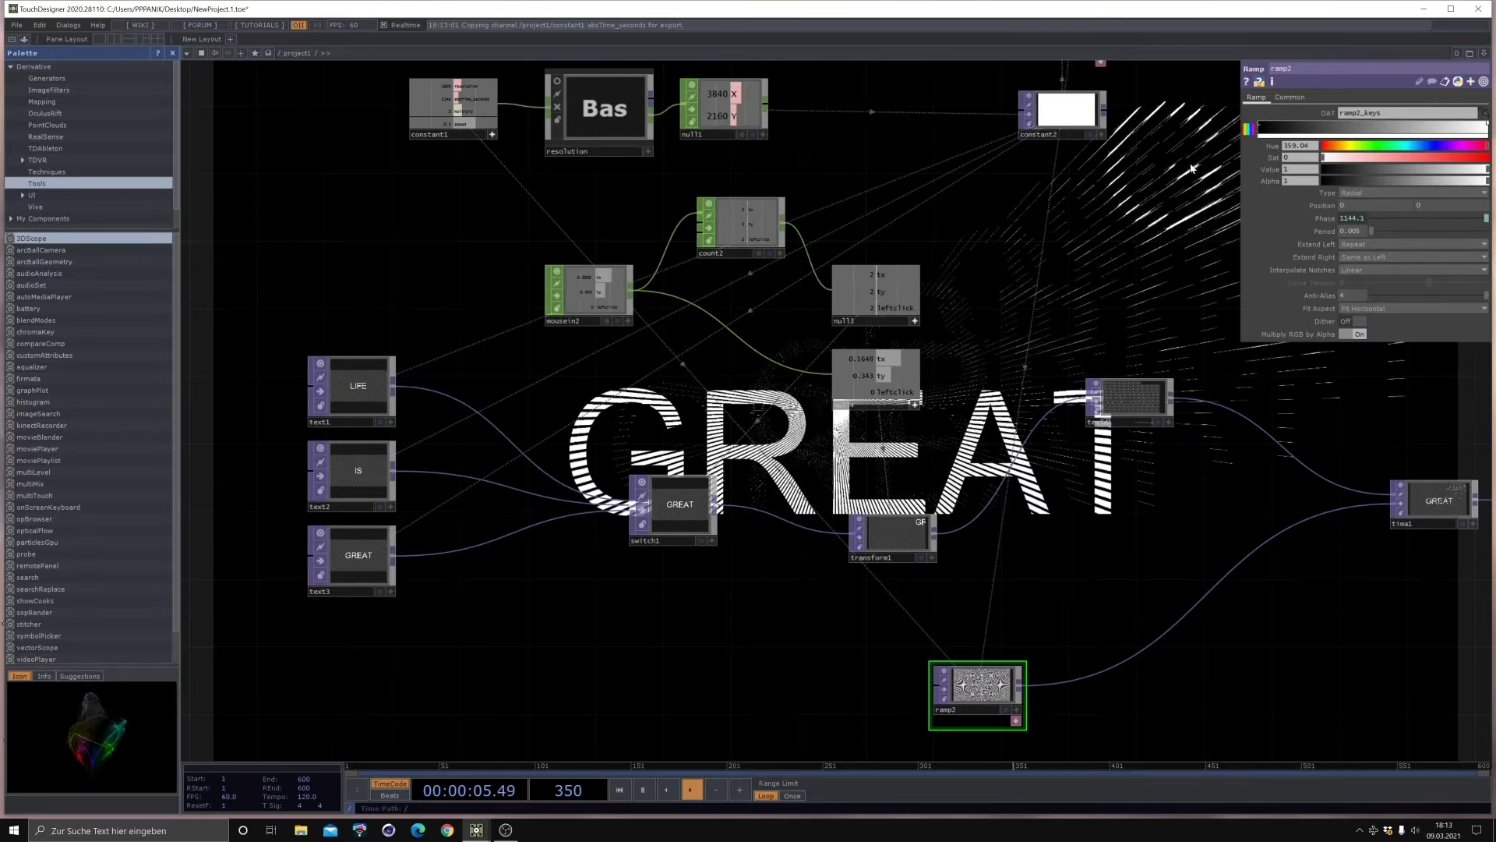
{"action": "left_click", "coordinate": [1355, 192]}
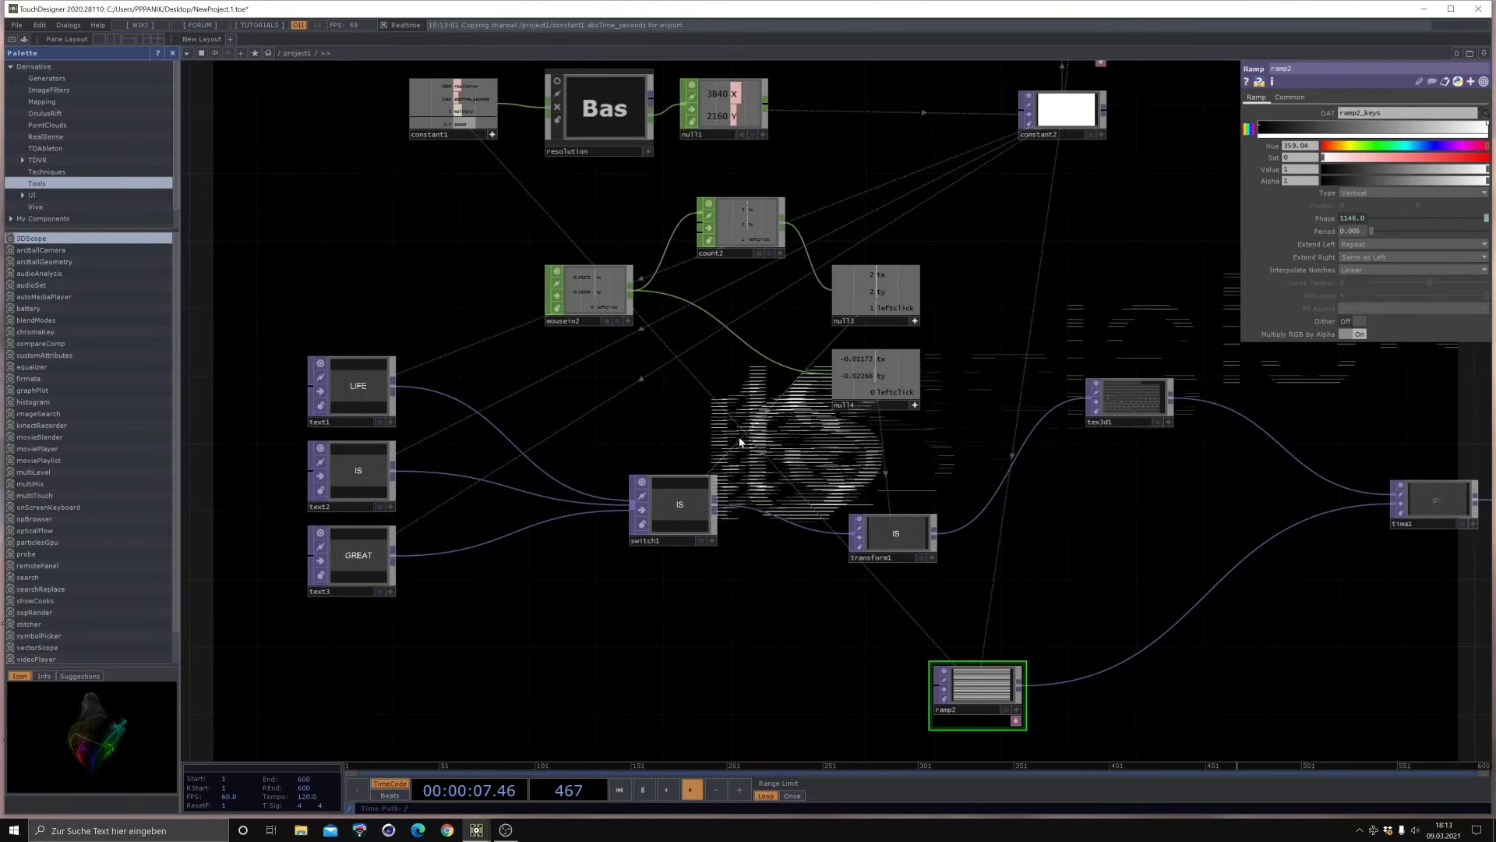
{"action": "left_click", "coordinate": [739, 438]}
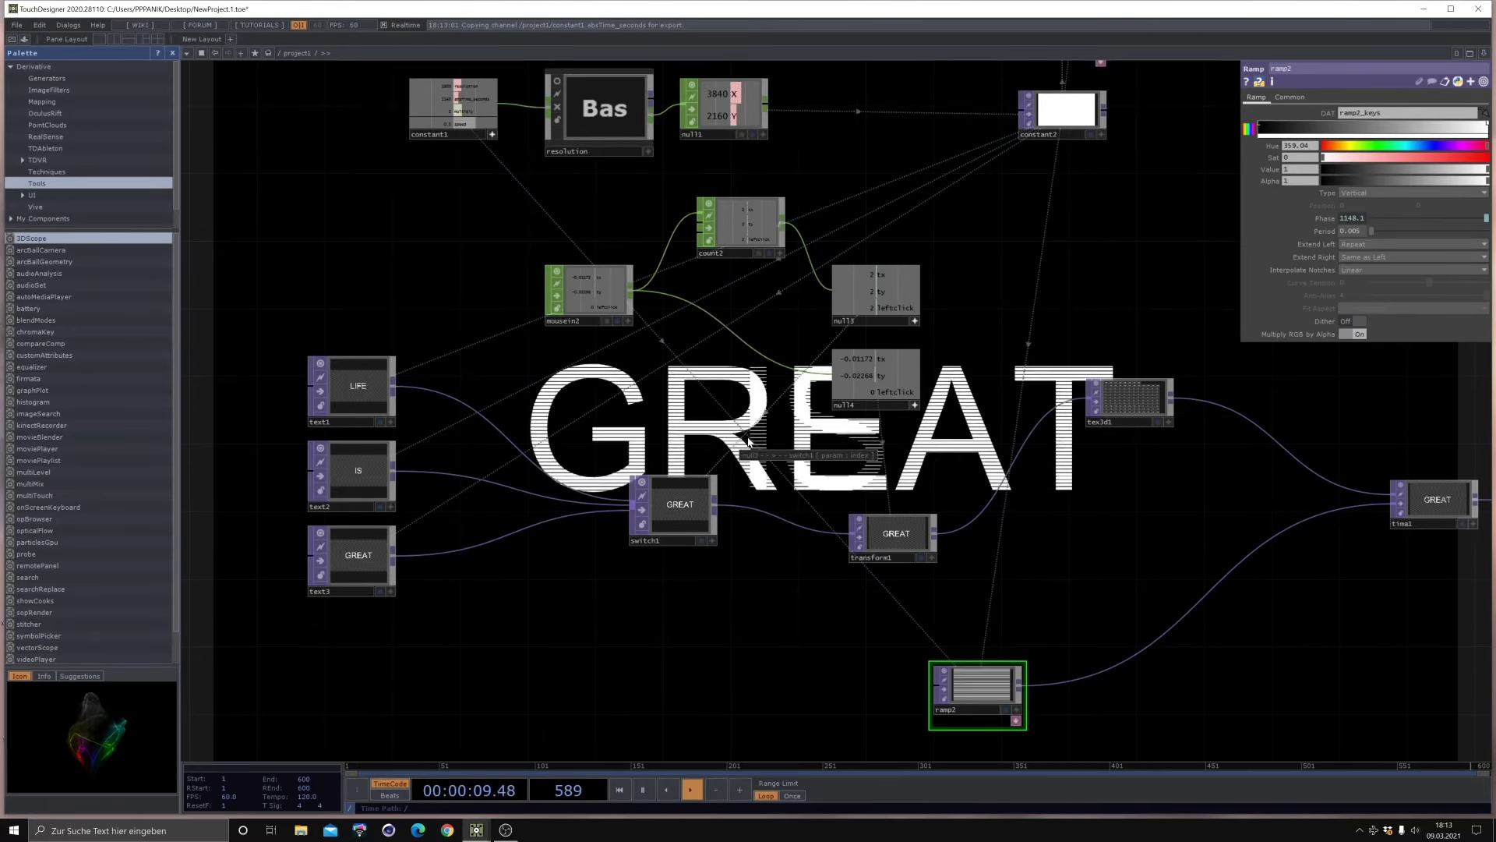
Step: Try the Circular type on ramp2 and cycle through the words to test the displacement
{"action": "left_click", "coordinate": [1355, 193]}
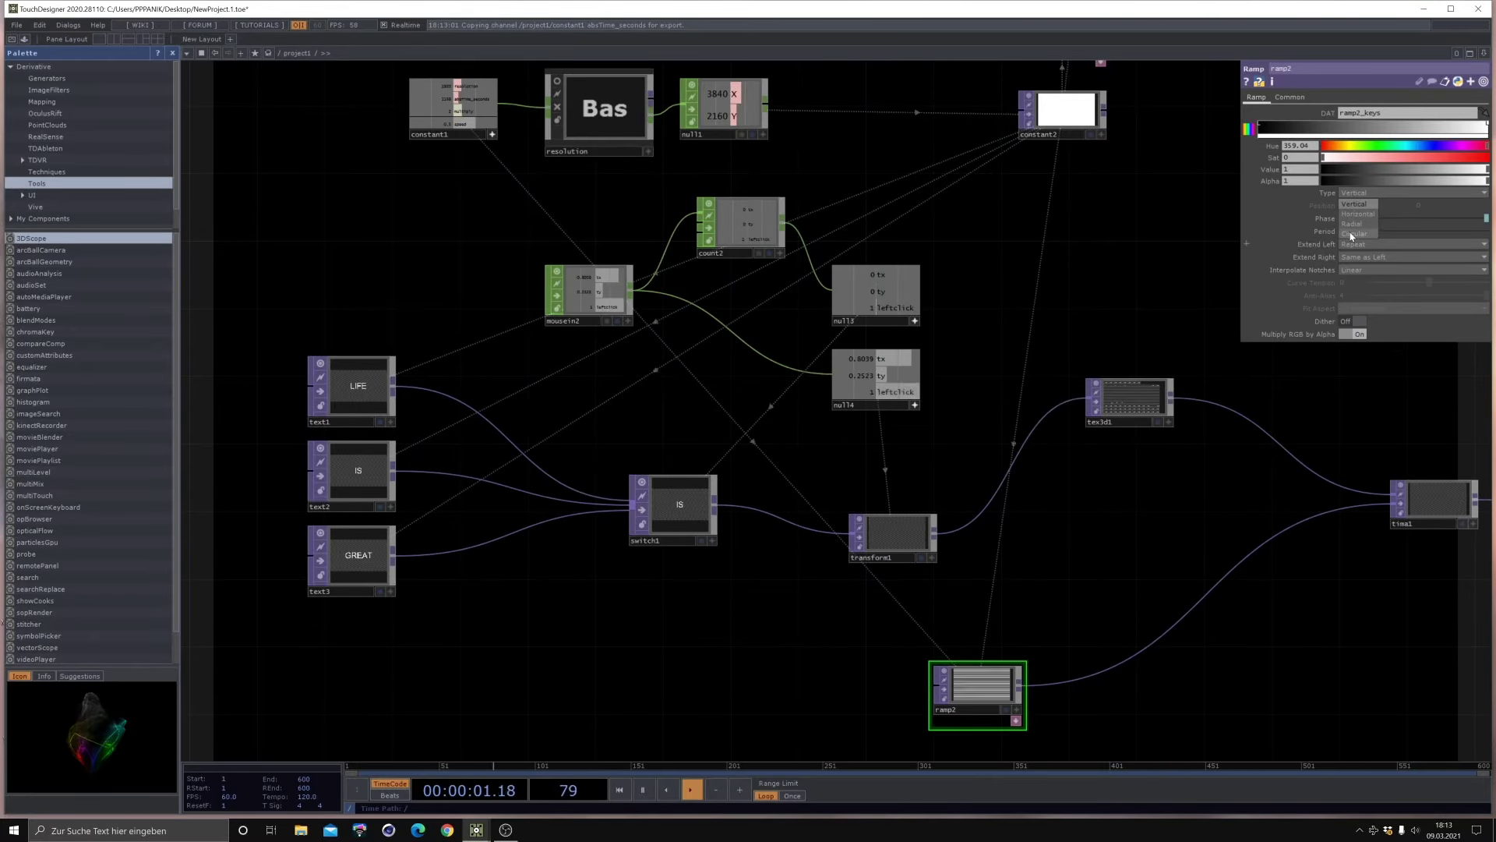
{"action": "left_click", "coordinate": [789, 465]}
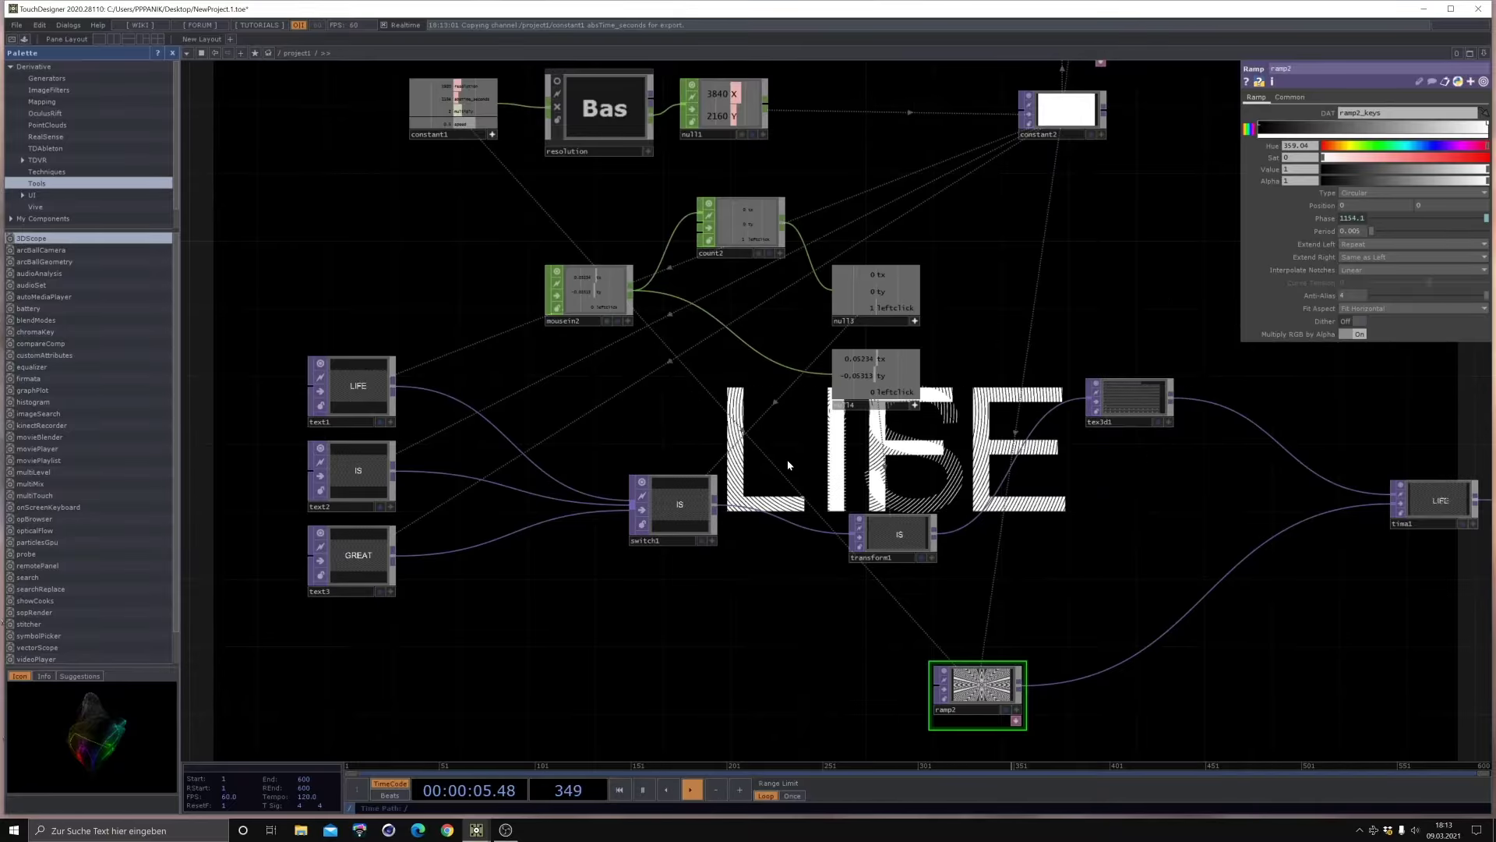
{"action": "left_click", "coordinate": [789, 465]}
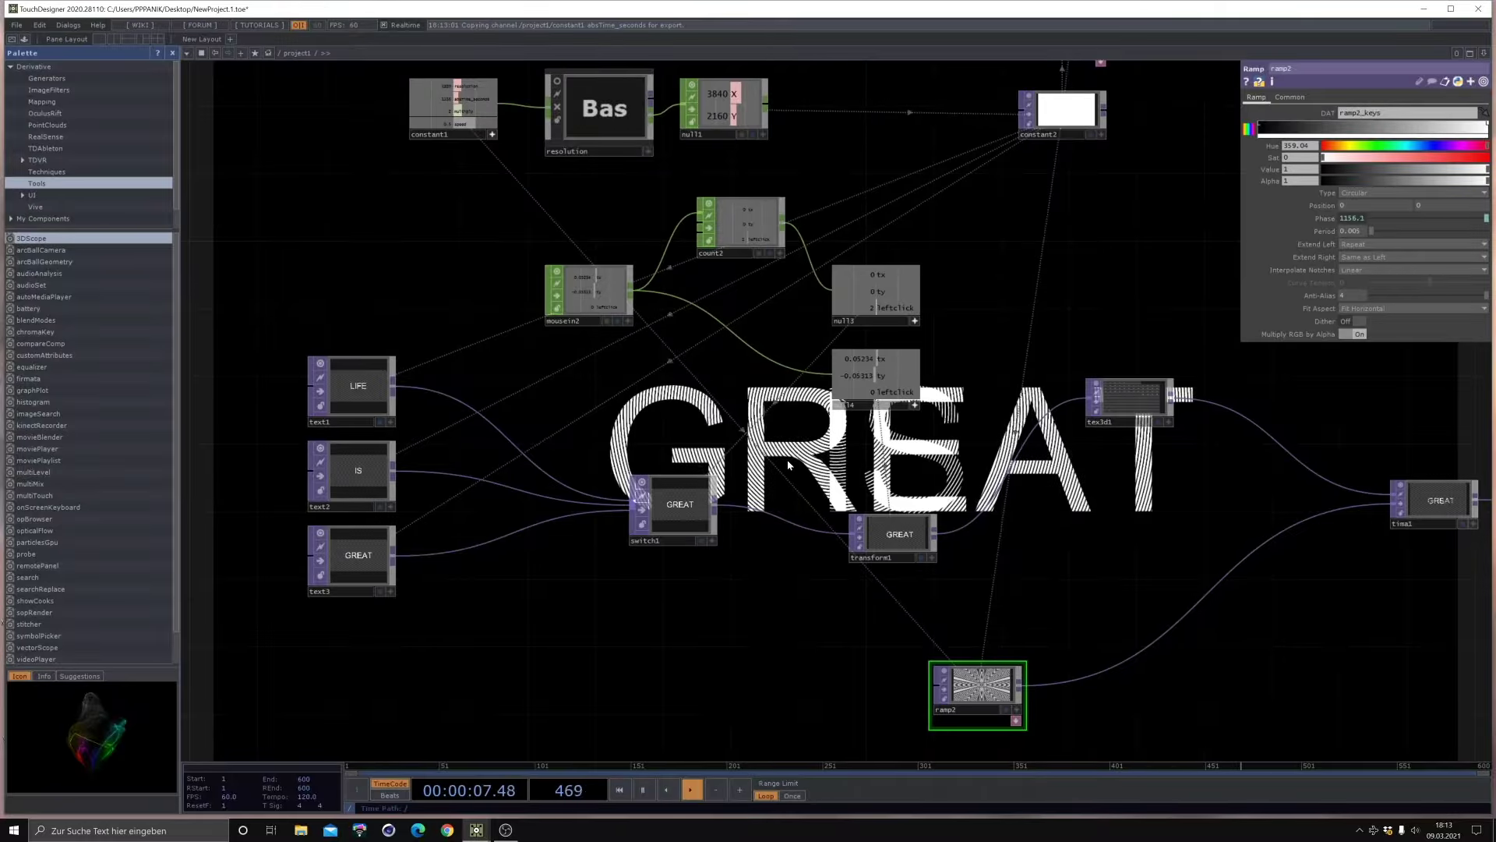
{"action": "left_click", "coordinate": [789, 465]}
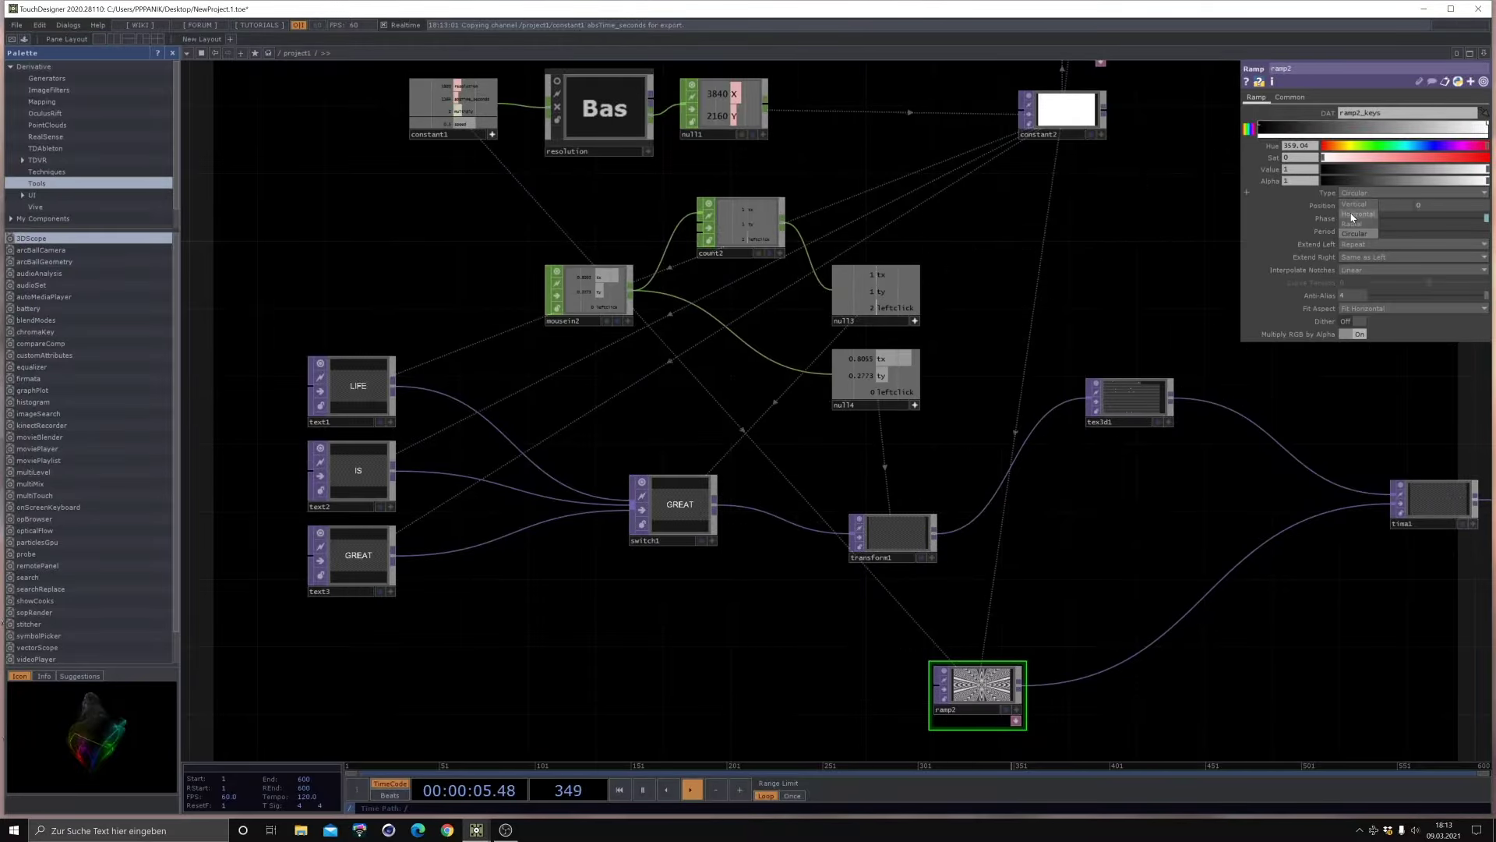
Step: Set ramp2's type to Horizontal and return its Phase from the expression to a constant value of 0
{"action": "left_click", "coordinate": [1353, 216]}
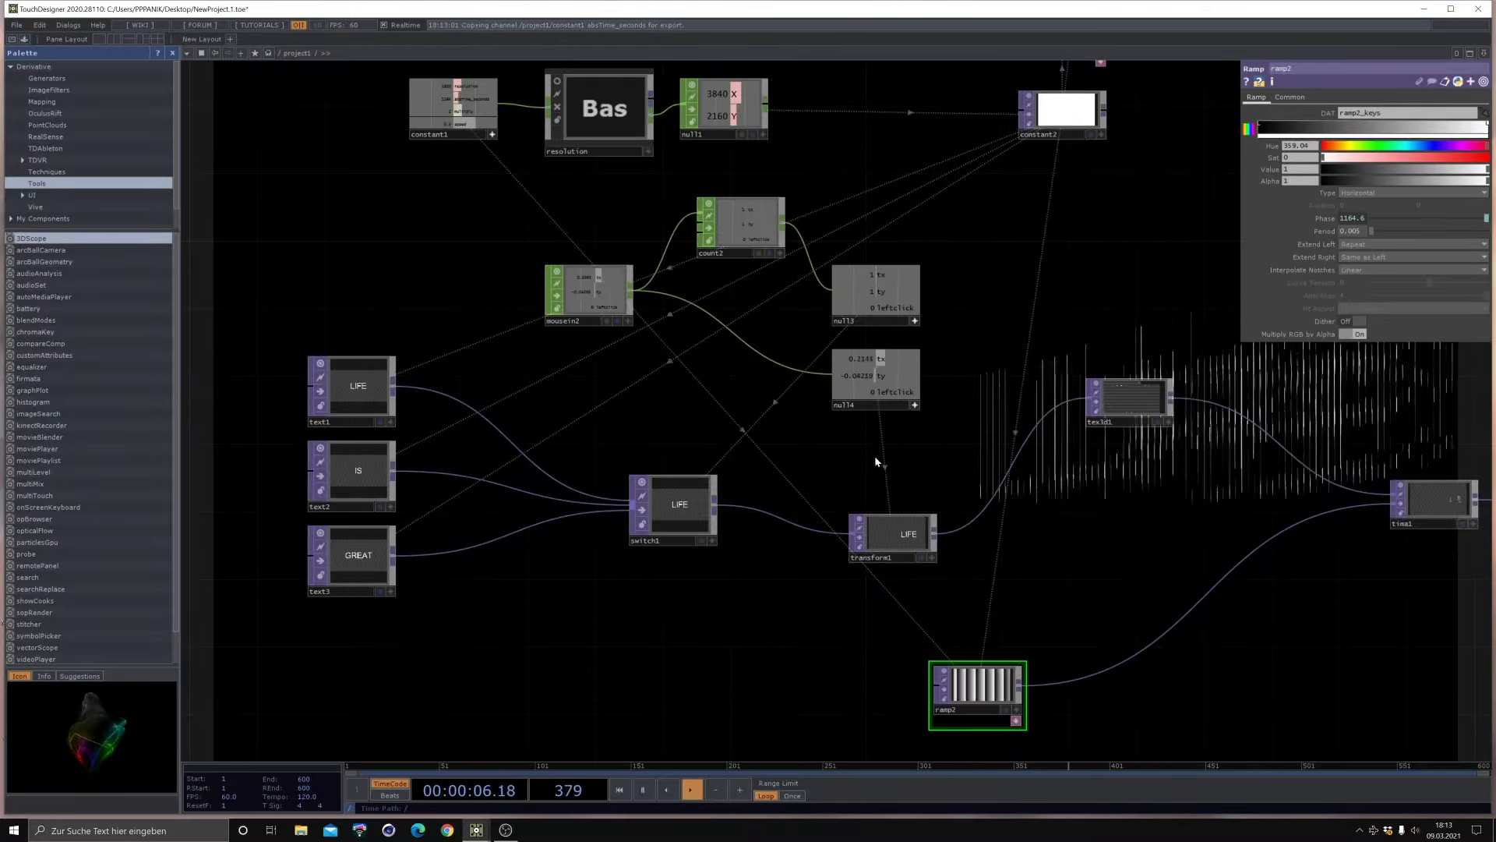
{"action": "left_click", "coordinate": [1352, 220]}
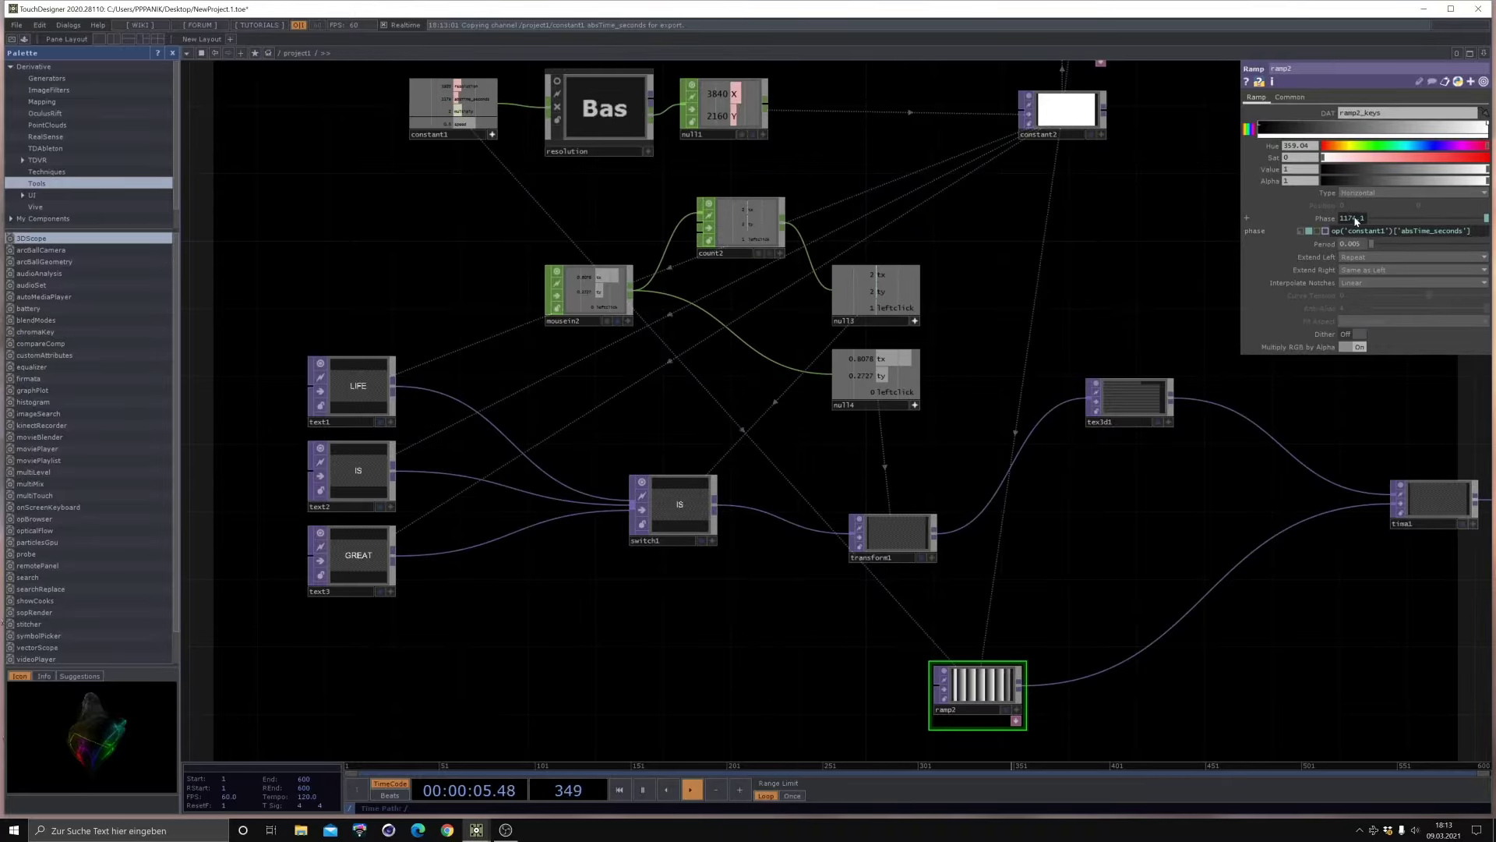
{"action": "left_click", "coordinate": [1329, 221]}
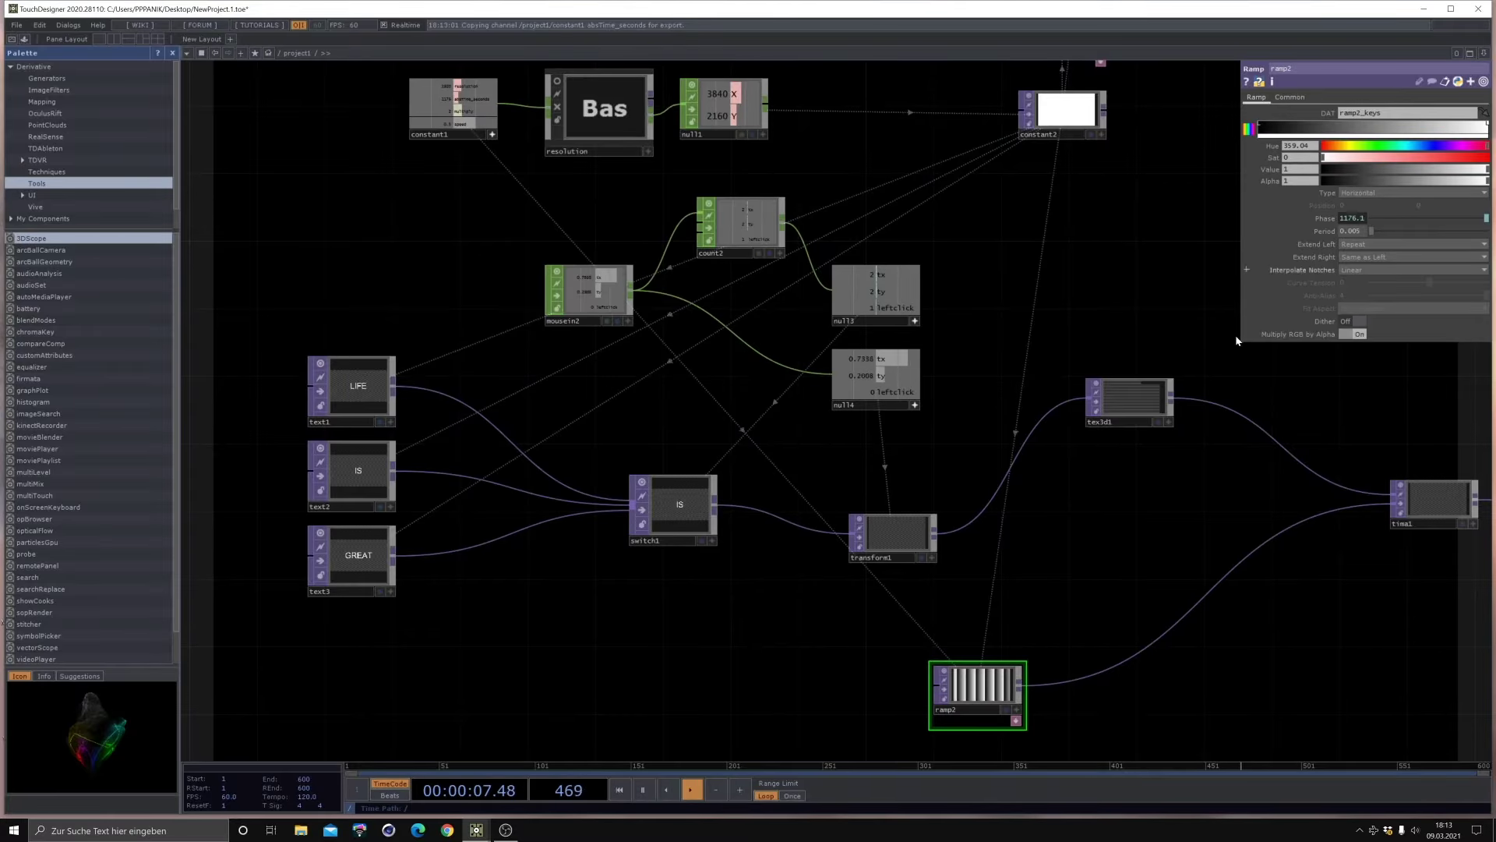
{"action": "left_click_drag", "start_coordinate": [1078, 671], "coordinate": [1032, 535]}
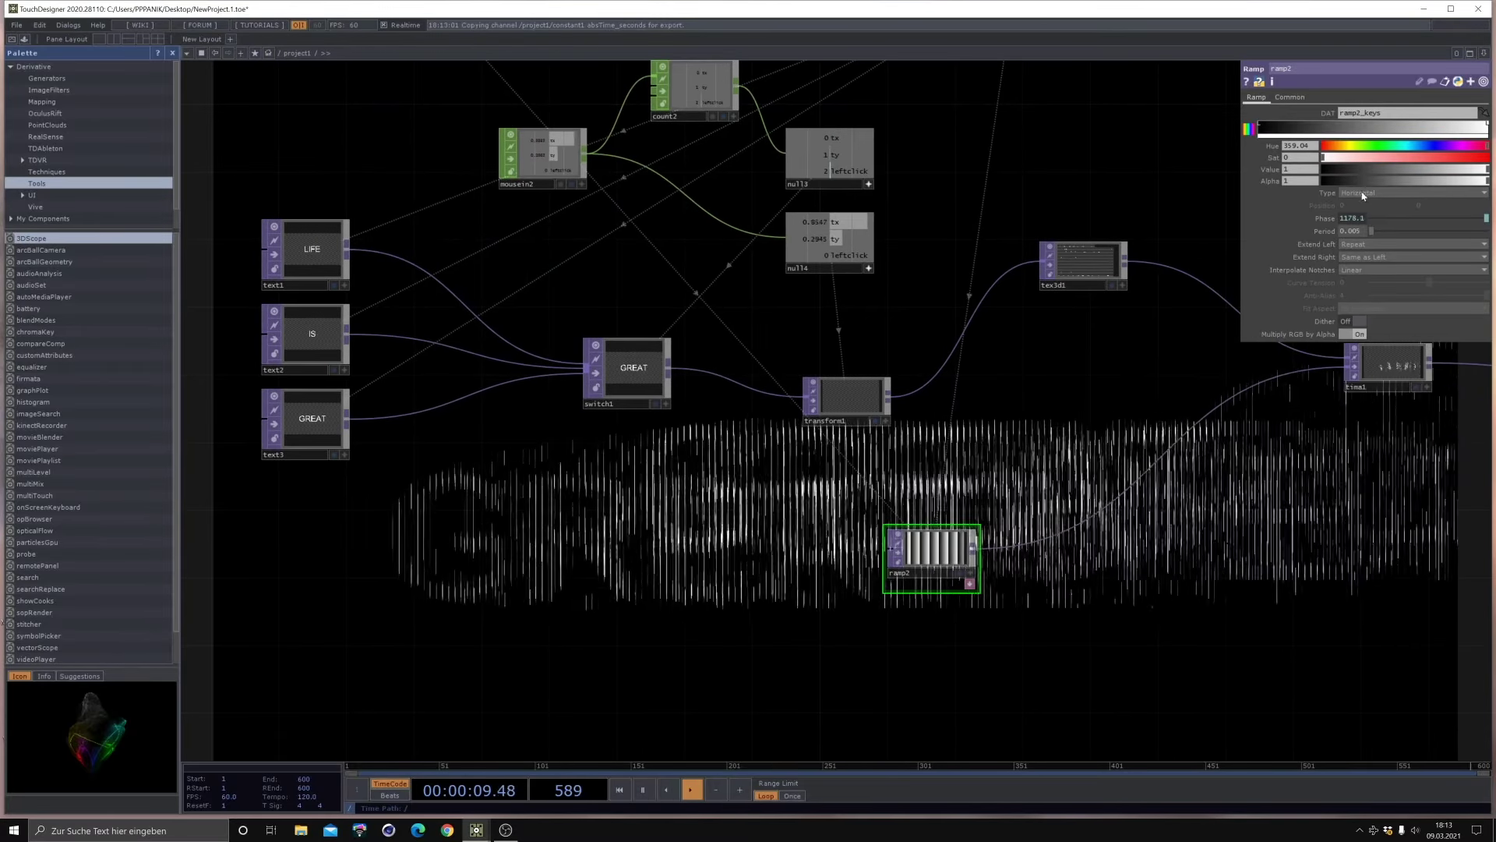
{"action": "left_click", "coordinate": [1329, 219]}
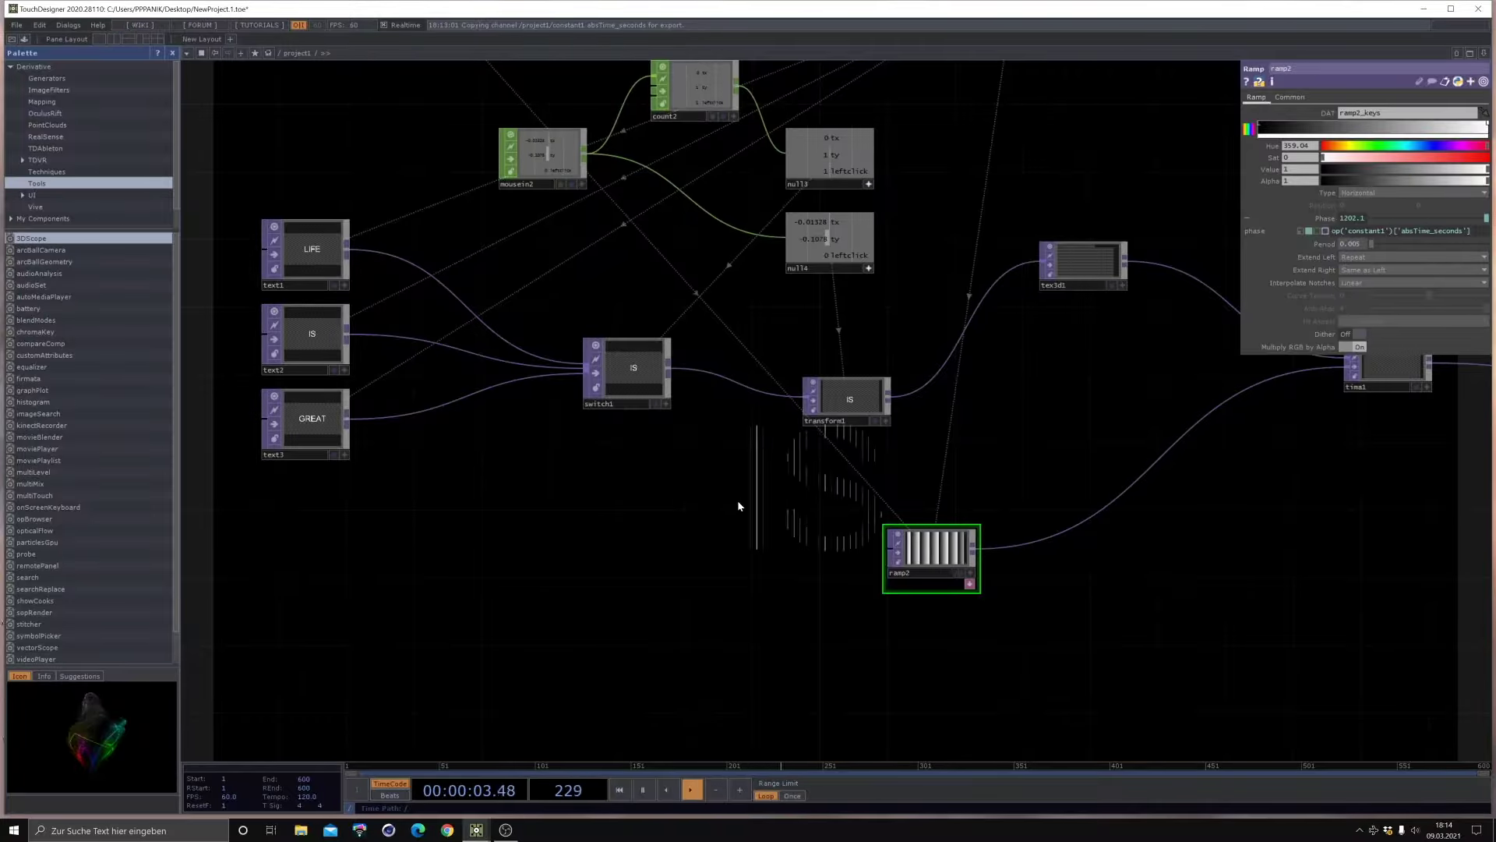
{"action": "left_click", "coordinate": [1299, 233]}
Step: Copy the noise2 TOP from the upper network and paste the duplicate below ramp2
{"action": "left_click_drag", "start_coordinate": [963, 598], "coordinate": [802, 590]}
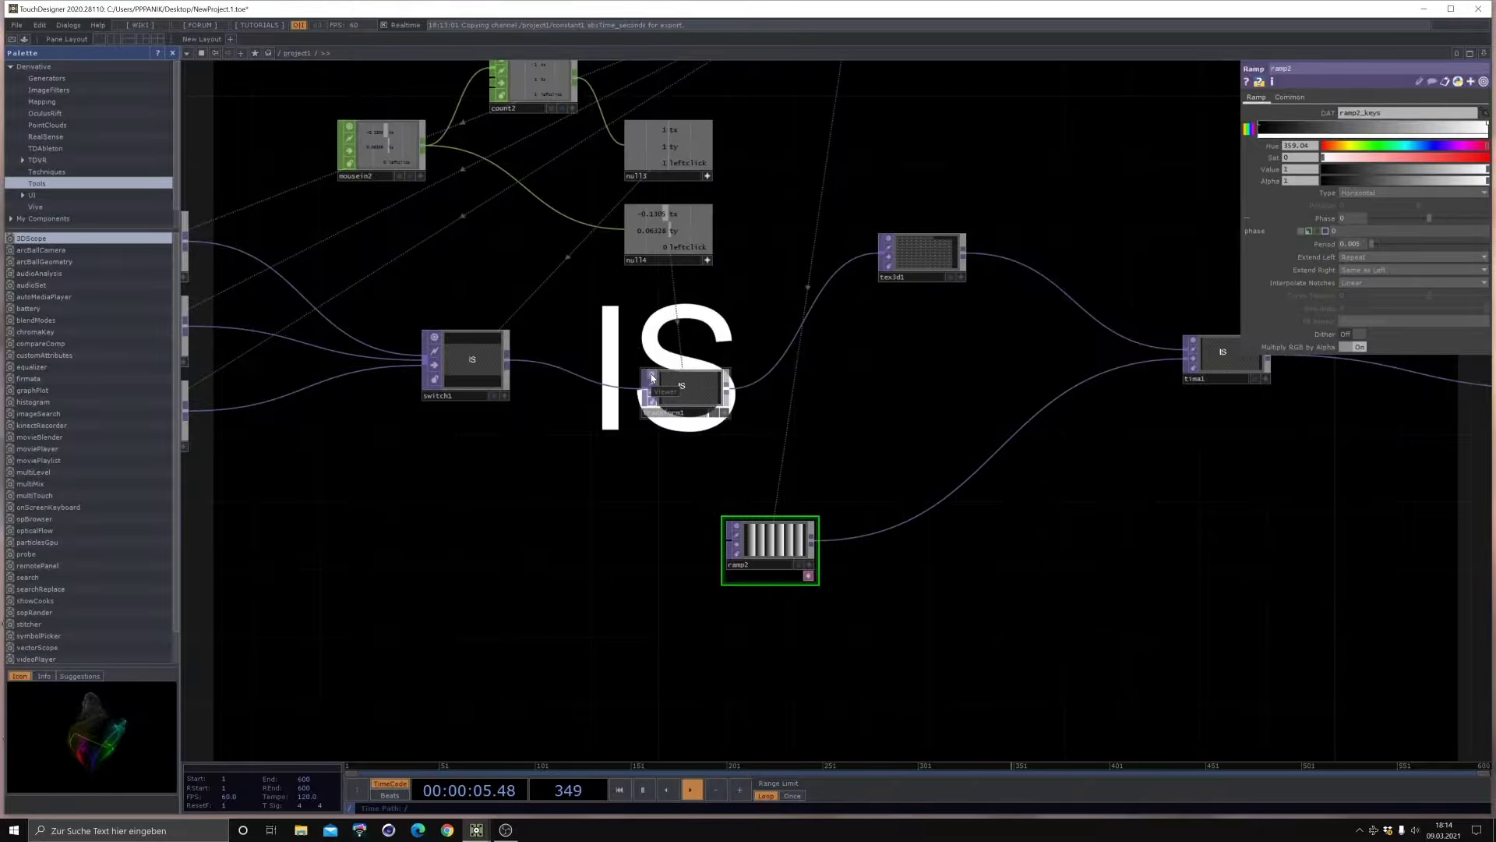
{"action": "left_click_drag", "start_coordinate": [961, 601], "coordinate": [829, 517]}
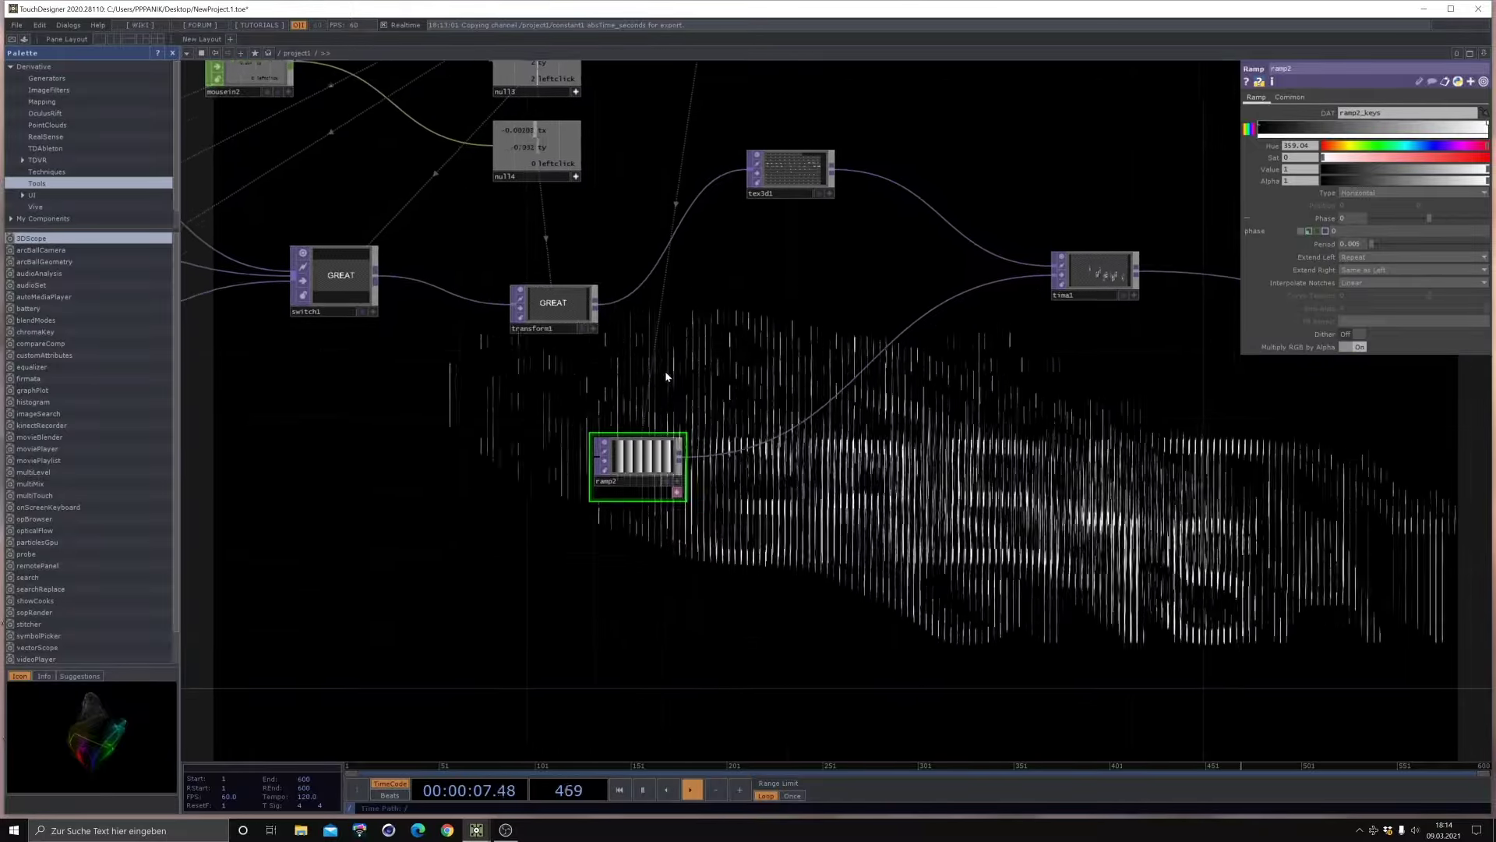
{"action": "left_click_drag", "start_coordinate": [697, 336], "coordinate": [792, 557]}
{"action": "left_click_drag", "start_coordinate": [642, 221], "coordinate": [757, 456]}
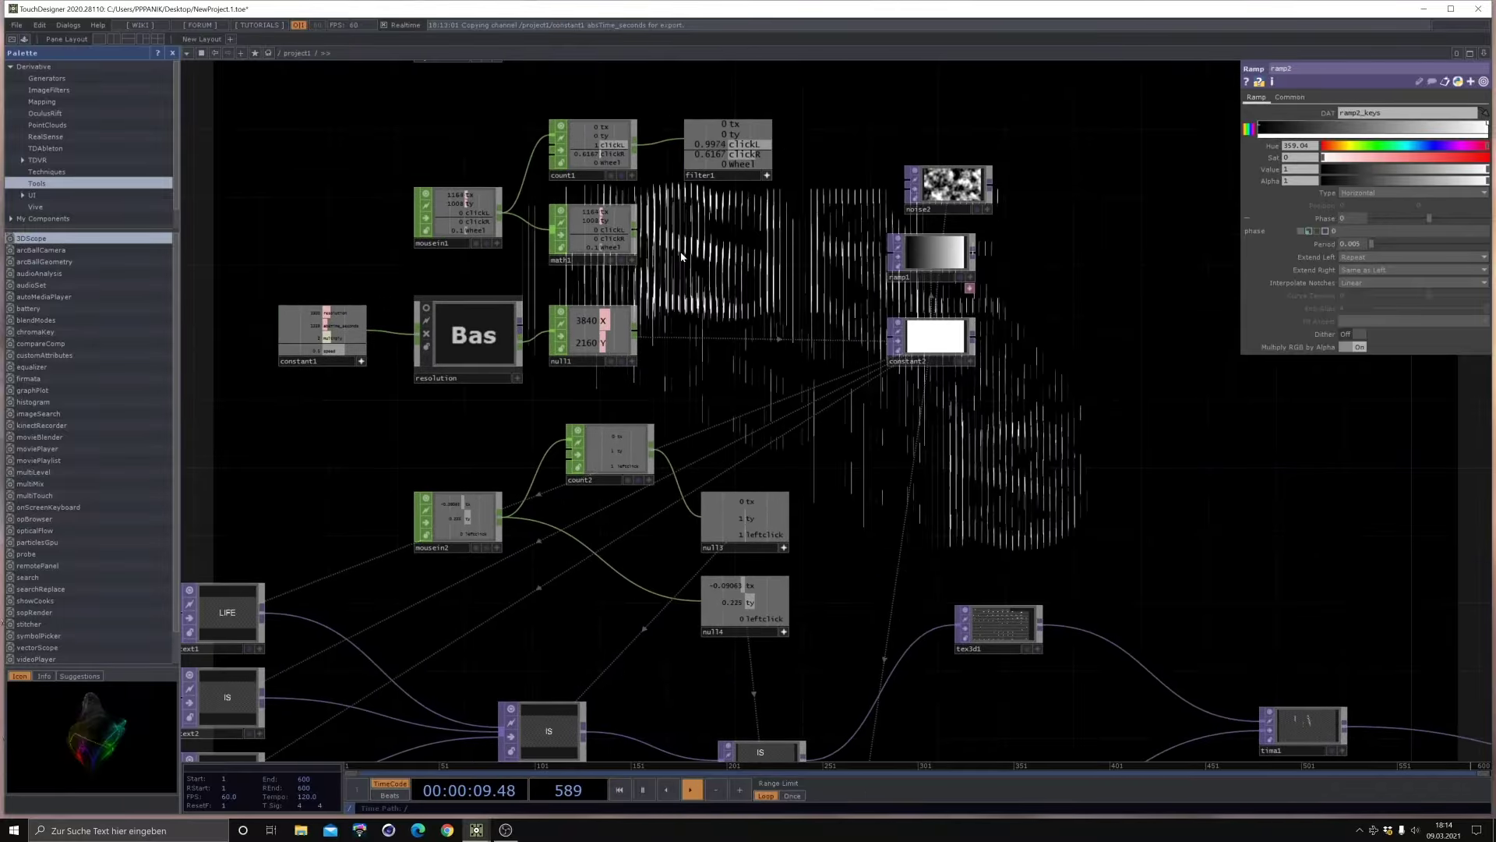
{"action": "left_click_drag", "start_coordinate": [872, 578], "coordinate": [858, 431]}
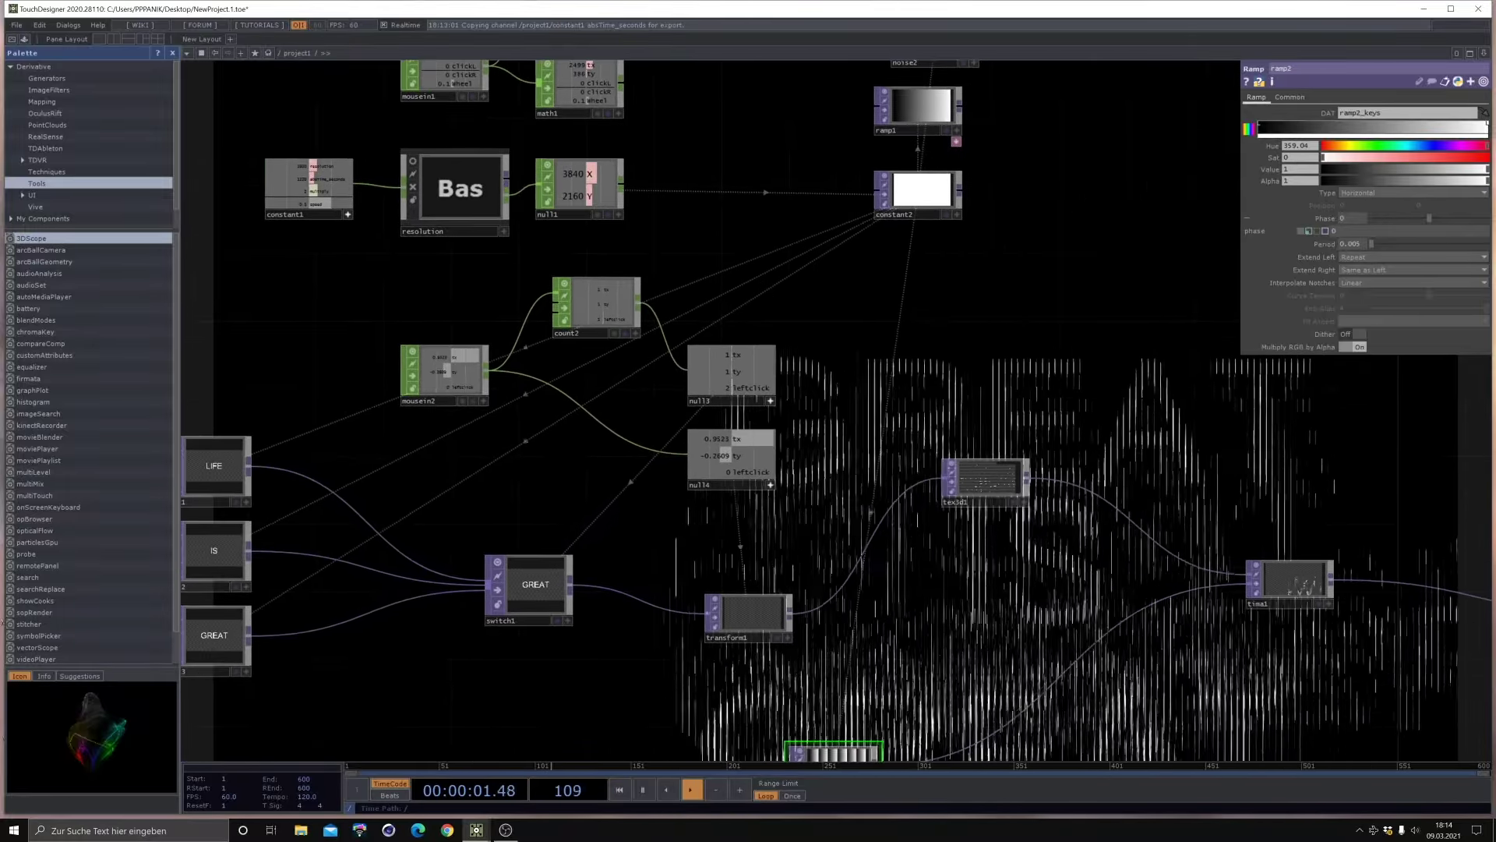
{"action": "left_click_drag", "start_coordinate": [808, 370], "coordinate": [751, 516]}
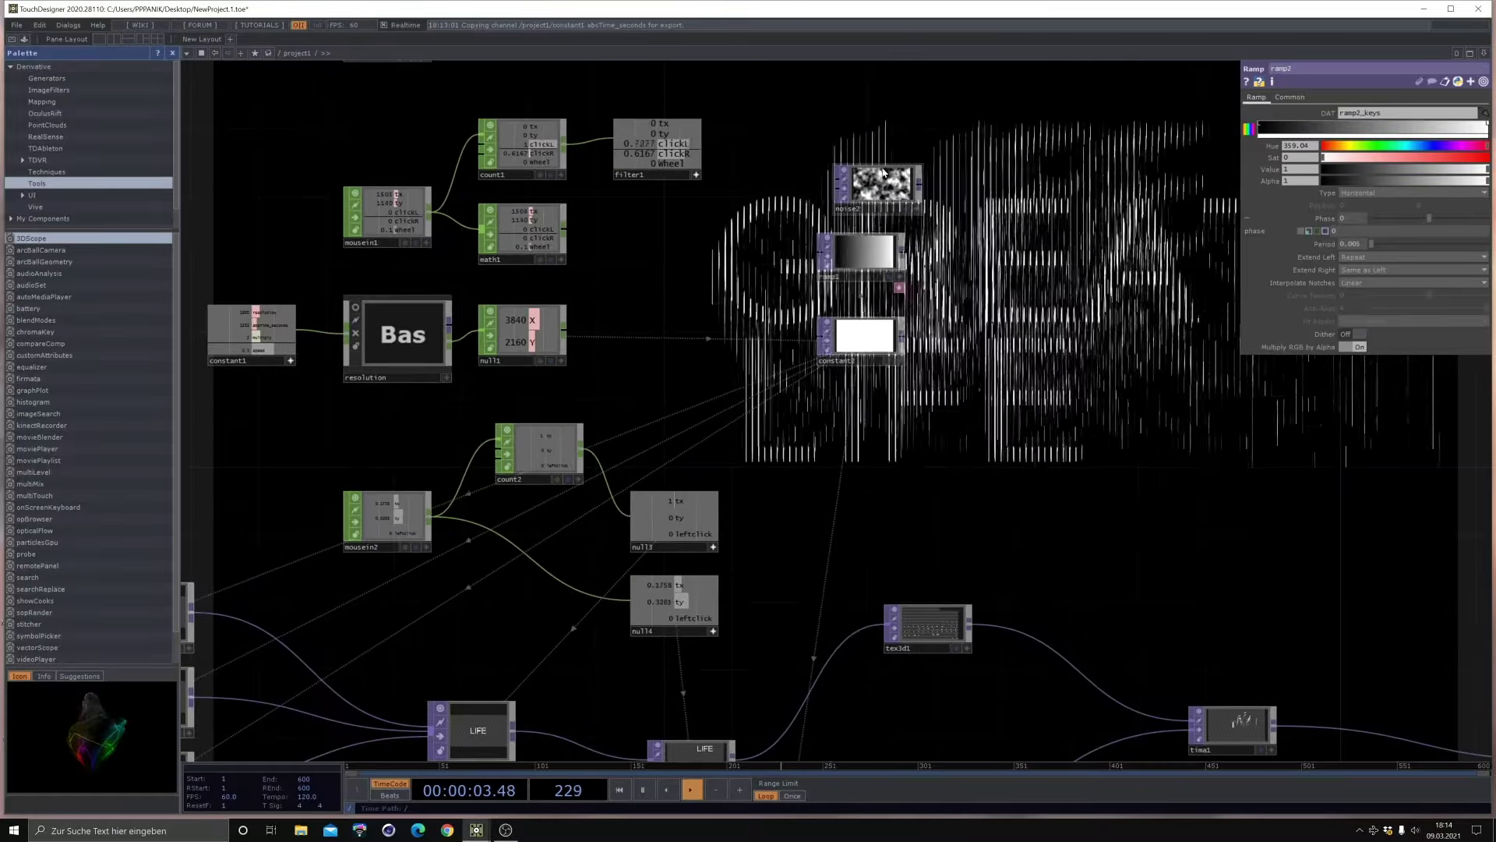
{"action": "left_click", "coordinate": [879, 198]}
{"action": "left_click_drag", "start_coordinate": [905, 164], "coordinate": [794, 8]}
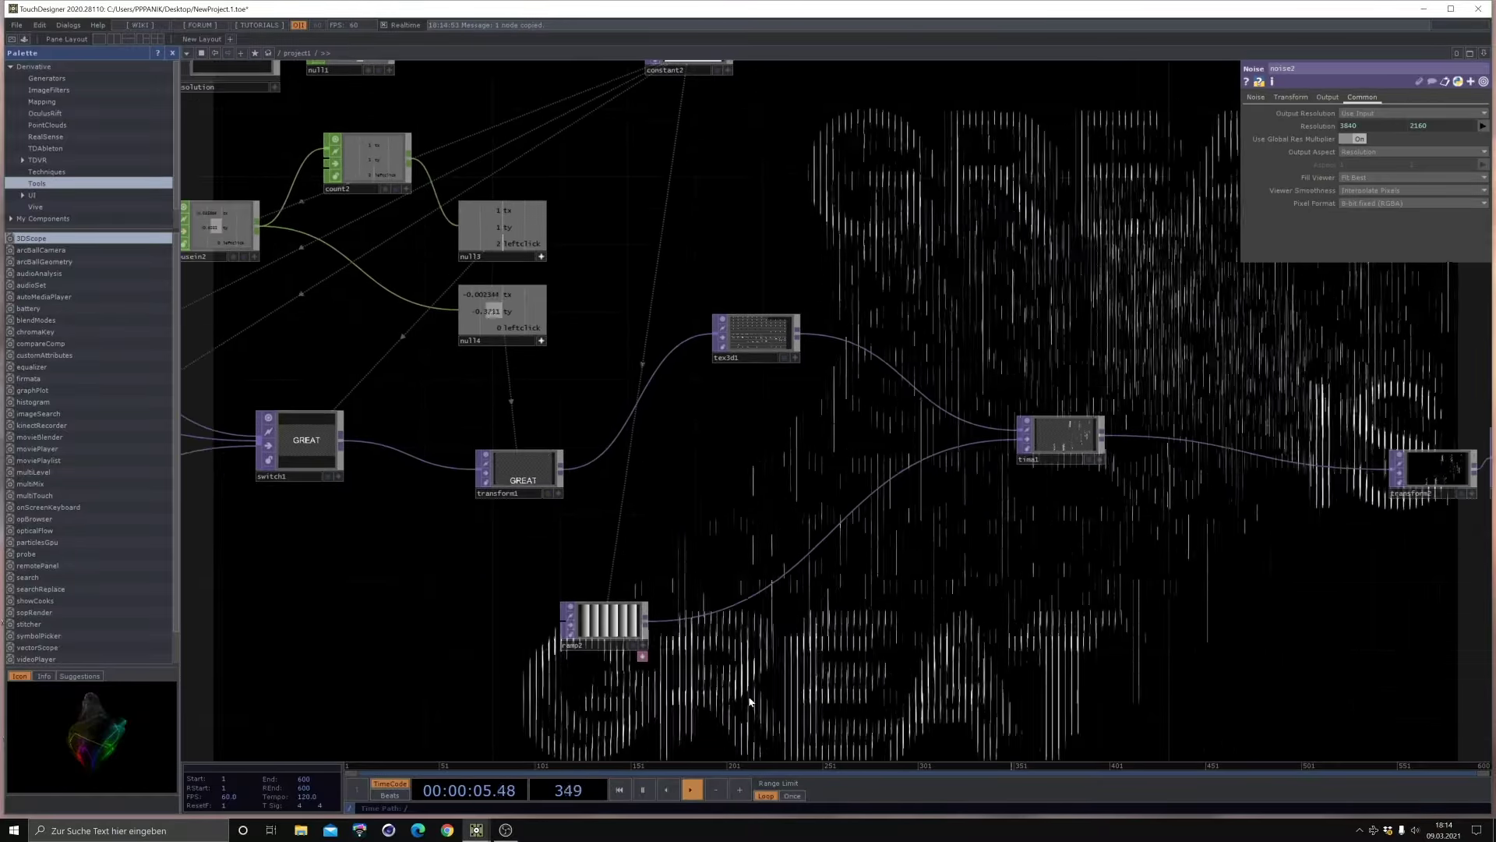
{"action": "left_click_drag", "start_coordinate": [779, 662], "coordinate": [800, 503]}
{"action": "key", "text": "ctrl+v"}
{"action": "left_click", "coordinate": [771, 604]}
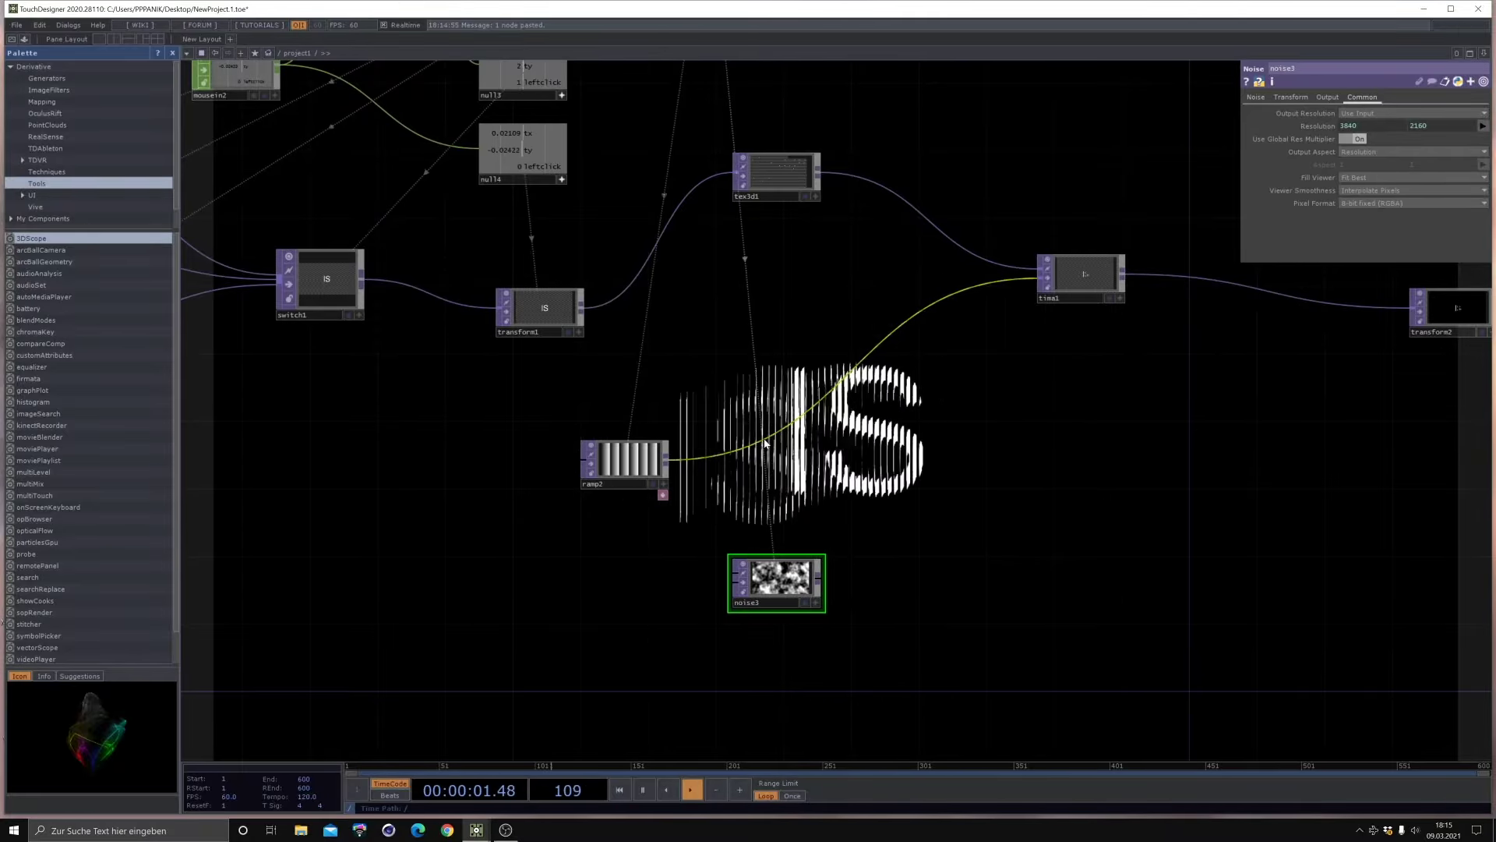
Step: Insert a Composite TOP between ramp2 and time1 and connect noise3 to it as a second input
{"action": "left_click", "coordinate": [794, 426]}
{"action": "left_click", "coordinate": [628, 414]}
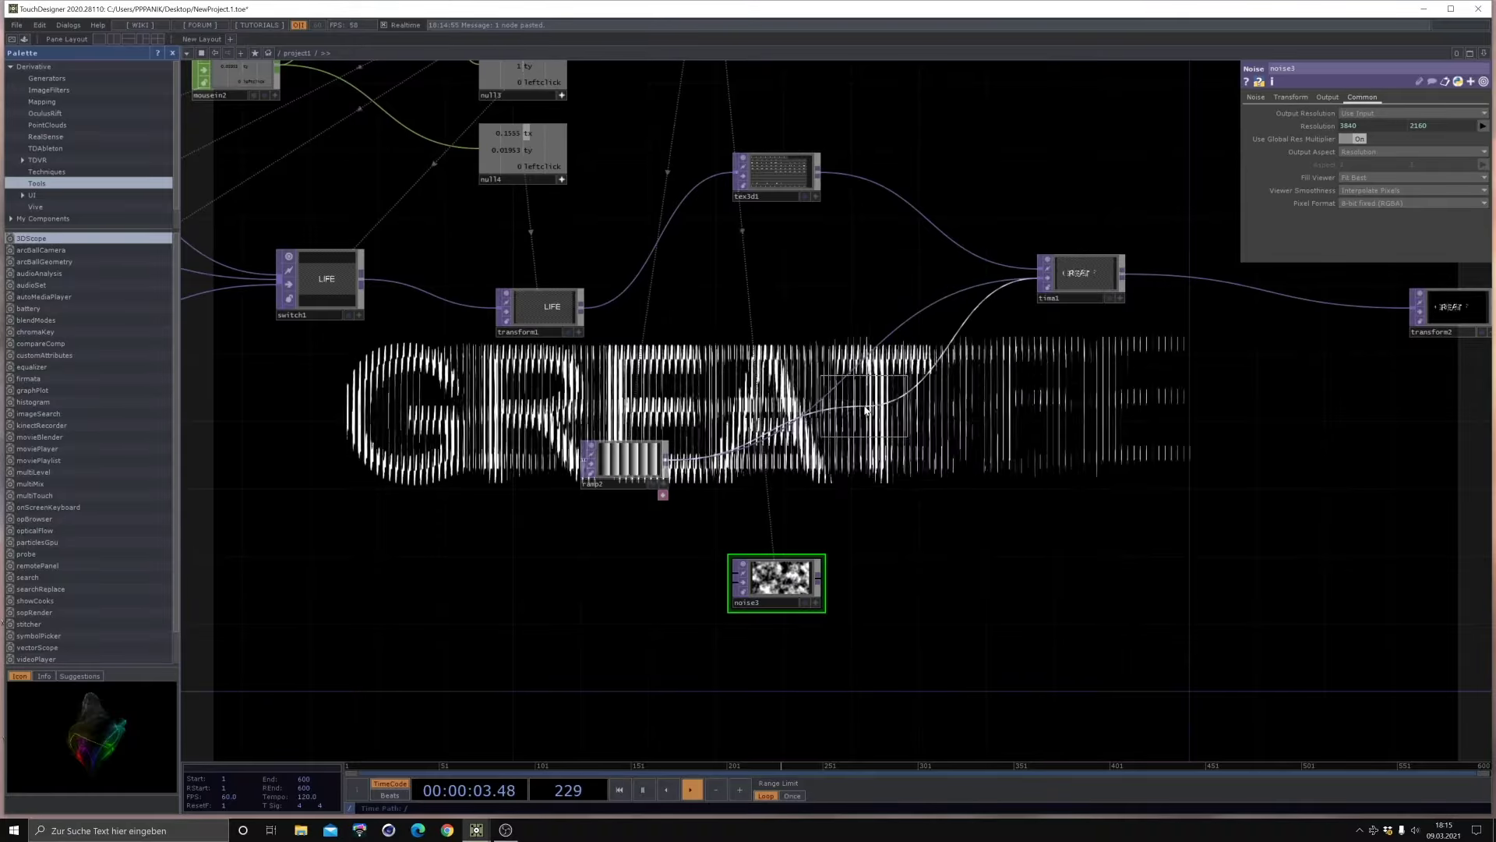
{"action": "left_click", "coordinate": [861, 413]}
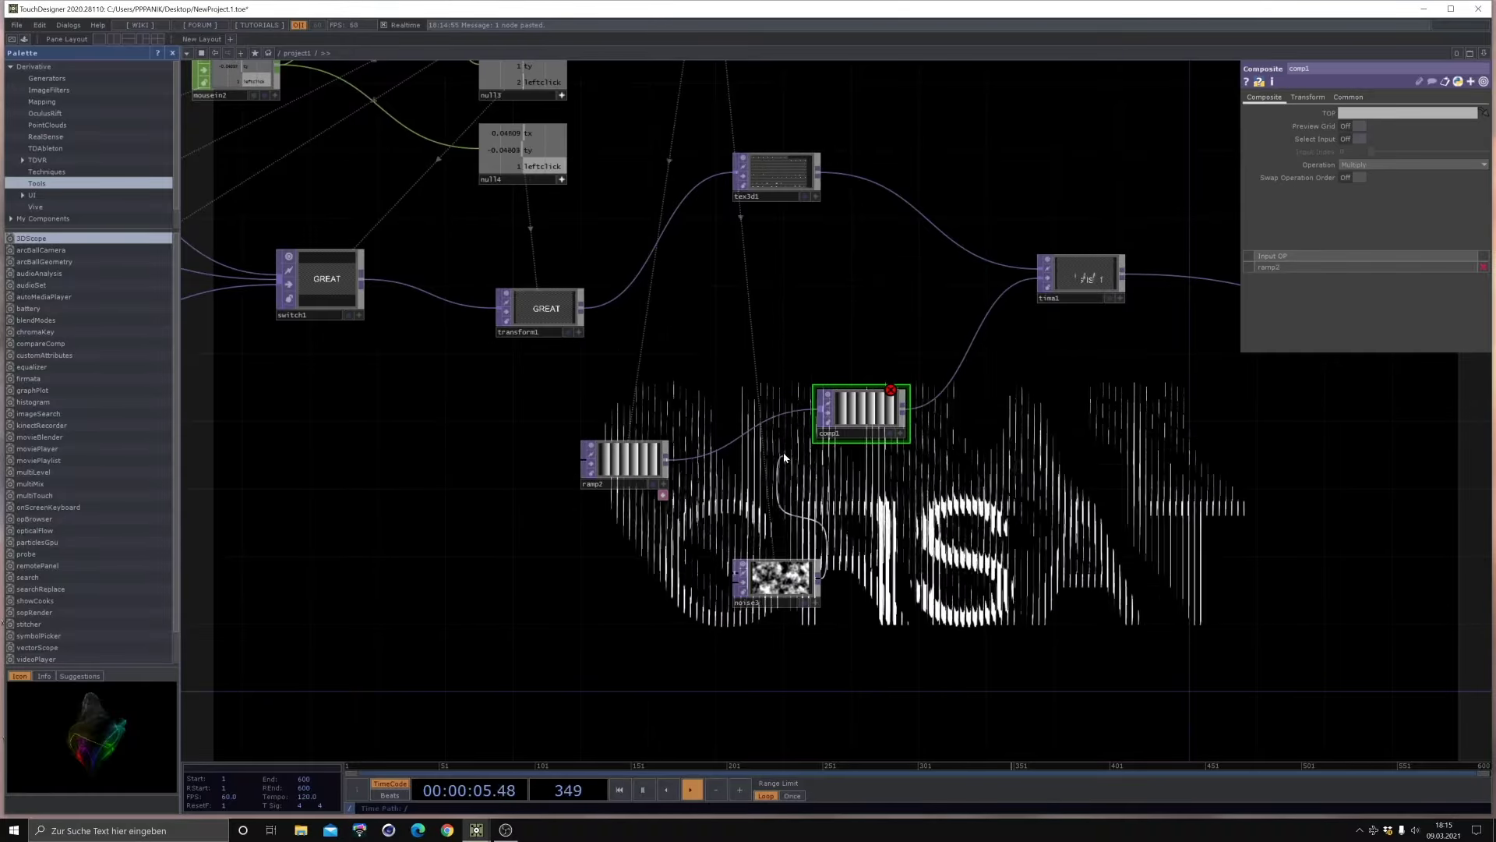
{"action": "left_click_drag", "start_coordinate": [815, 427], "coordinate": [819, 581]}
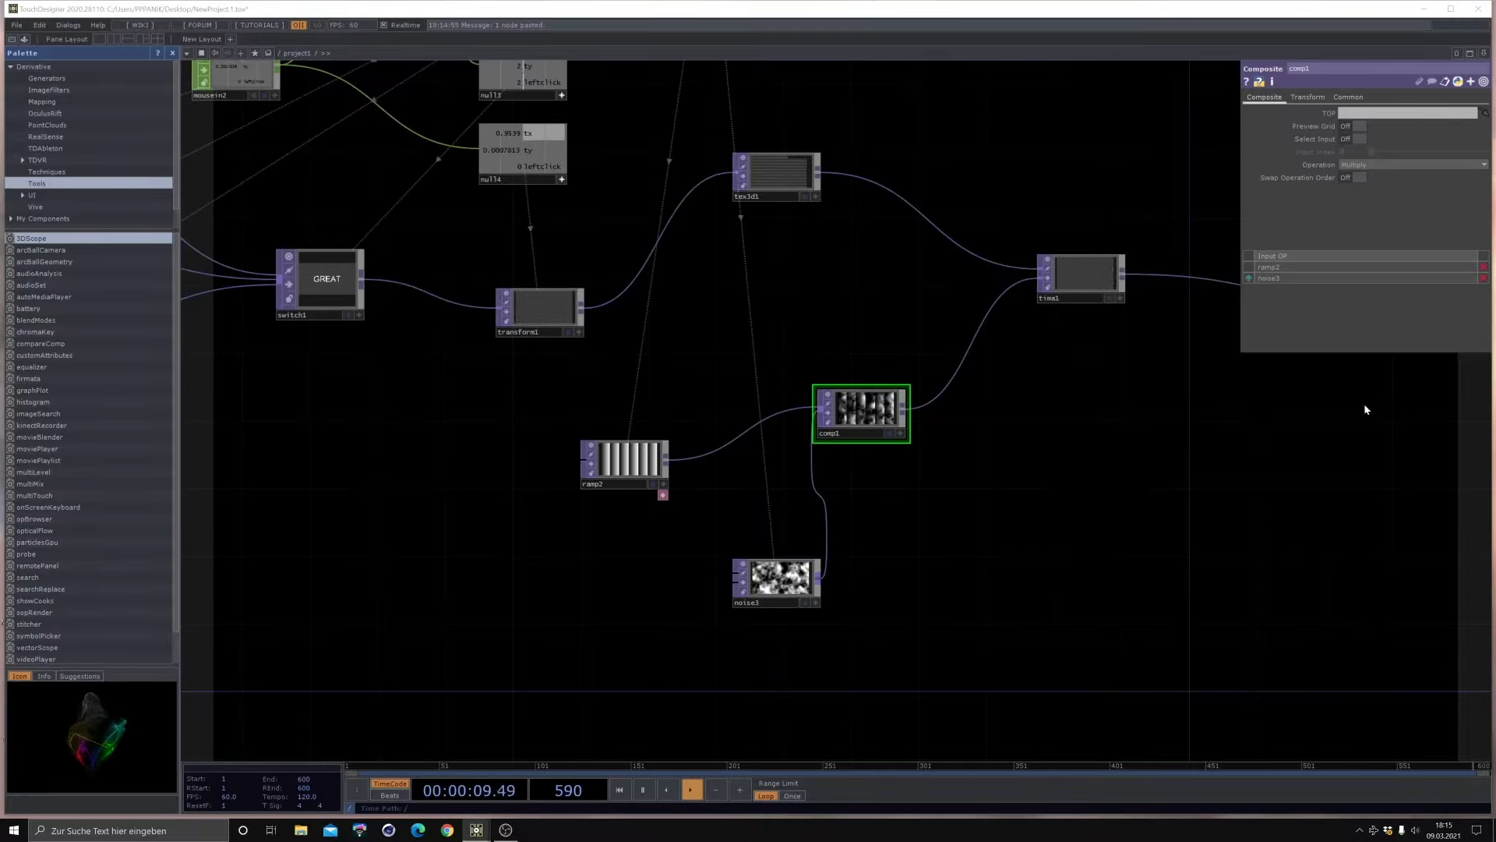
Step: Set comp1's operation to Overlay and order its inputs with noise3 above ramp2
{"action": "left_click", "coordinate": [1359, 165]}
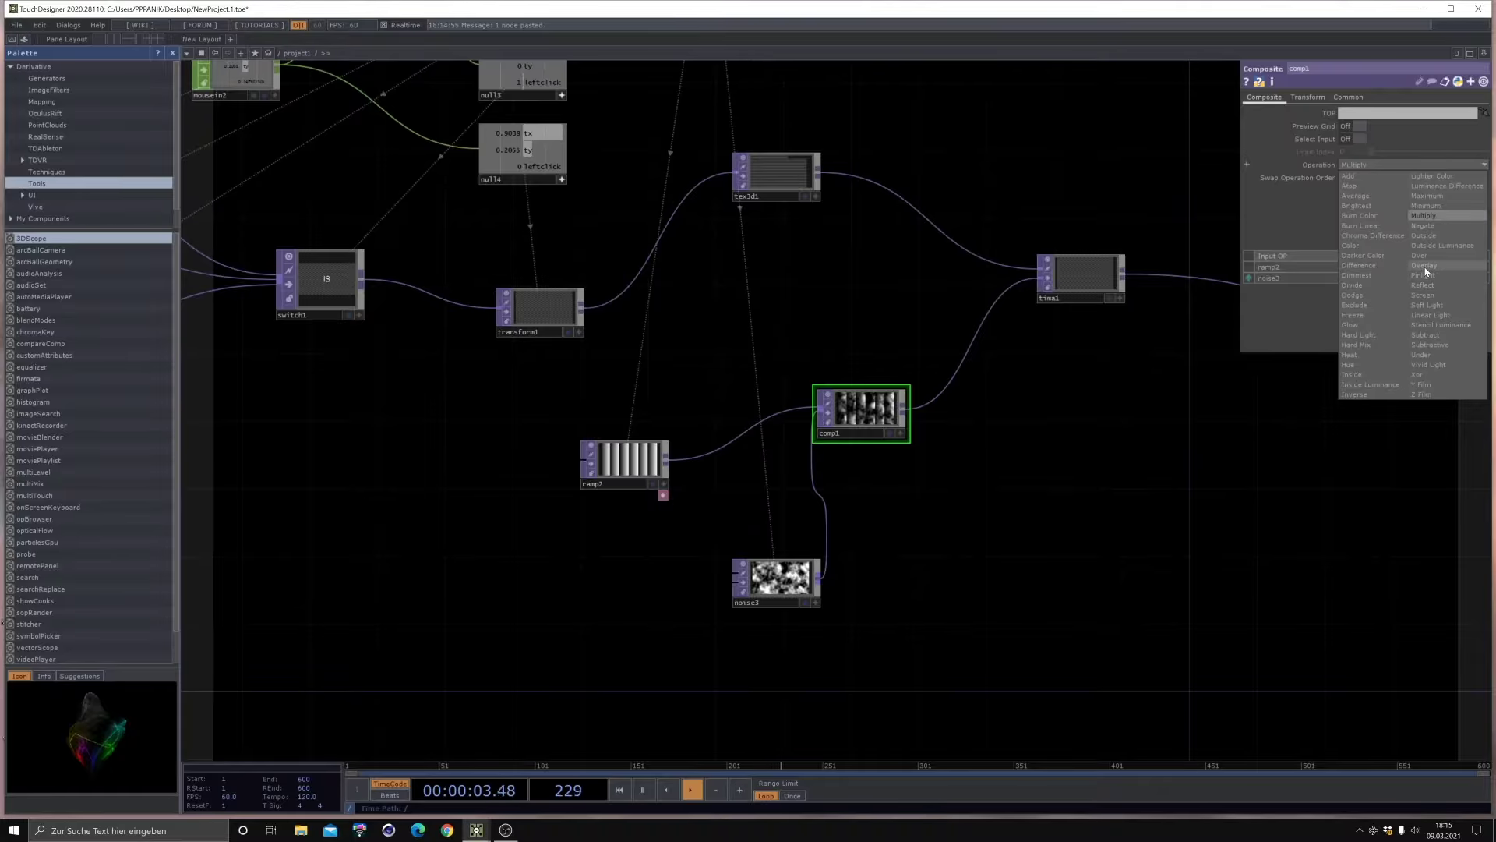
{"action": "left_click", "coordinate": [1425, 267]}
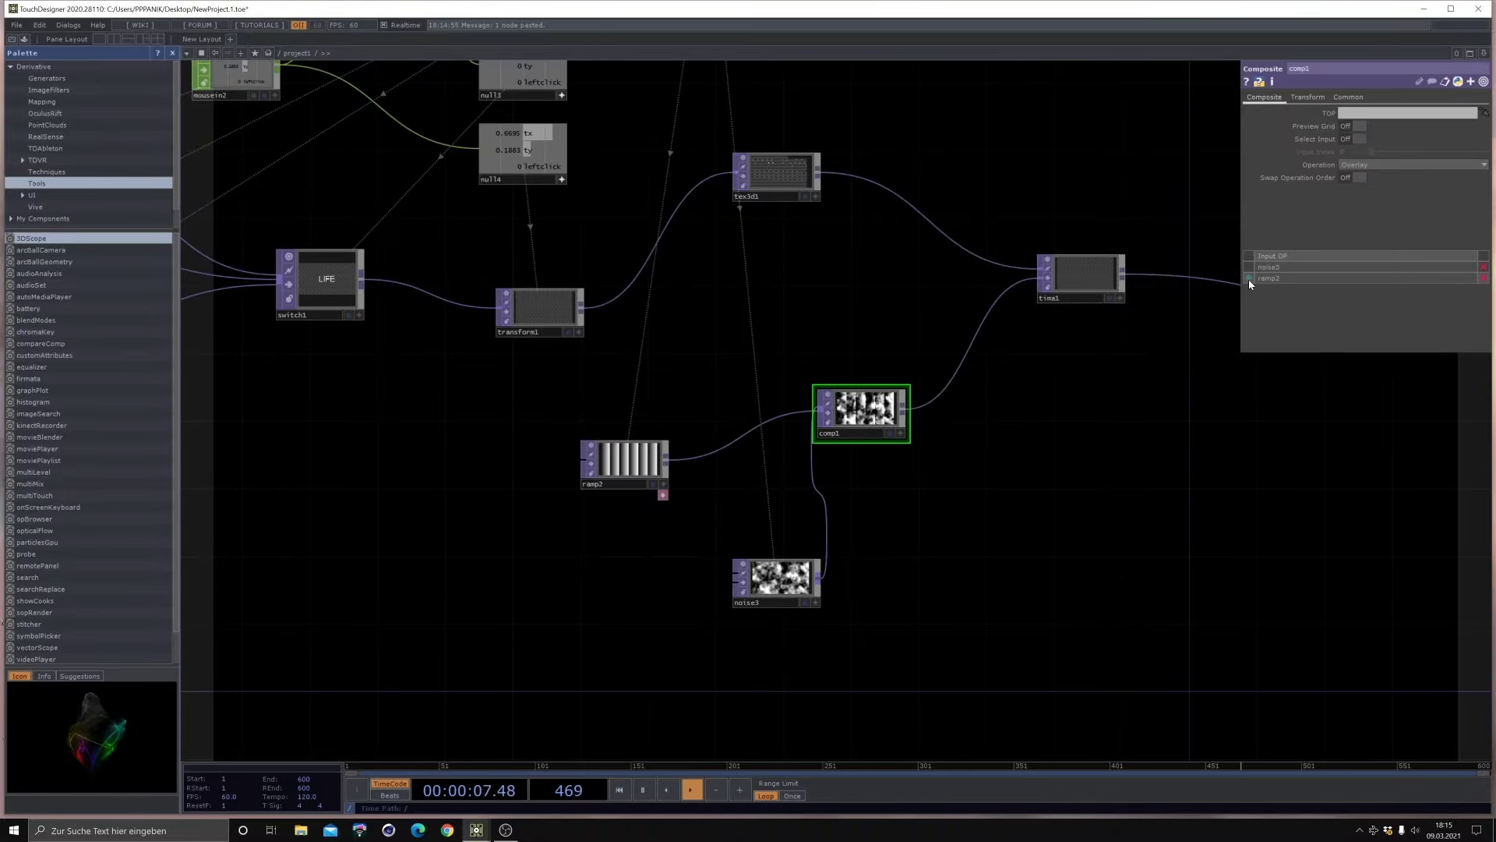
{"action": "left_click_drag", "start_coordinate": [1248, 279], "coordinate": [1248, 267]}
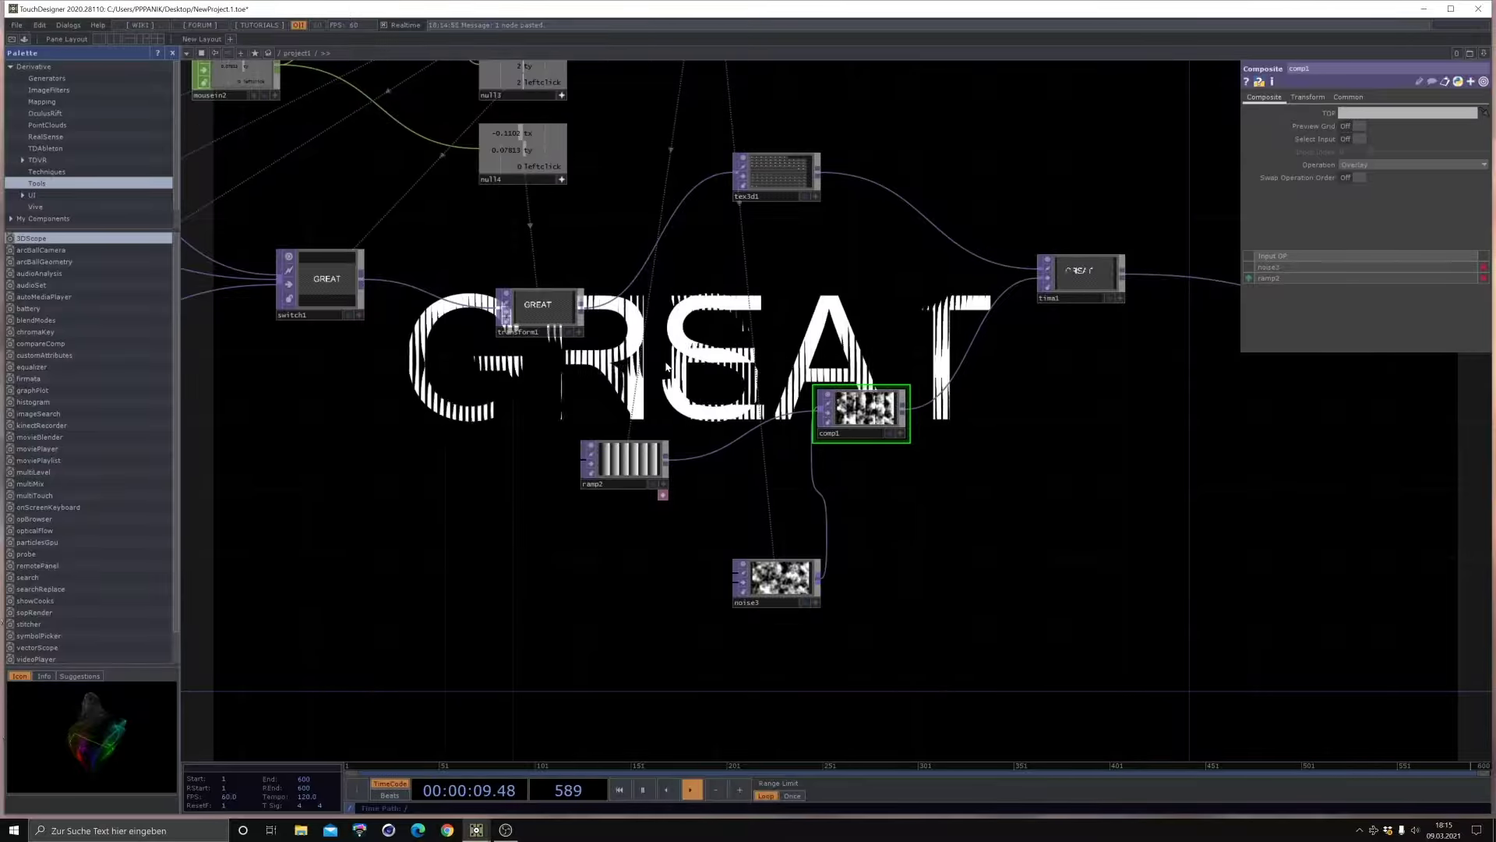
Step: Set noise3's Exponent to 1 to soften the noise, testing the displaced text in the output
{"action": "left_click", "coordinate": [776, 578]}
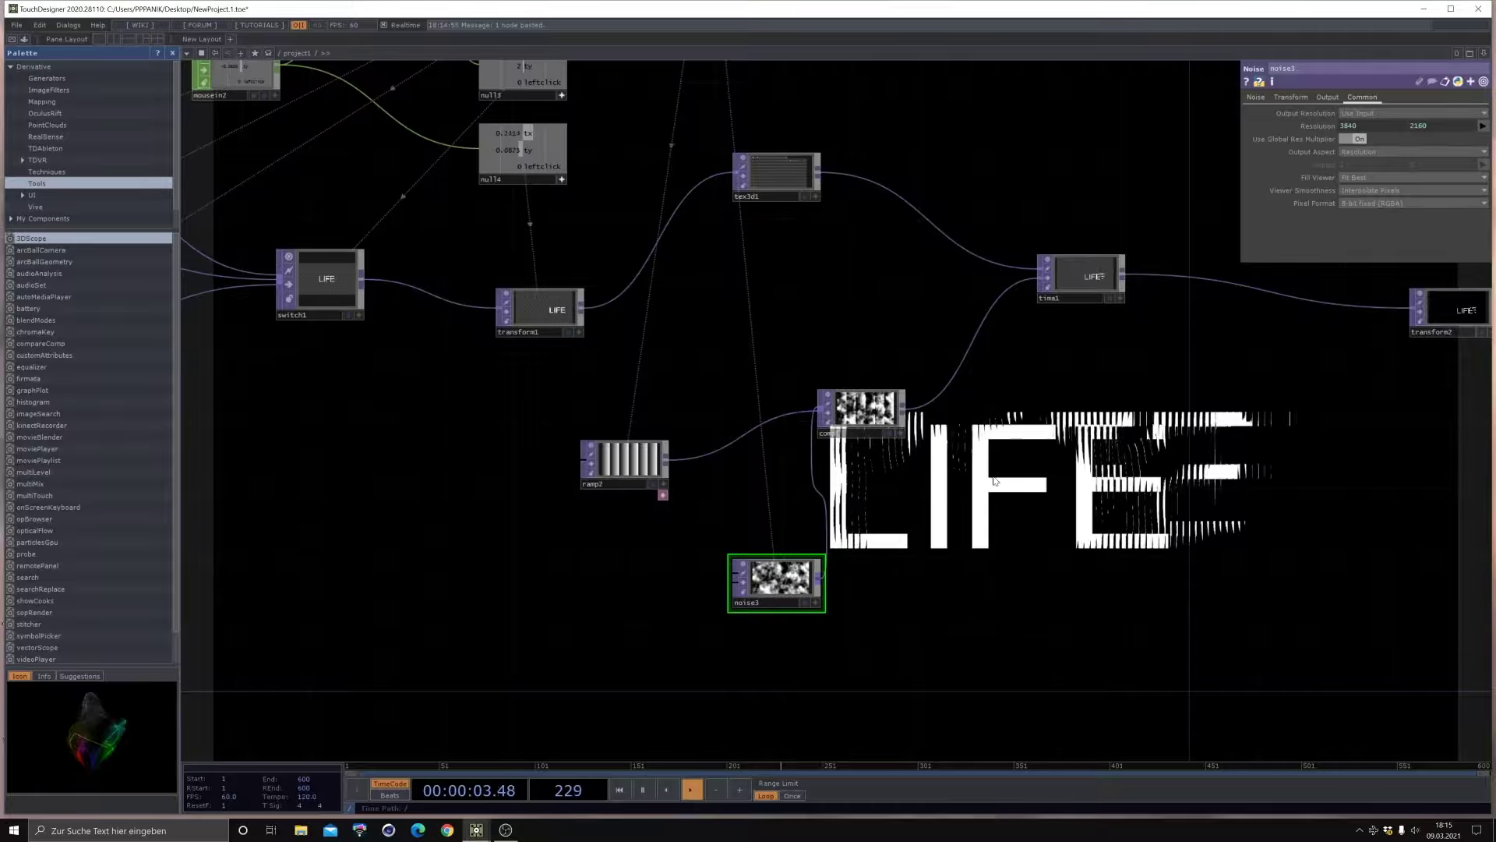
{"action": "left_click", "coordinate": [1255, 98]}
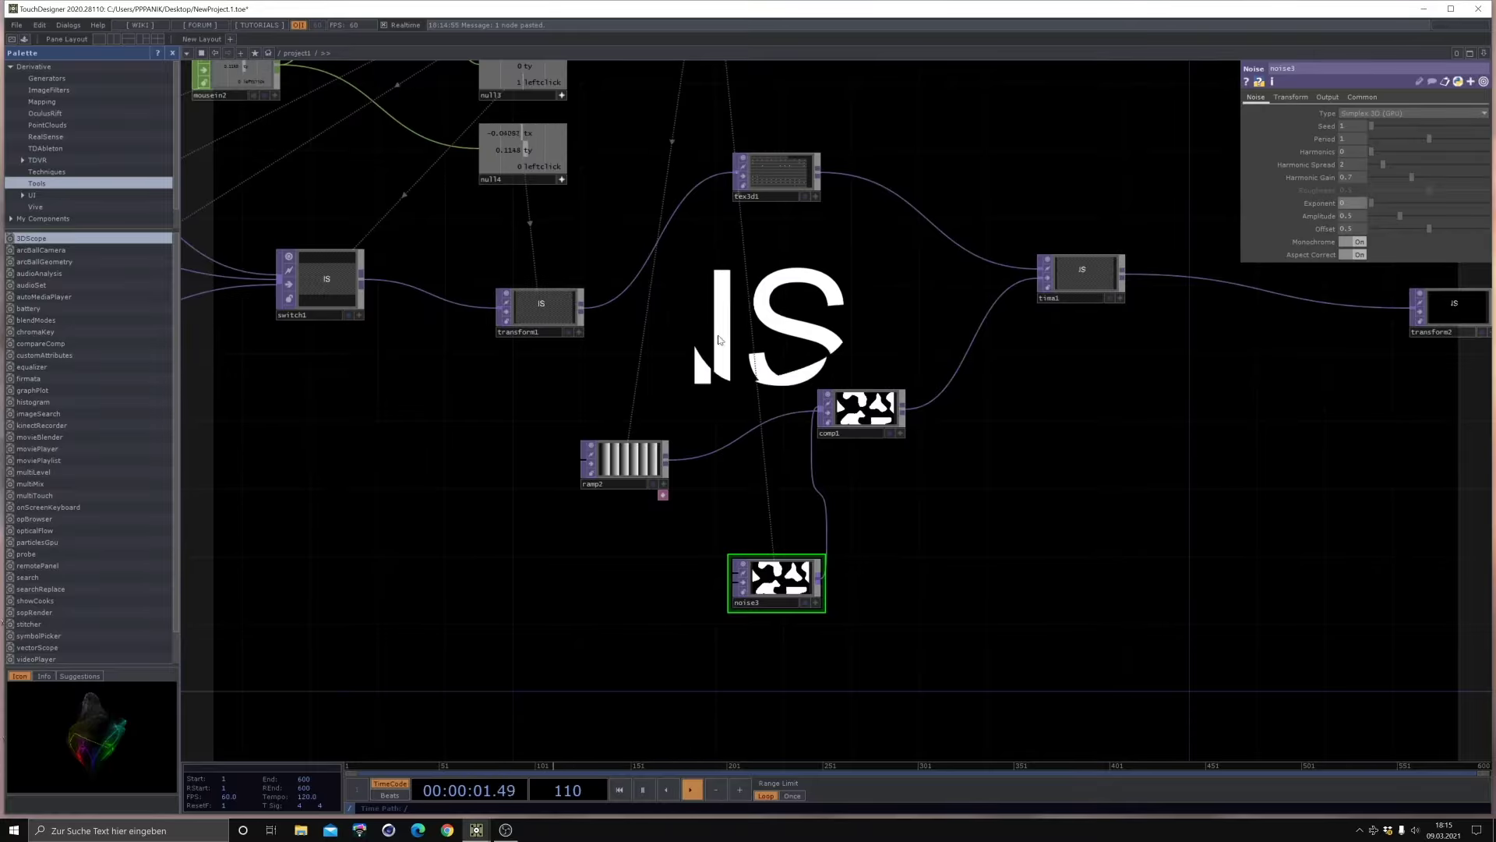
{"action": "left_click", "coordinate": [753, 311]}
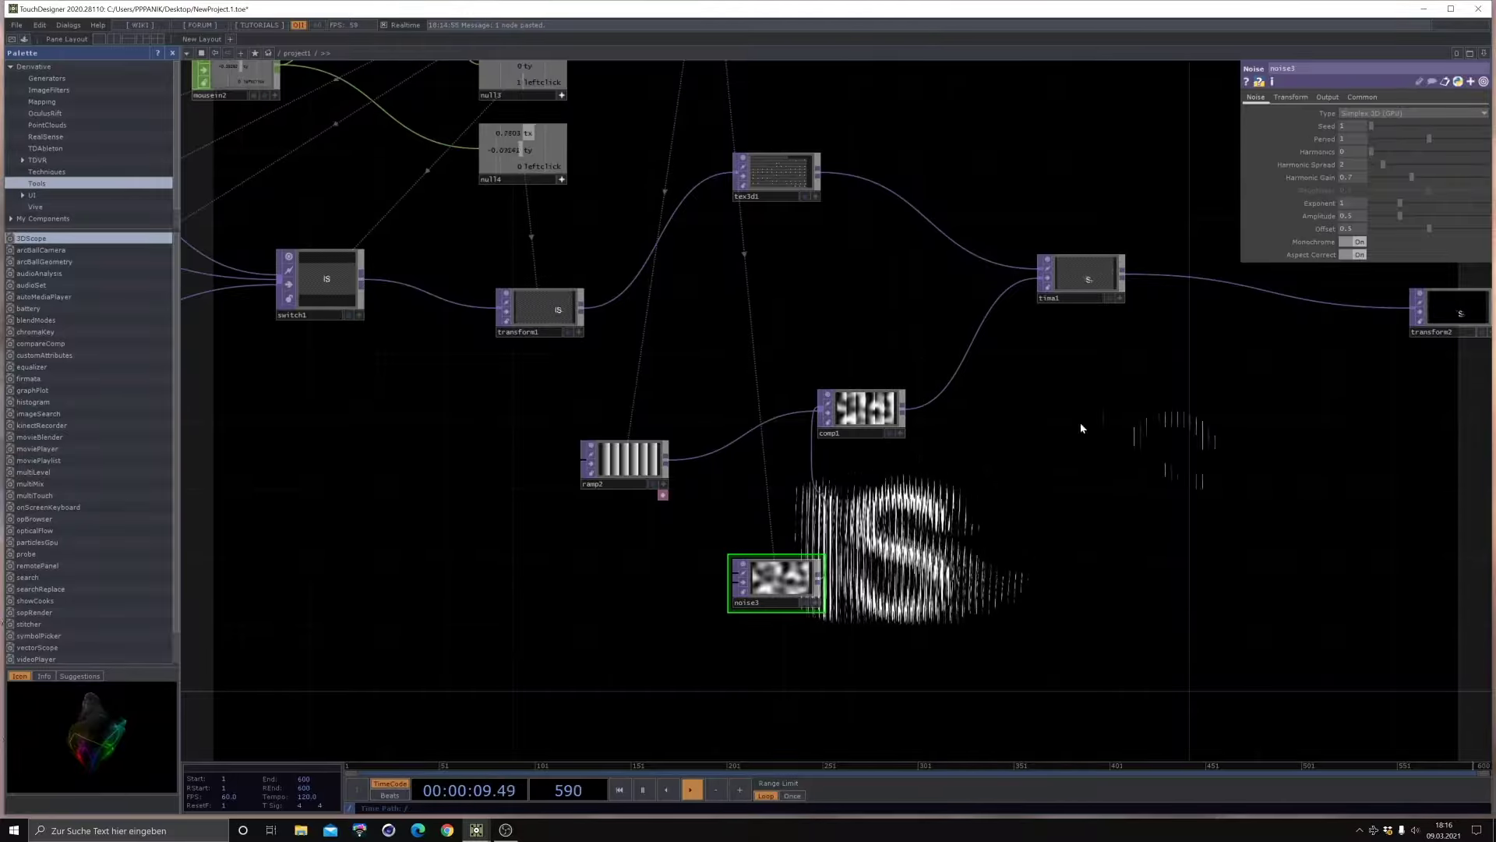
Step: Export constant1's absTime_seconds channel to the X component of noise3's Translate parameter to animate the noise
{"action": "left_click", "coordinate": [1291, 97]}
{"action": "middle_click_drag", "start_coordinate": [310, 279], "coordinate": [684, 596]}
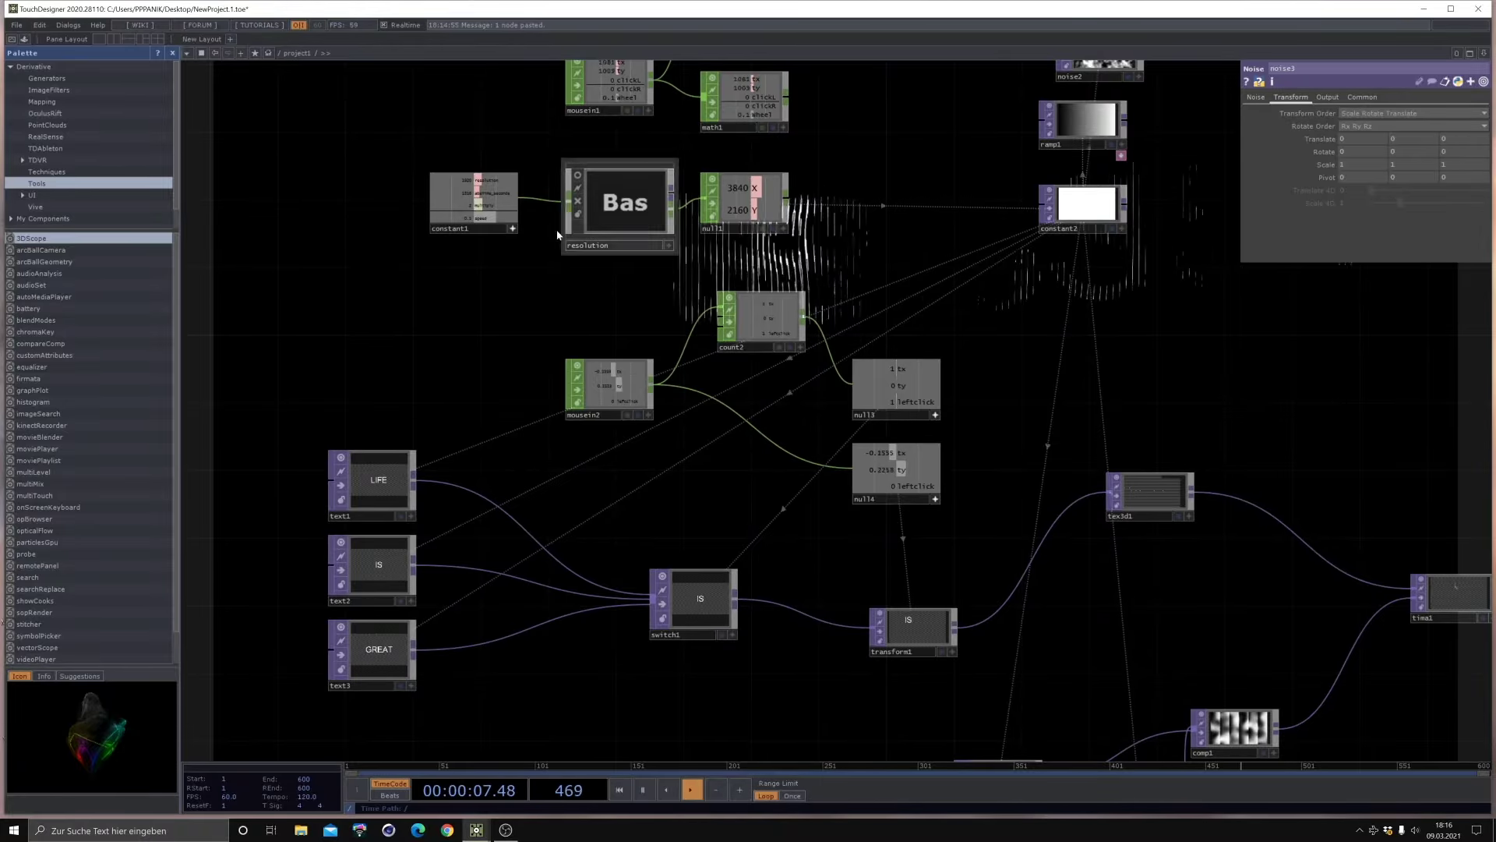
{"action": "left_click_drag", "start_coordinate": [494, 189], "coordinate": [1369, 139]}
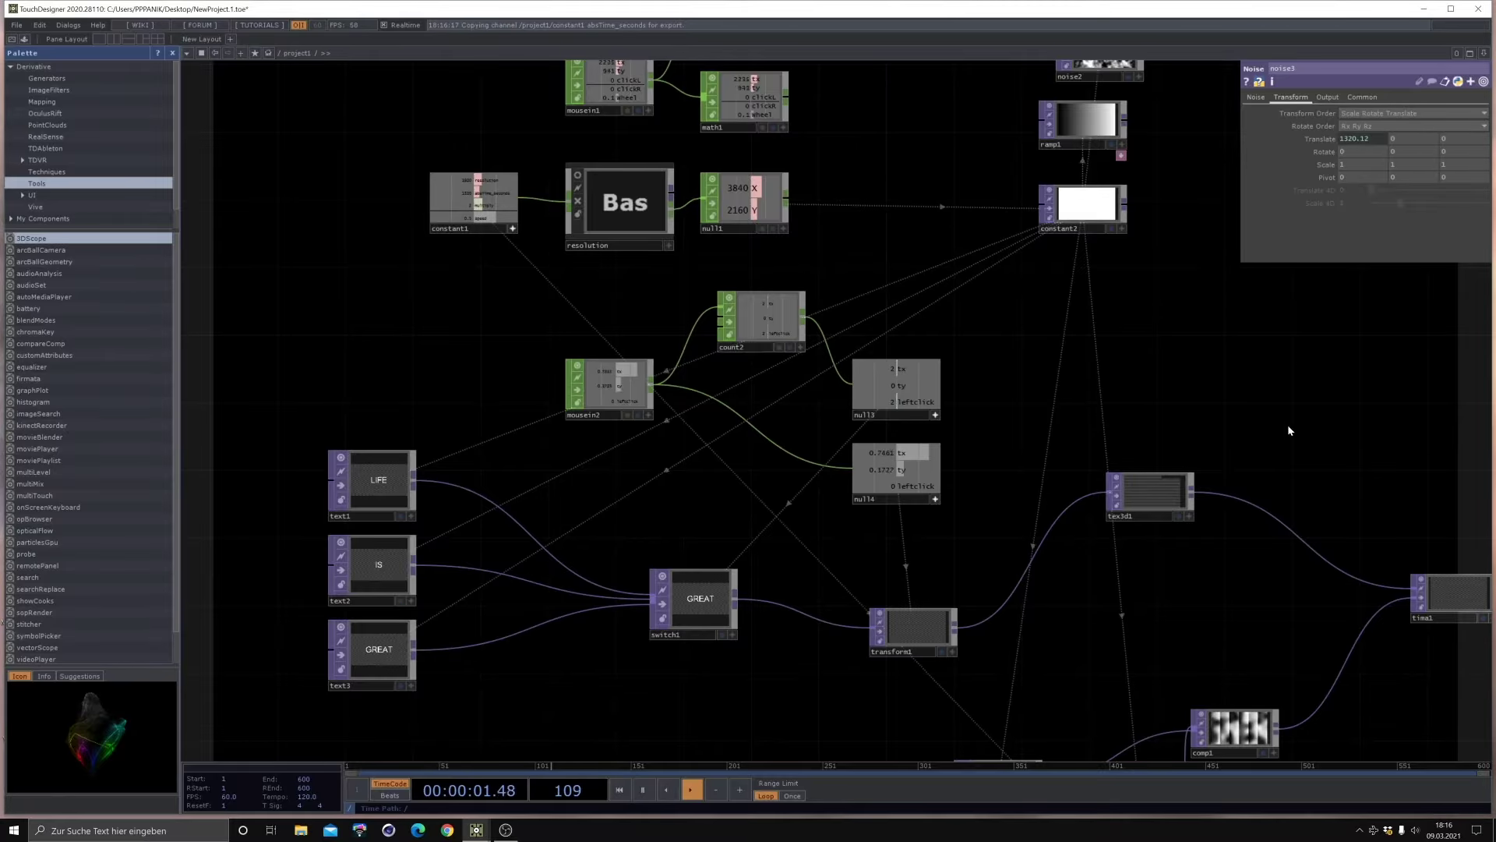
{"action": "middle_click_drag", "start_coordinate": [1289, 430], "coordinate": [627, 452]}
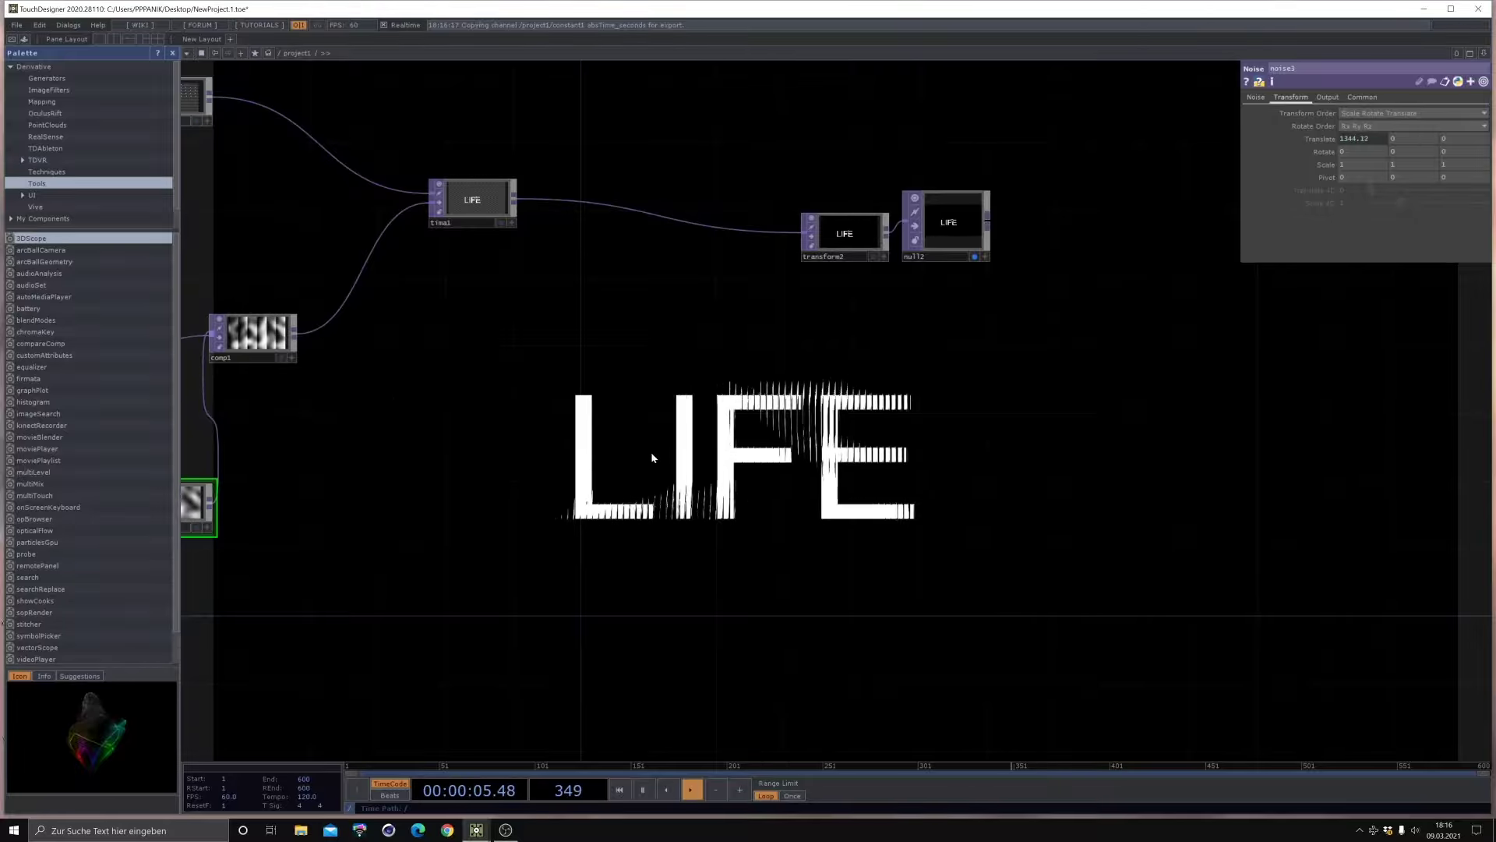
{"action": "left_click_drag", "start_coordinate": [652, 457], "coordinate": [839, 473]}
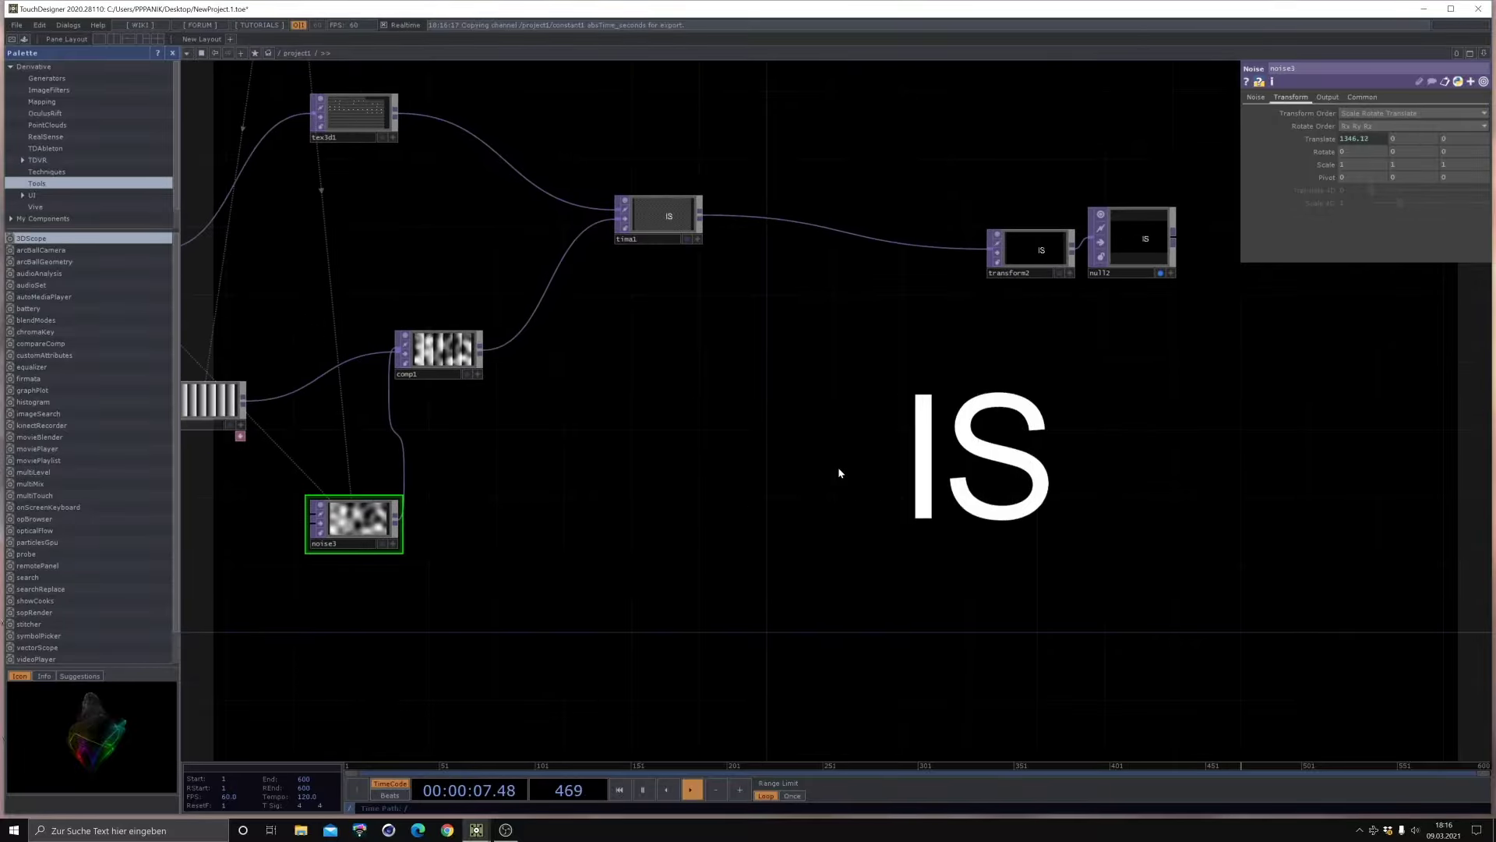
{"action": "scroll", "coordinate": [764, 461], "scroll_direction": "down", "scroll_amount": 1}
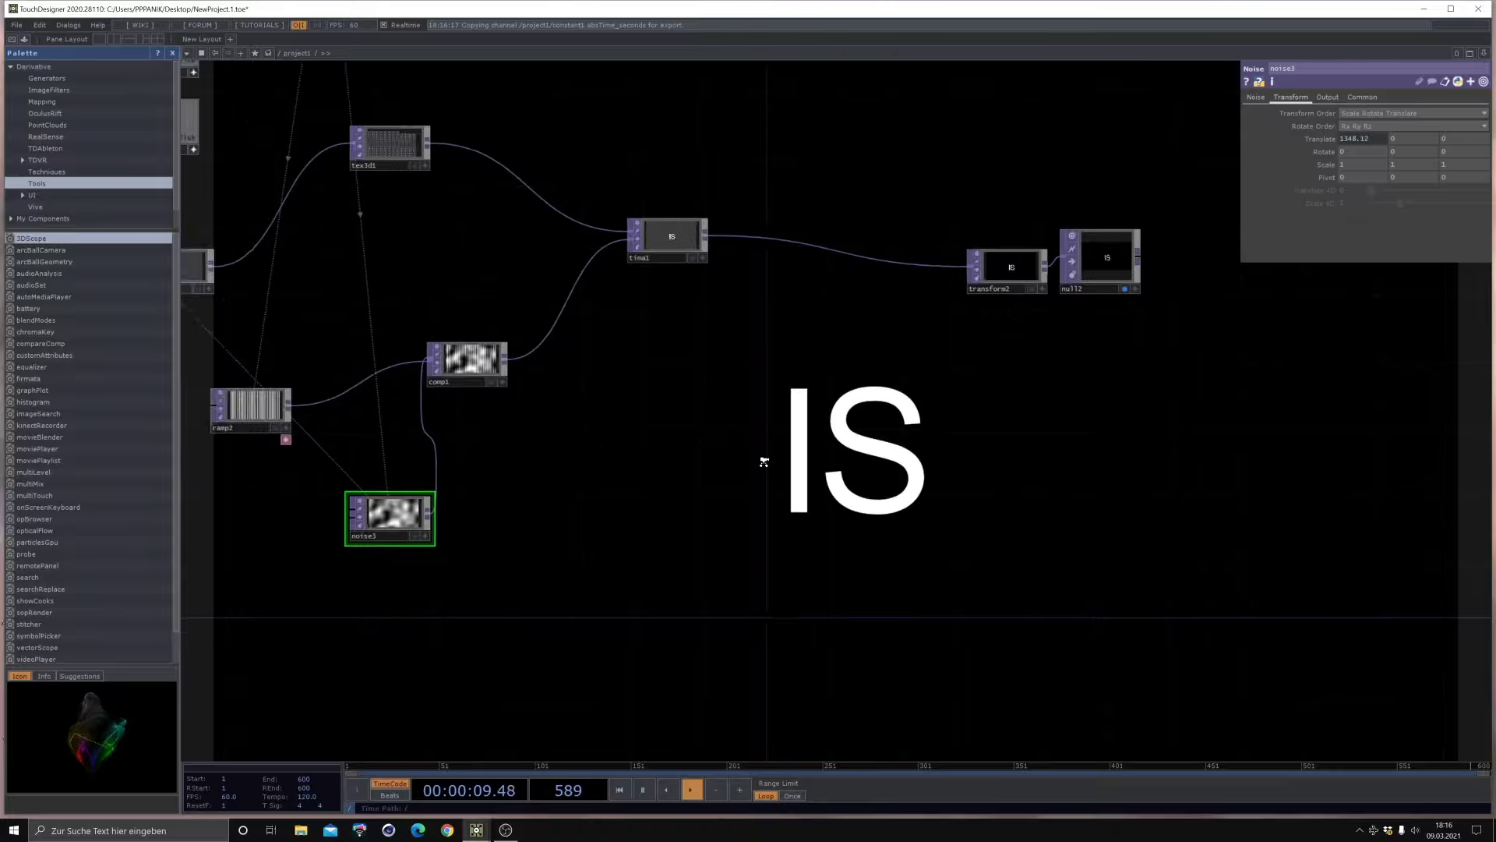
{"action": "scroll", "coordinate": [764, 462], "scroll_direction": "down", "scroll_amount": 1}
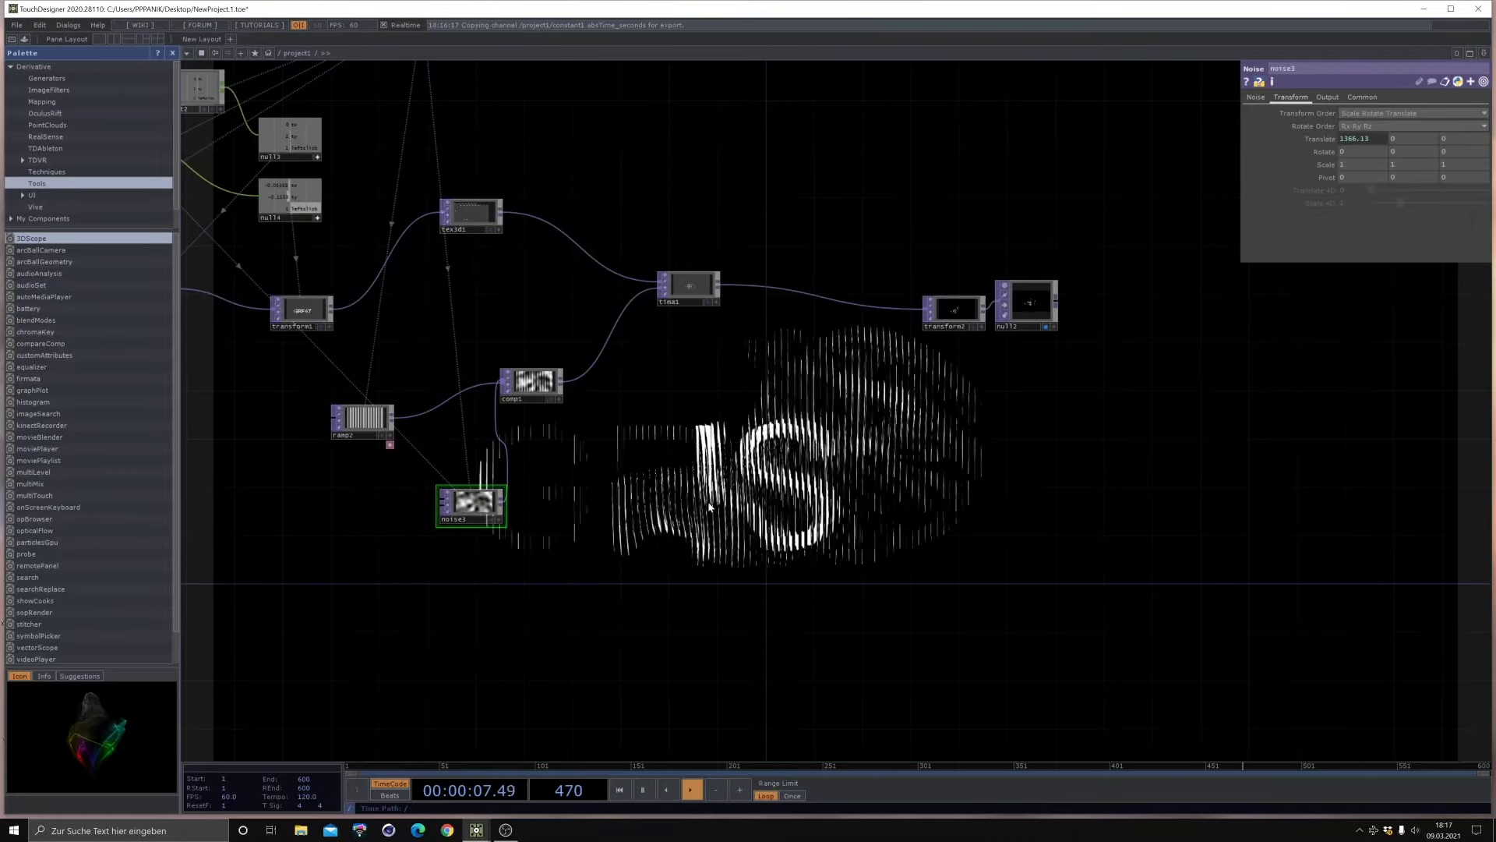
Step: Move null2 and transform2 farther away from time1 to make room for new operators
{"action": "left_click_drag", "start_coordinate": [687, 537], "coordinate": [751, 648]}
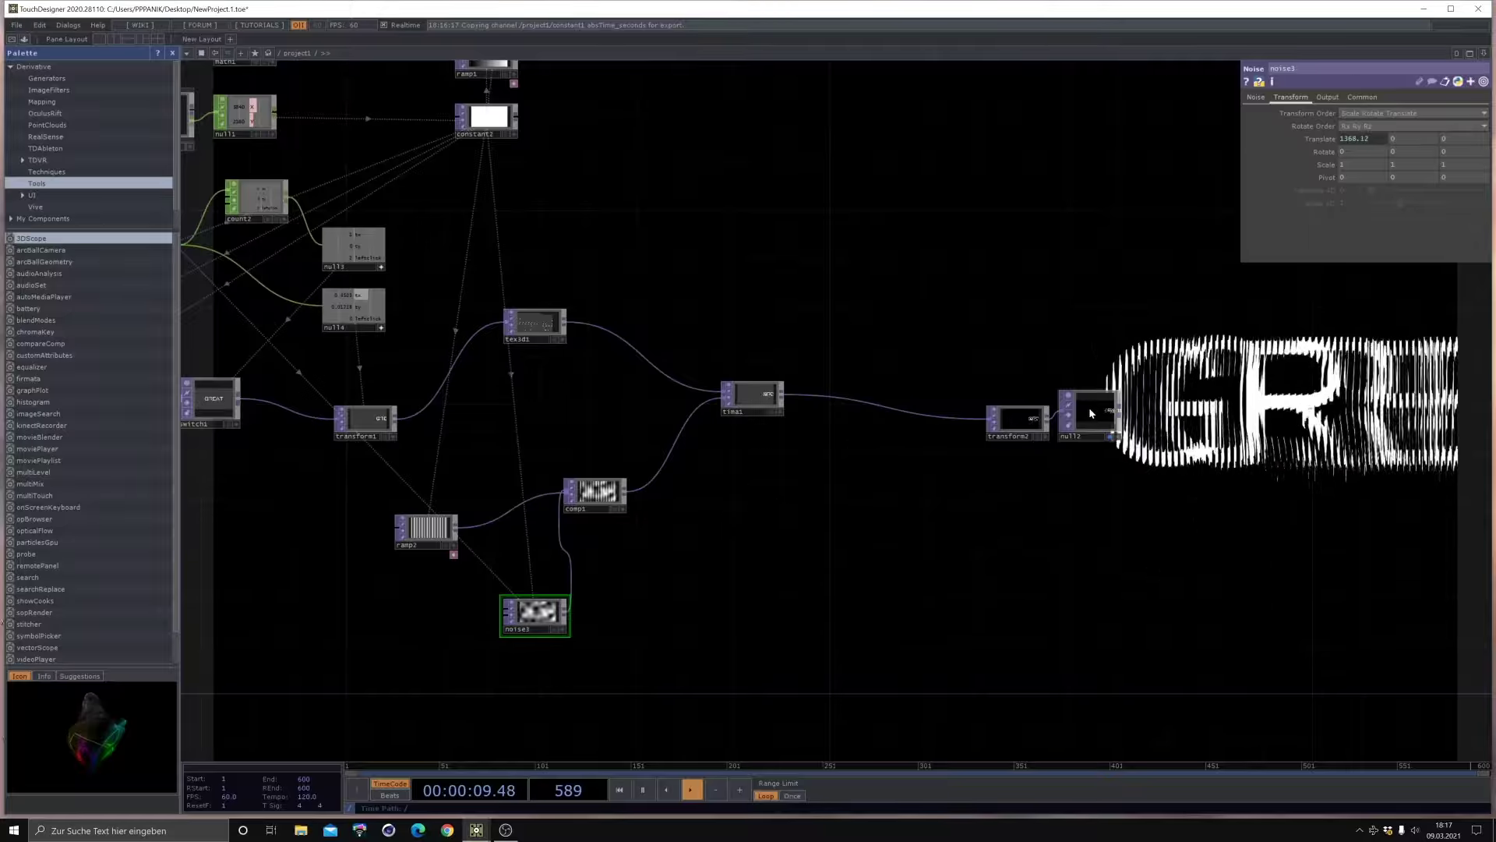
{"action": "left_click_drag", "start_coordinate": [1088, 408], "coordinate": [1305, 408]}
{"action": "left_click_drag", "start_coordinate": [1019, 423], "coordinate": [1252, 406]}
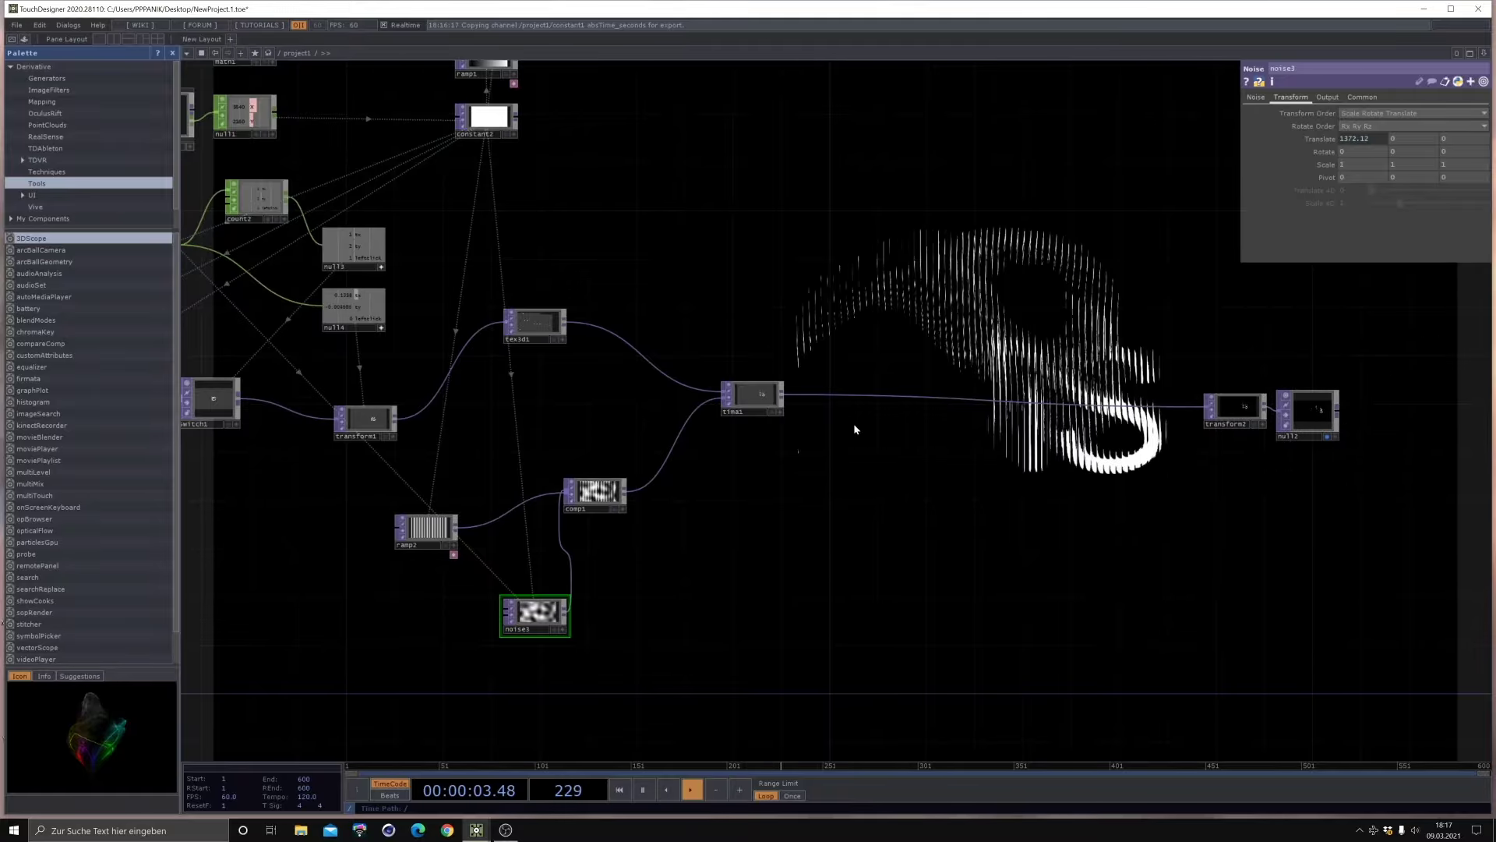
{"action": "left_click_drag", "start_coordinate": [807, 478], "coordinate": [707, 485]}
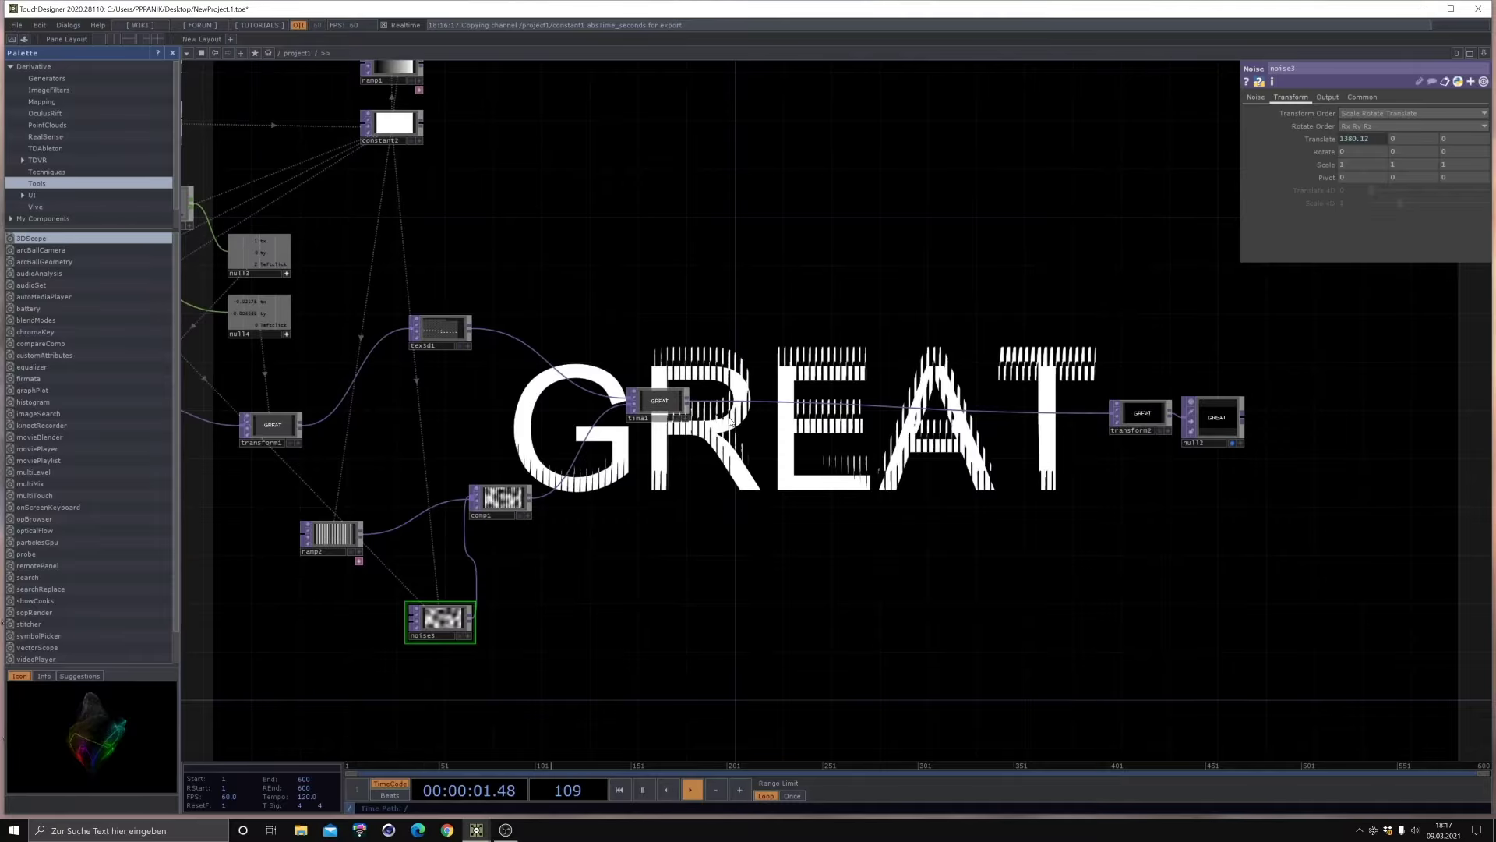
Step: Insert a Null TOP on the connection between time1 and transform2, placing it close to time1
{"action": "scroll", "coordinate": [814, 485], "scroll_direction": "up", "scroll_amount": 2}
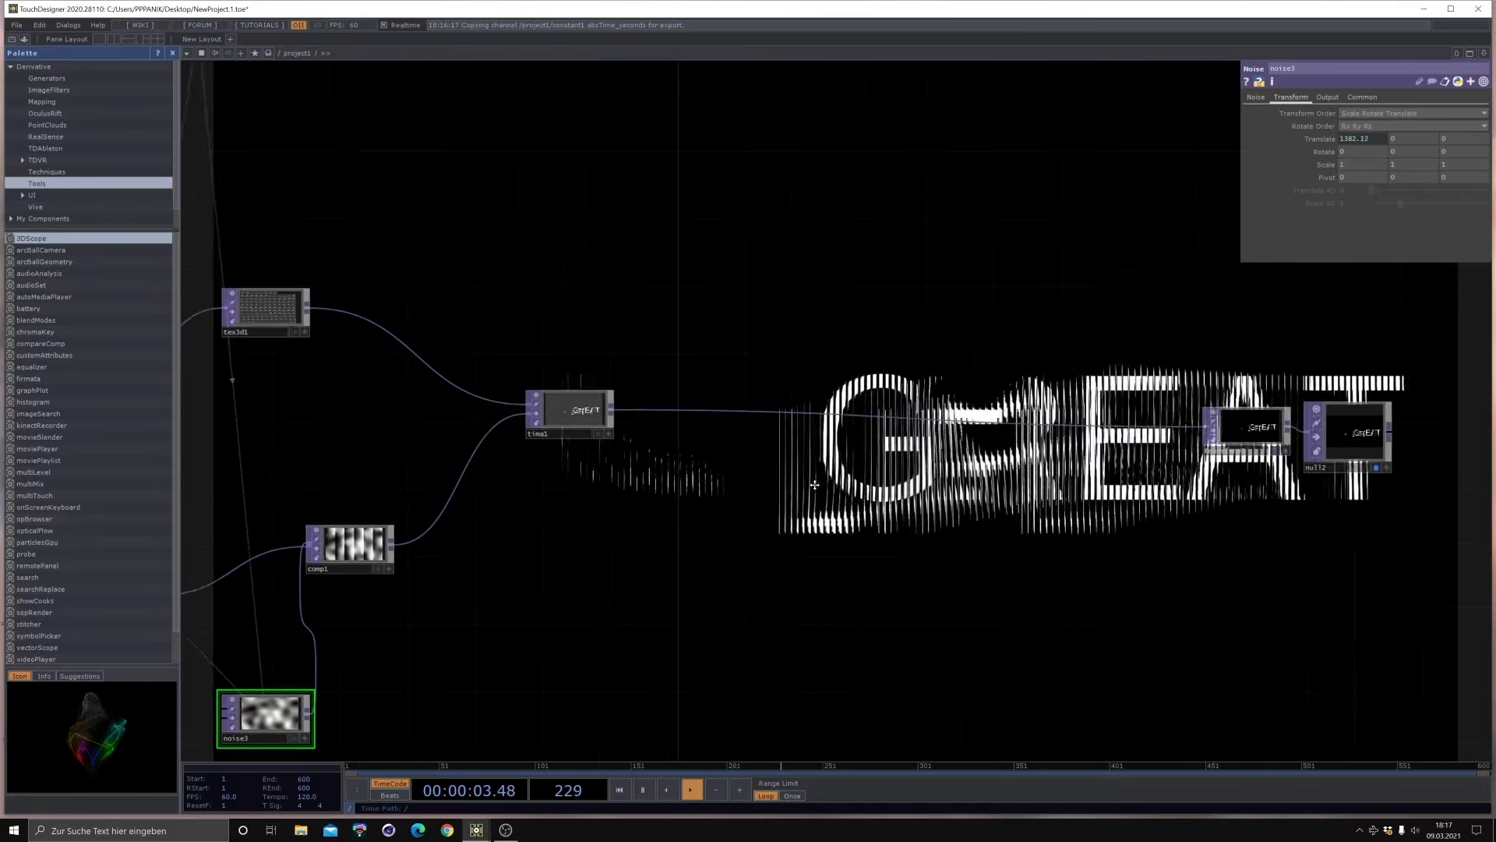
{"action": "left_click_drag", "start_coordinate": [815, 485], "coordinate": [774, 499]}
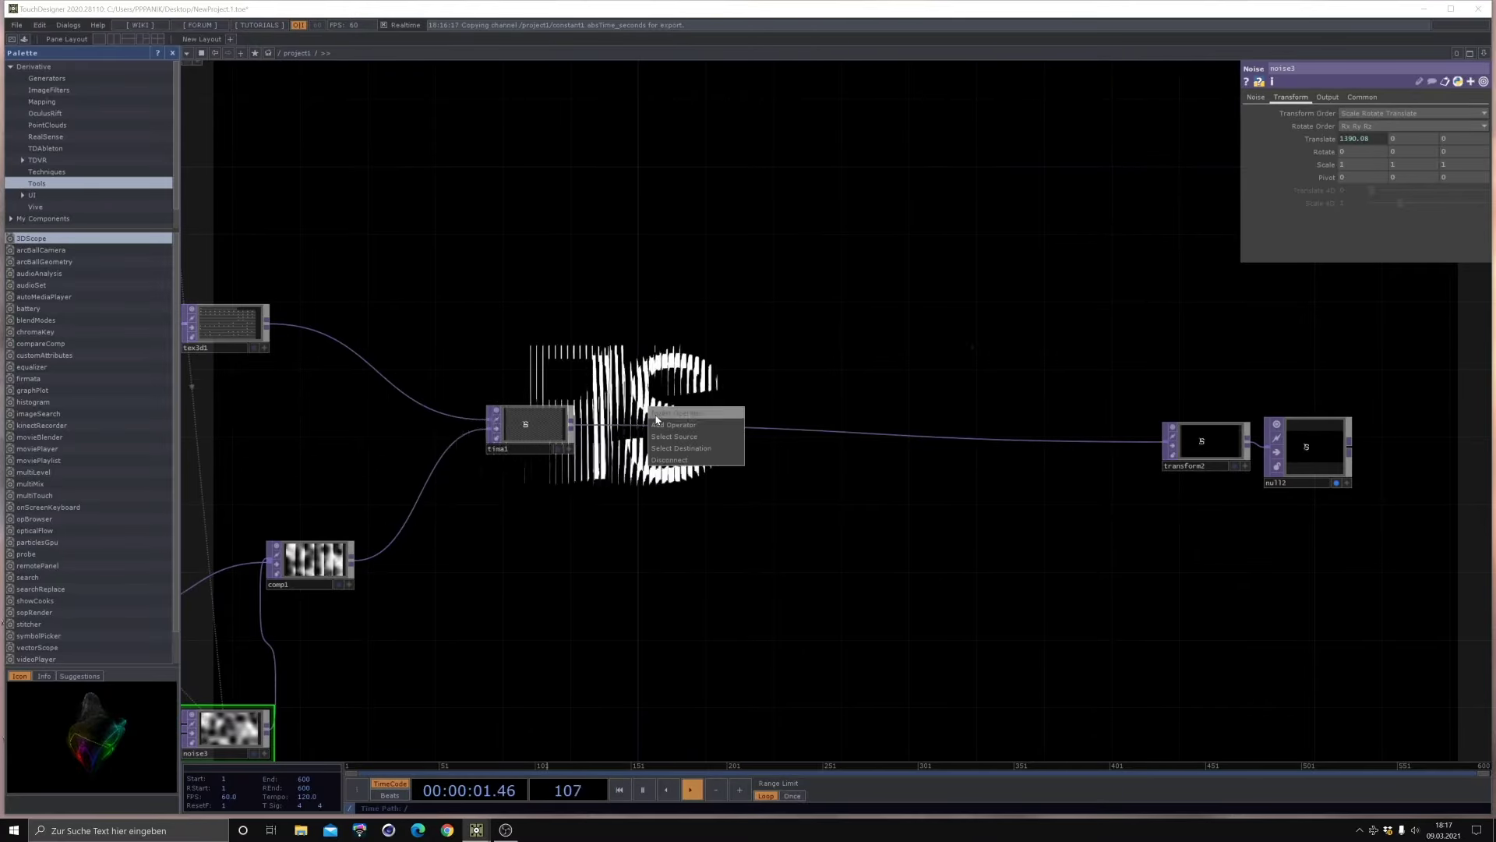
{"action": "key", "text": "Tab"}
{"action": "left_click", "coordinate": [613, 363]}
{"action": "left_click", "coordinate": [689, 436]}
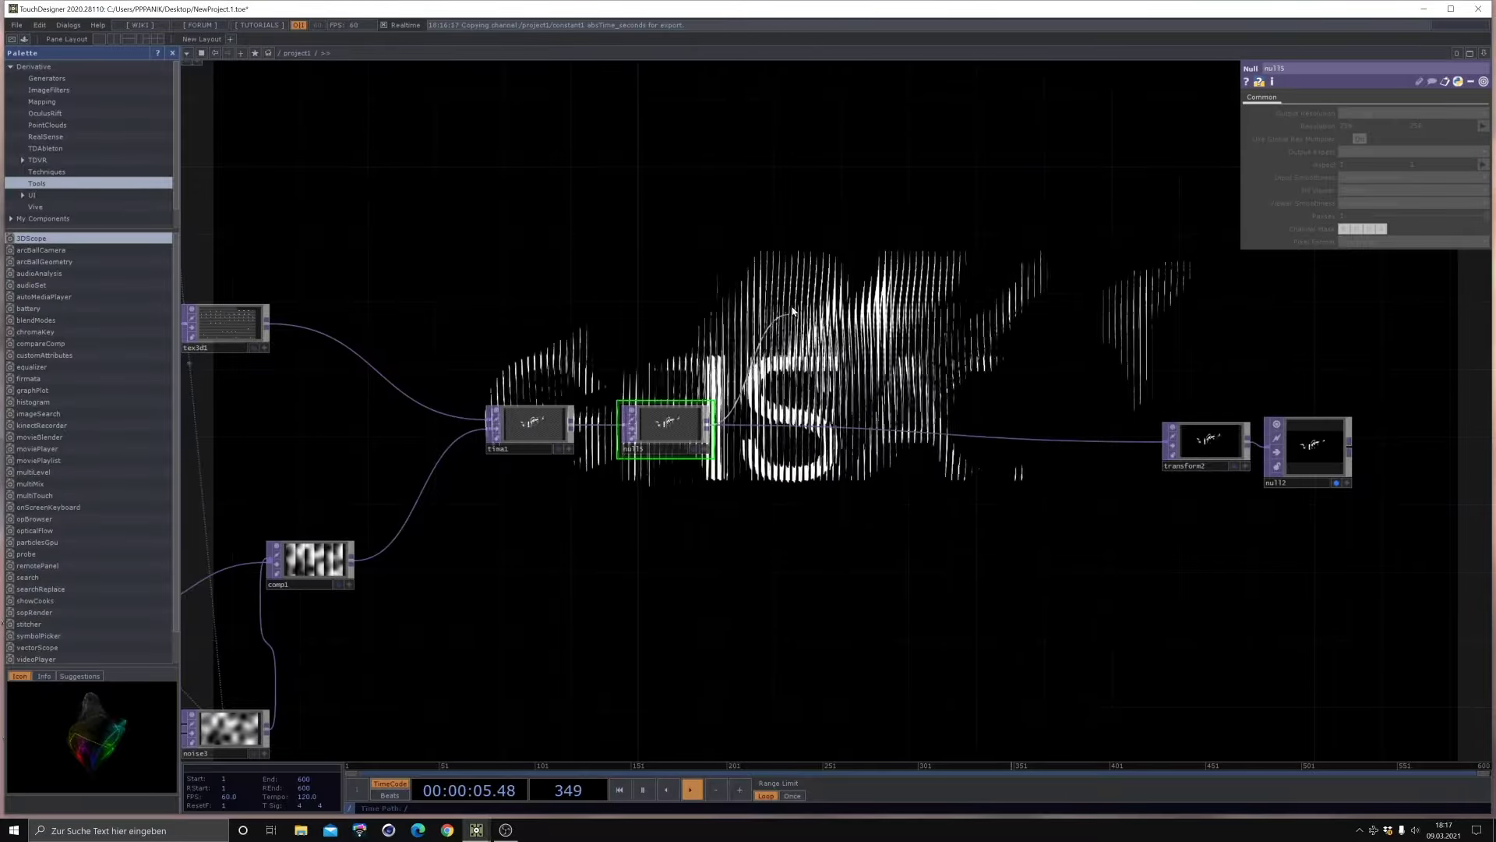
Step: Branch a Feedback TOP off null5's output and place it above the main chain
{"action": "key", "text": "Tab"}
{"action": "left_click", "coordinate": [678, 177]}
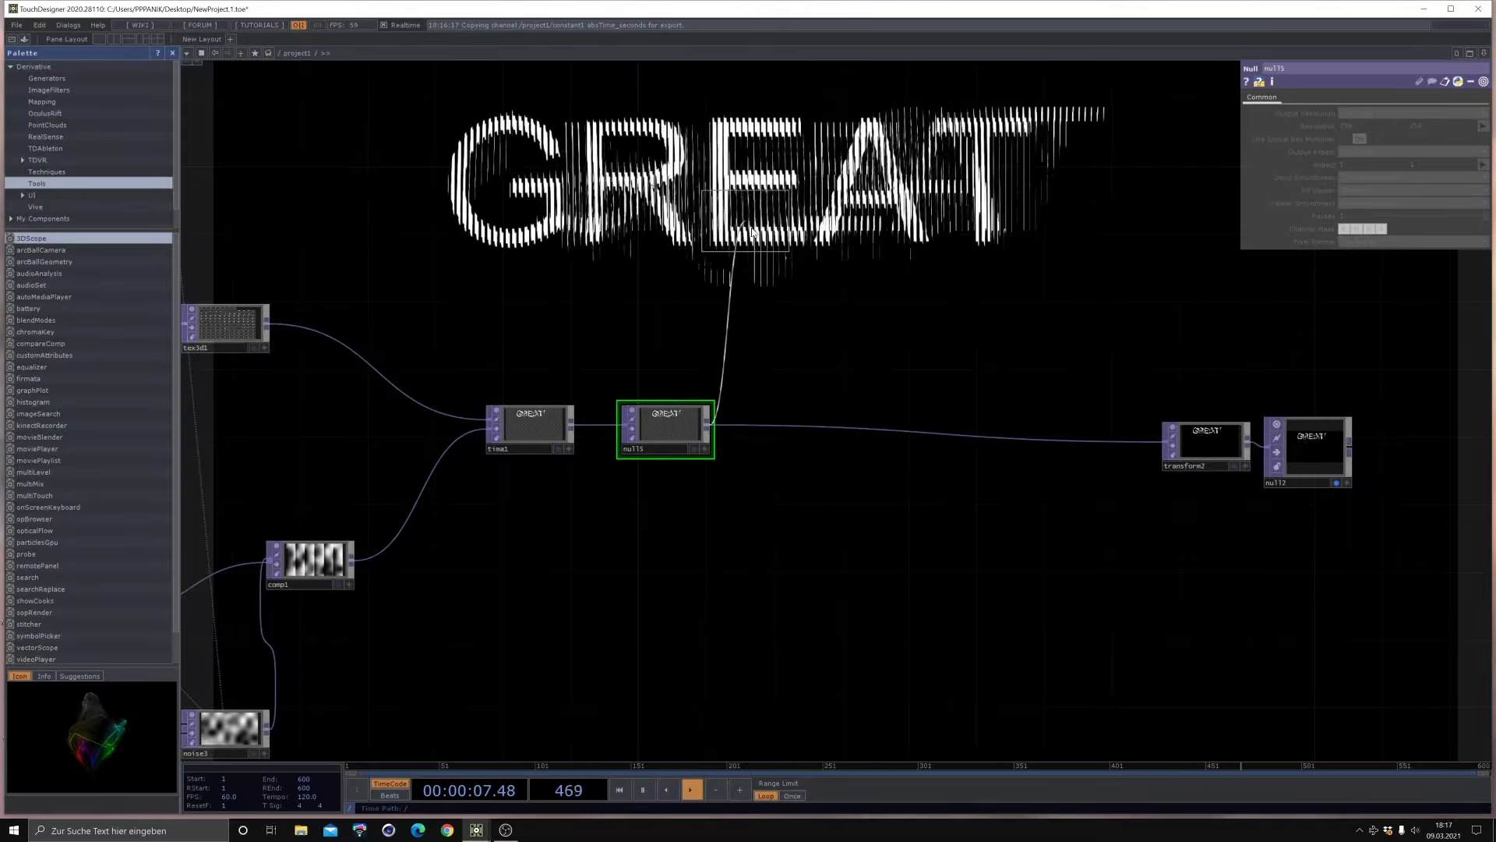
{"action": "left_click", "coordinate": [816, 283]}
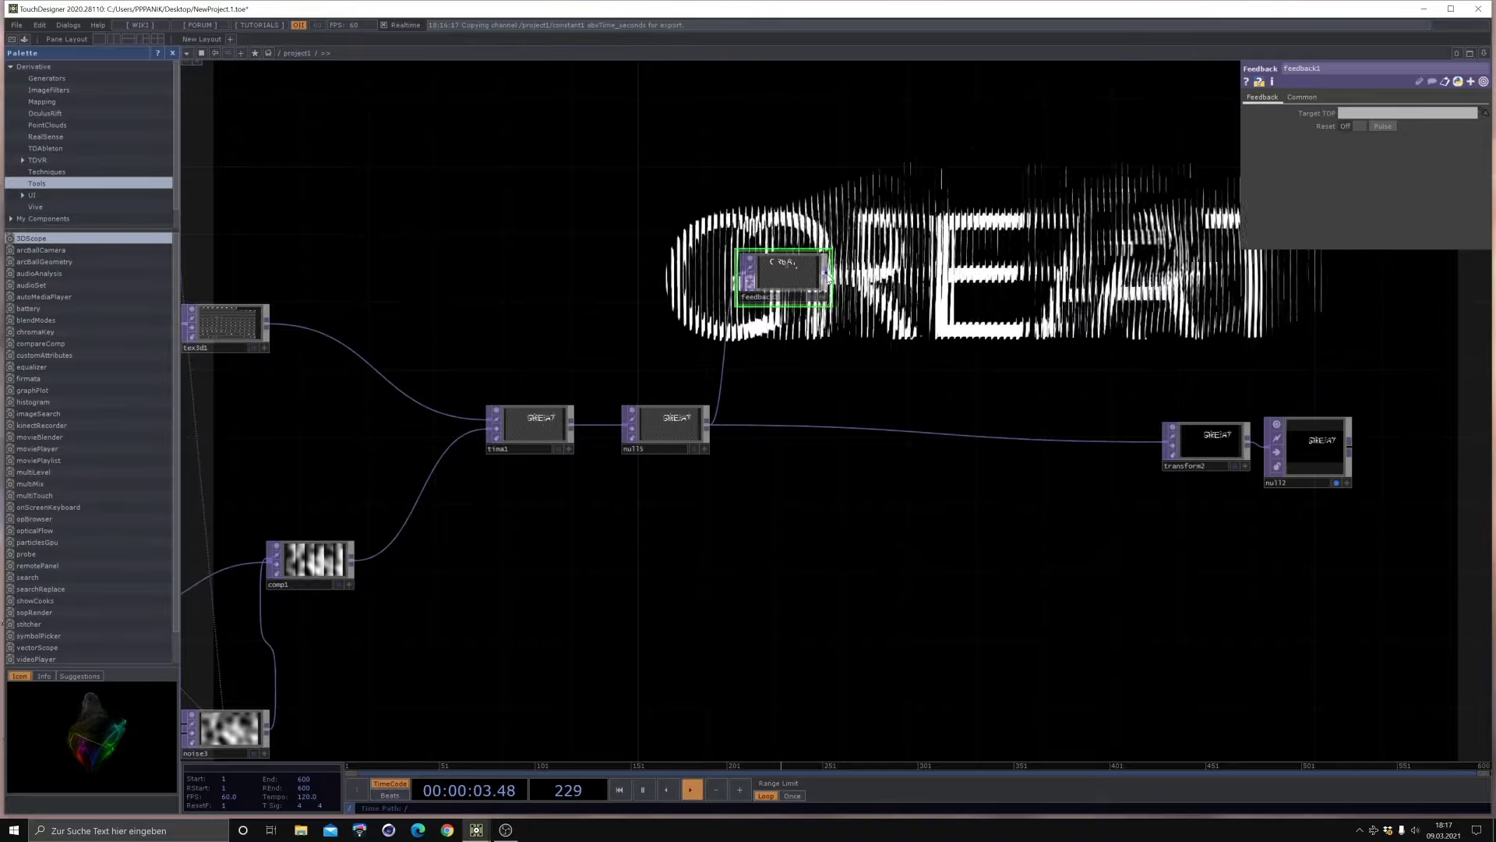
Step: Insert a Composite TOP on the connection between null5 and transform2
{"action": "right_click", "coordinate": [901, 433]}
{"action": "left_click", "coordinate": [913, 425]}
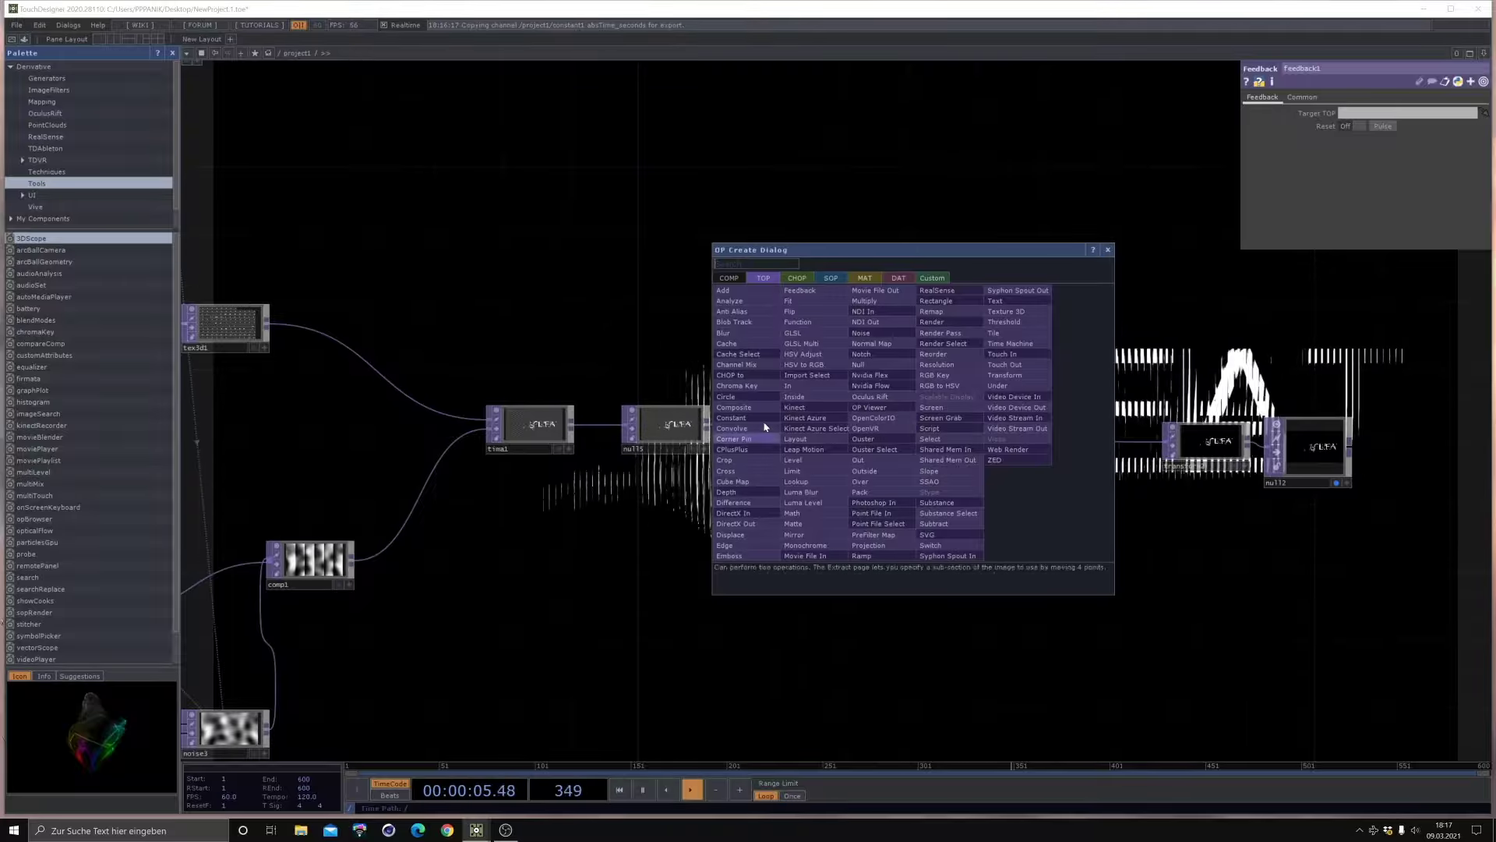
{"action": "left_click", "coordinate": [733, 407]}
{"action": "left_click", "coordinate": [985, 445]}
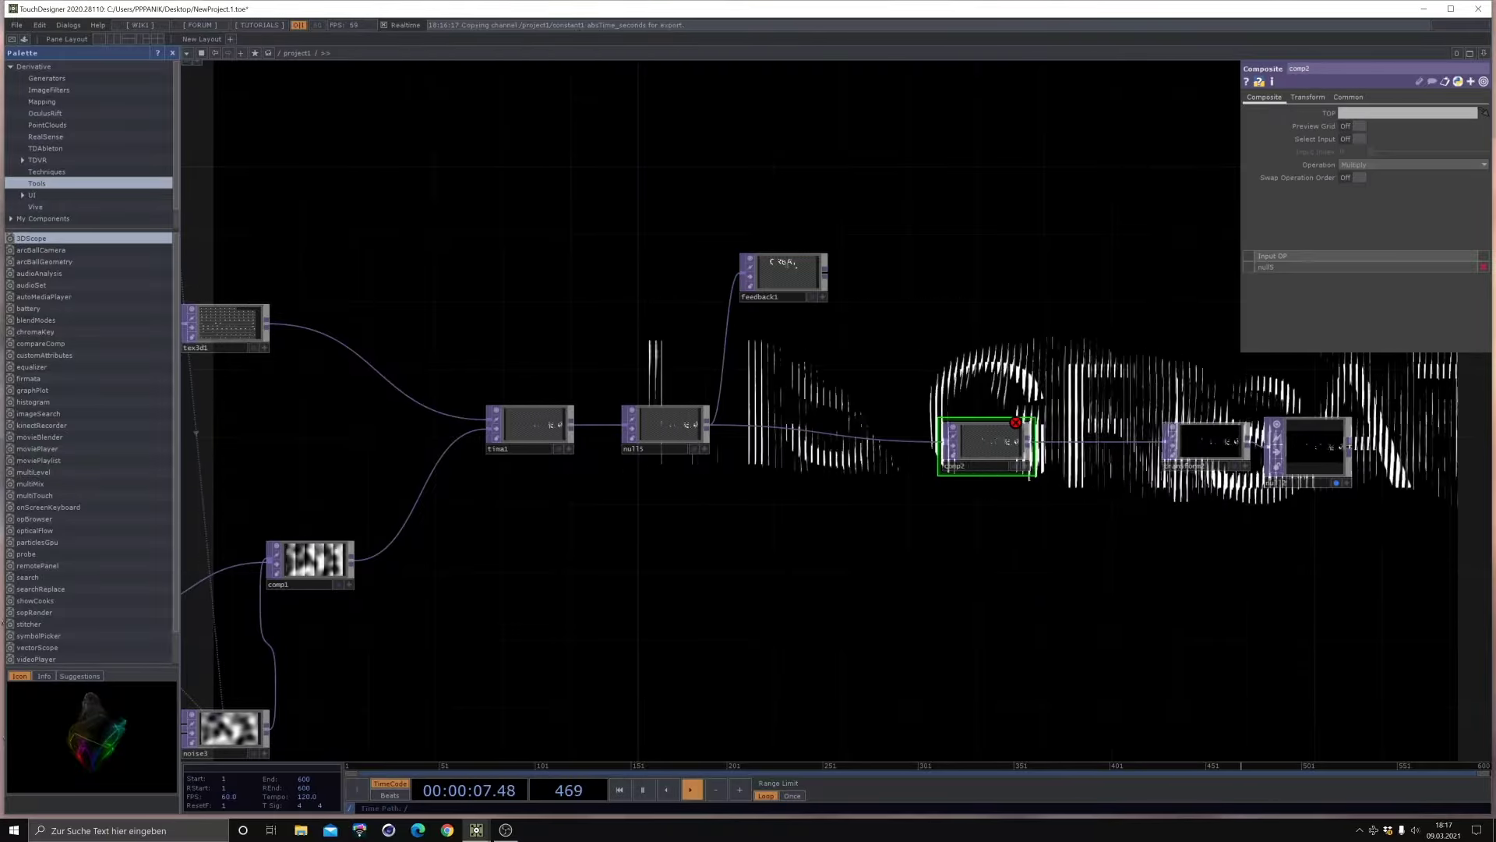
Step: Set comp2's operation to Over, connect feedback1 as its second input and make comp2 the feedback's Target TOP
{"action": "left_click", "coordinate": [1376, 166]}
{"action": "left_click", "coordinate": [1414, 254]}
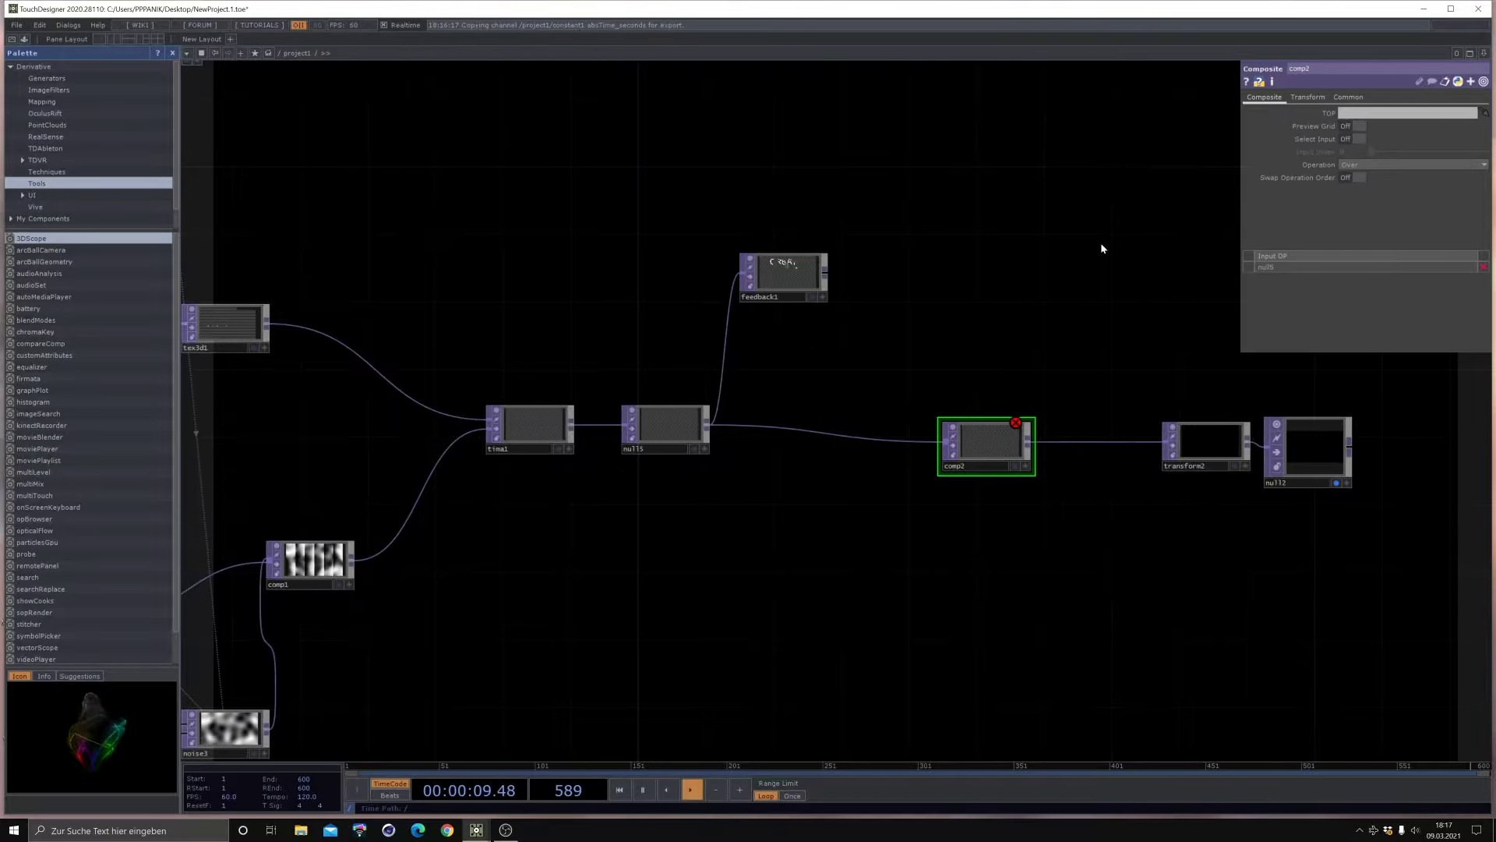
{"action": "left_click_drag", "start_coordinate": [828, 272], "coordinate": [944, 441]}
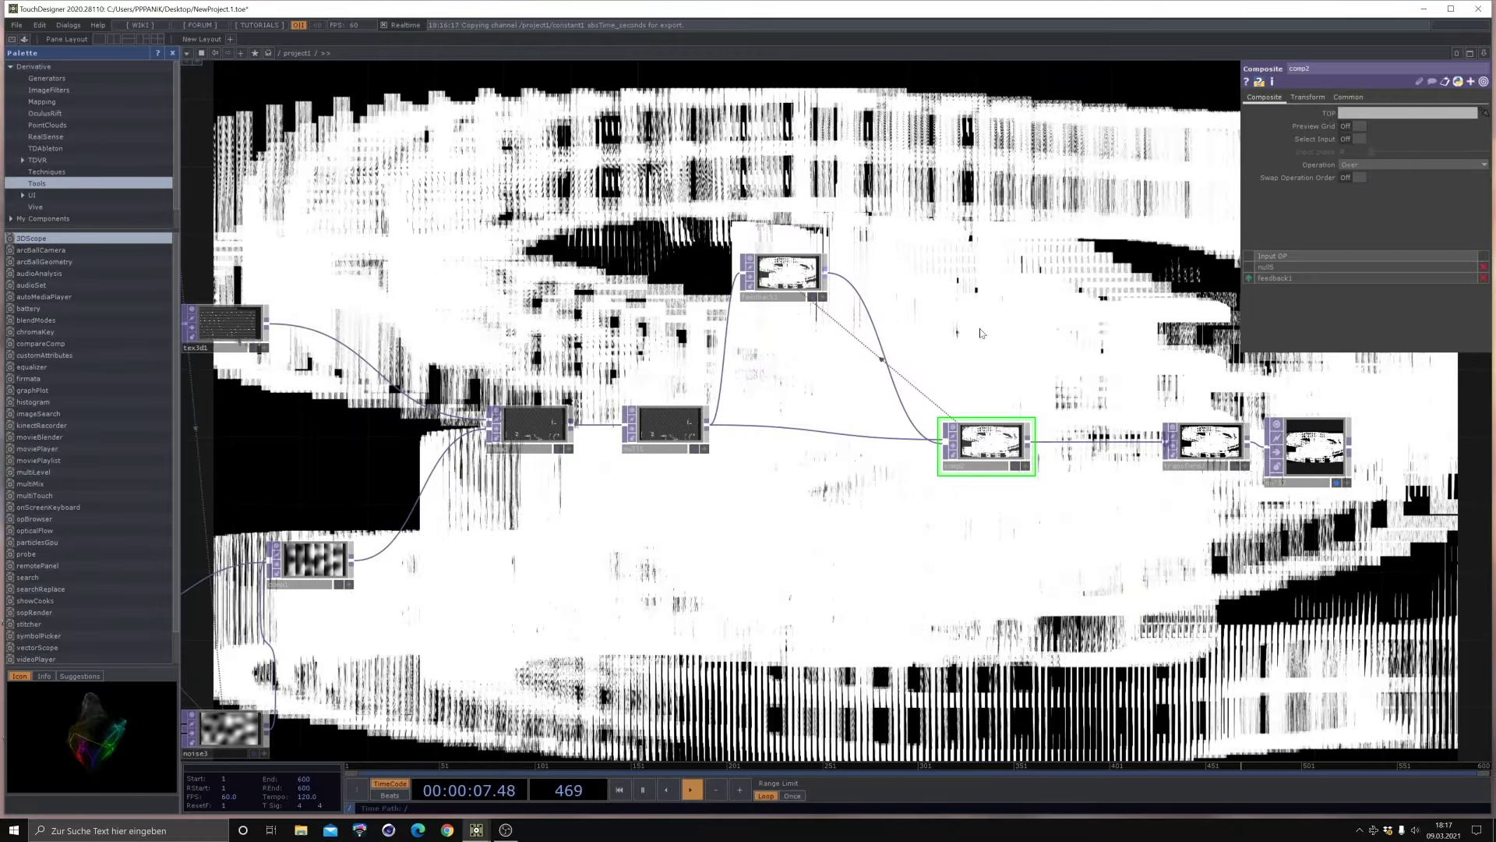
Step: Insert a Level TOP between feedback1 and comp2 and lower its post Opacity slightly below 1
{"action": "left_click", "coordinate": [891, 325]}
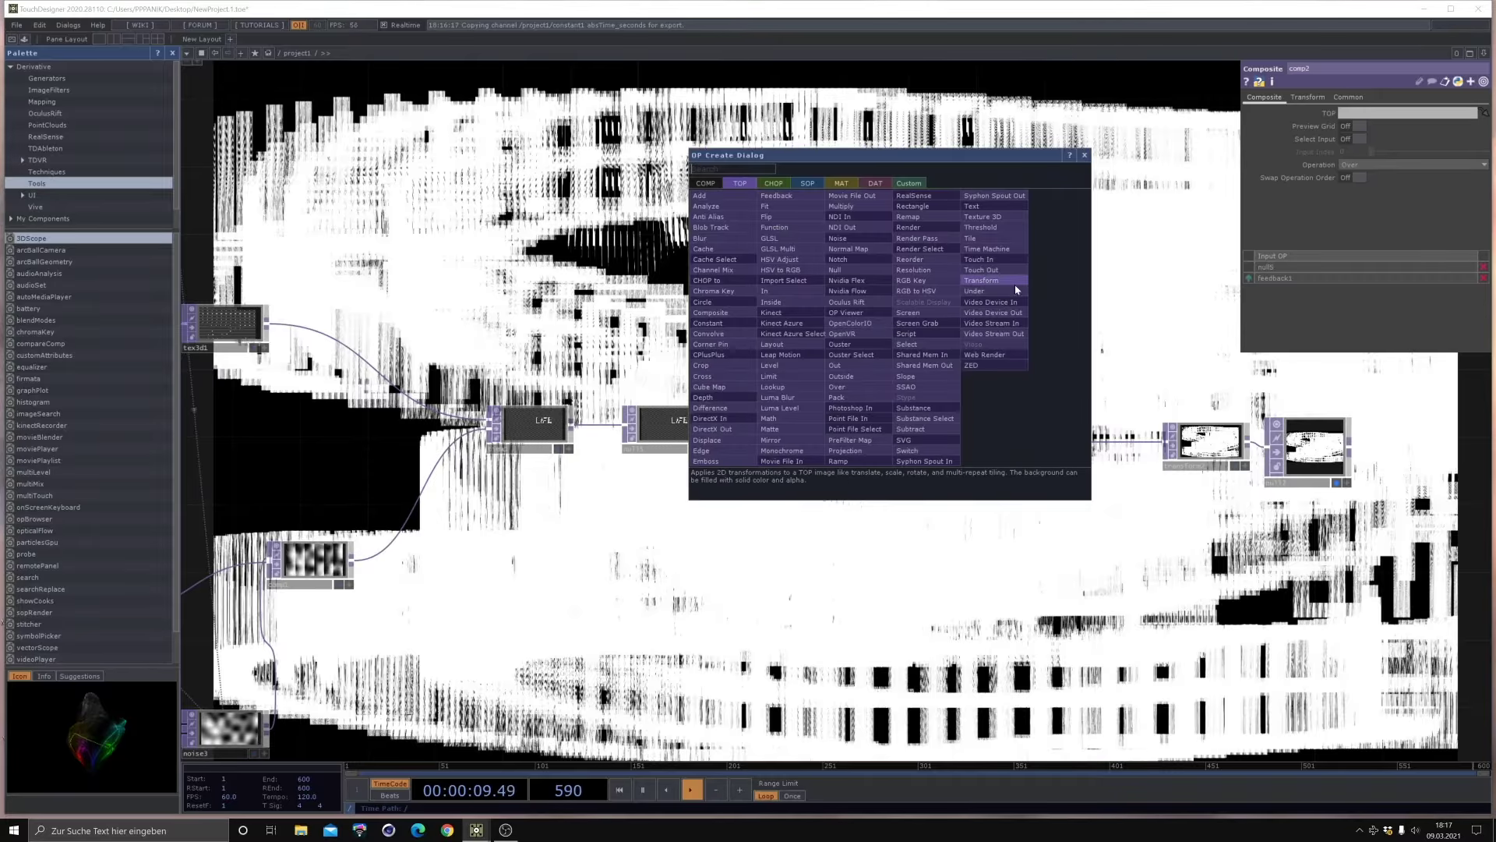
{"action": "left_click", "coordinate": [770, 365]}
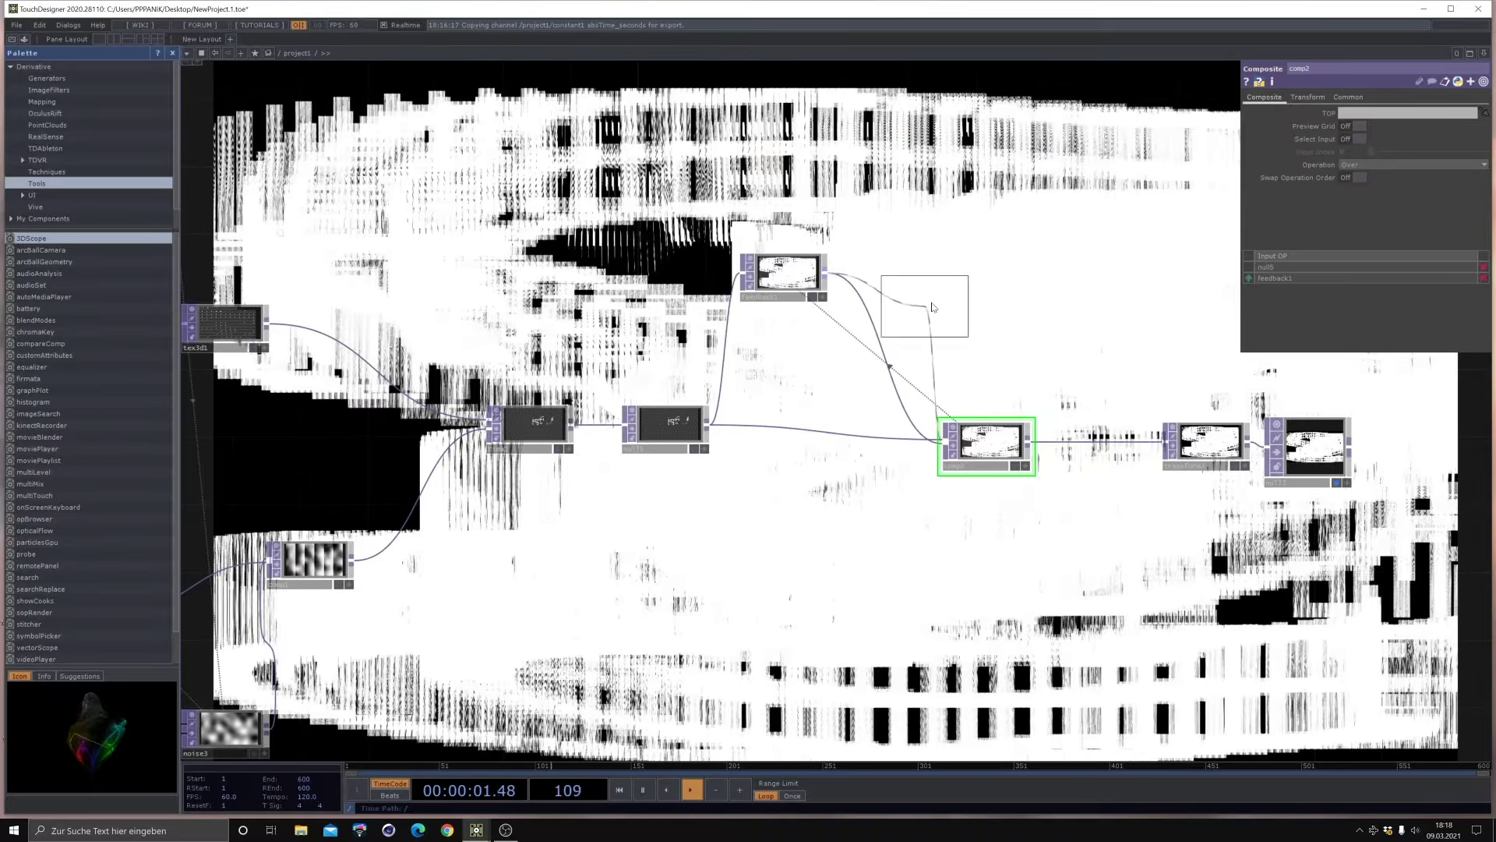
{"action": "left_click", "coordinate": [967, 310]}
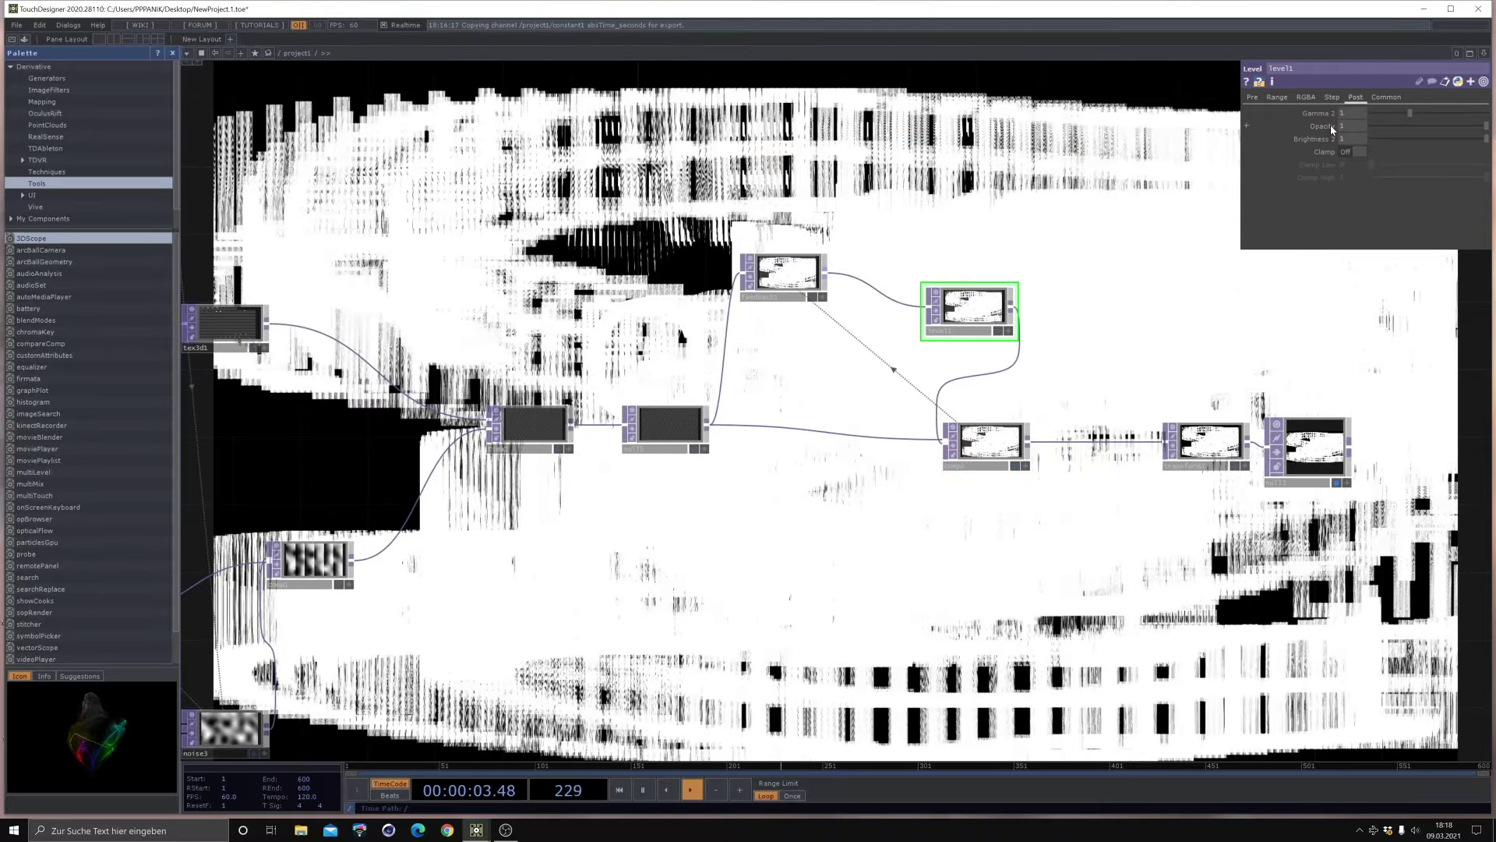
{"action": "middle_click_drag", "start_coordinate": [1330, 125], "coordinate": [1325, 106]}
Step: Add a Keyboard In CHOP for the 1 key above feedback1 and export its k1 channel to feedback1's Reset
{"action": "left_click_drag", "start_coordinate": [890, 266], "coordinate": [1193, 412]}
{"action": "scroll", "coordinate": [1295, 482], "scroll_direction": "down", "scroll_amount": 3}
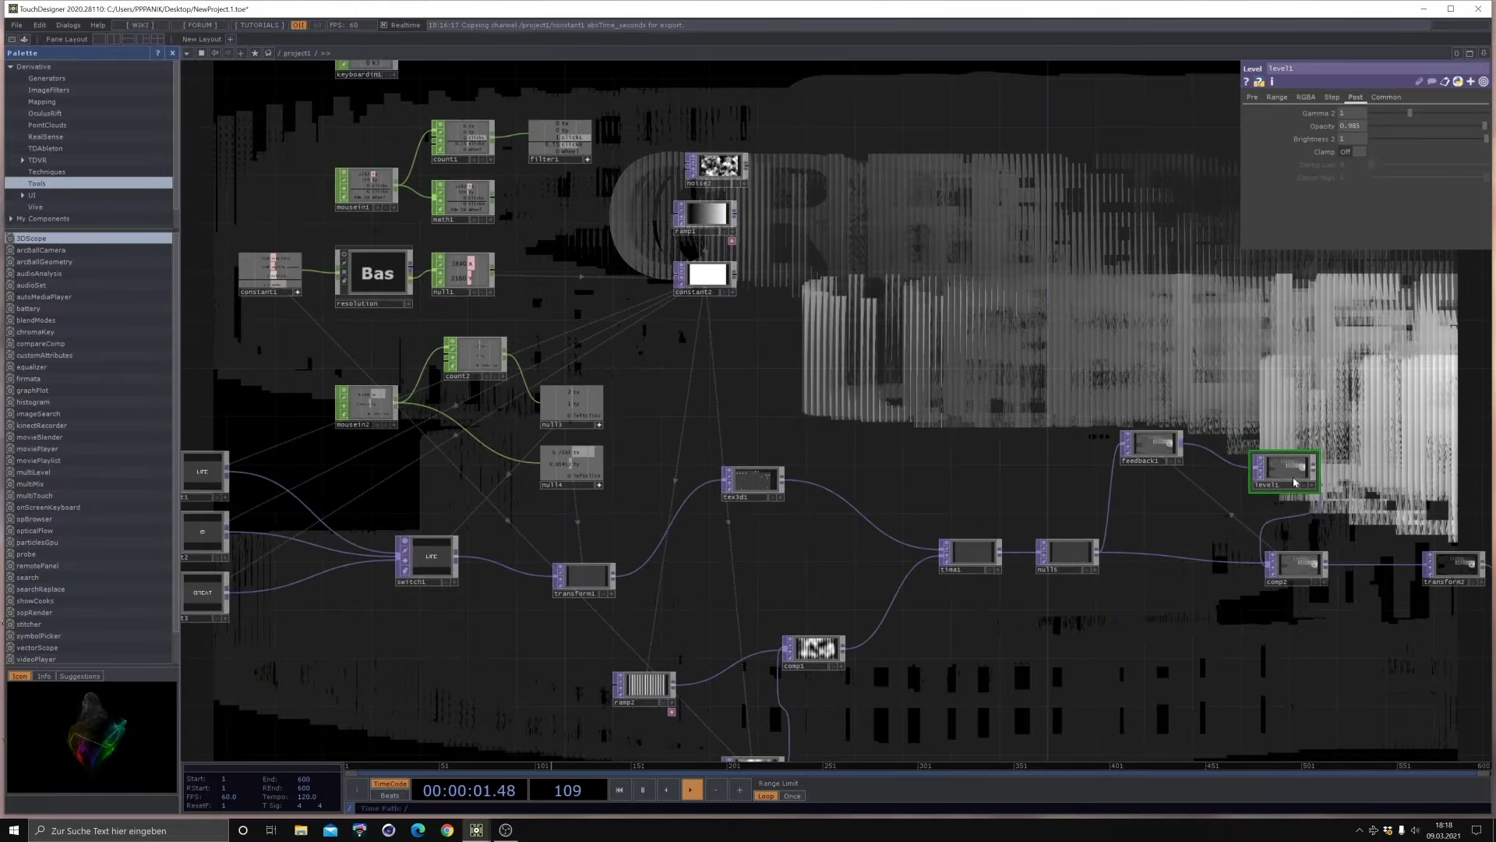
{"action": "left_click_drag", "start_coordinate": [1295, 481], "coordinate": [1115, 435]}
{"action": "scroll", "coordinate": [1115, 435], "scroll_direction": "up", "scroll_amount": 3}
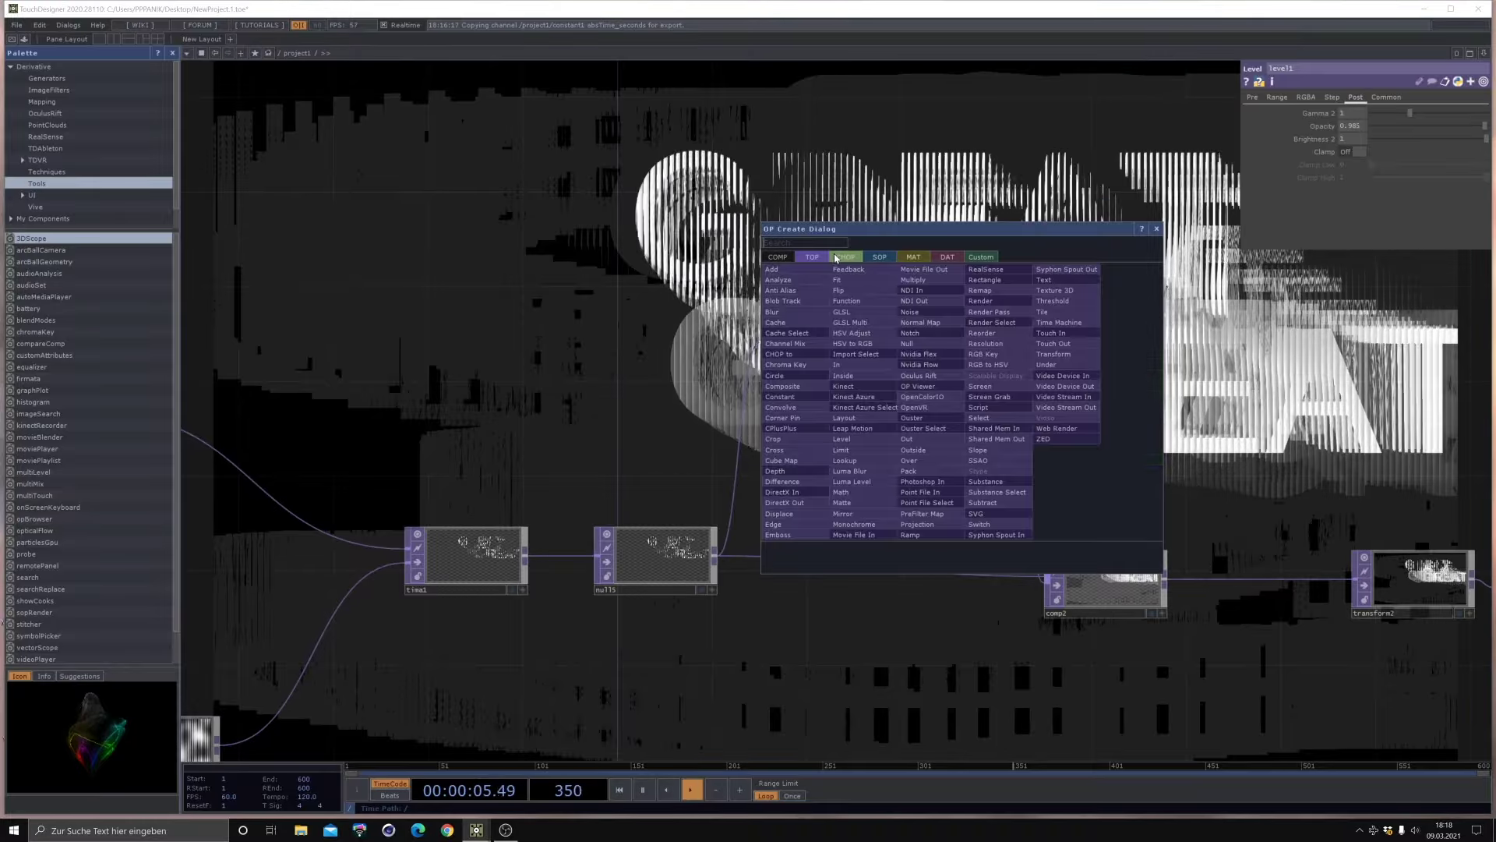
{"action": "left_click", "coordinate": [841, 257]}
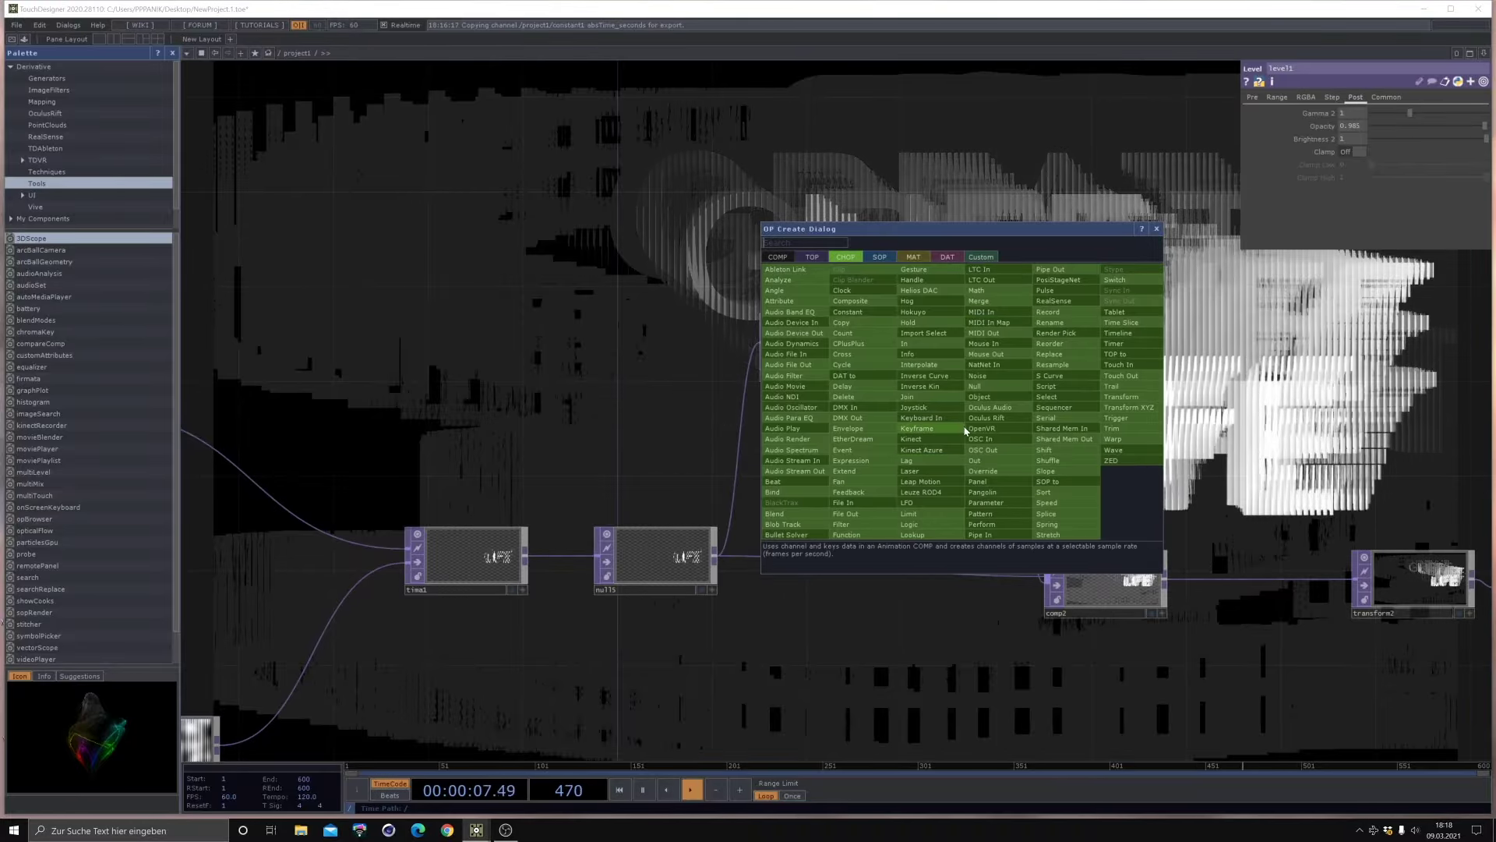
{"action": "left_click", "coordinate": [927, 418]}
{"action": "left_click", "coordinate": [812, 228]}
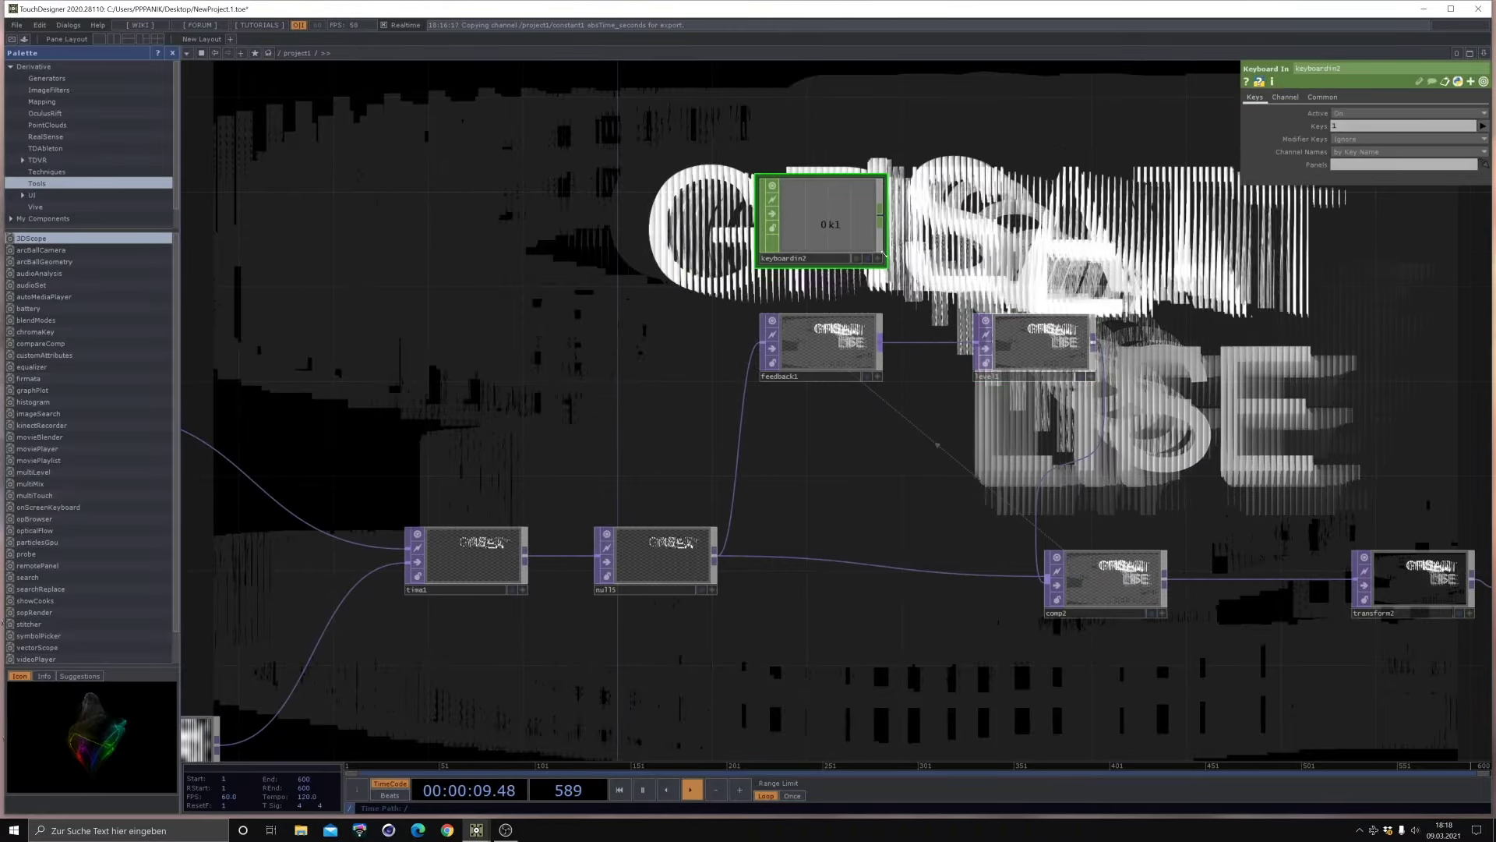
{"action": "left_click", "coordinate": [826, 331]}
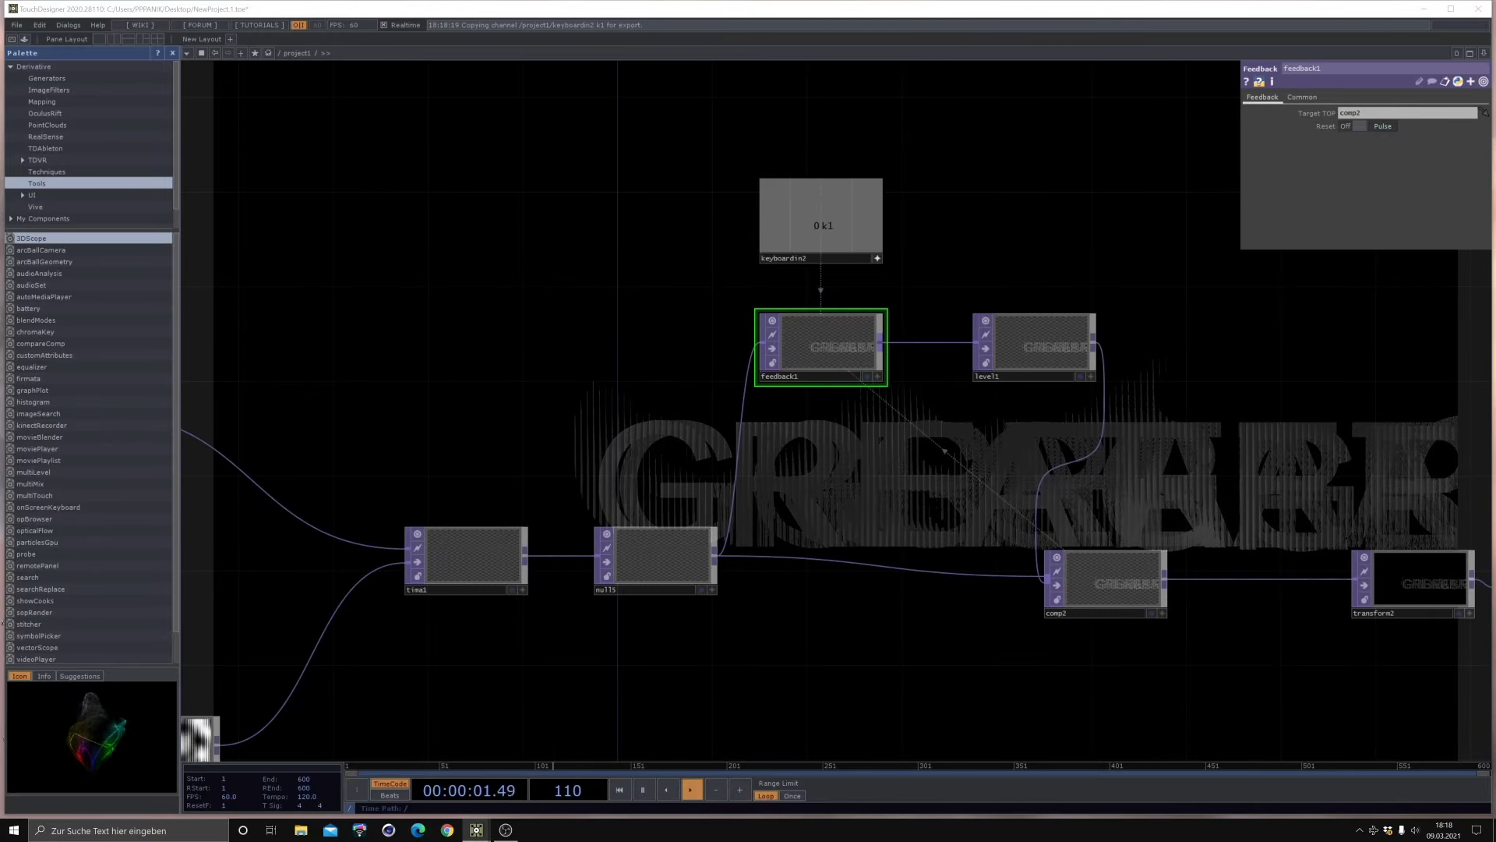
Step: Set level1's Opacity to 0.97 and test the keyboard-triggered feedback reset
{"action": "left_click", "coordinate": [1033, 343]}
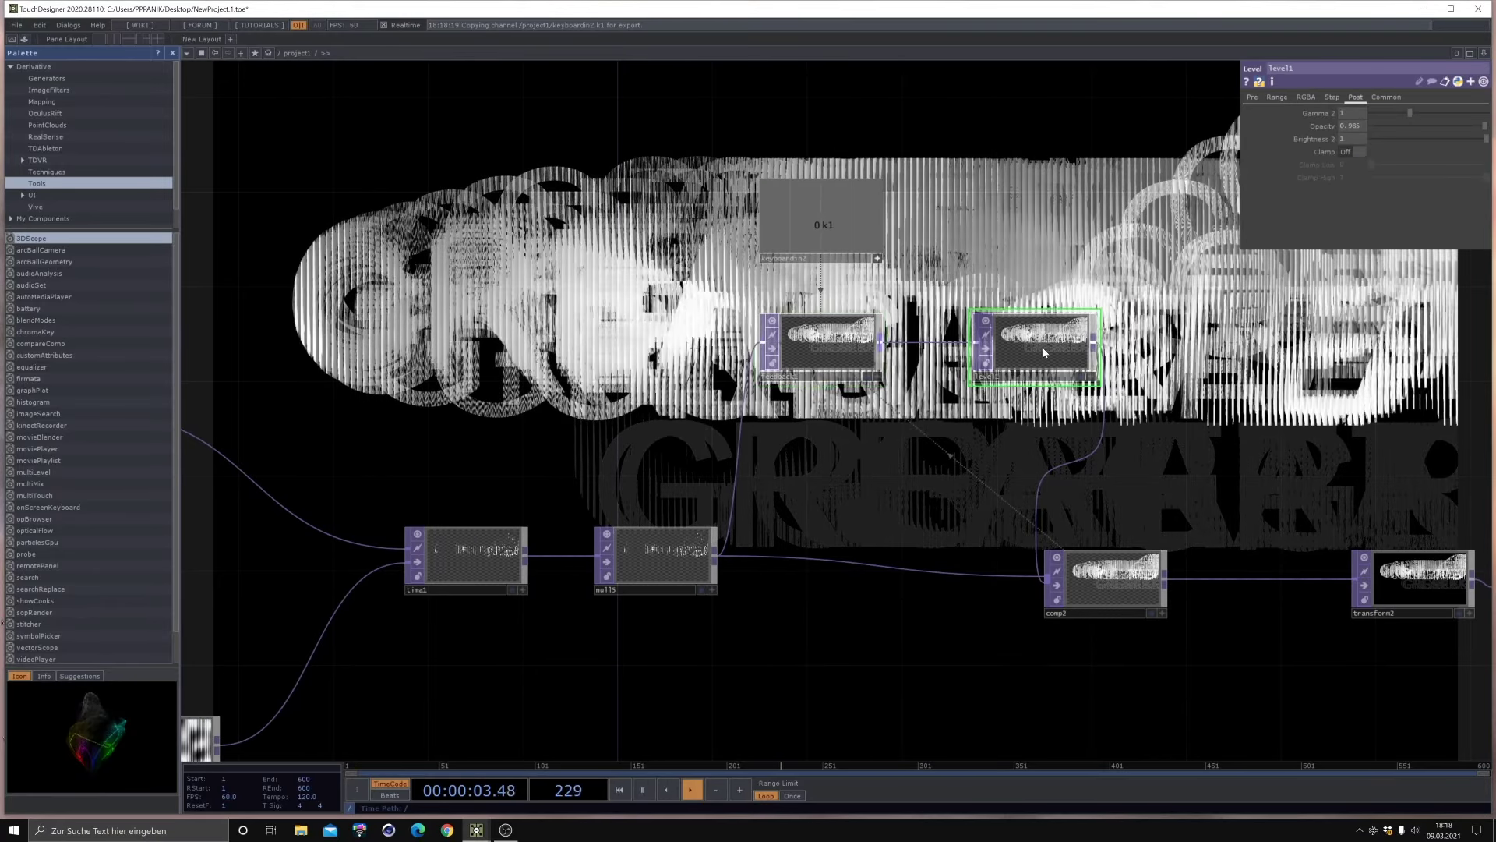
{"action": "left_click", "coordinate": [1353, 128]}
{"action": "type", "text": "0.97"}
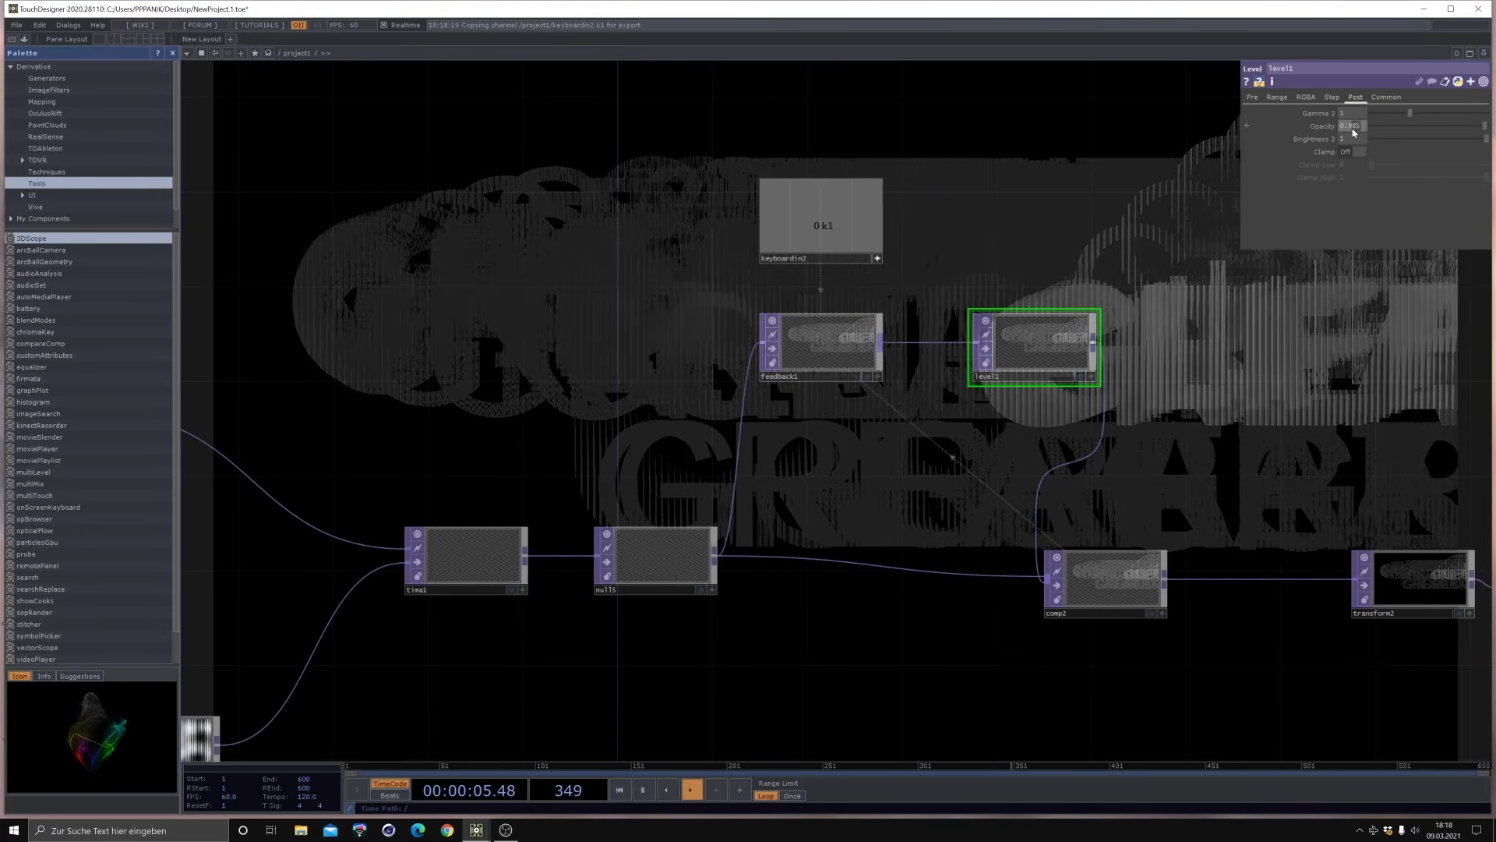
{"action": "key", "text": "Return"}
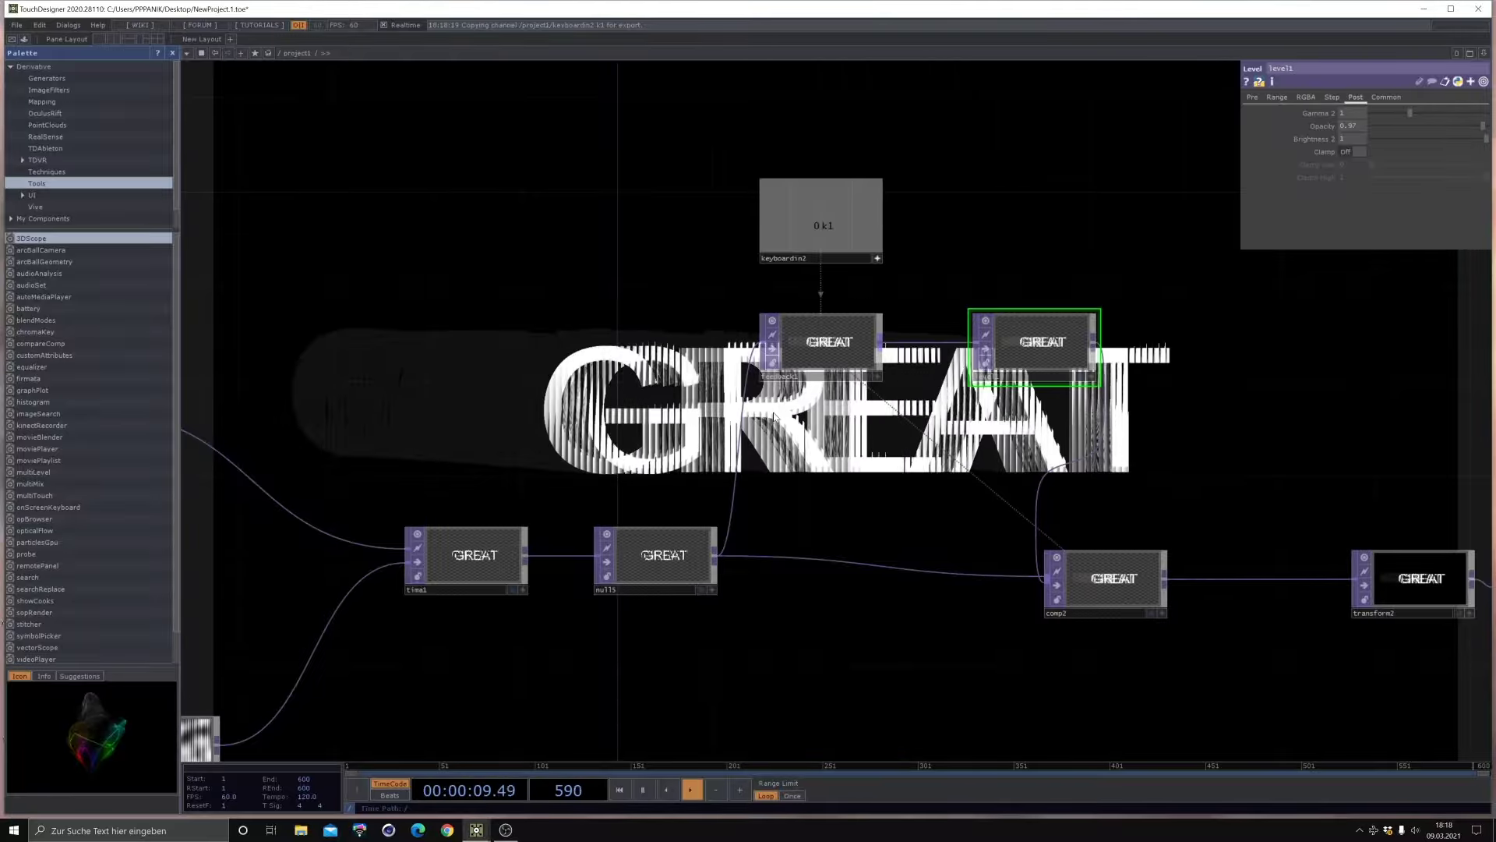
{"action": "key", "text": "1"}
Step: Spread feedback1 and level1 apart and insert a Transform TOP between them with a slightly negative Y Translate
{"action": "left_click_drag", "start_coordinate": [830, 358], "coordinate": [783, 359]}
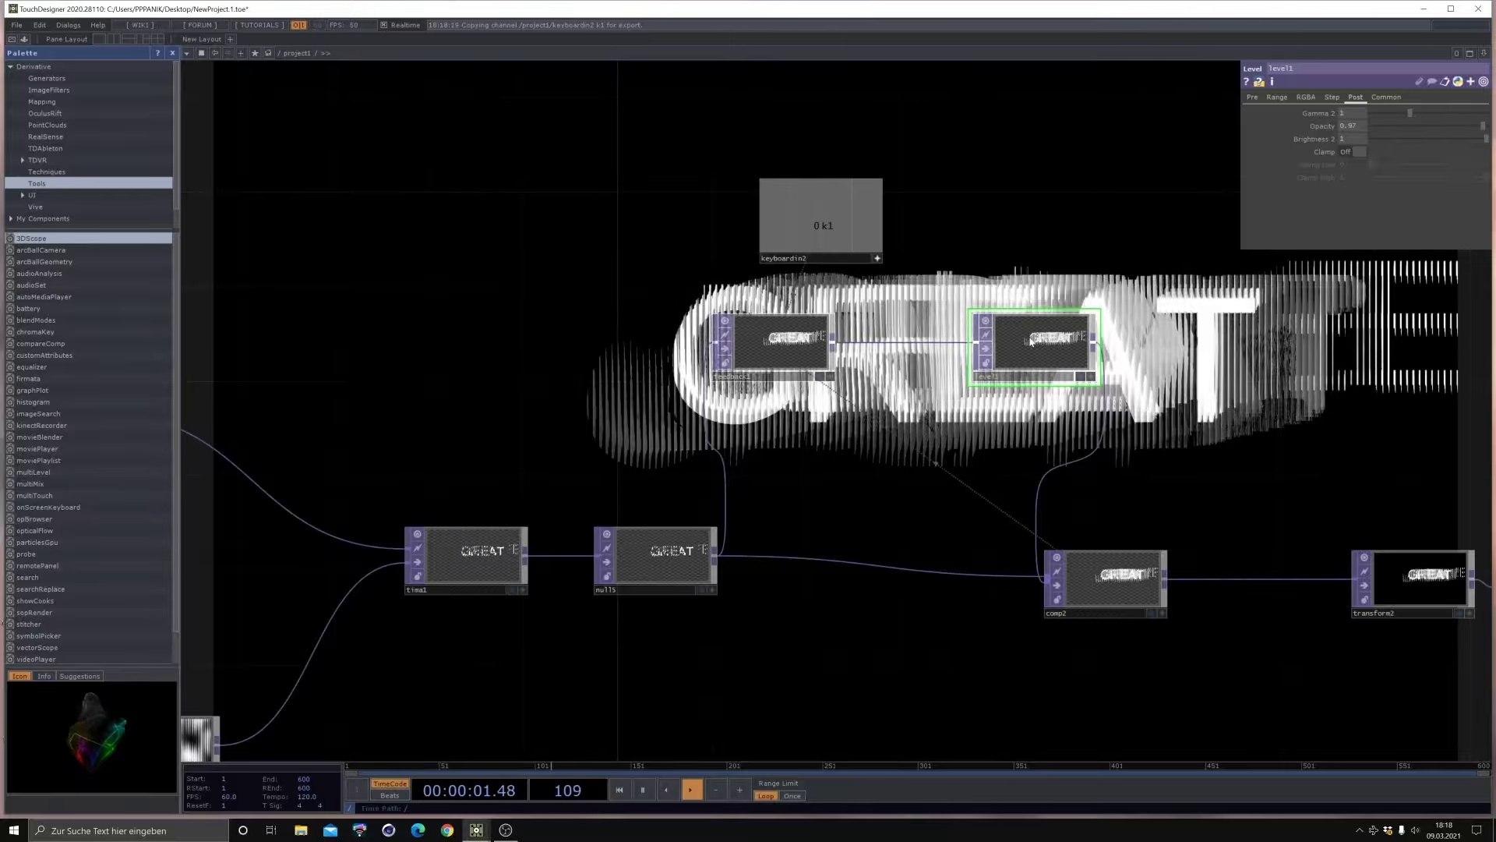
{"action": "left_click_drag", "start_coordinate": [1029, 356], "coordinate": [1122, 356]}
{"action": "left_click_drag", "start_coordinate": [818, 343], "coordinate": [773, 343]}
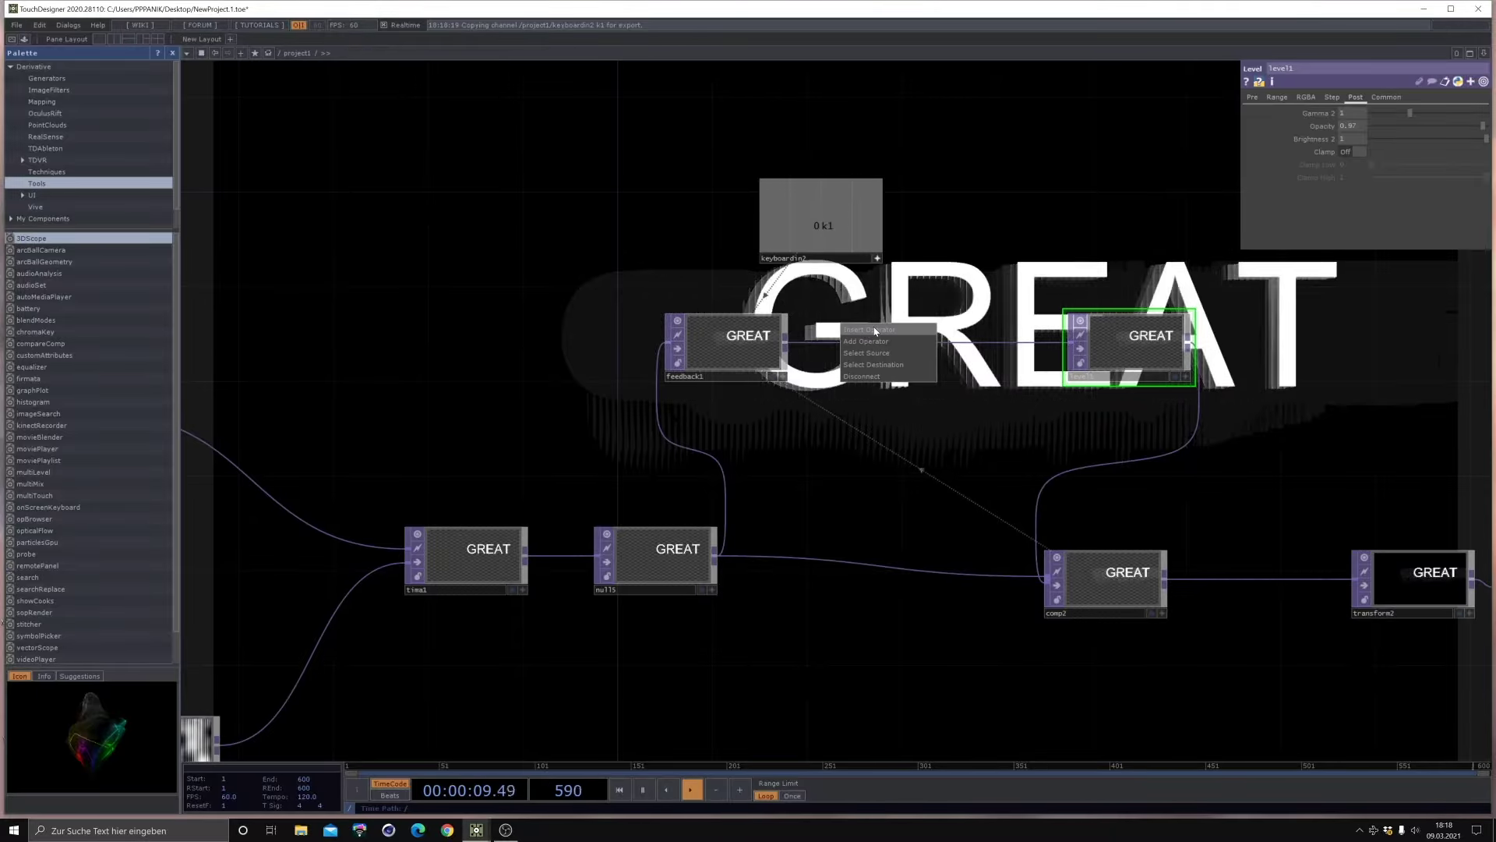
{"action": "left_click", "coordinate": [875, 330]}
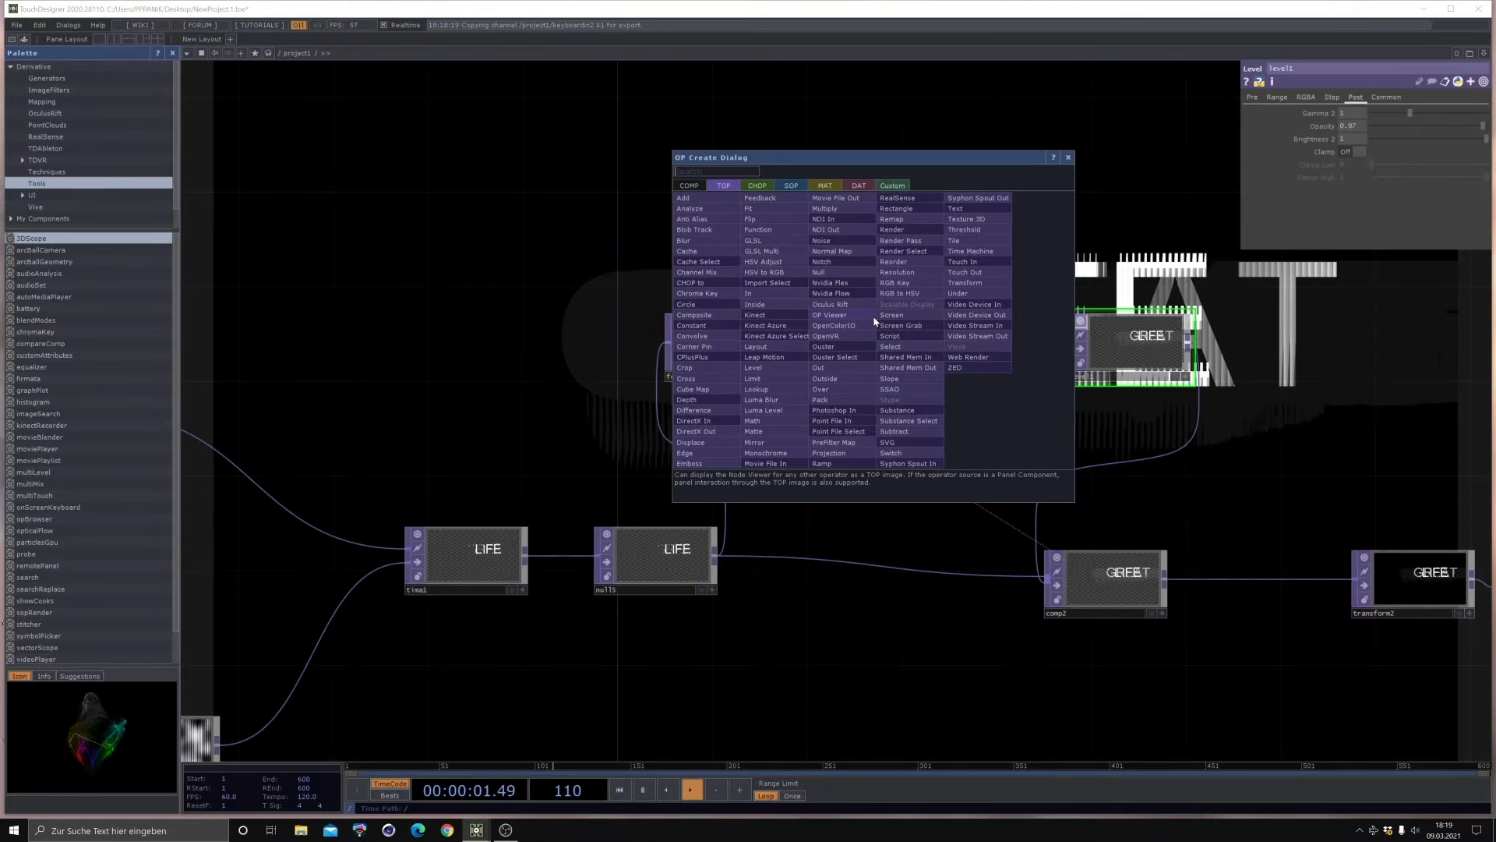
{"action": "left_click", "coordinate": [973, 285]}
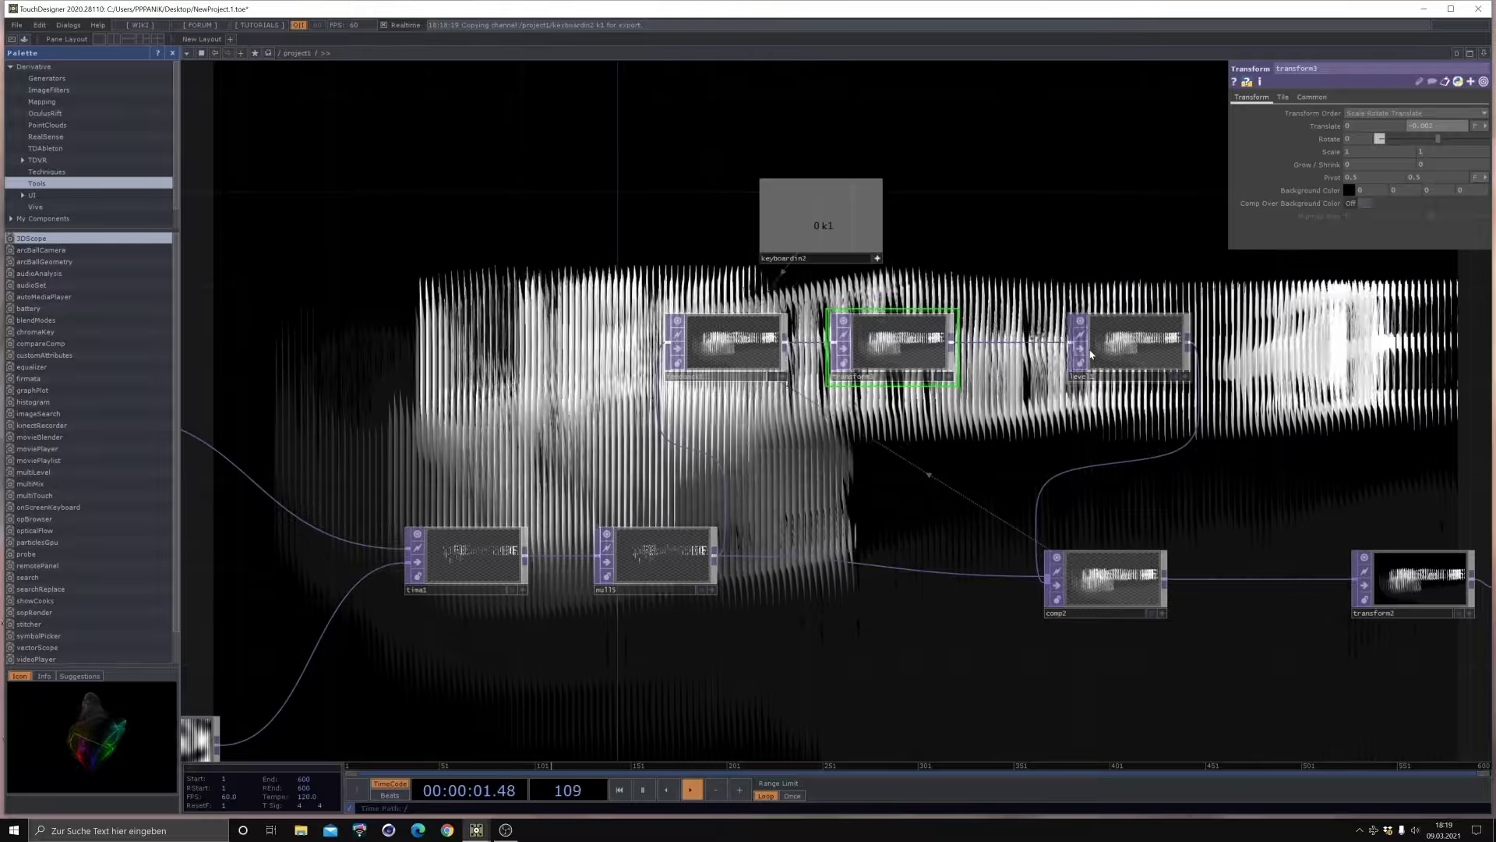
Step: Raise level1's Black Level to 0.05 and lower its Brightness 1 slightly below 1
{"action": "left_click", "coordinate": [1128, 346]}
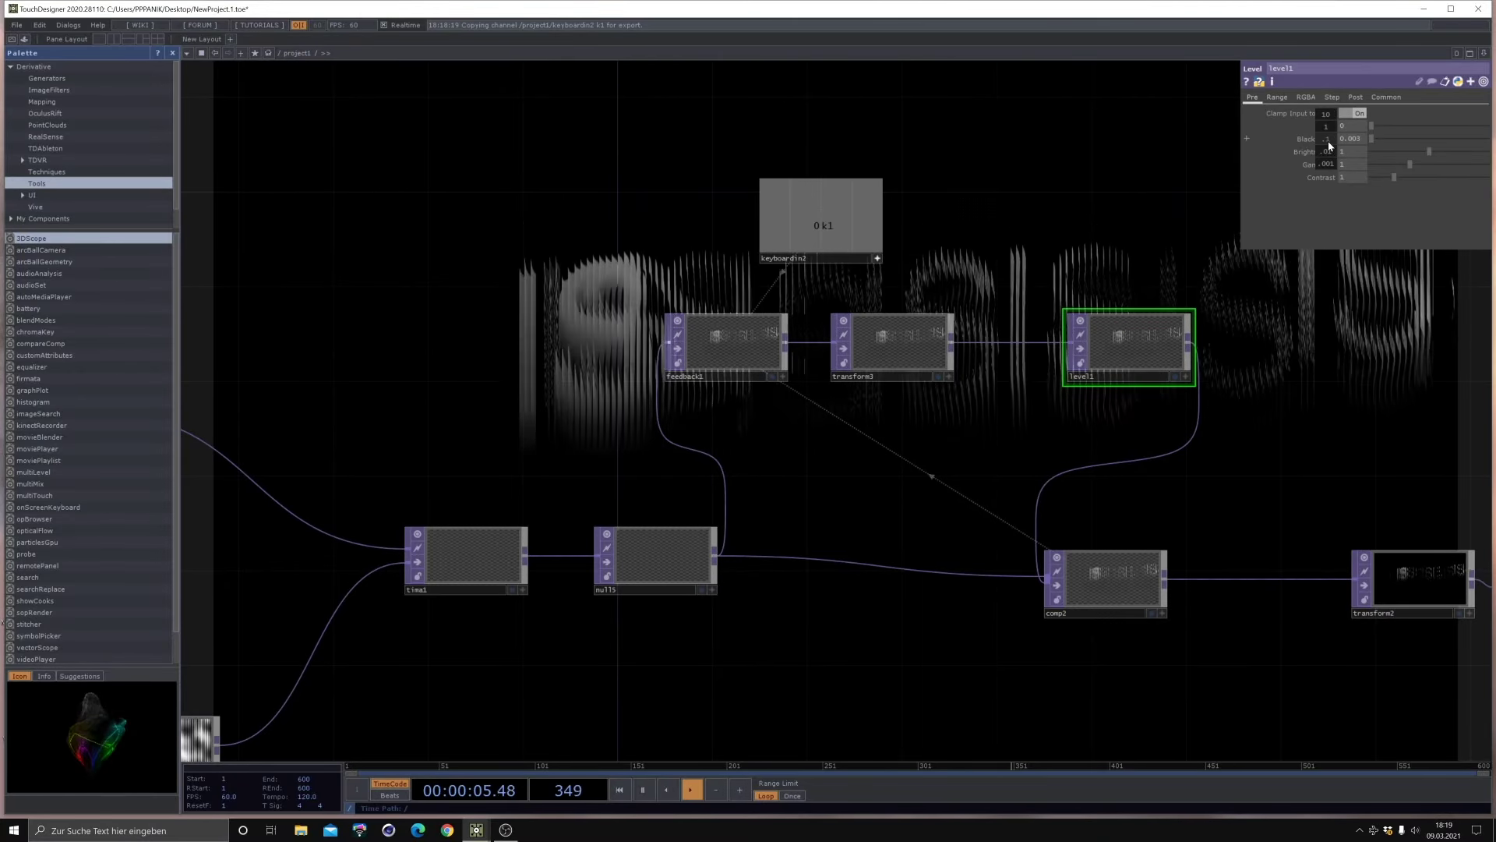
{"action": "middle_click_drag", "start_coordinate": [1327, 165], "coordinate": [1327, 161]}
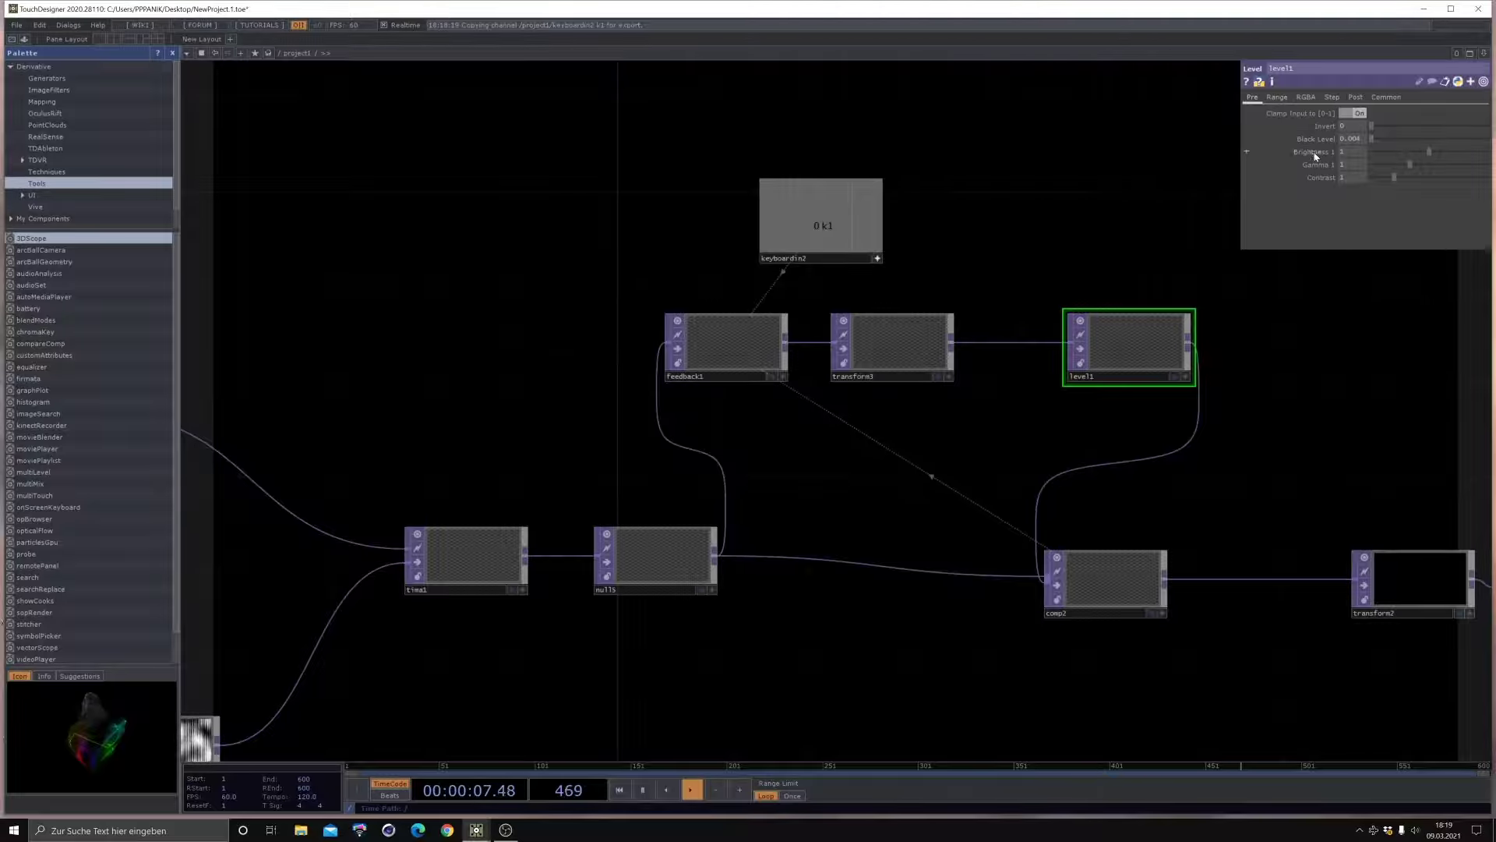
{"action": "middle_click_drag", "start_coordinate": [1312, 177], "coordinate": [1306, 178]}
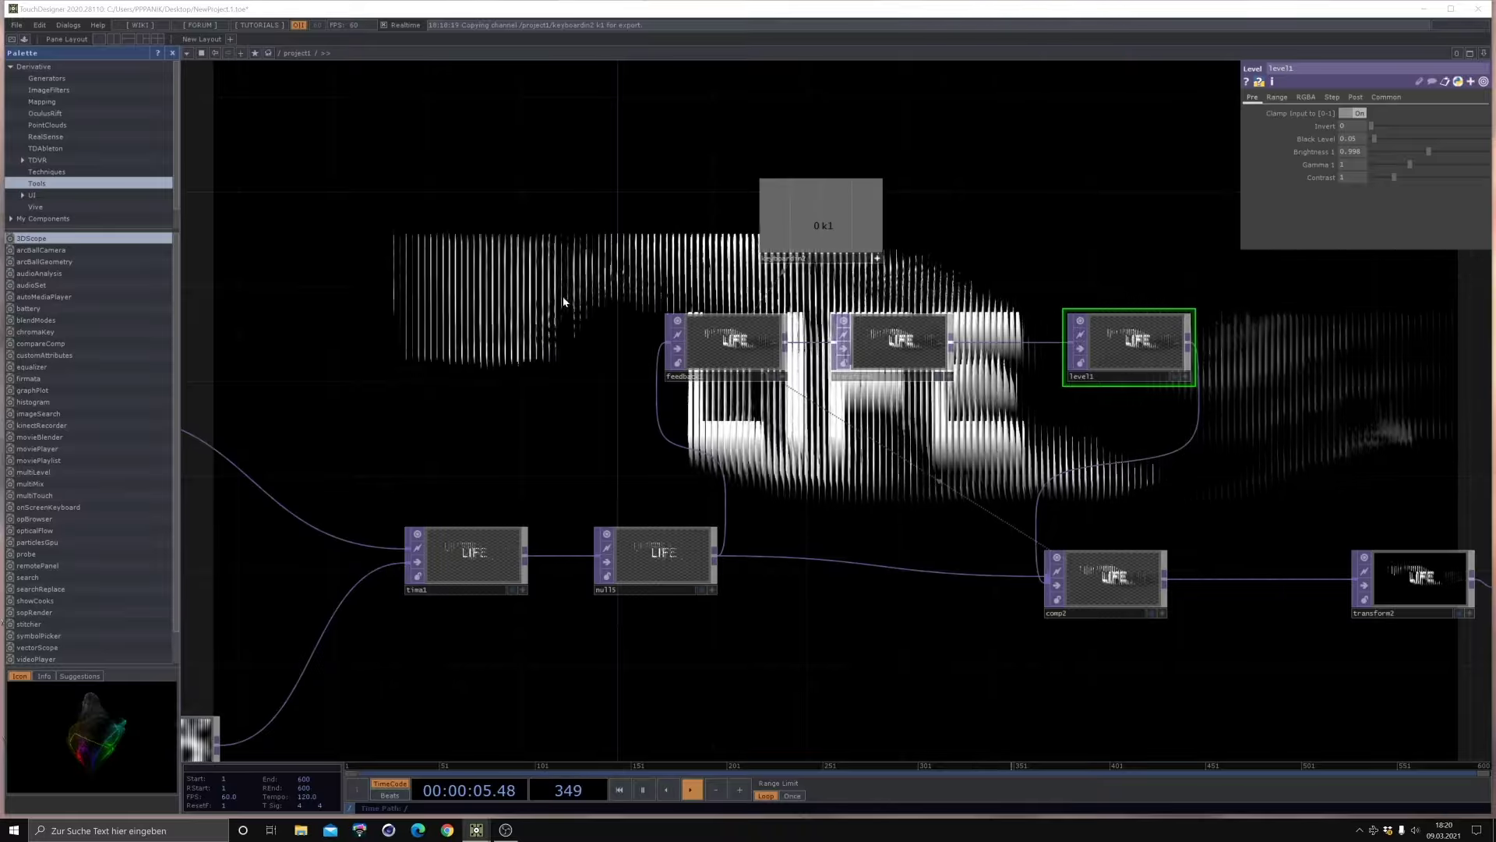
Step: Rearrange comp2, time1 and null5 so the feedback loop is laid out more clearly
{"action": "scroll", "coordinate": [537, 298], "scroll_direction": "down", "scroll_amount": 2}
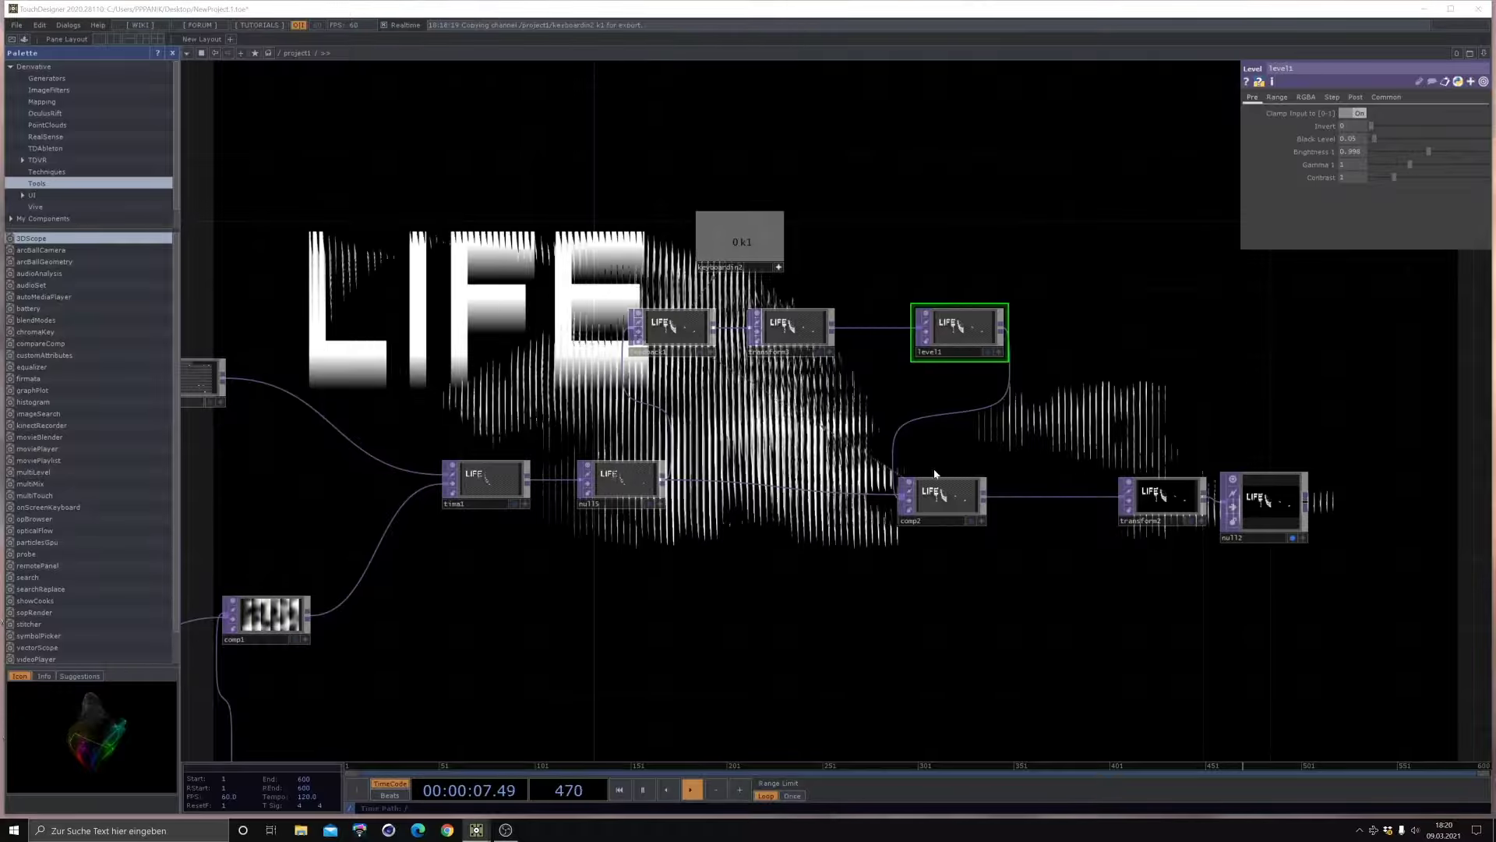
{"action": "left_click_drag", "start_coordinate": [942, 499], "coordinate": [959, 465]}
{"action": "left_click_drag", "start_coordinate": [498, 491], "coordinate": [498, 576]}
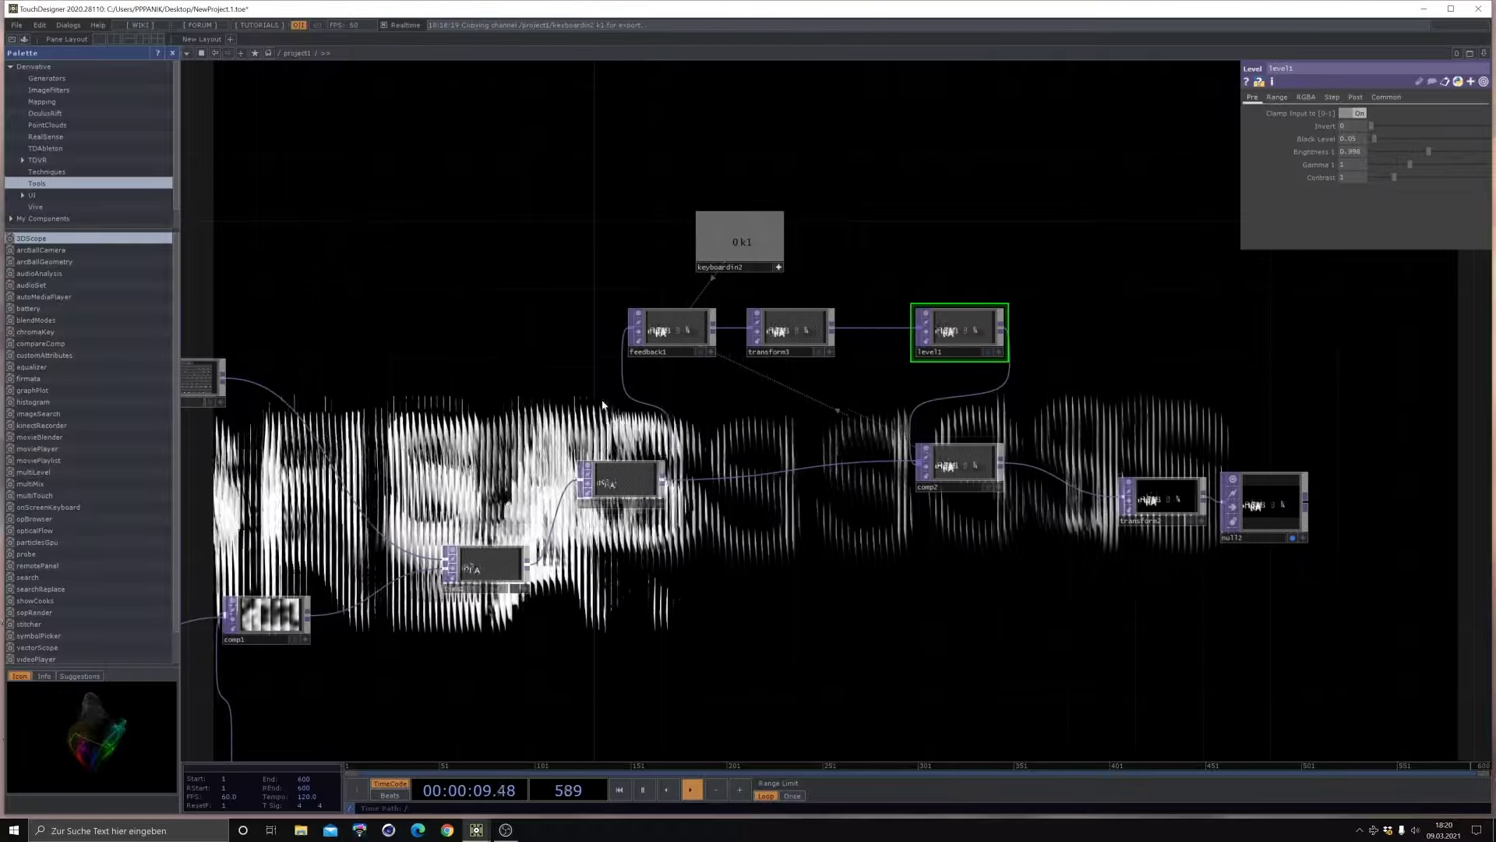
{"action": "left_click_drag", "start_coordinate": [602, 480], "coordinate": [619, 444]}
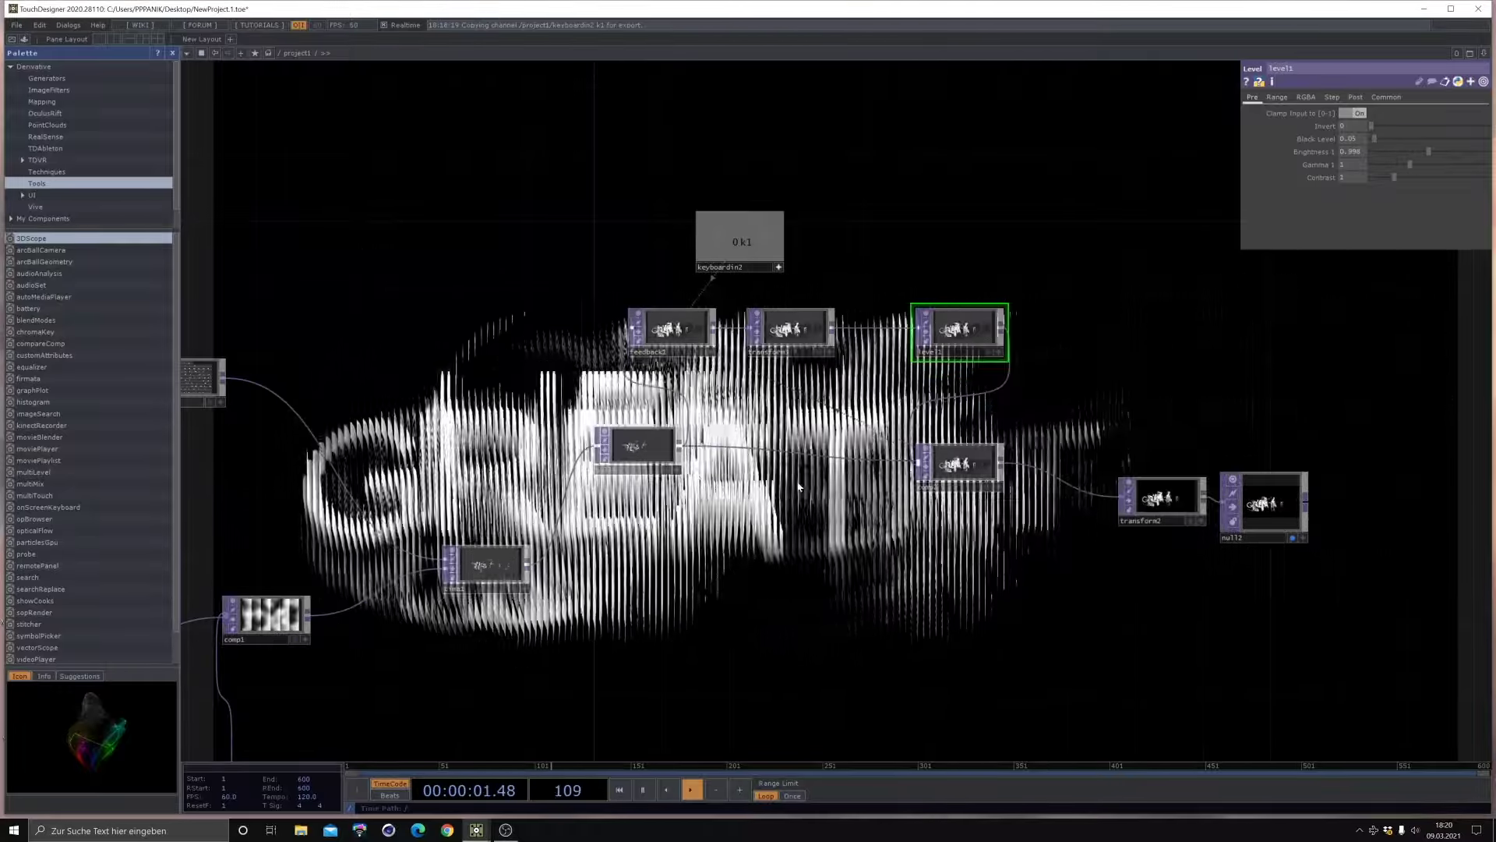
Step: Insert a Switch TOP into the connection between comp2 and transform2
{"action": "right_click", "coordinate": [1061, 483]}
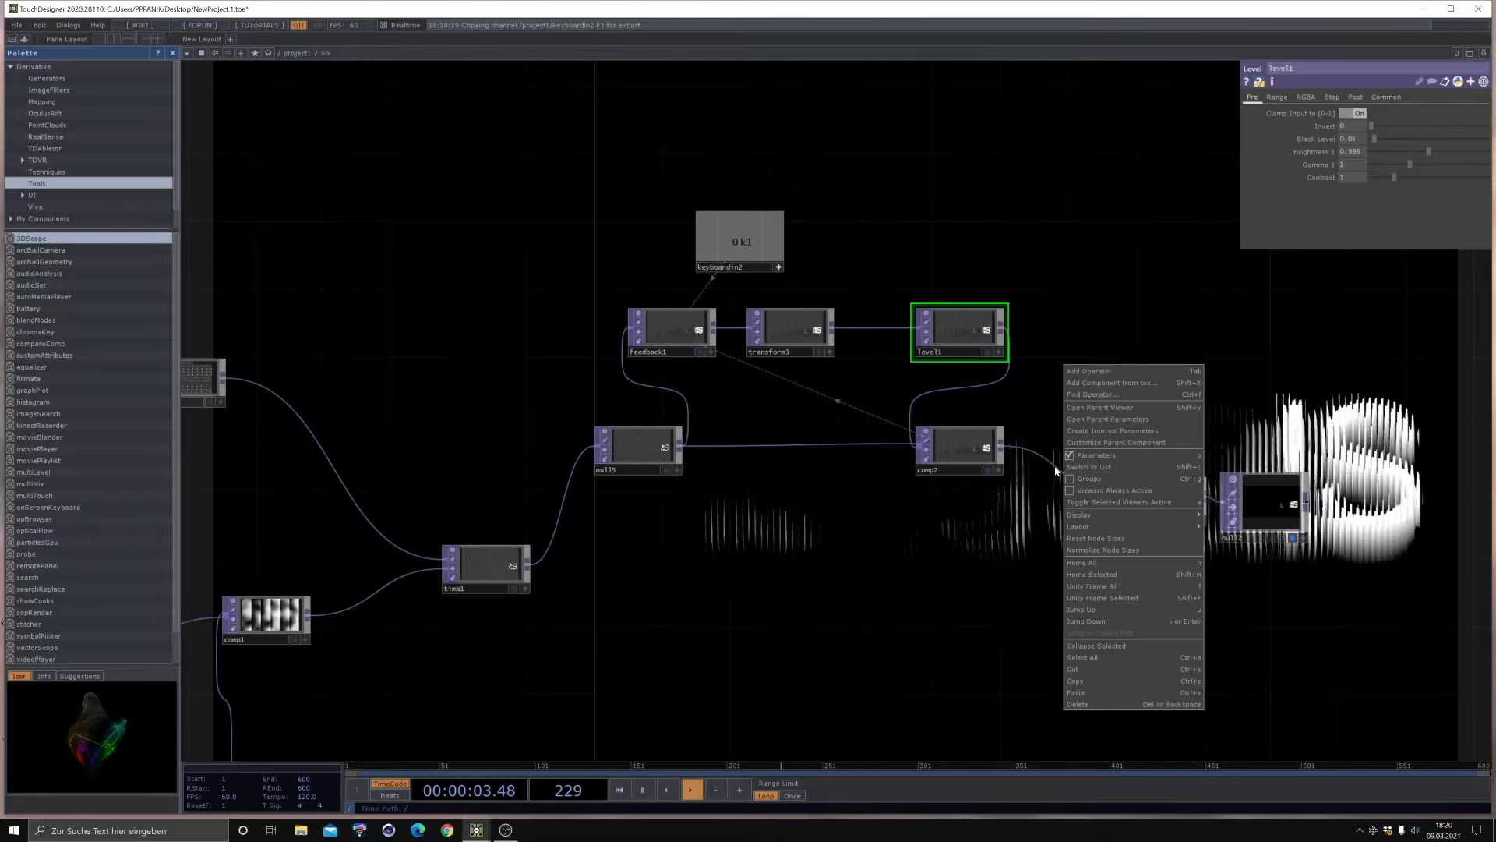
{"action": "left_click", "coordinate": [1054, 466]}
{"action": "right_click", "coordinate": [1053, 466]}
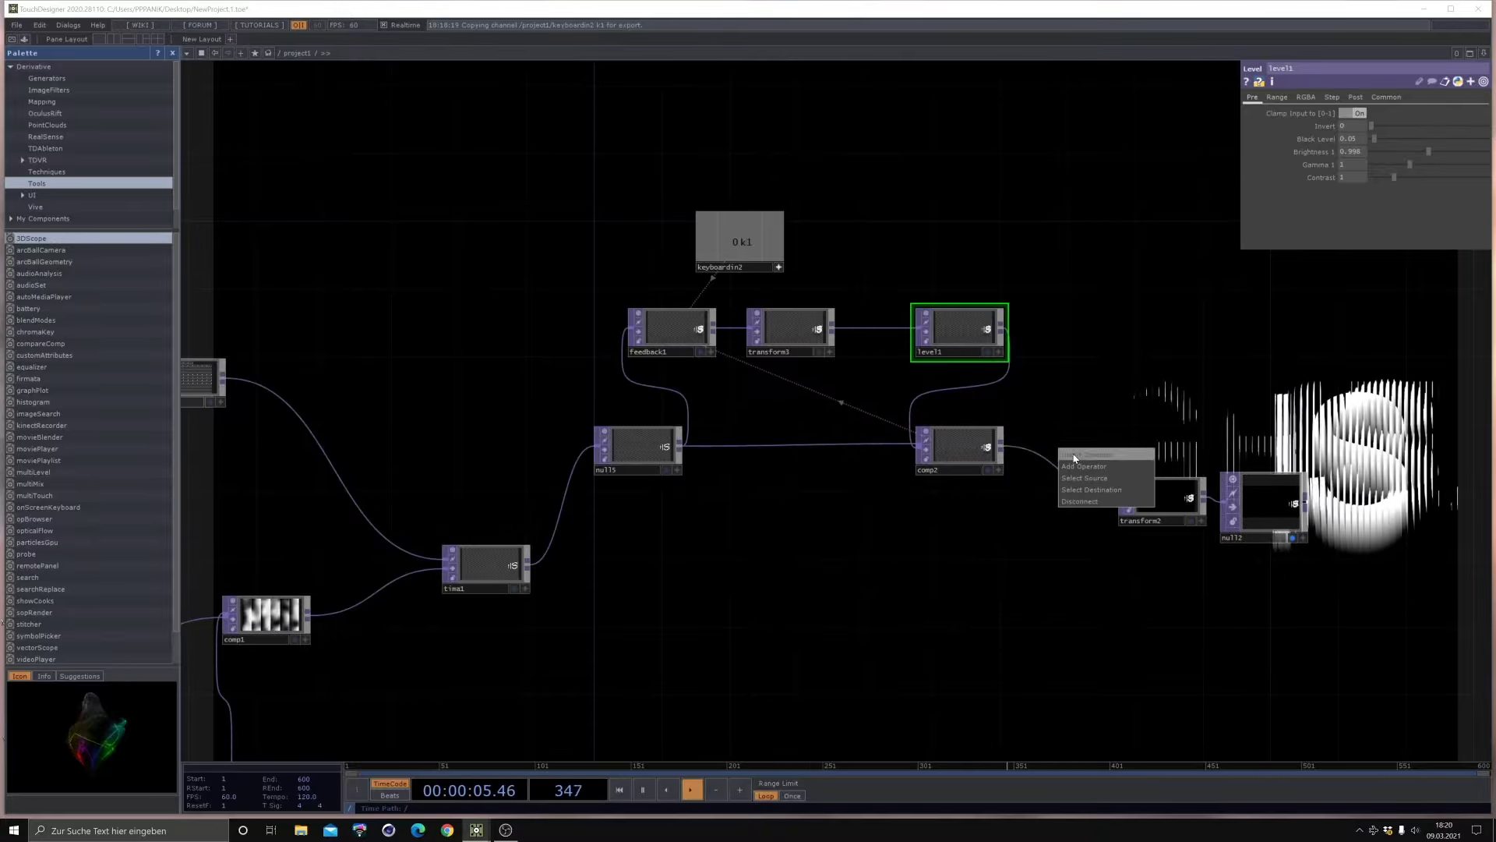
{"action": "left_click", "coordinate": [1087, 454]}
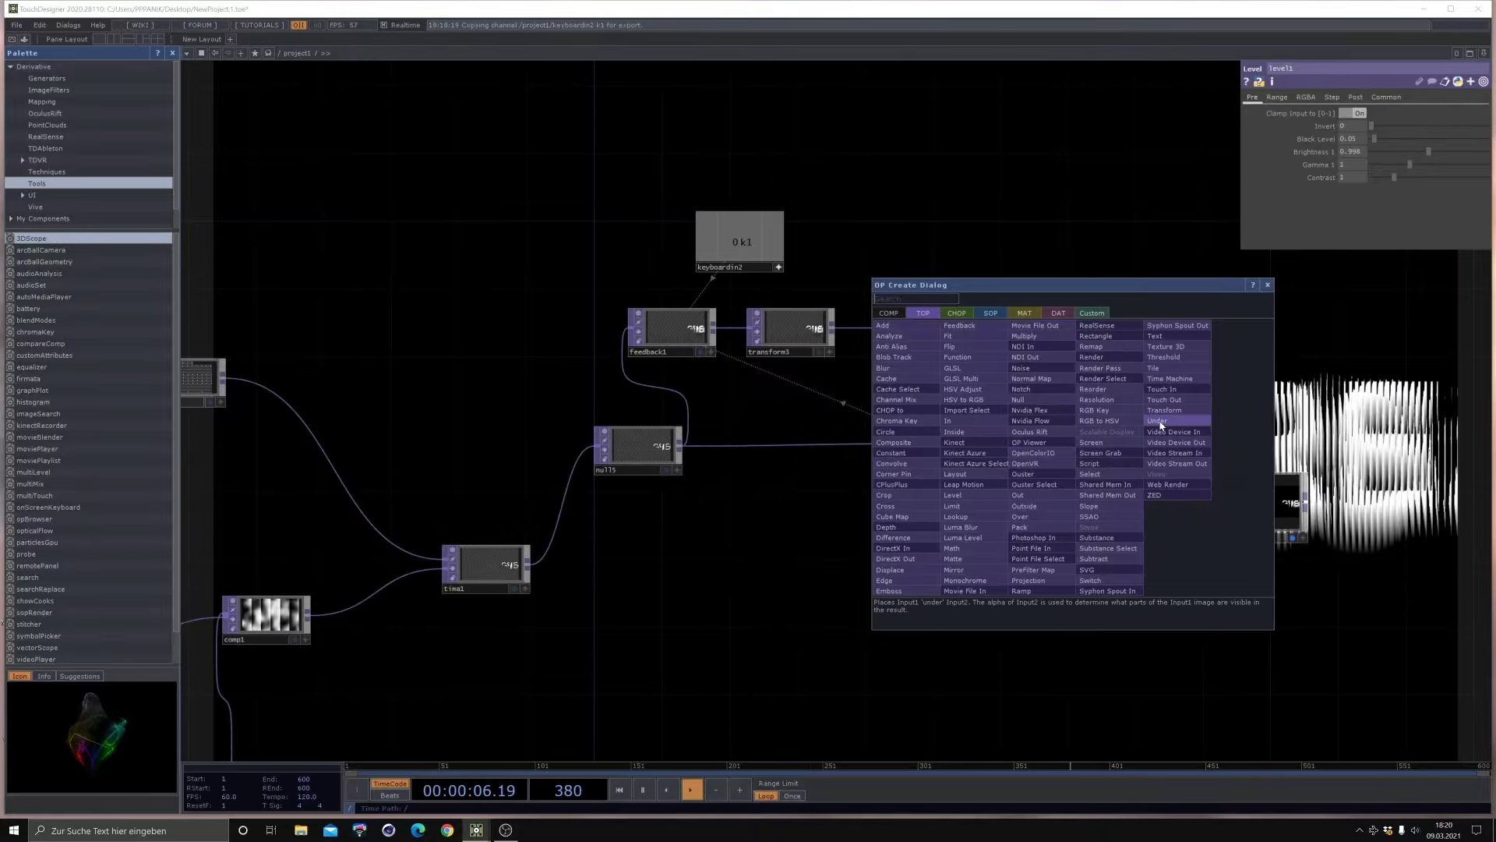
{"action": "left_click", "coordinate": [1090, 581]}
{"action": "left_click", "coordinate": [1036, 545]}
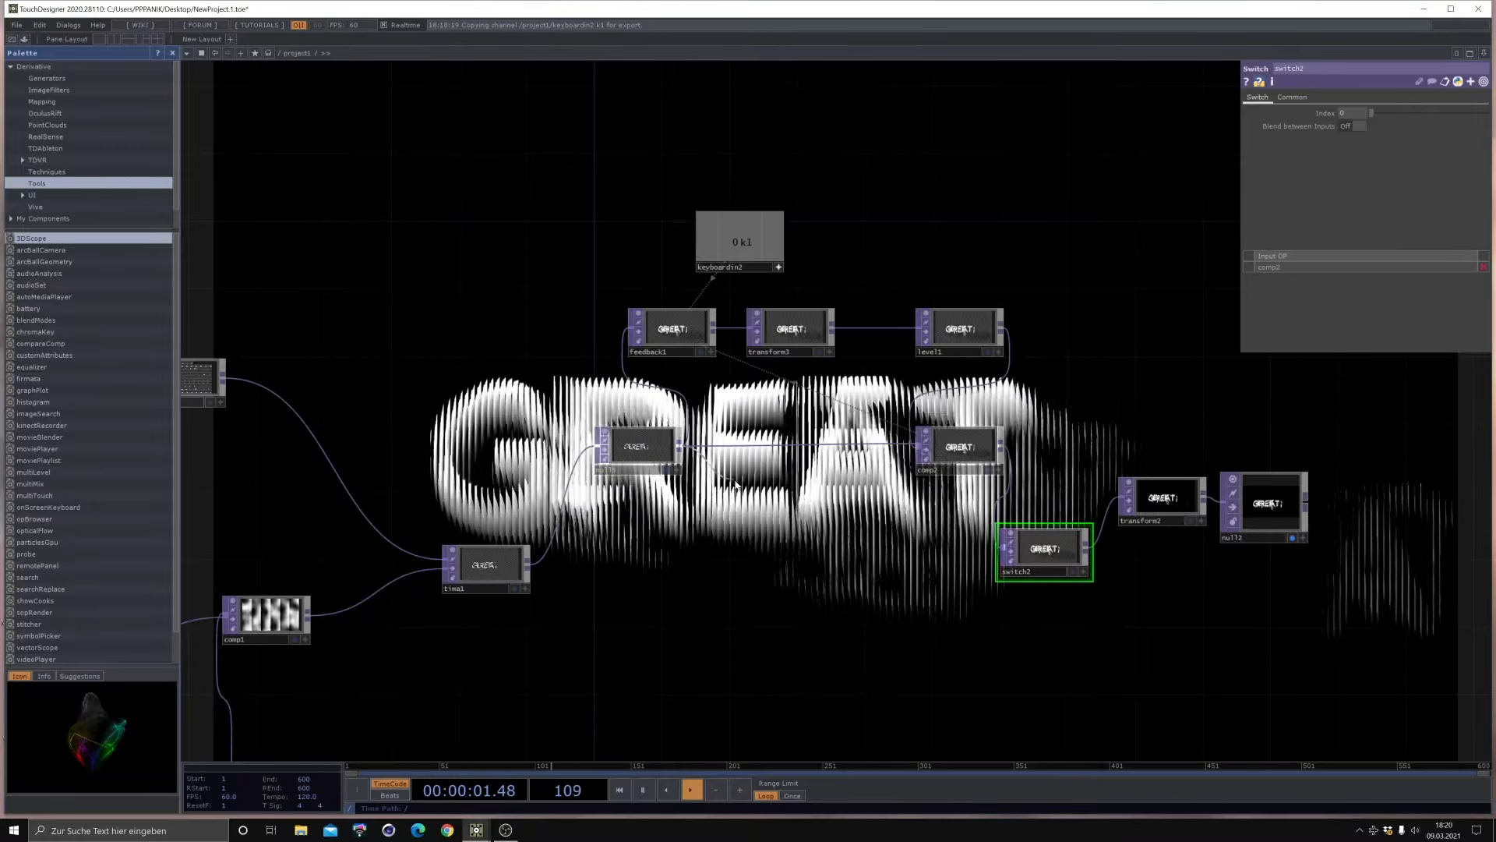
Step: Connect null5 as the second input of switch2 and set its Index to 1.17 to bypass the feedback
{"action": "left_click_drag", "start_coordinate": [735, 485], "coordinate": [1004, 550]}
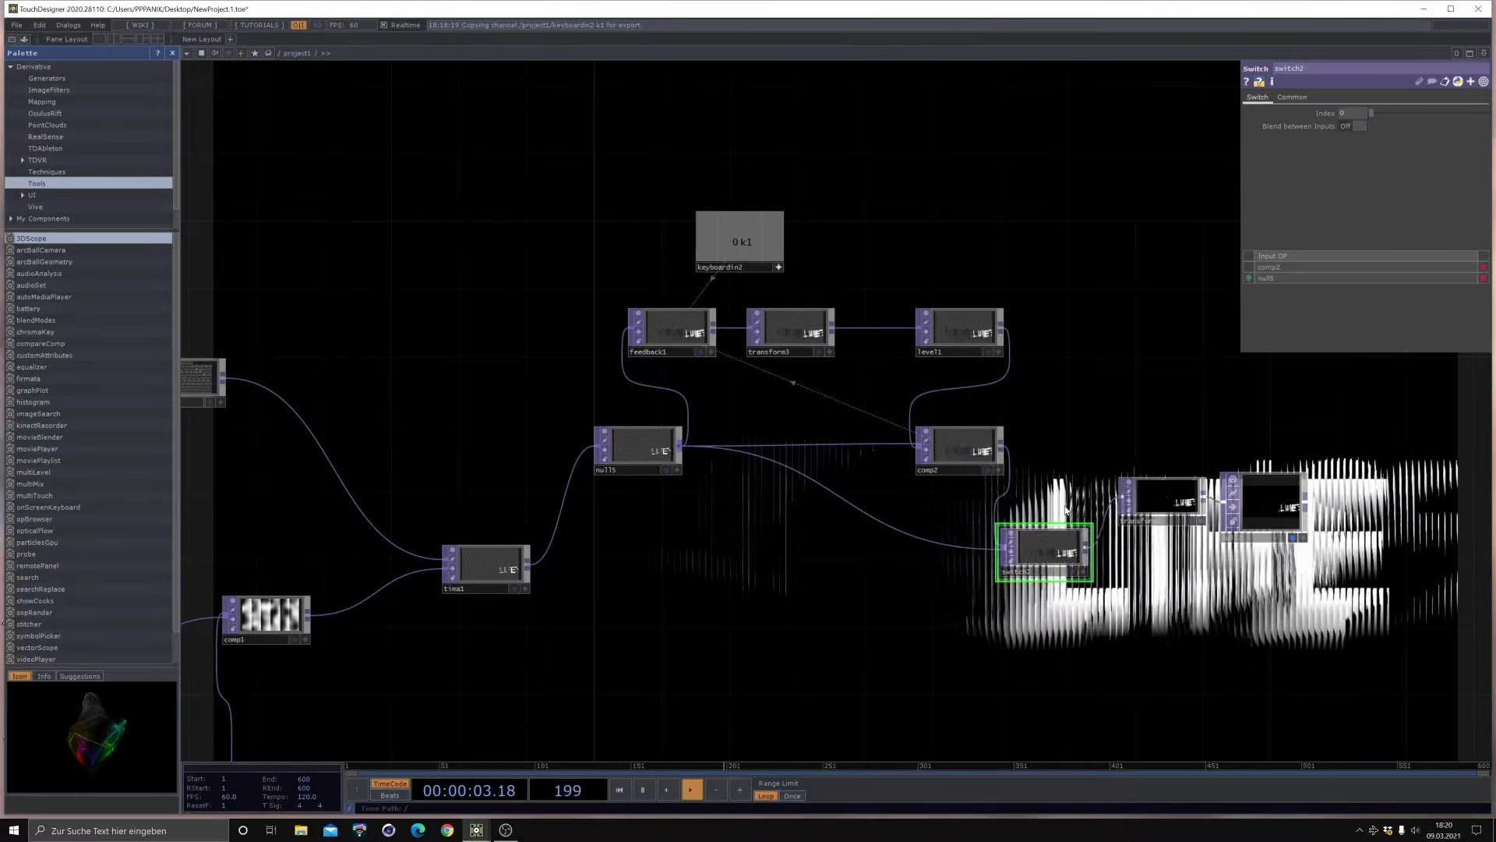
{"action": "left_click", "coordinate": [1386, 114]}
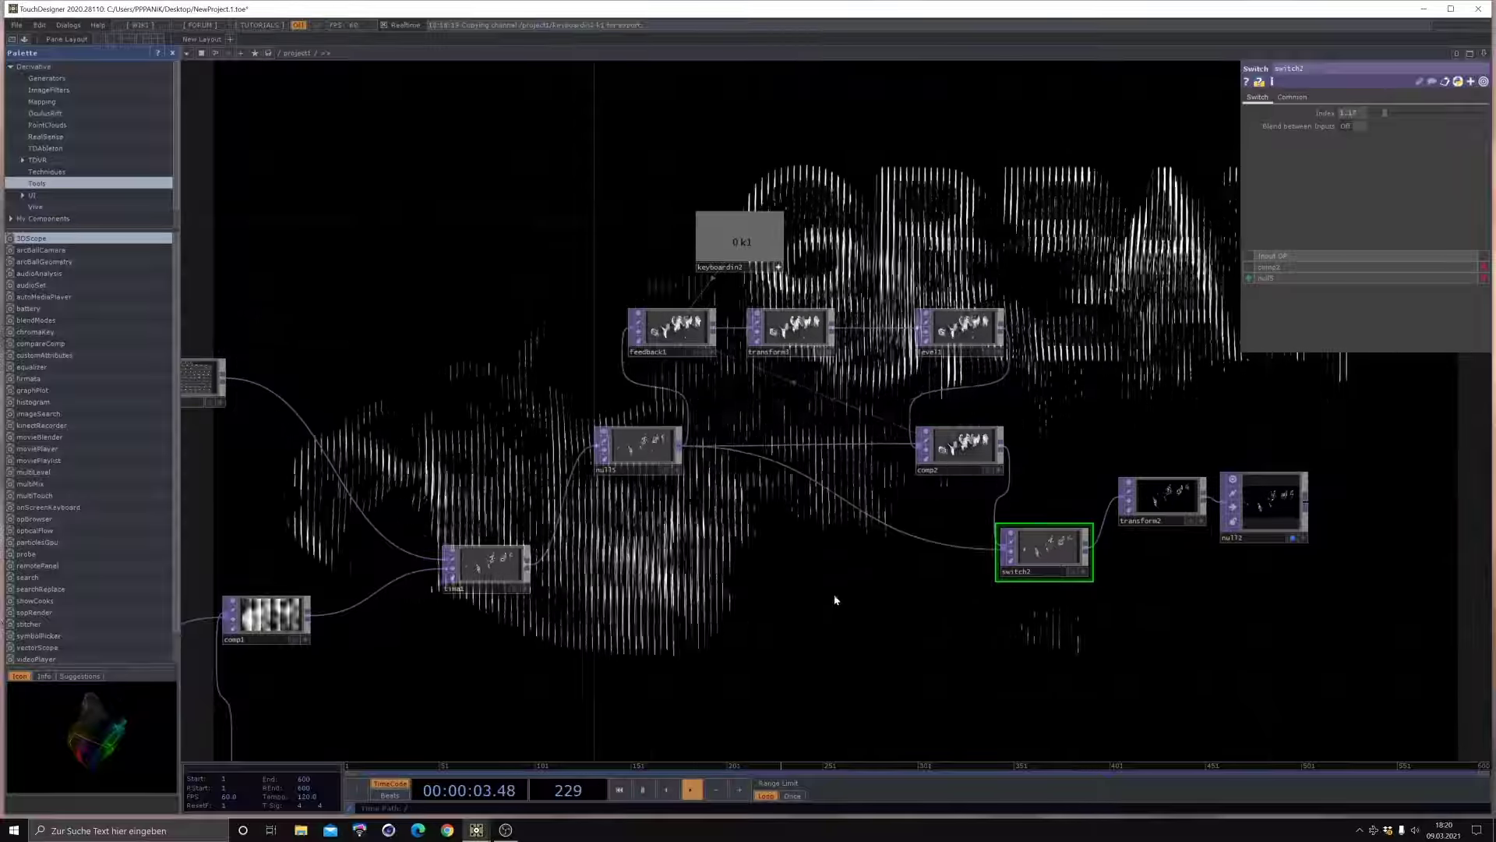
Step: Shift transform1 and switch1 slightly closer to the text nodes to tidy the start of the network
{"action": "left_click_drag", "start_coordinate": [768, 561], "coordinate": [781, 561]}
{"action": "left_click_drag", "start_coordinate": [332, 384], "coordinate": [712, 346]}
{"action": "left_click_drag", "start_coordinate": [855, 422], "coordinate": [1106, 604]}
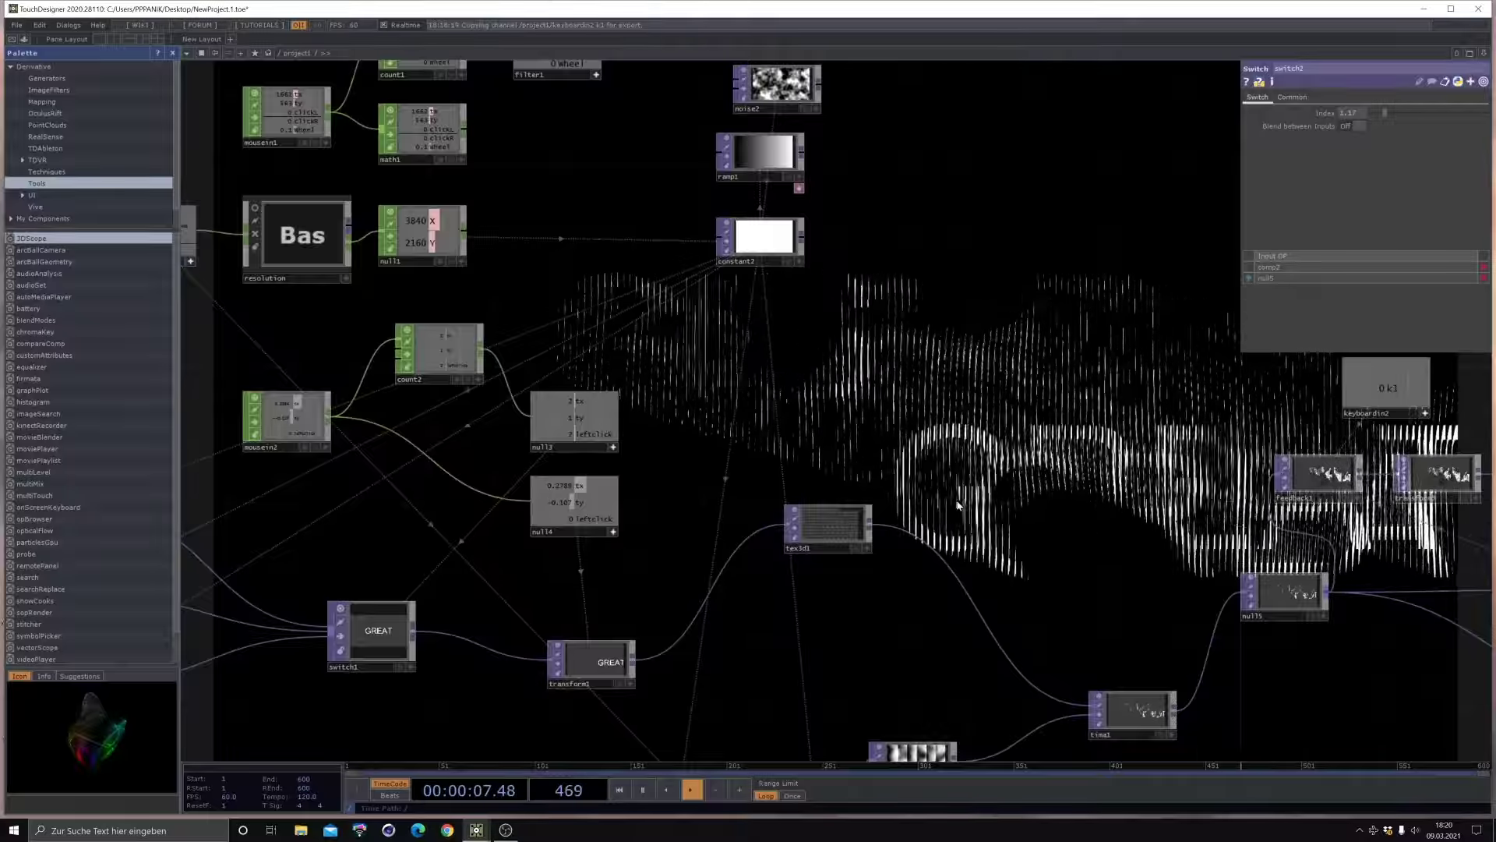
{"action": "scroll", "coordinate": [960, 501], "scroll_direction": "down", "scroll_amount": 3}
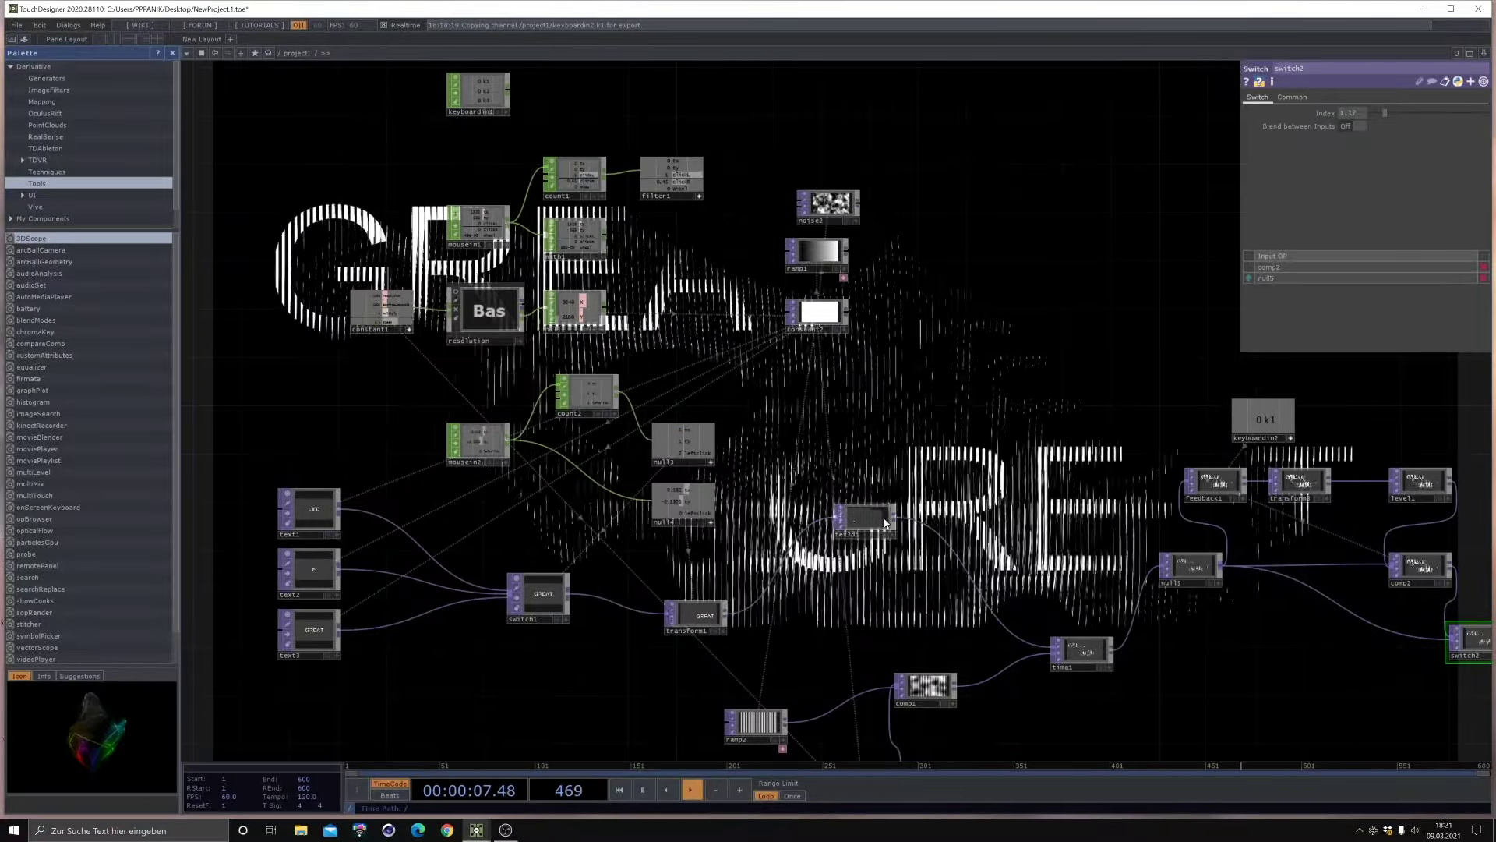
{"action": "left_click_drag", "start_coordinate": [820, 561], "coordinate": [828, 382]}
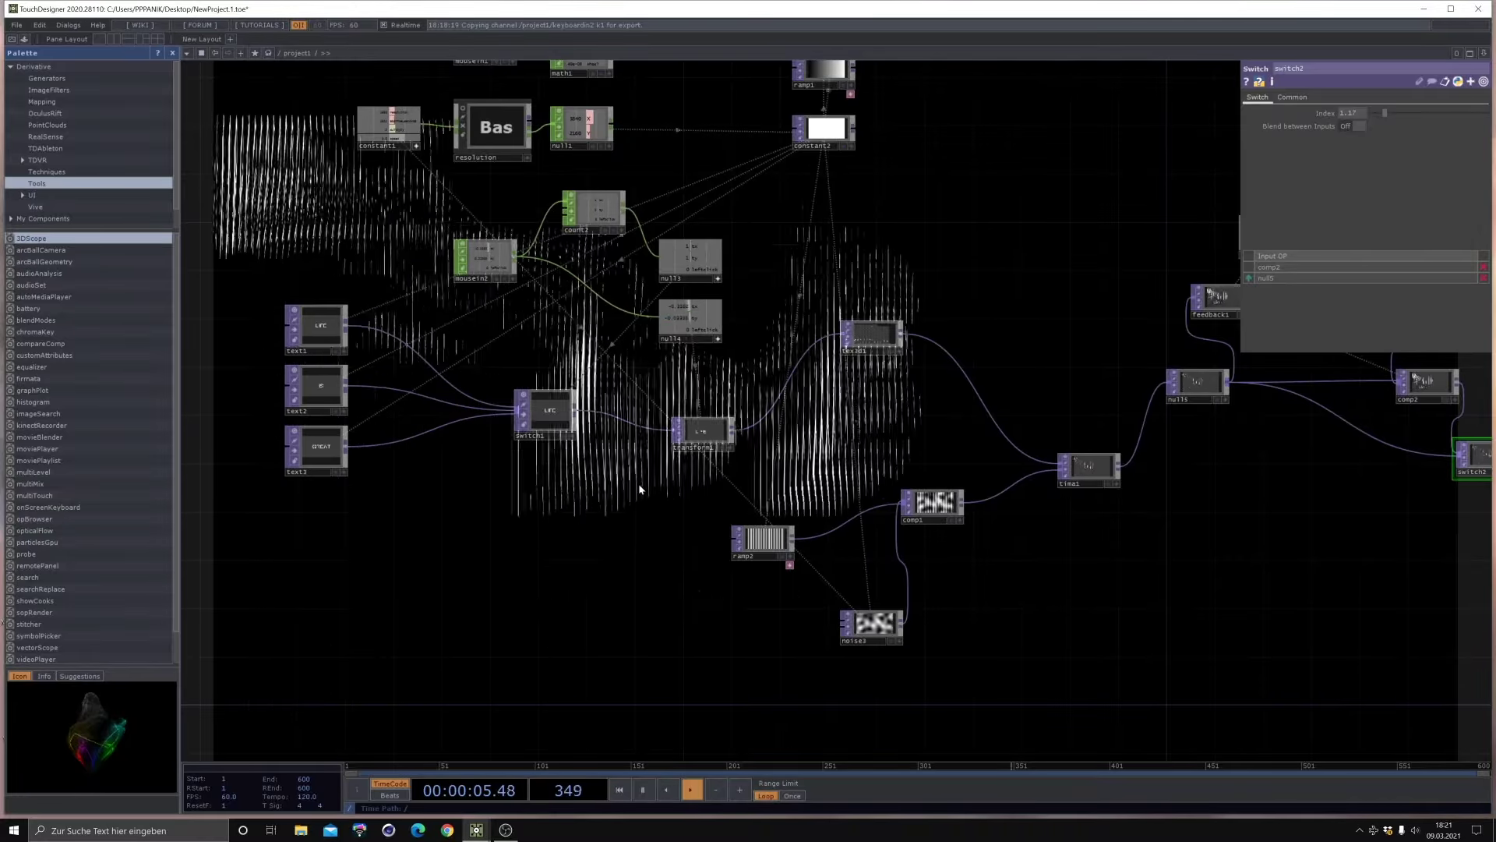
{"action": "left_click_drag", "start_coordinate": [664, 536], "coordinate": [668, 436]}
{"action": "left_click_drag", "start_coordinate": [717, 328], "coordinate": [692, 317]}
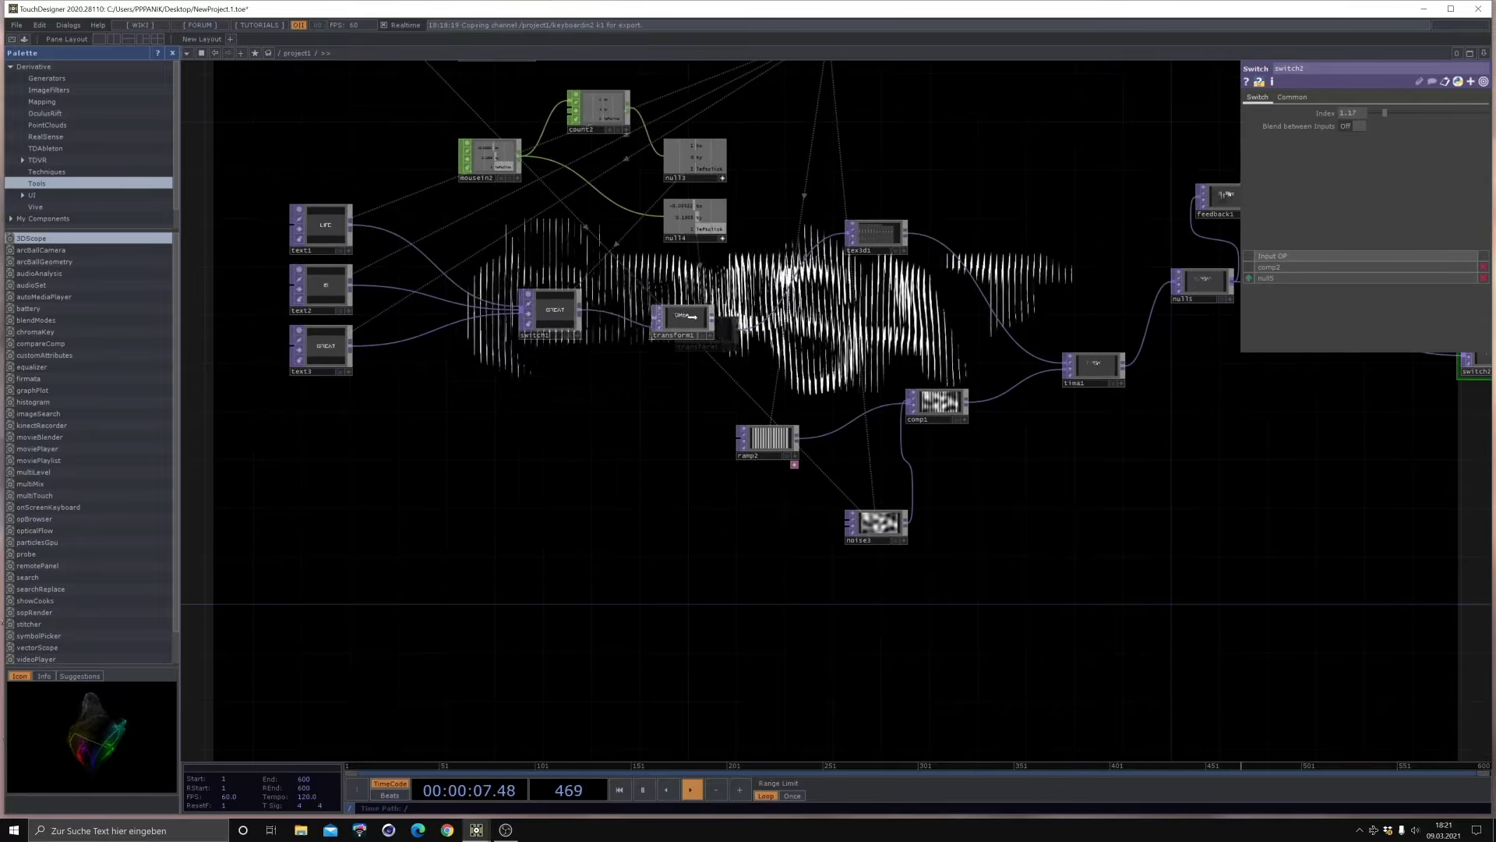
{"action": "left_click_drag", "start_coordinate": [554, 315], "coordinate": [518, 315]}
{"action": "left_click_drag", "start_coordinate": [462, 491], "coordinate": [618, 532]}
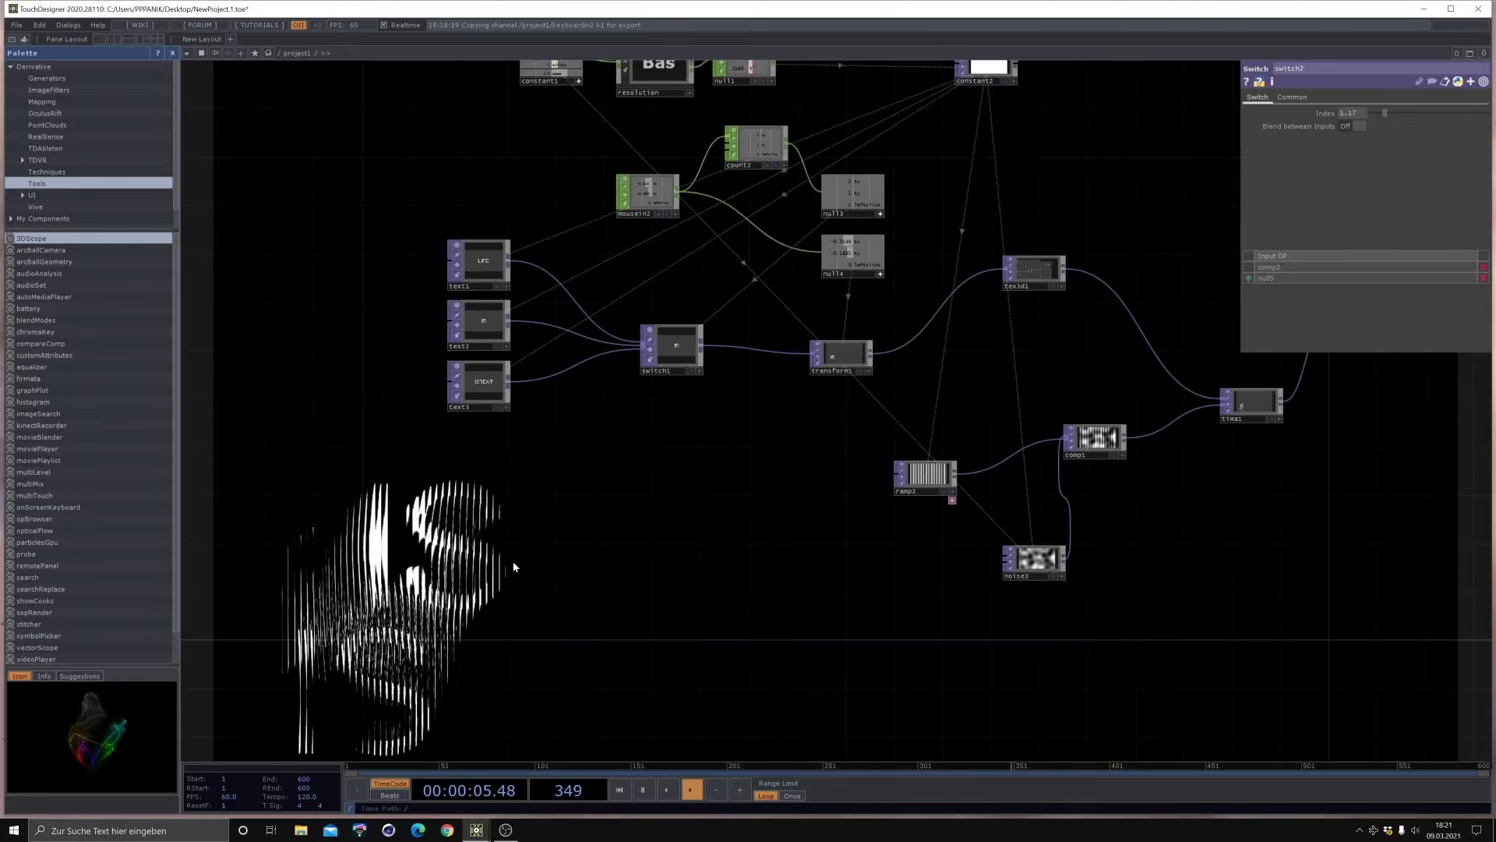
Step: Add a Movie File In TOP below the text nodes and connect it to transform1 in place of switch1
{"action": "key", "text": "Tab"}
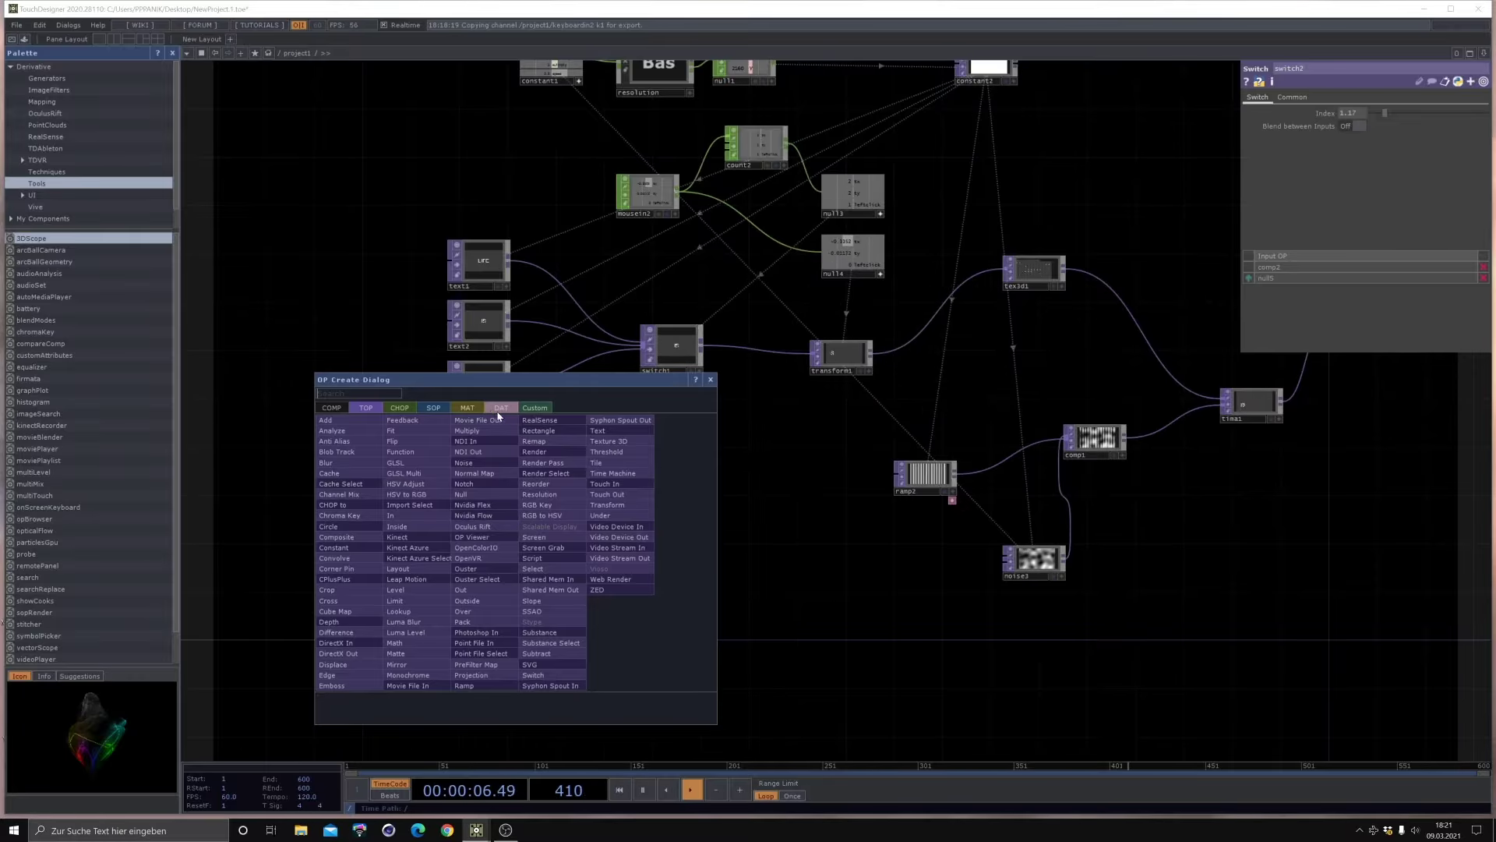
{"action": "left_click", "coordinate": [407, 686]}
{"action": "left_click", "coordinate": [395, 672]}
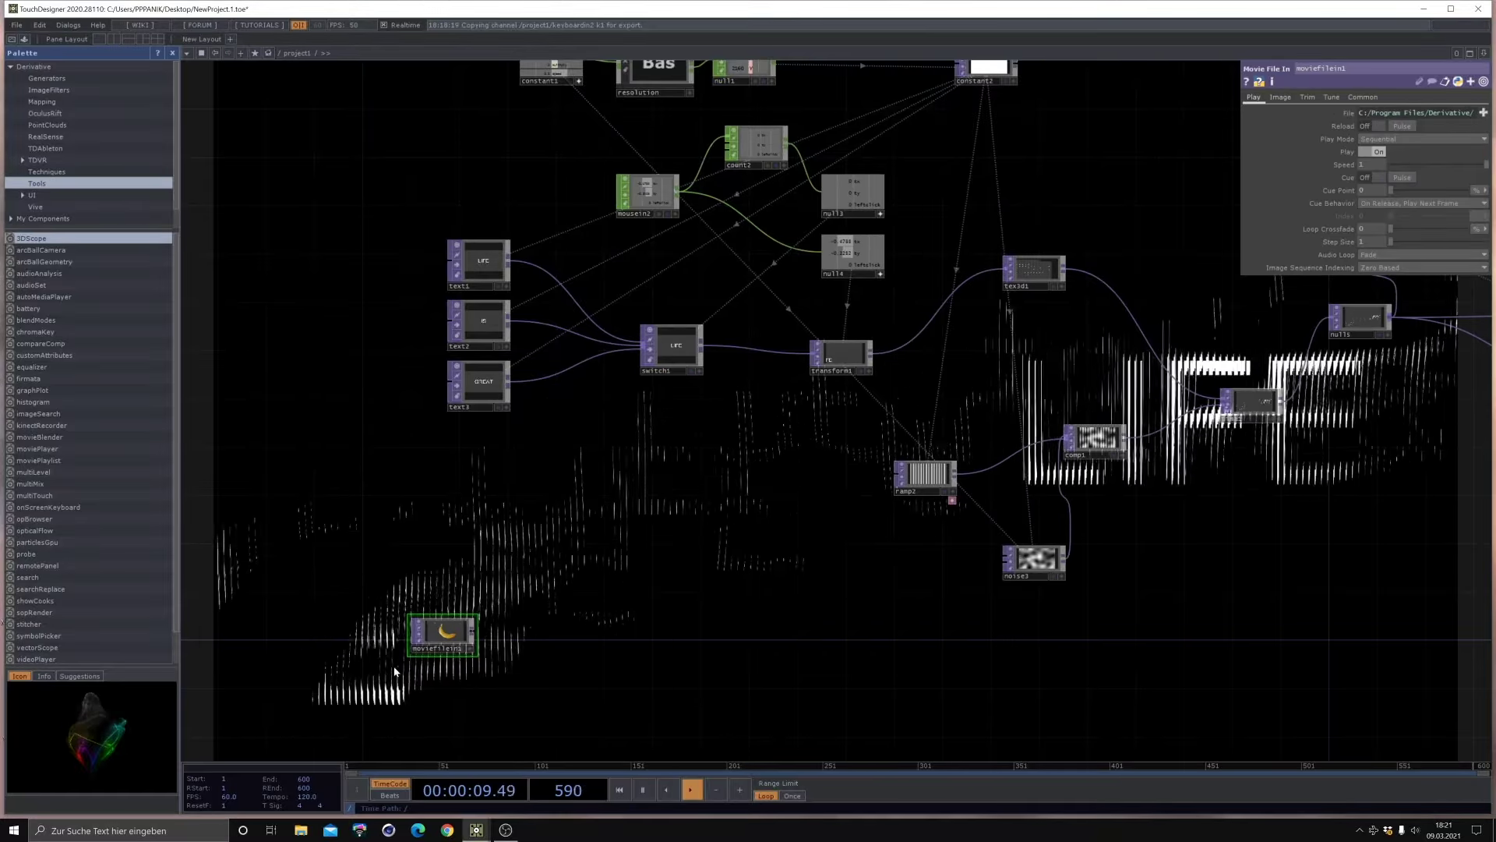
{"action": "left_click_drag", "start_coordinate": [442, 633], "coordinate": [641, 512]}
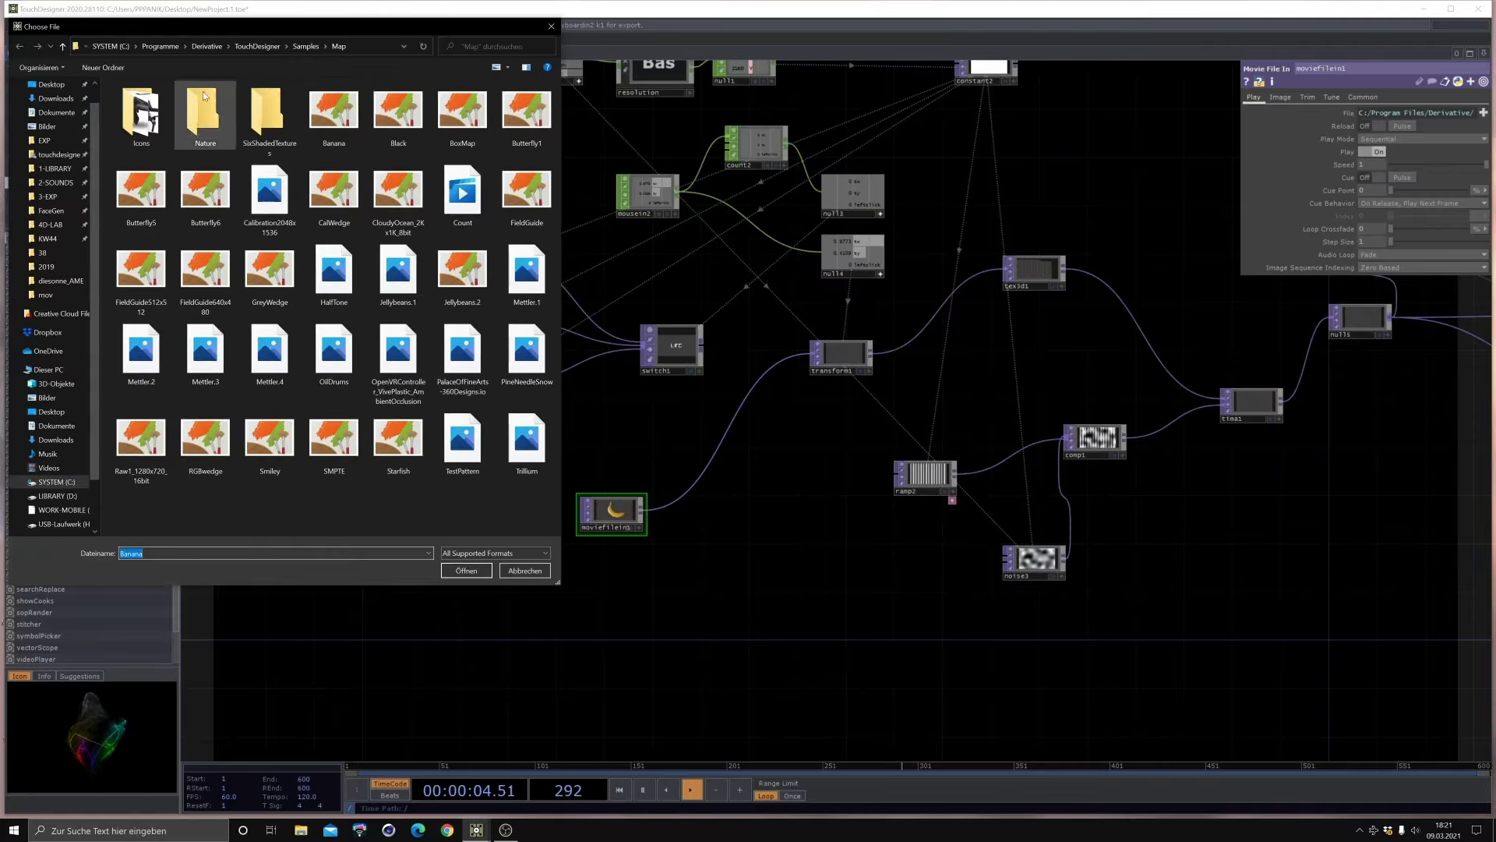
Step: Load the sample image Mettler.3 from the Map folder into moviefilein1
{"action": "double_click", "coordinate": [200, 129]}
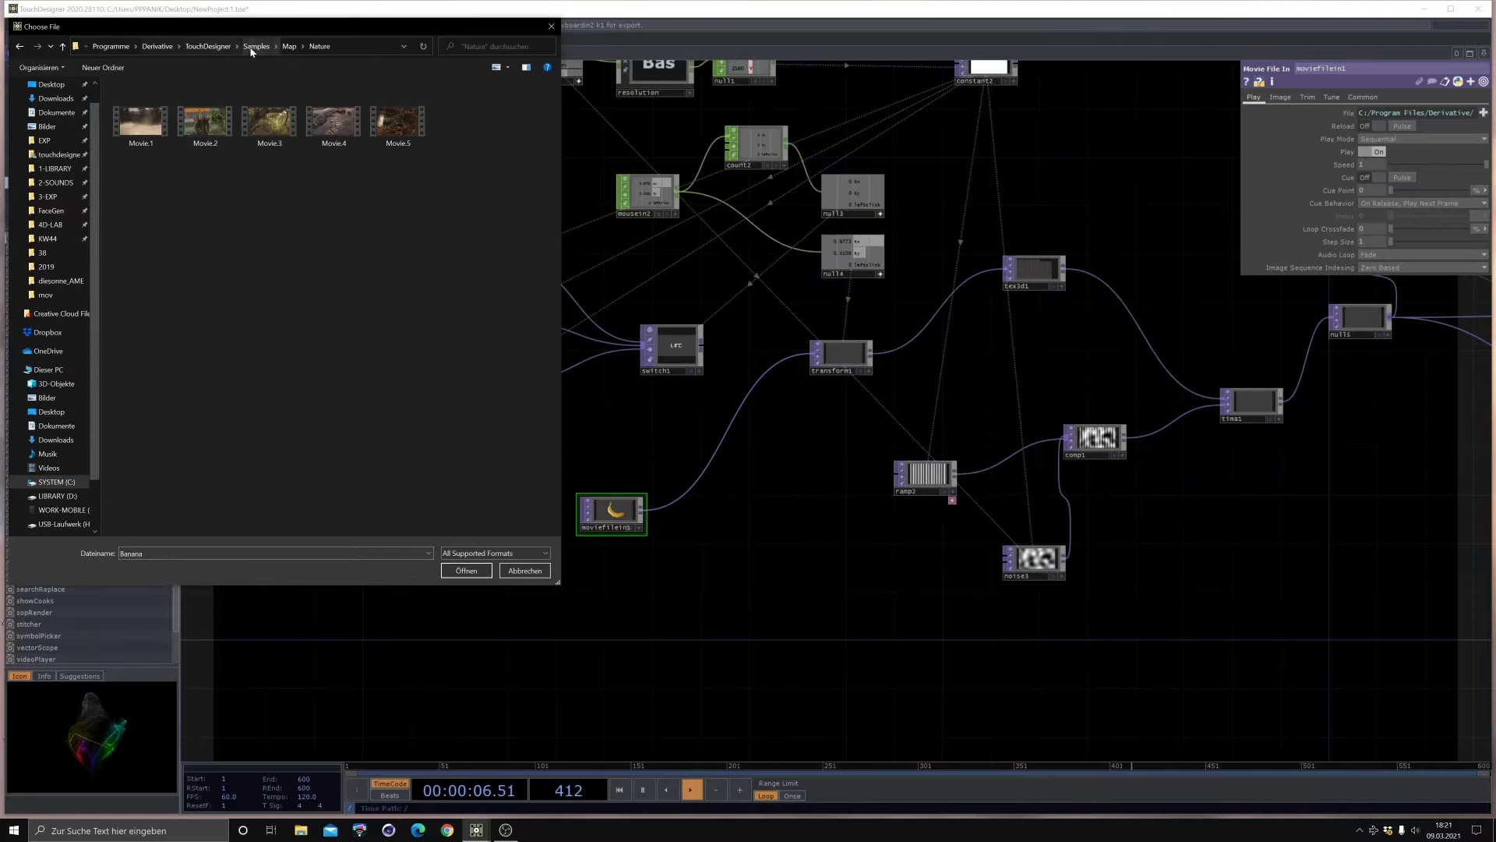
{"action": "left_click", "coordinate": [289, 47]}
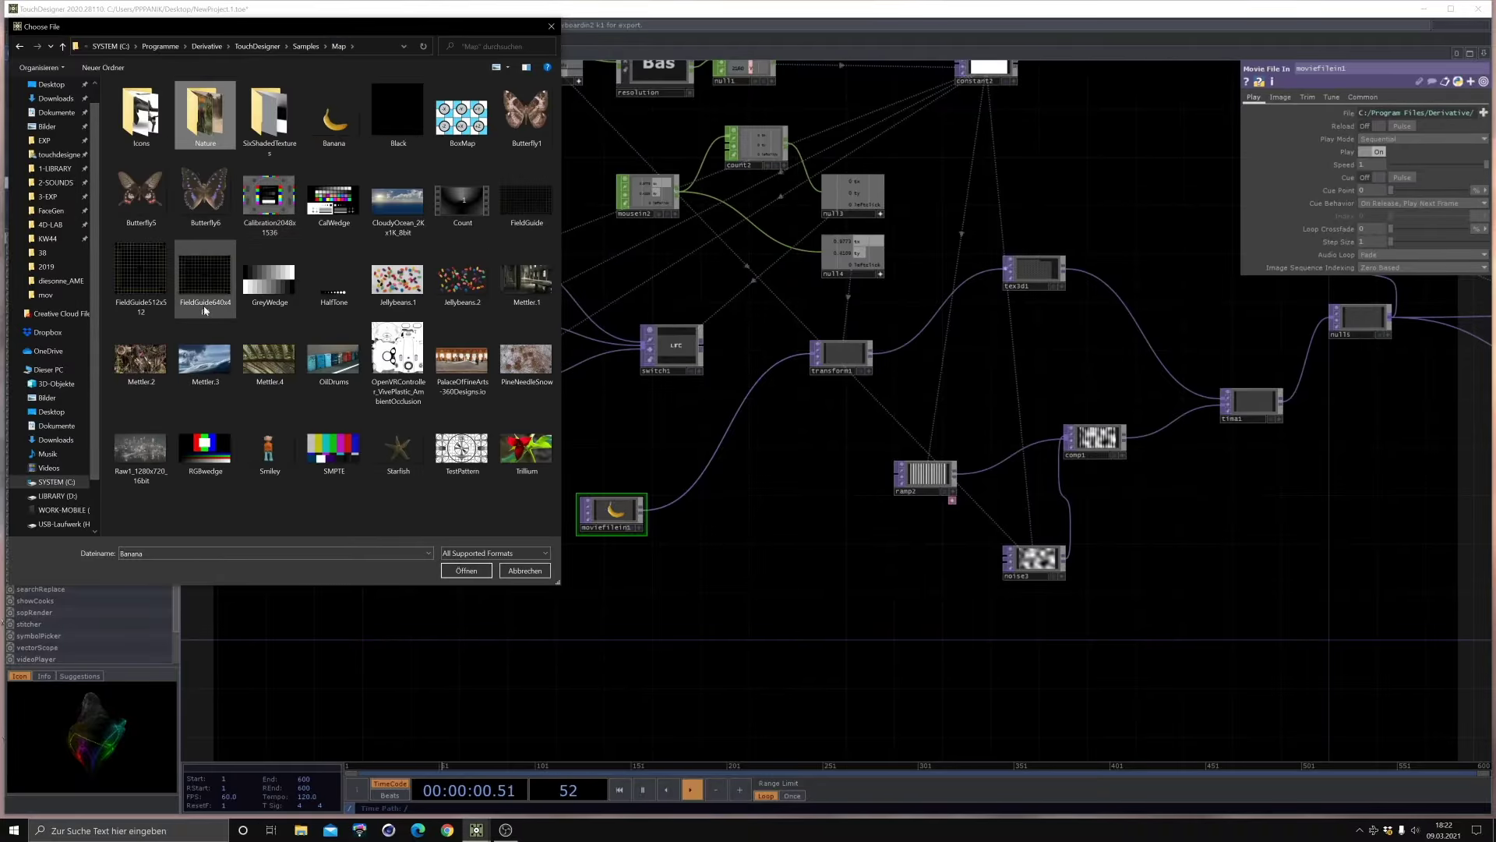
{"action": "left_click", "coordinate": [467, 571]}
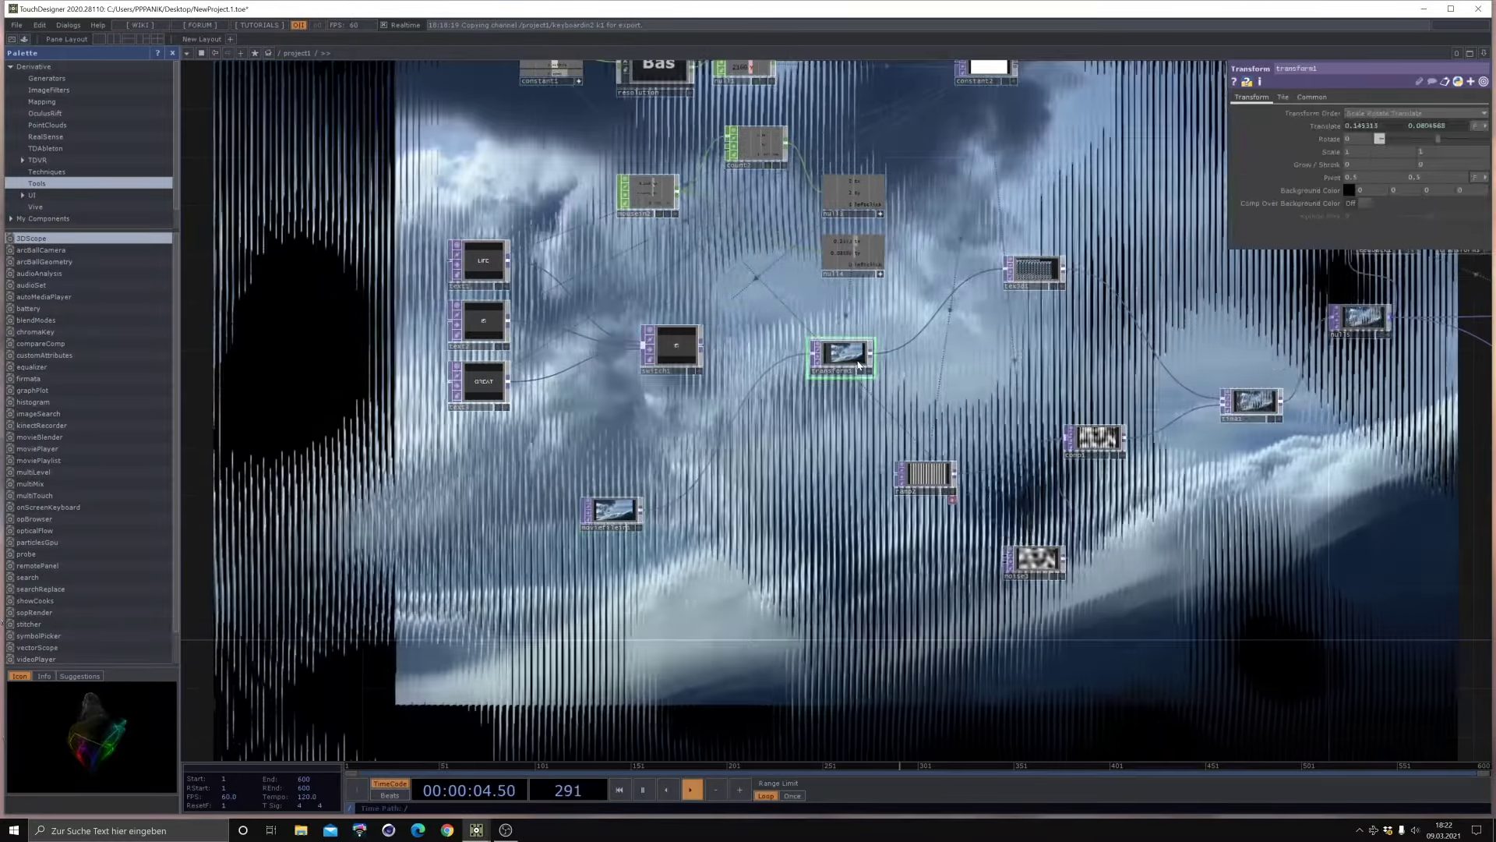
Step: Try Repeat and Mirror as the tile Extend mode of transform1 and return it to Zero
{"action": "left_click", "coordinate": [857, 367]}
{"action": "left_click", "coordinate": [1283, 97]}
{"action": "left_click", "coordinate": [1360, 113]}
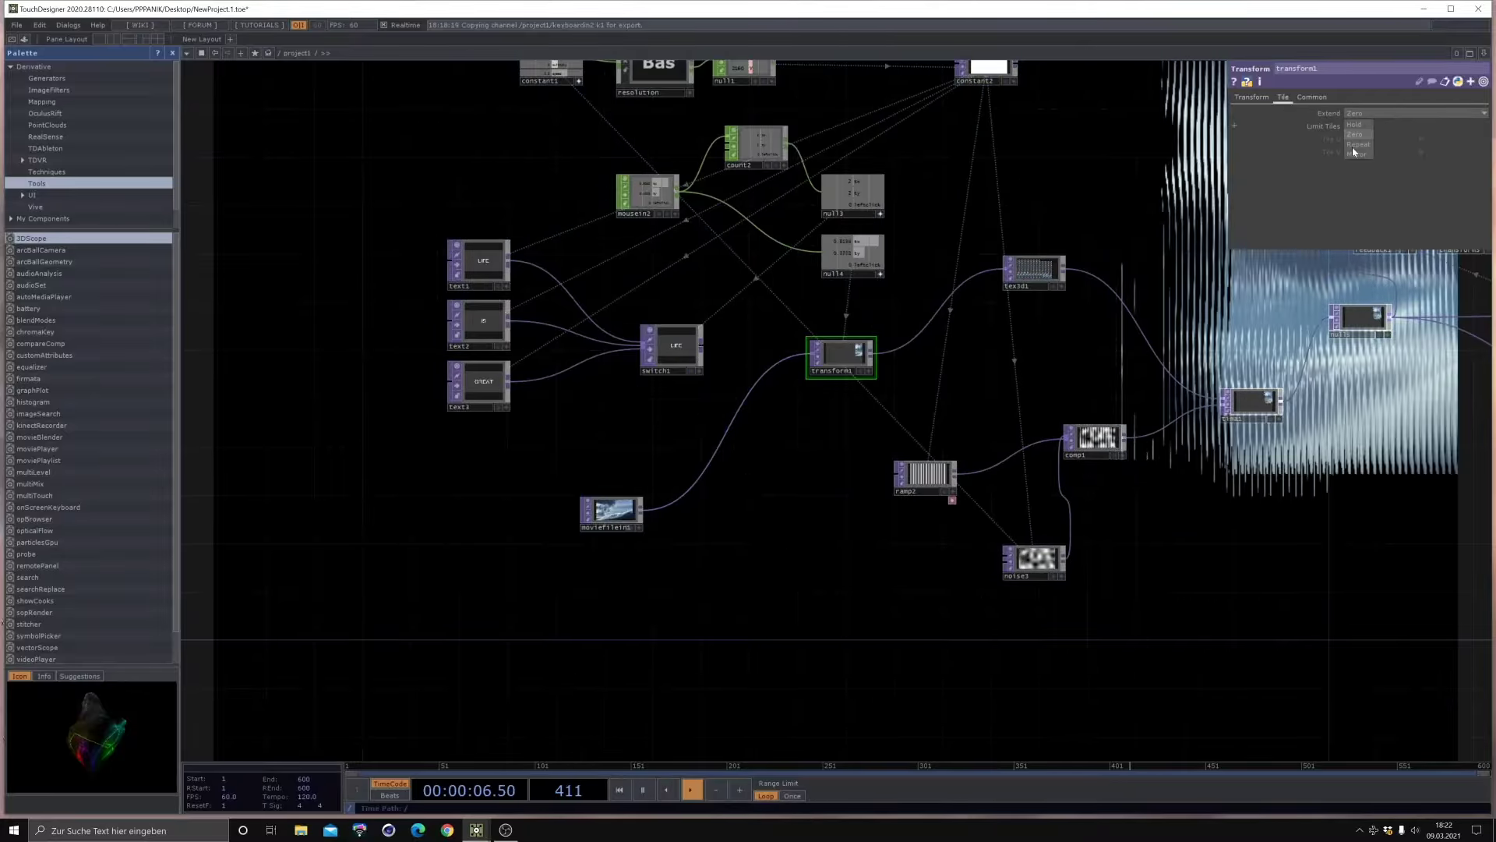
{"action": "left_click", "coordinate": [1358, 145]}
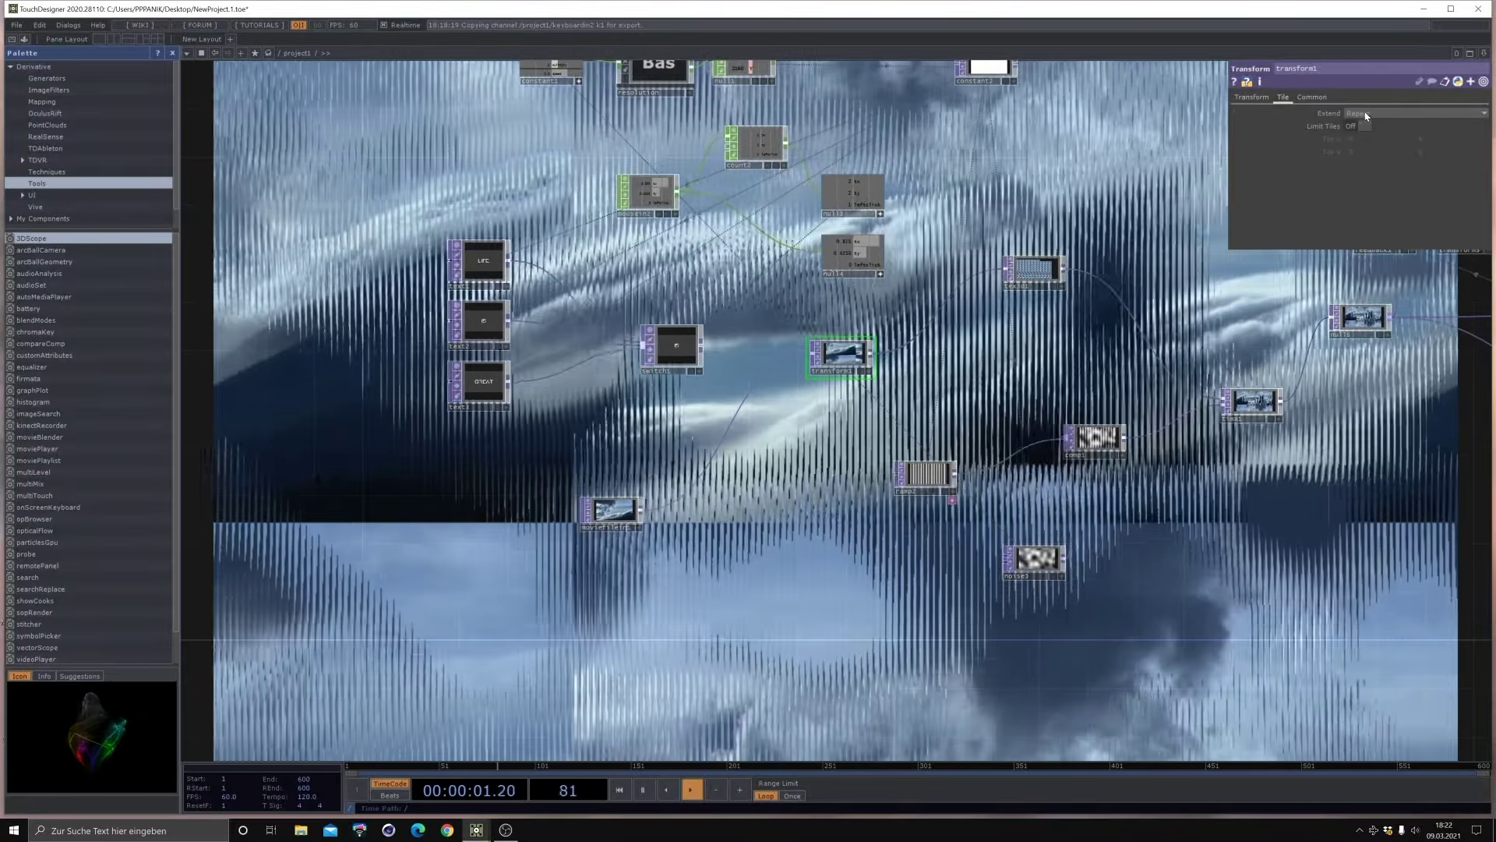
{"action": "left_click", "coordinate": [1365, 115]}
{"action": "left_click", "coordinate": [1358, 155]}
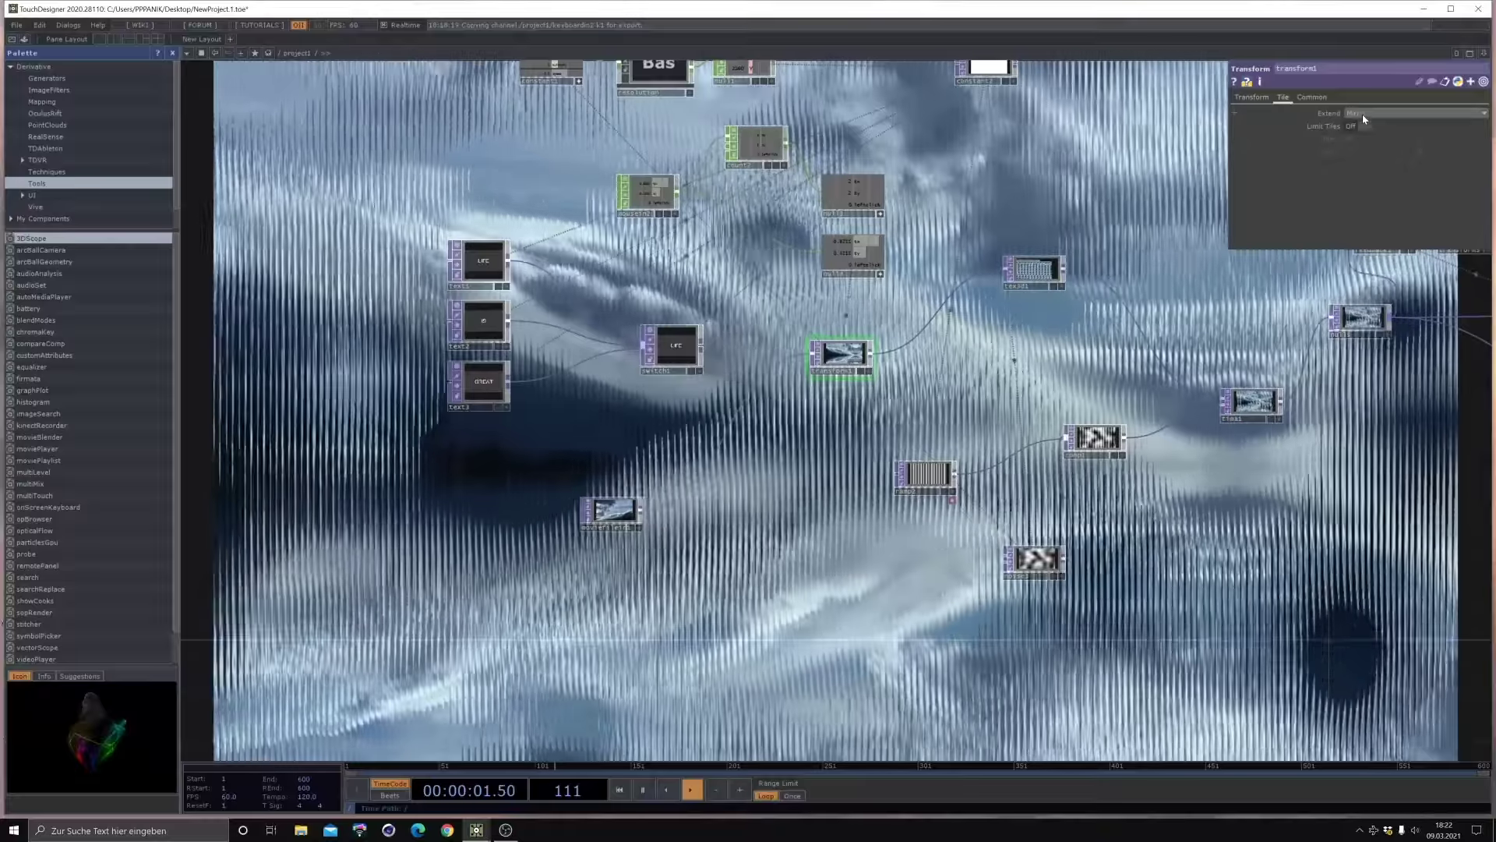
{"action": "left_click", "coordinate": [1362, 114]}
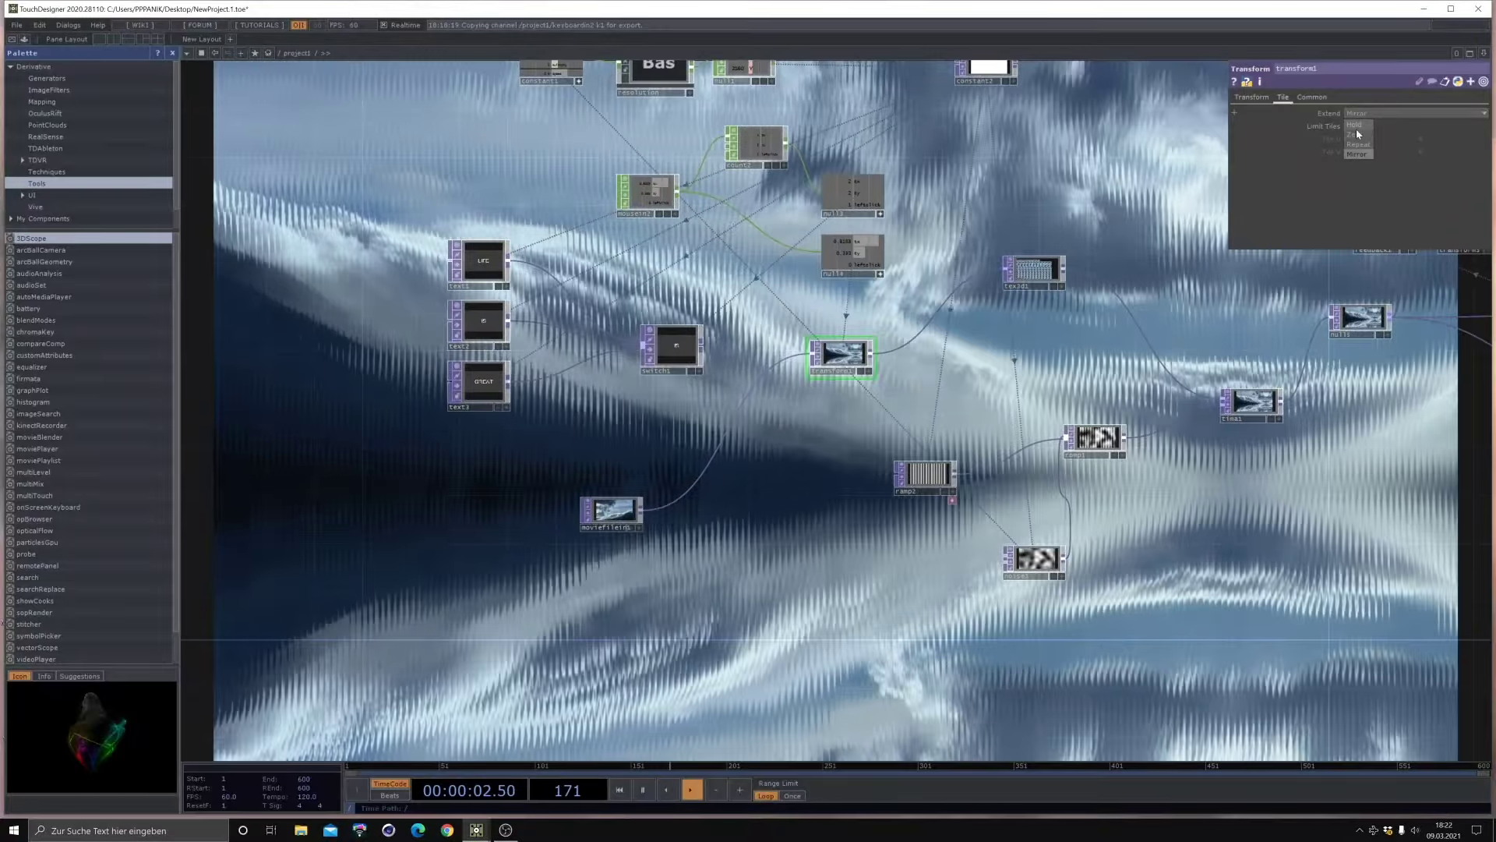
{"action": "left_click", "coordinate": [1354, 134]}
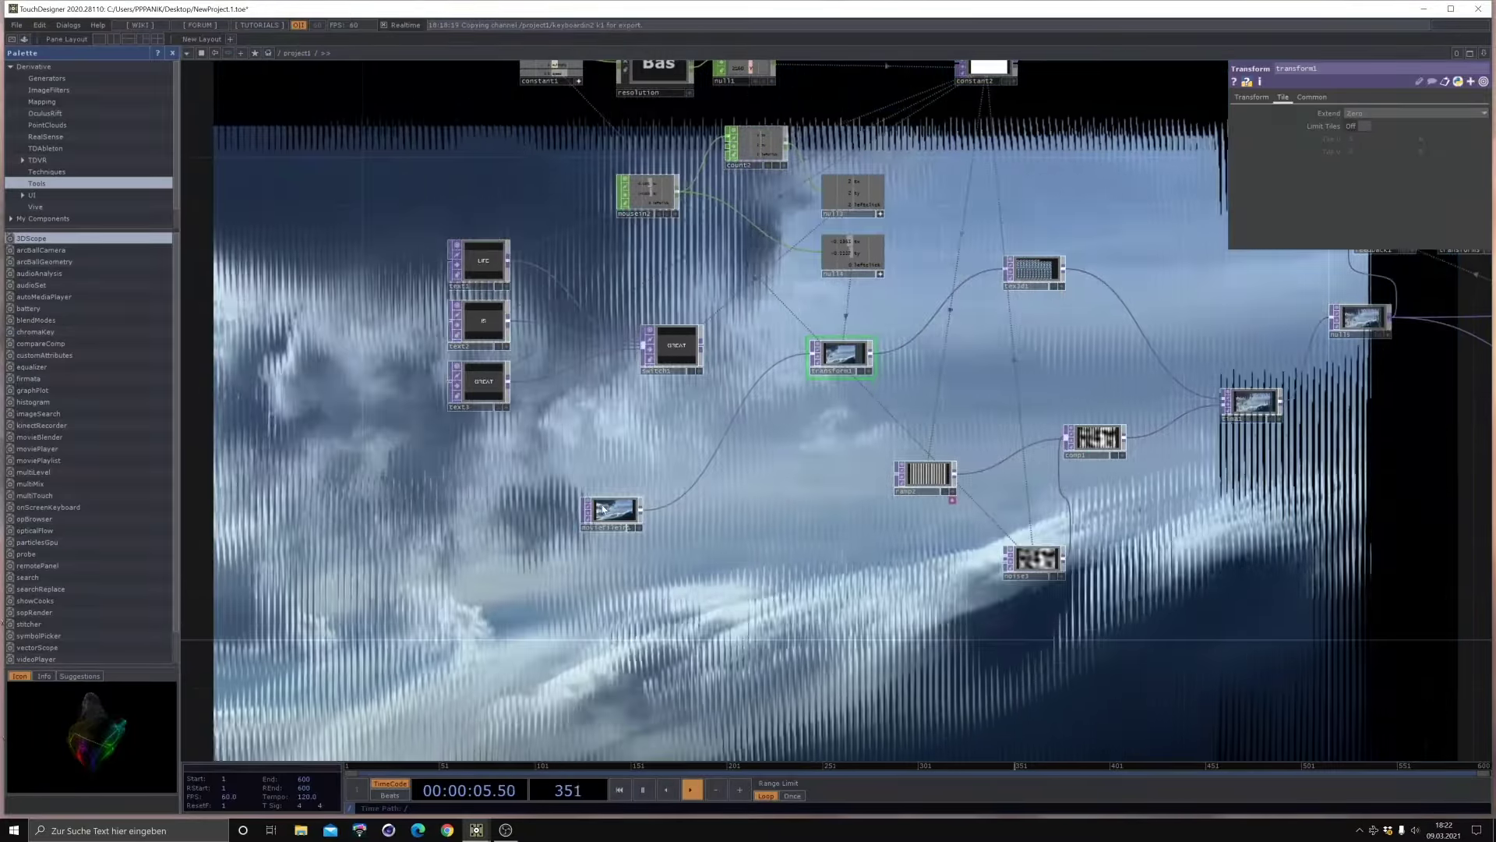
Step: Reposition moviefilein1 and place two copies of it directly below
{"action": "left_click_drag", "start_coordinate": [612, 495], "coordinate": [589, 483]}
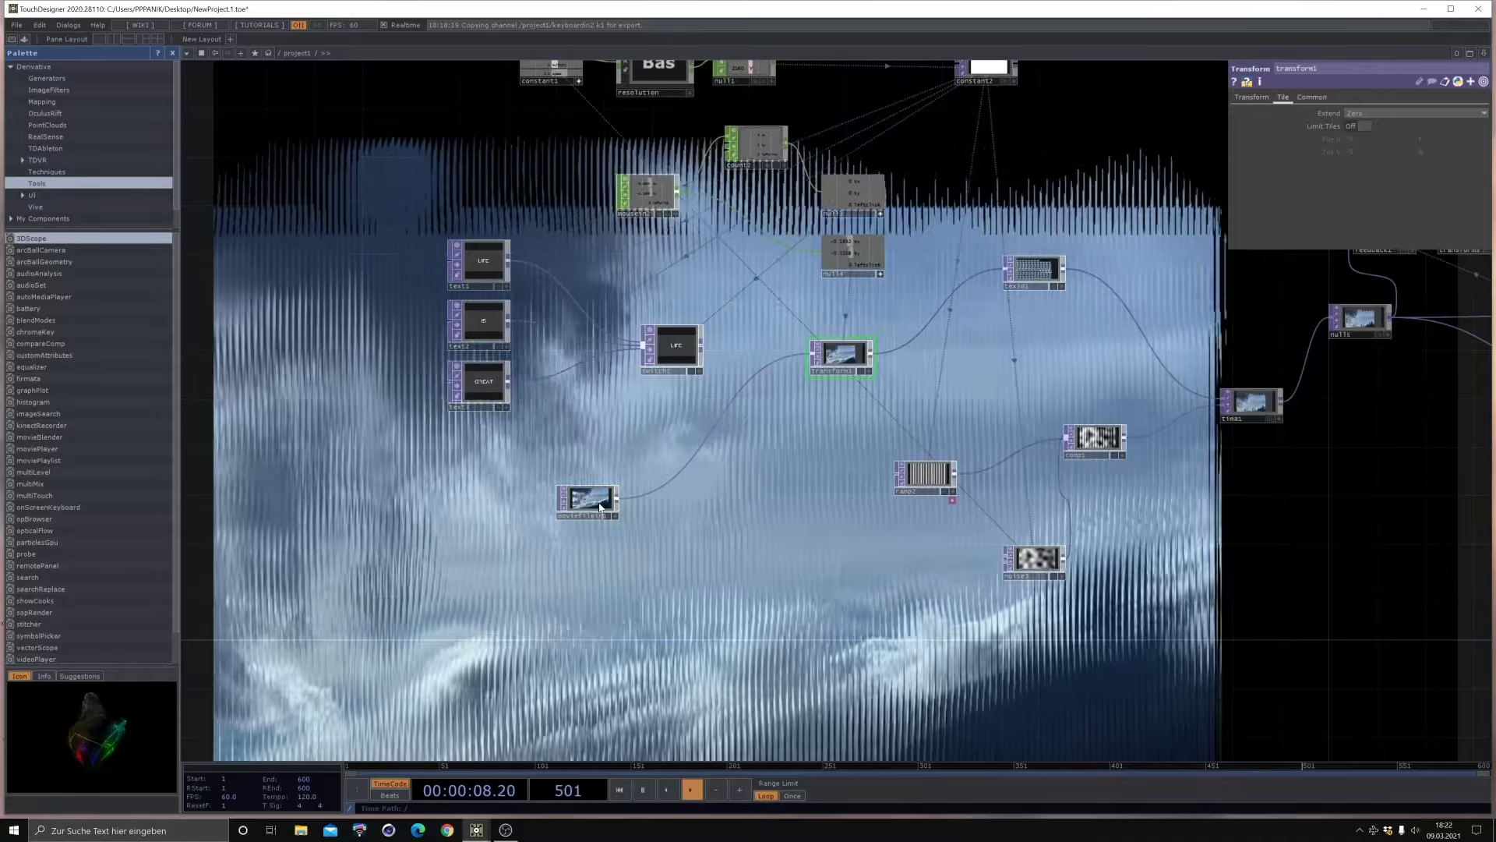
{"action": "left_click", "coordinate": [599, 506]}
{"action": "key", "text": "ctrl+c"}
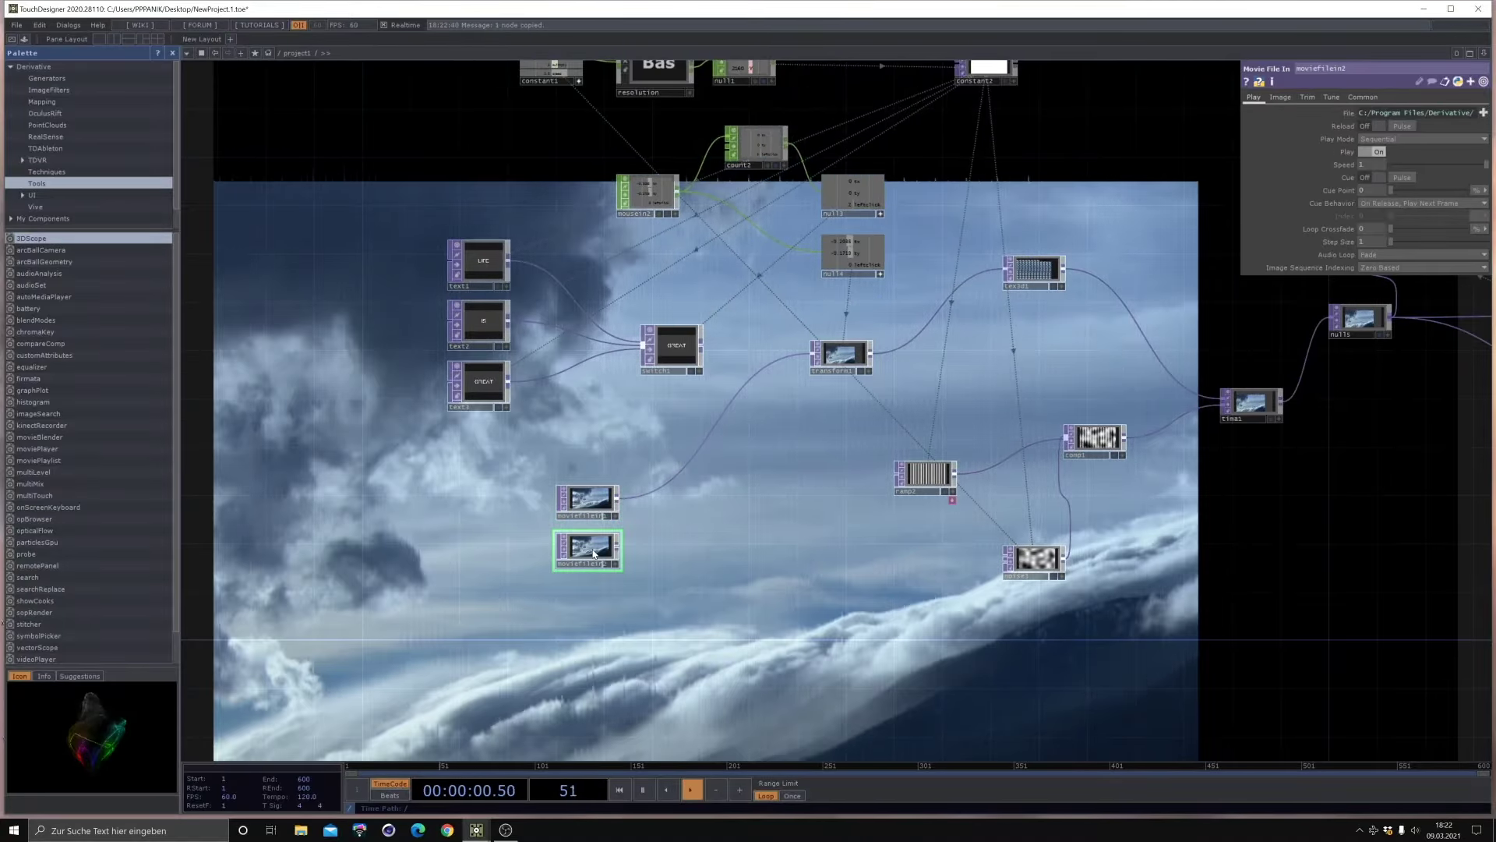
Step: Load the sample images GreyWedge into moviefilein2 and Jellybeans.1 into moviefilein3
{"action": "left_click", "coordinate": [596, 537]}
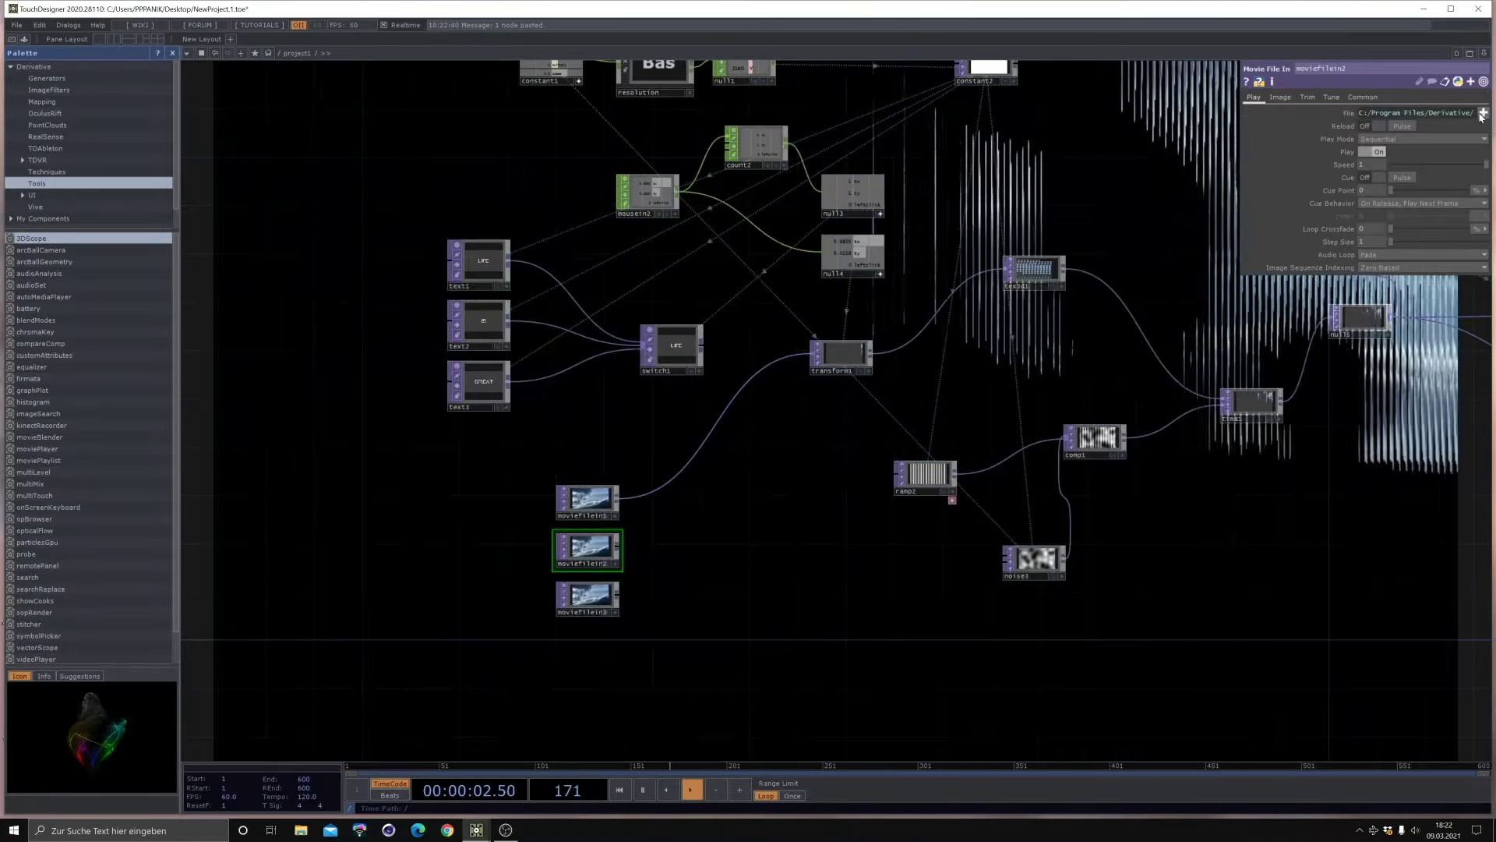
{"action": "left_click", "coordinate": [1483, 112]}
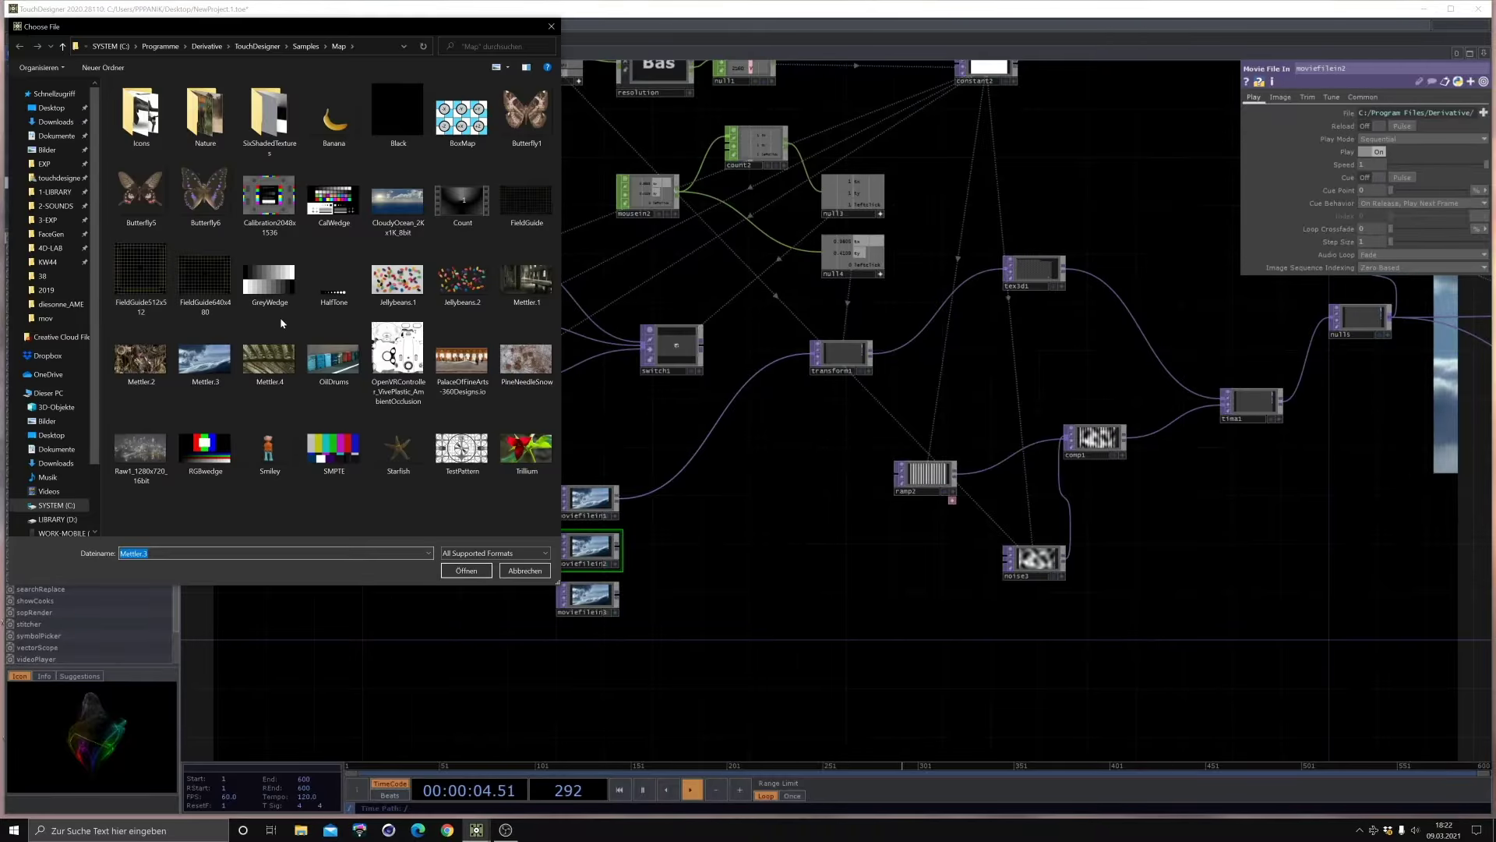
{"action": "left_click", "coordinate": [467, 571]}
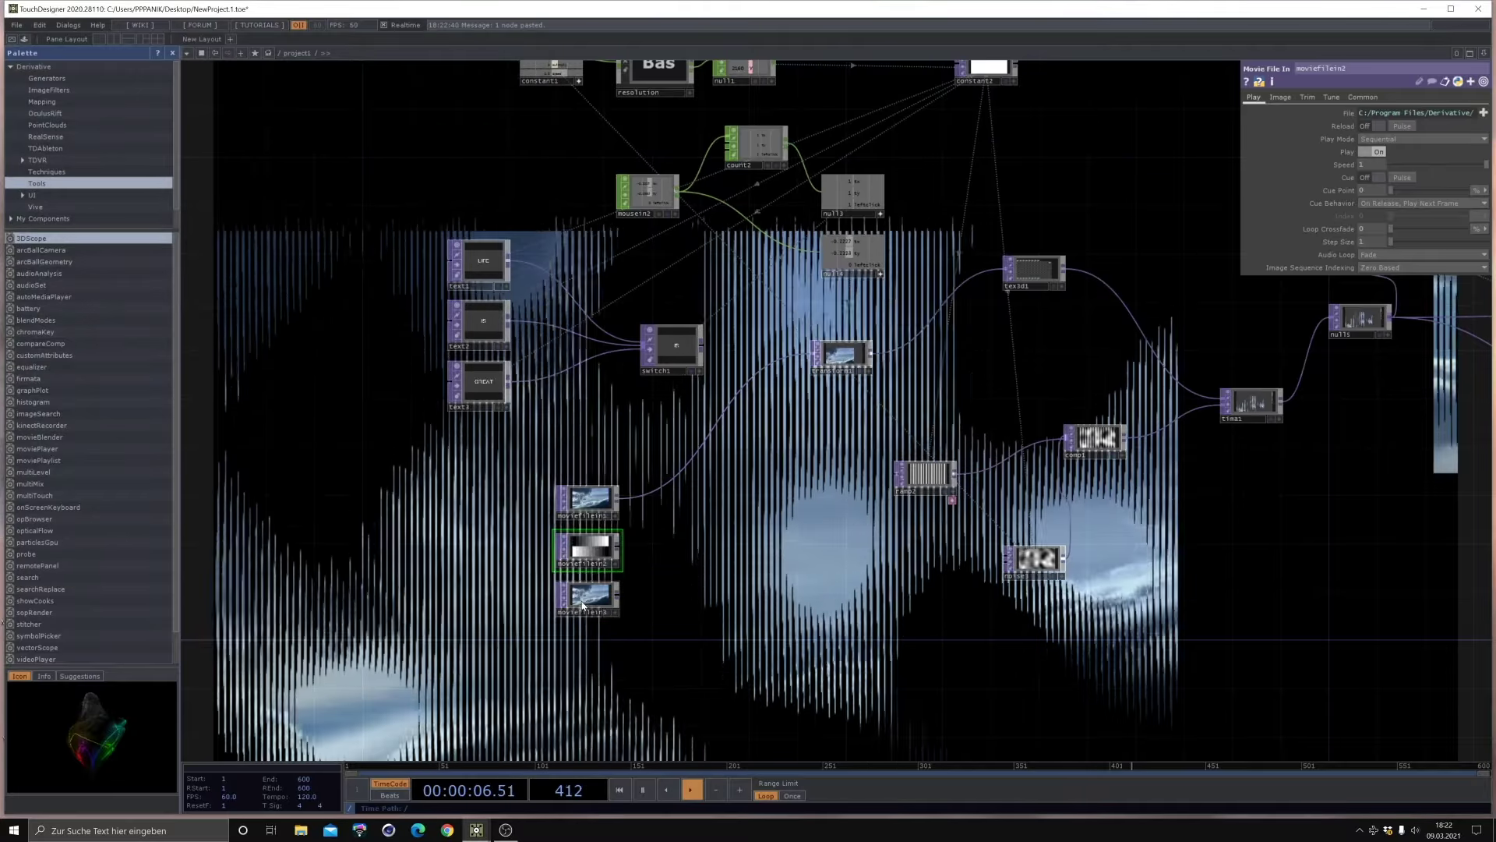
{"action": "left_click", "coordinate": [588, 596]}
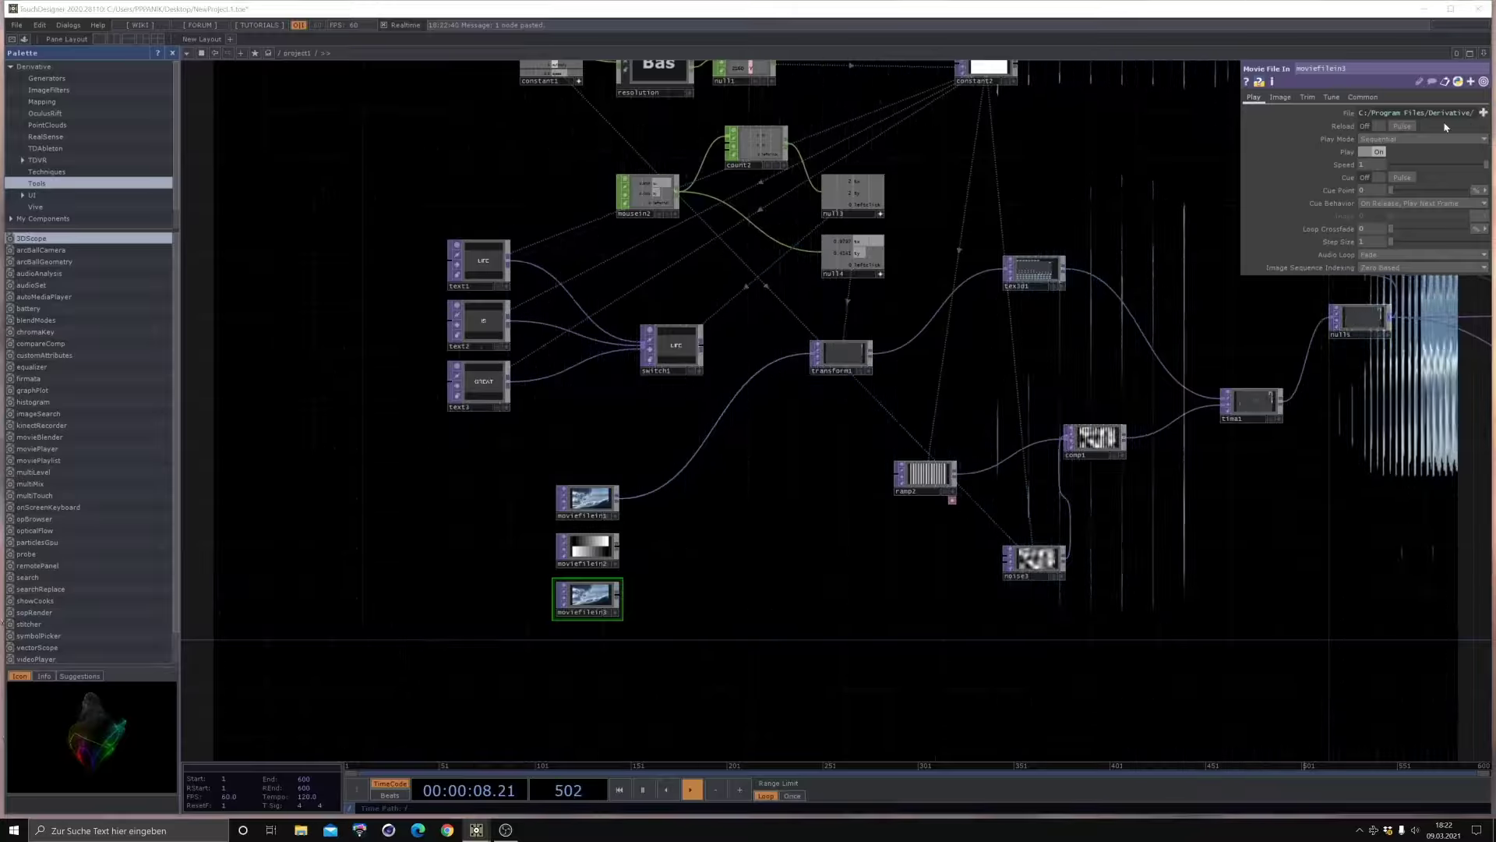
{"action": "left_click", "coordinate": [1483, 112]}
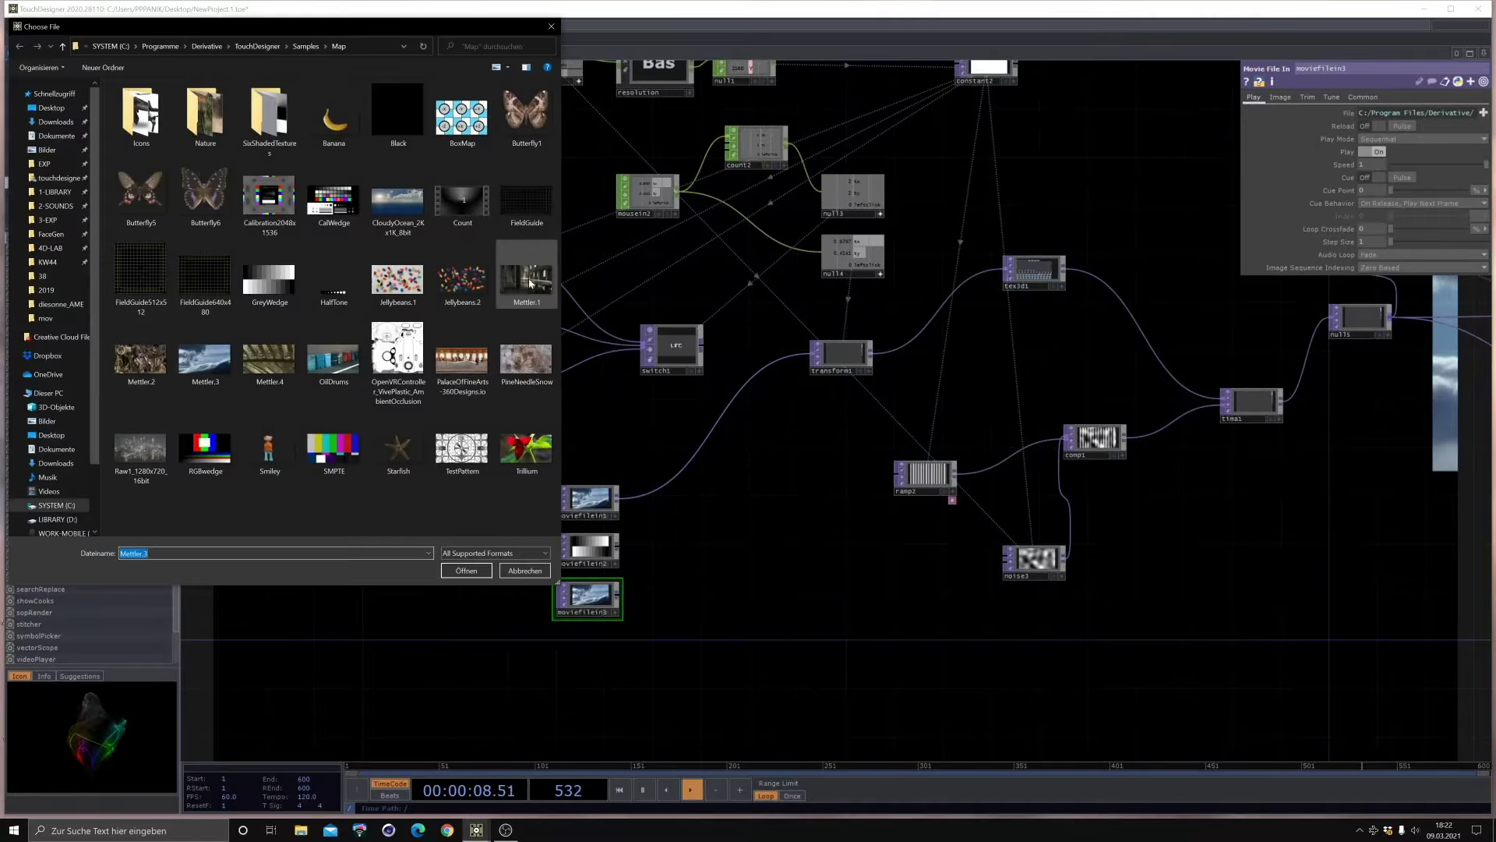
{"action": "left_click", "coordinate": [466, 569]}
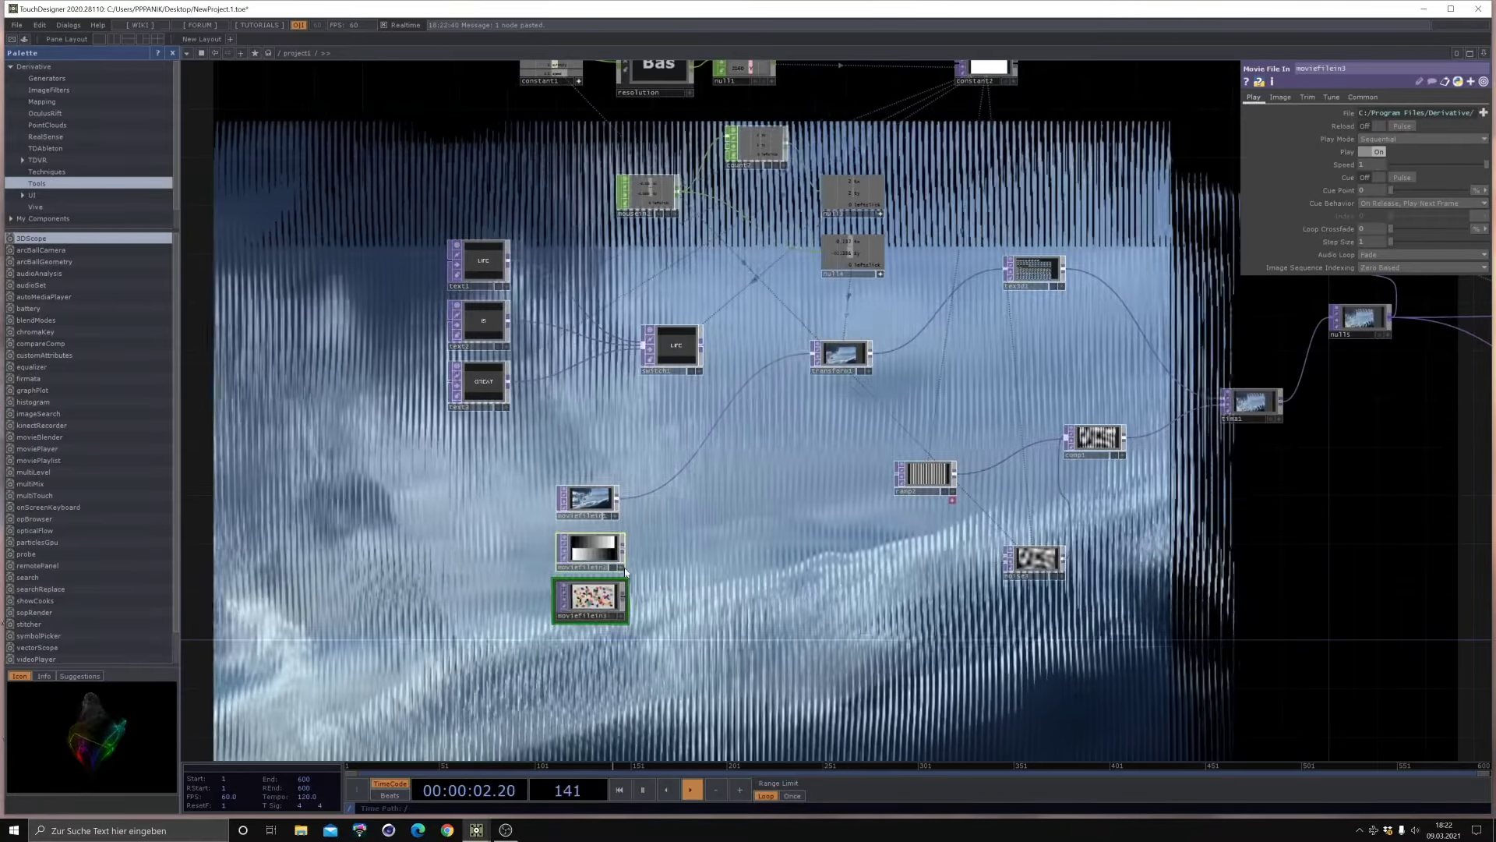
Step: Move the three Movie File In nodes below text3 and wire them into switch1 in place of the text nodes
{"action": "right_click_drag", "start_coordinate": [525, 466], "coordinate": [660, 661]}
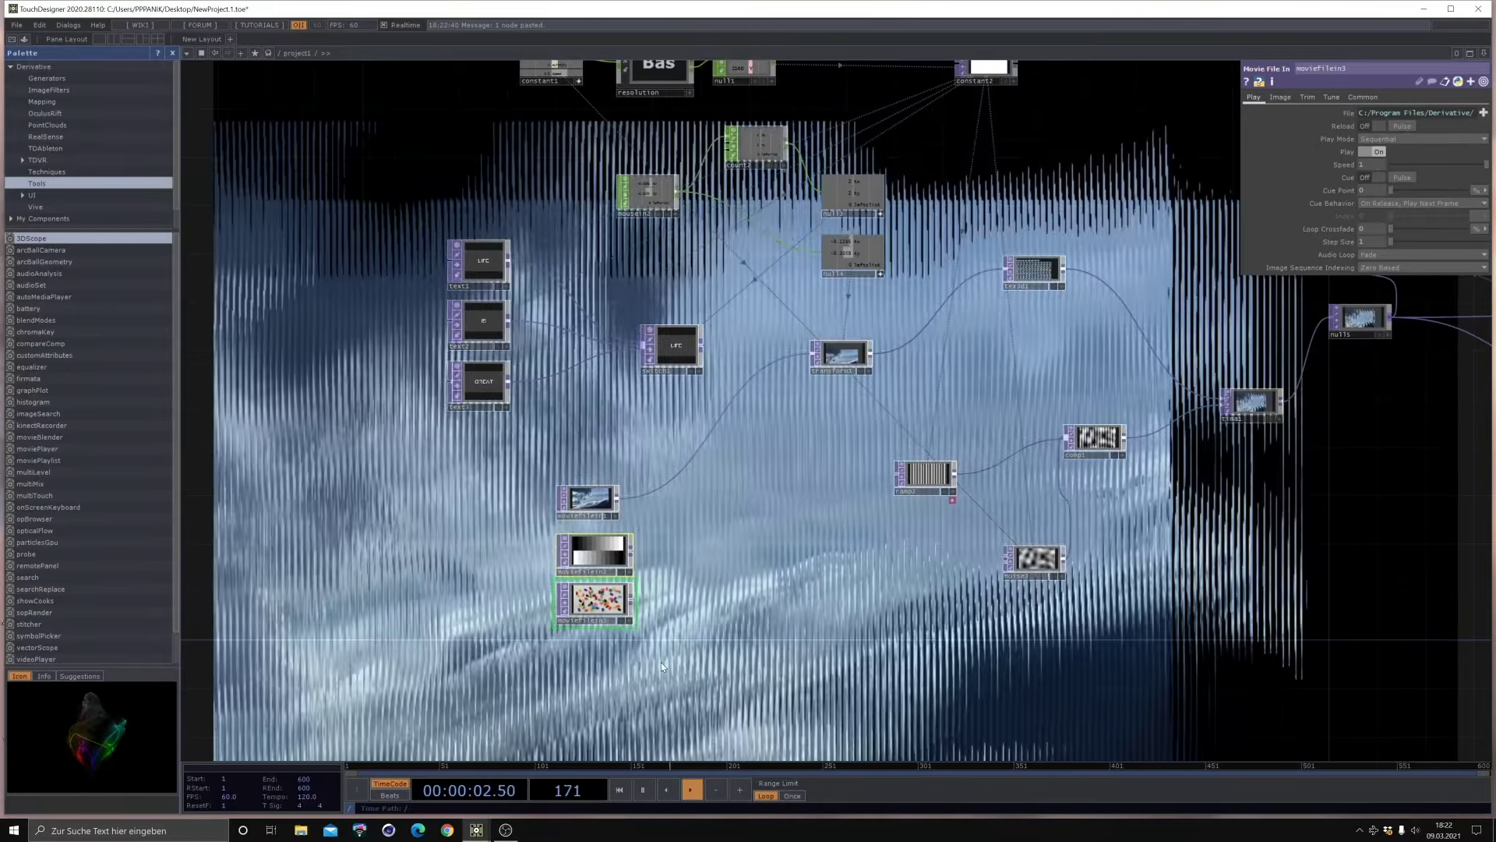
{"action": "left_click_drag", "start_coordinate": [589, 500], "coordinate": [480, 477]}
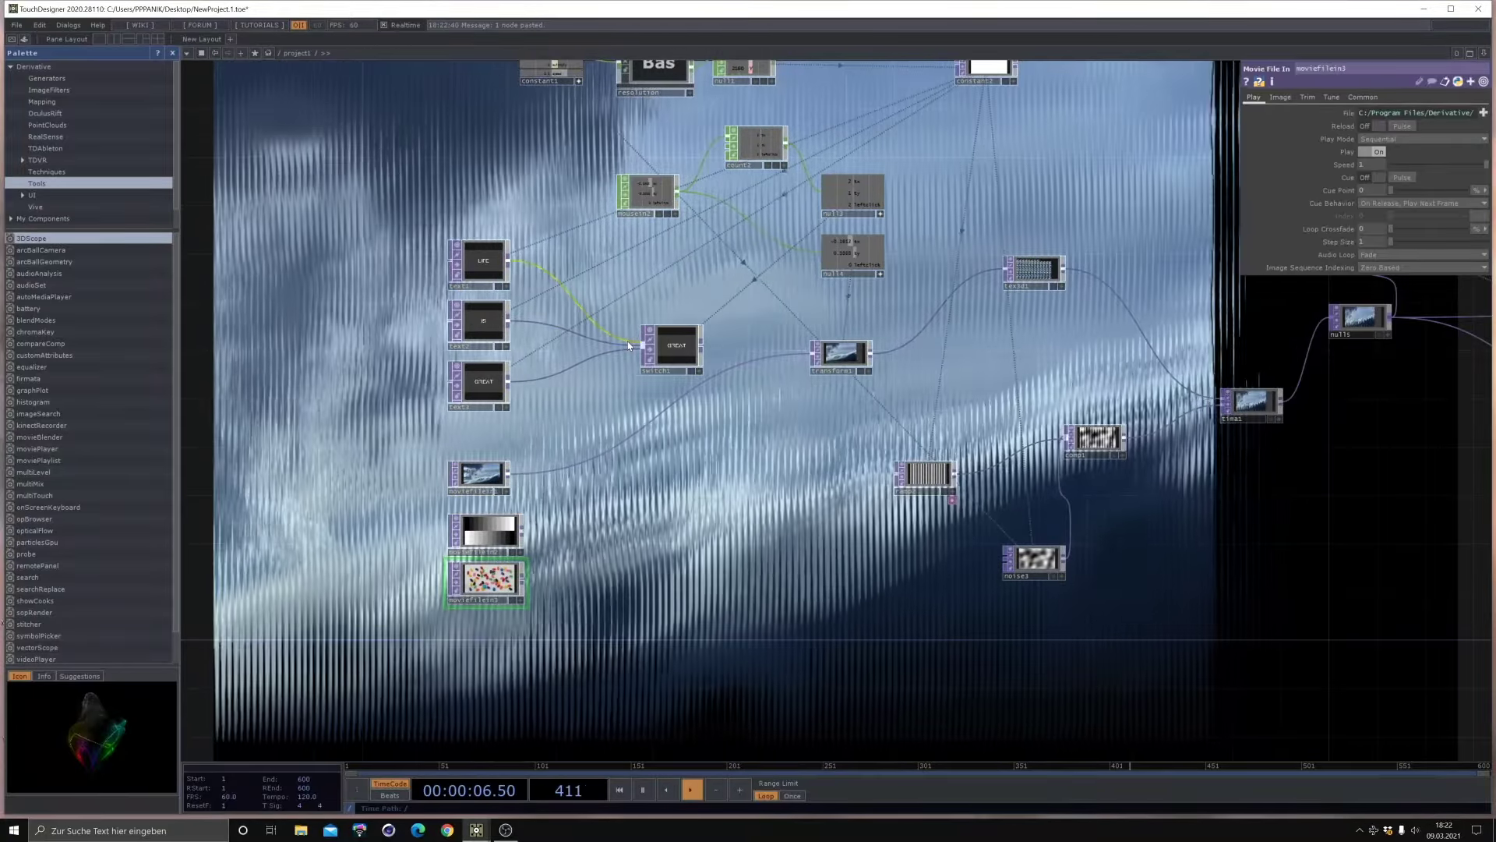
{"action": "right_click", "coordinate": [632, 323]}
{"action": "right_click", "coordinate": [611, 325]}
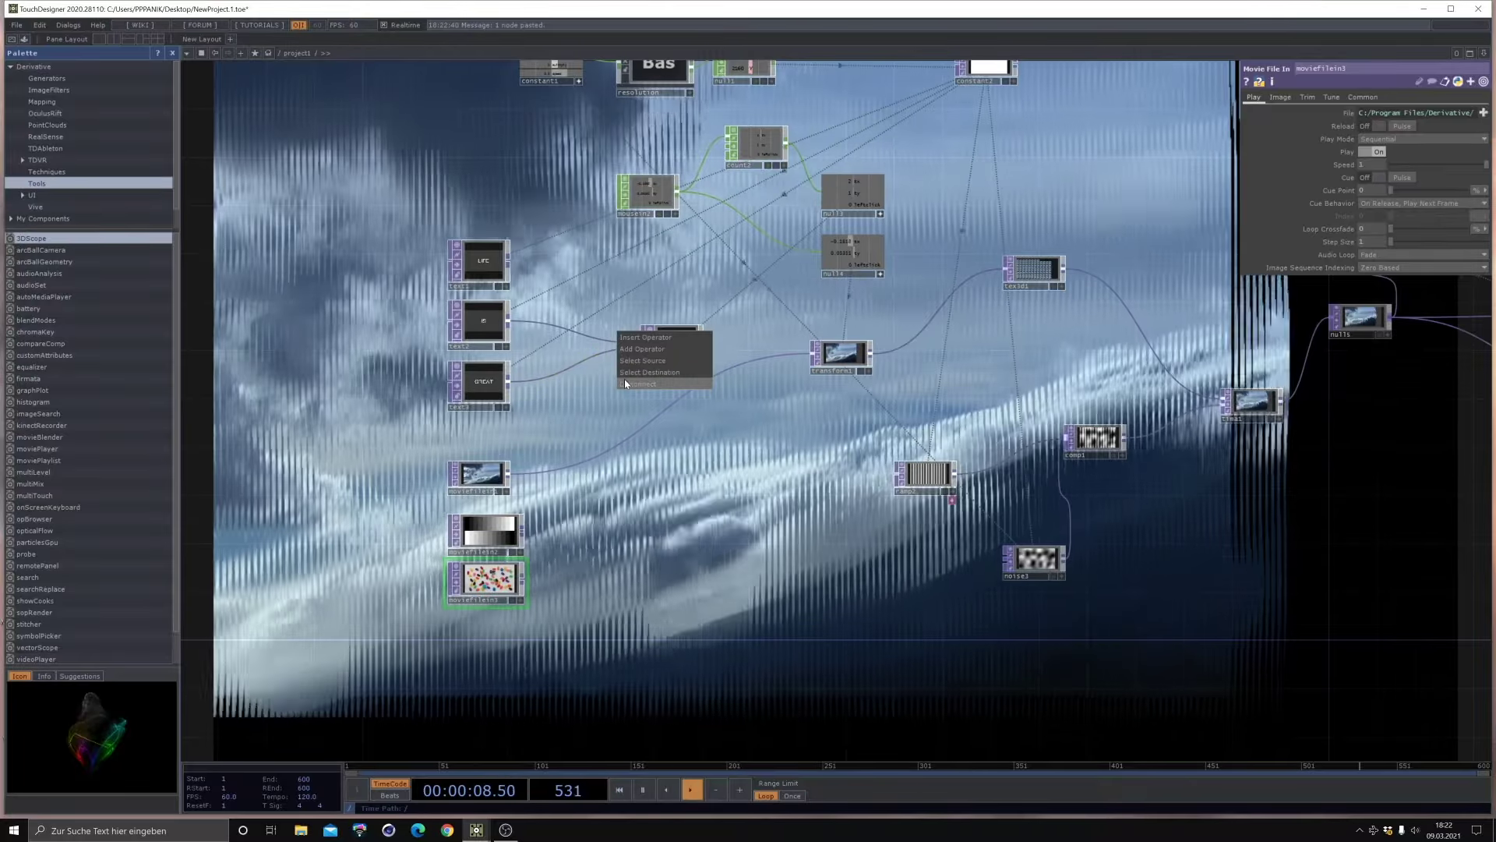
{"action": "left_click", "coordinate": [623, 376]}
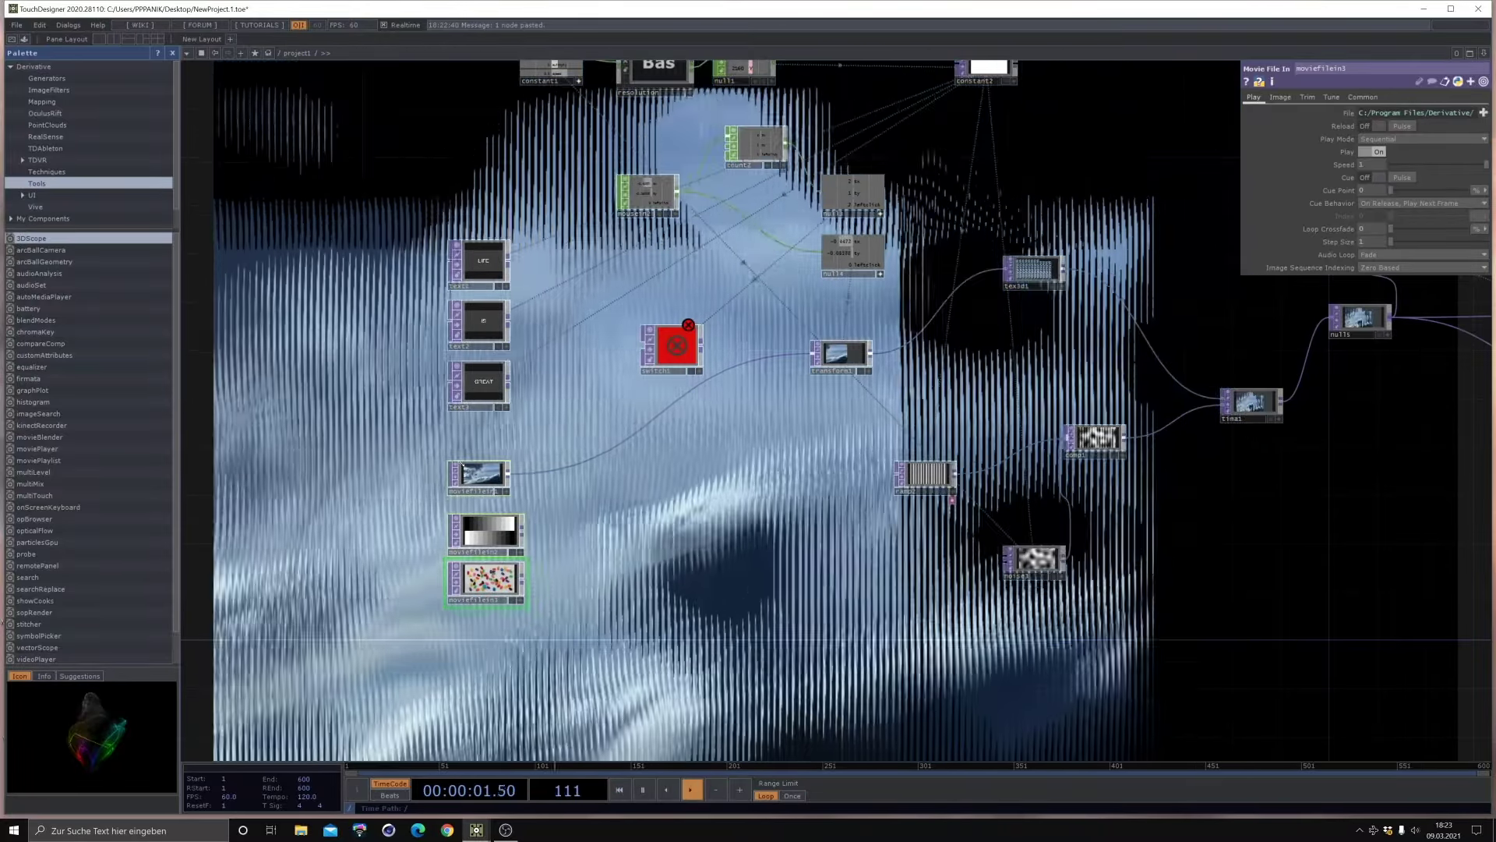
{"action": "left_click_drag", "start_coordinate": [508, 473], "coordinate": [814, 353]}
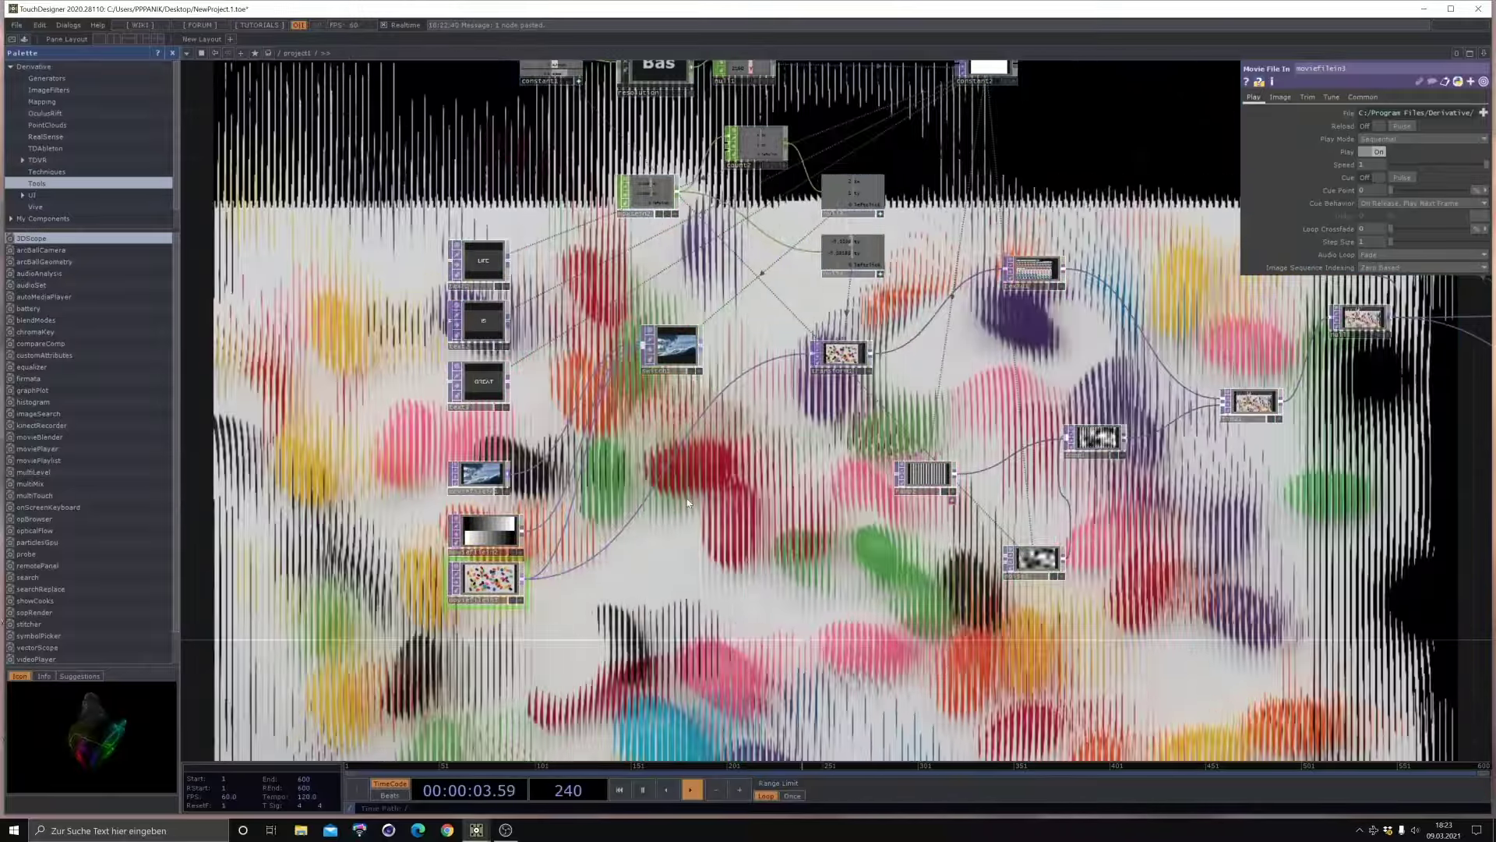
Step: Insert a Displace TOP on the wire between moviefilein3 and transform1, and connect a copy of the noise node to its second input
{"action": "left_click_drag", "start_coordinate": [688, 503], "coordinate": [586, 411]}
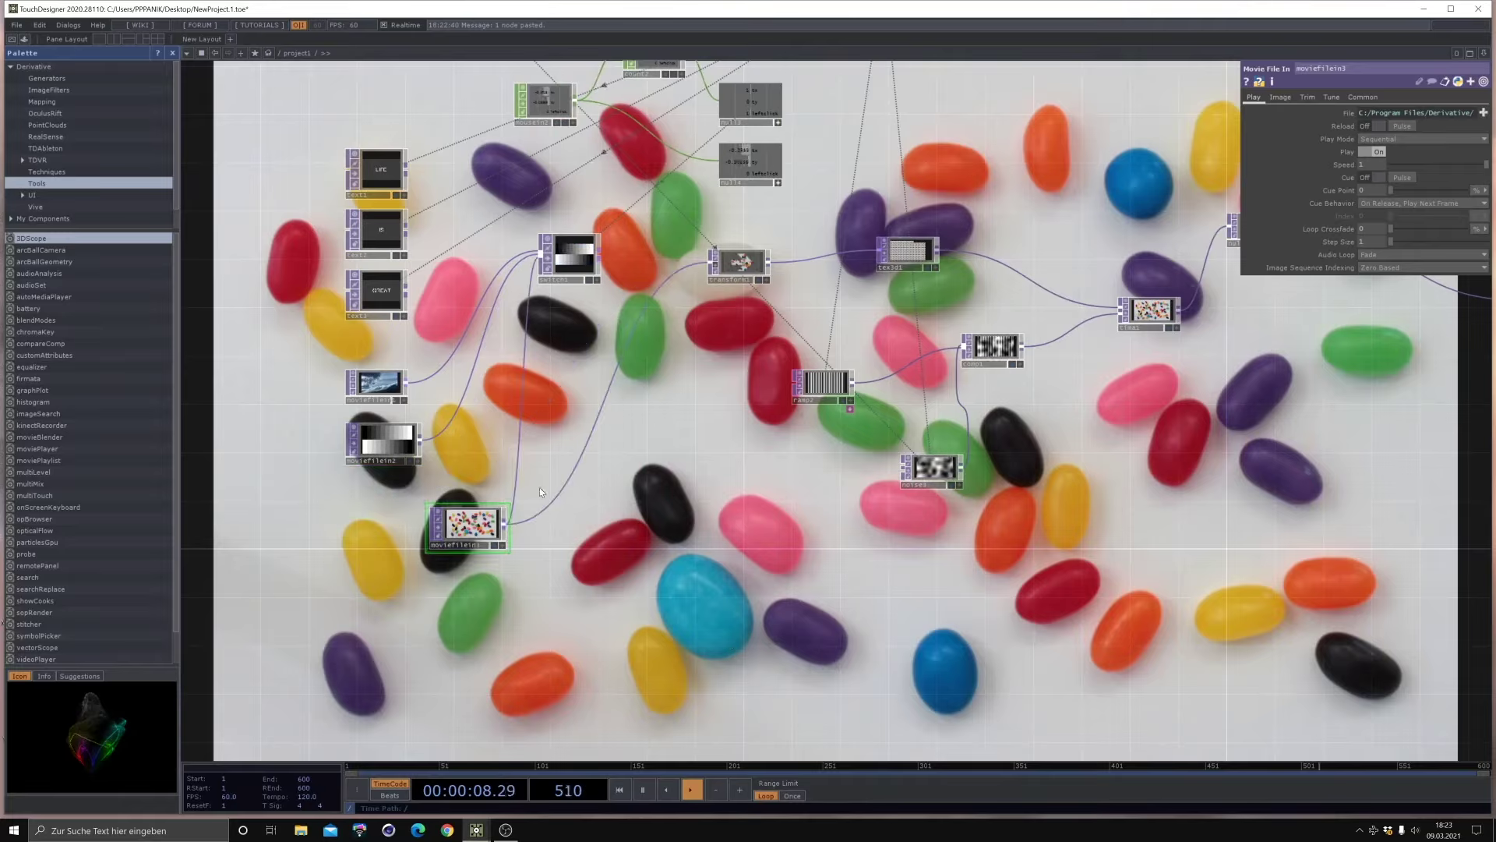
{"action": "right_click", "coordinate": [571, 479]}
{"action": "left_click", "coordinate": [608, 466]}
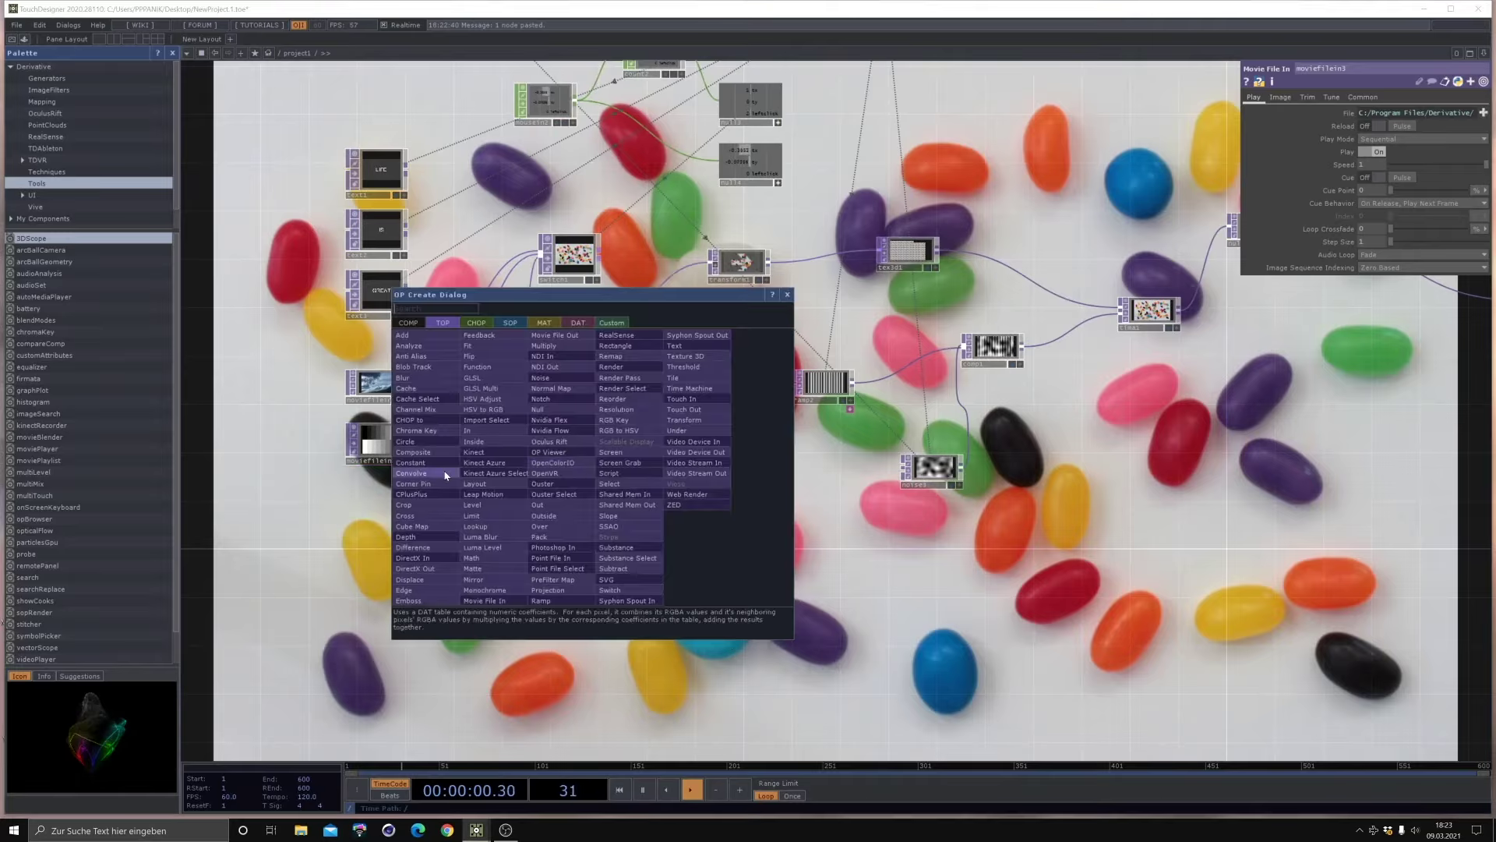
{"action": "left_click", "coordinate": [425, 581]}
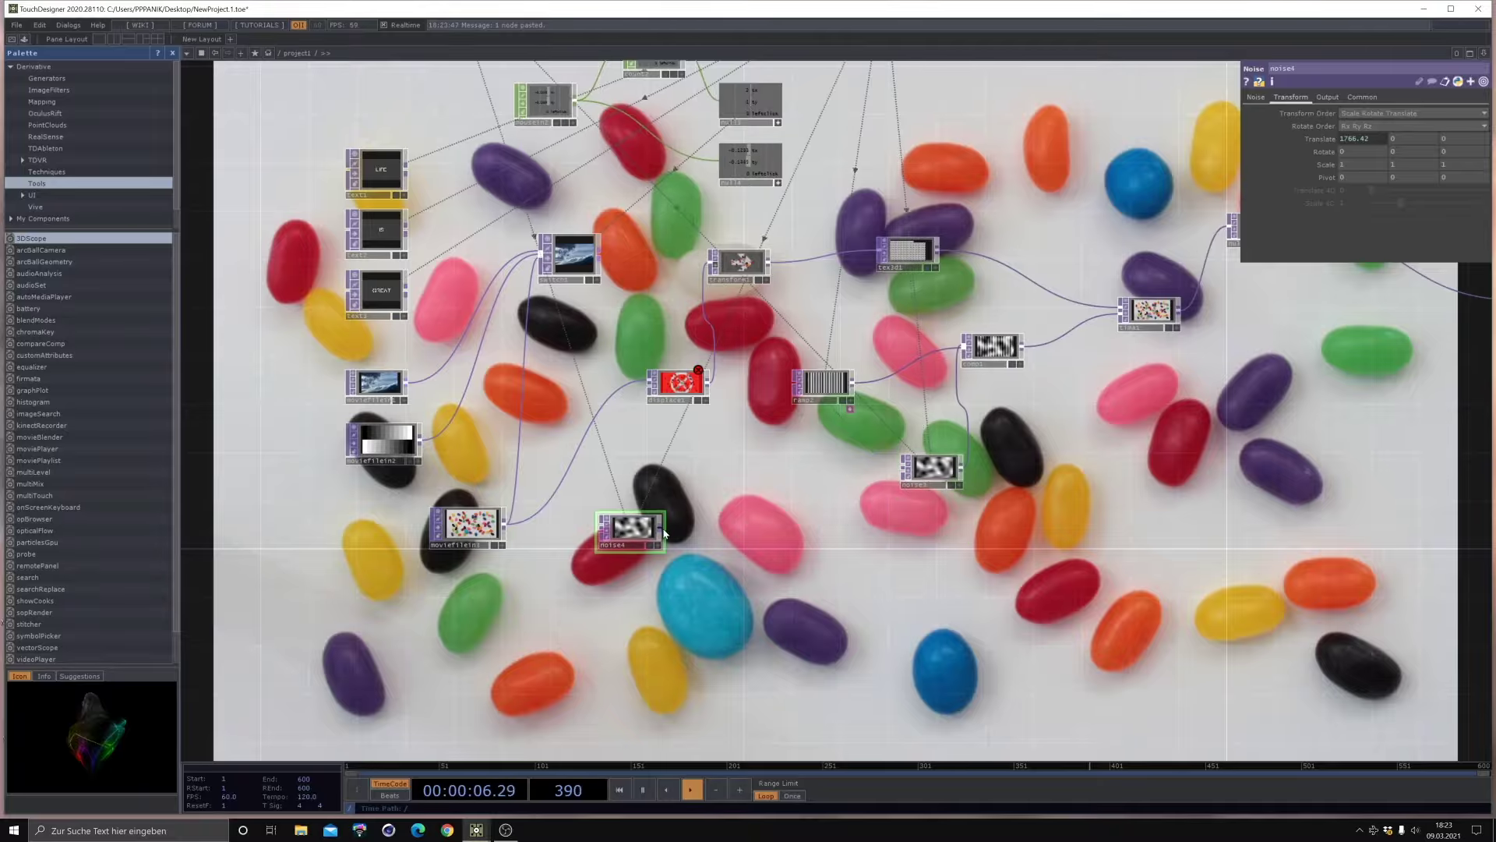
{"action": "left_click", "coordinate": [649, 395]}
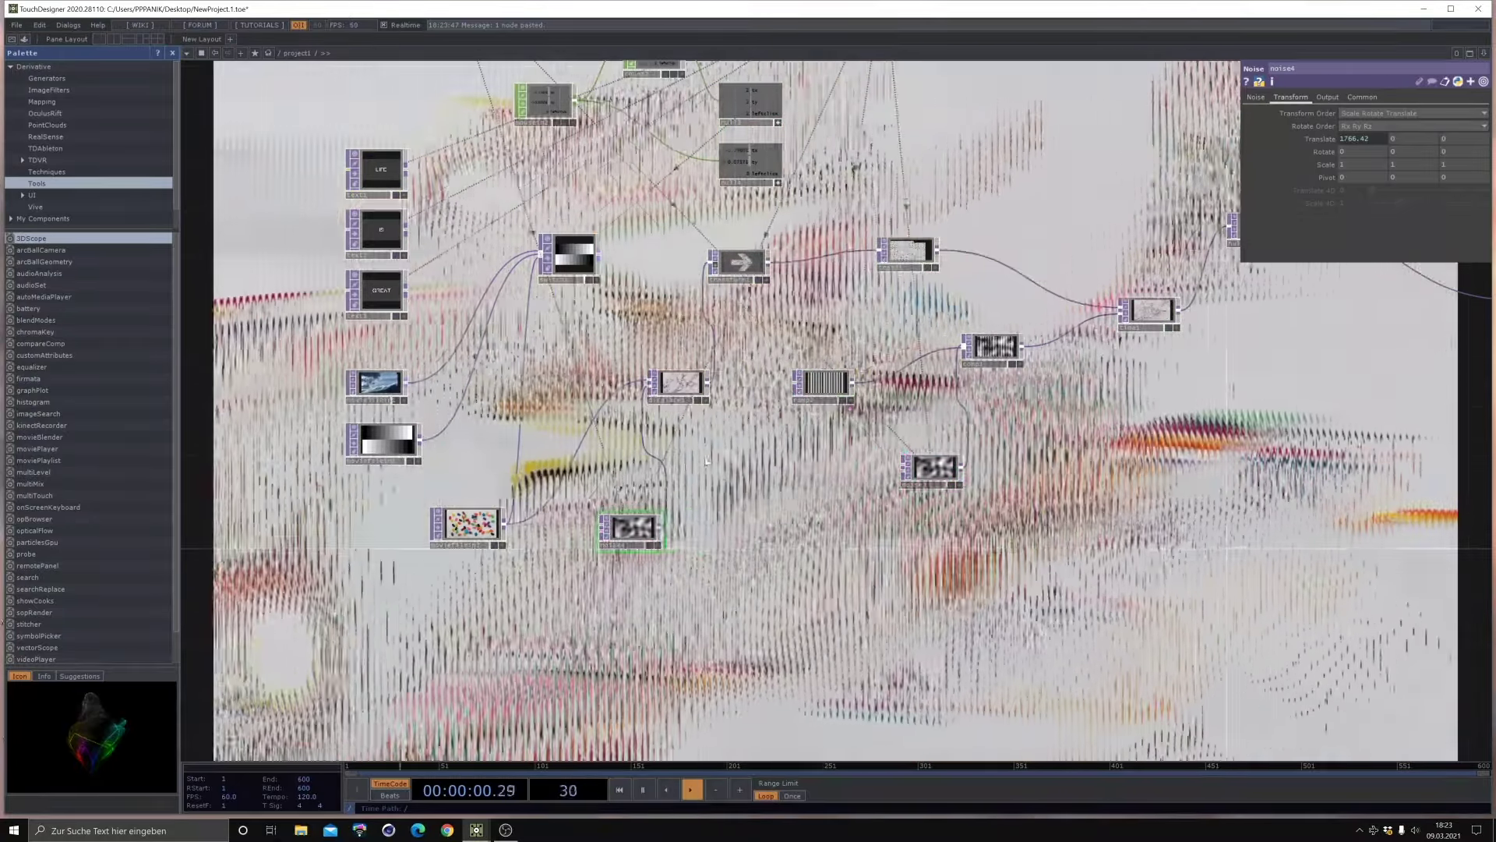
Step: Set the Displace Weight of displace1 to 0.009 on both axes
{"action": "left_click", "coordinate": [678, 383]}
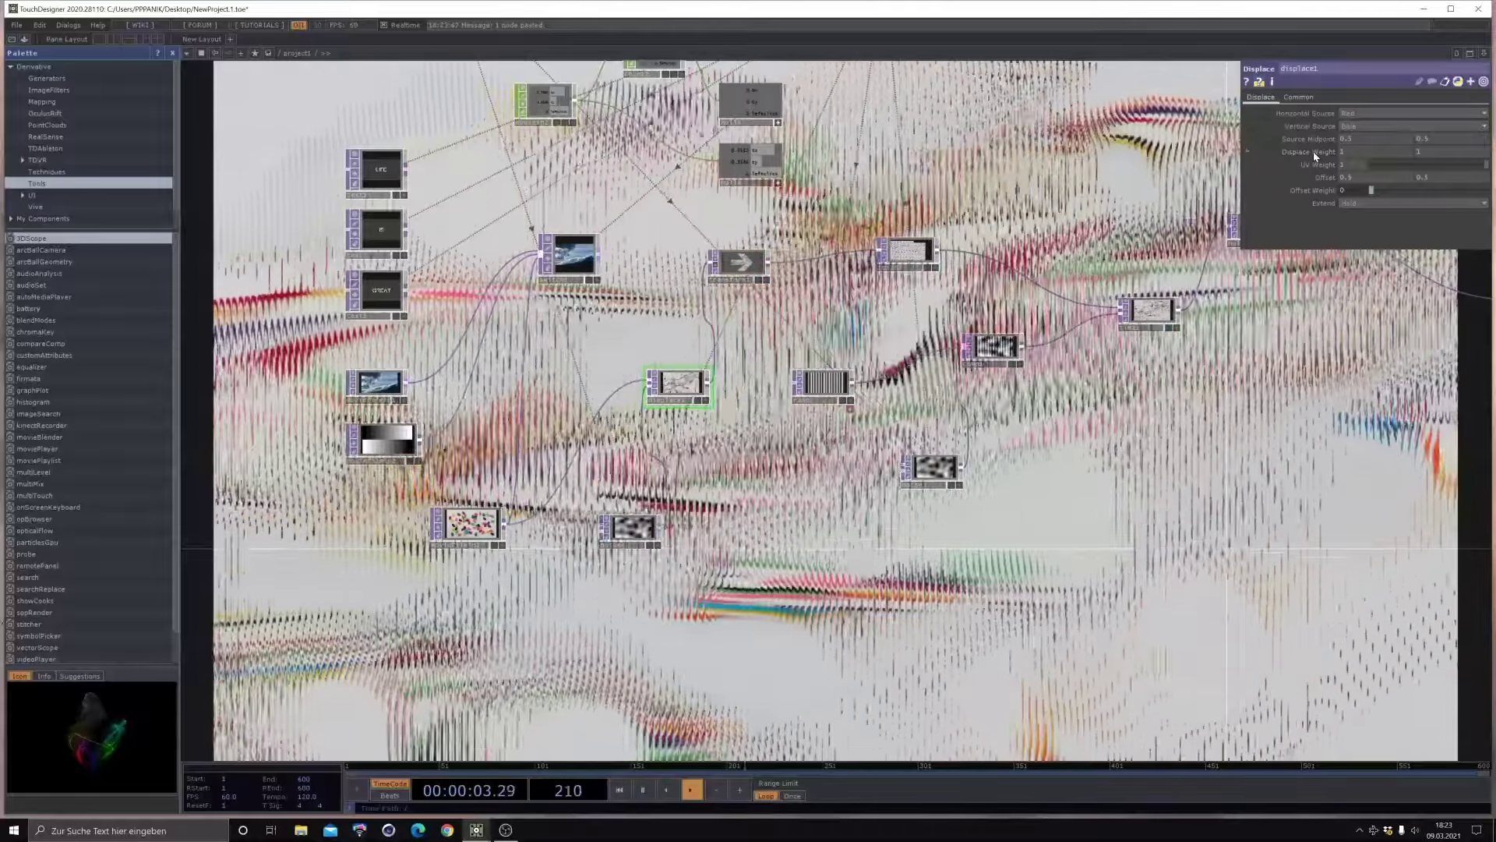
{"action": "mouse_move", "coordinate": [1312, 152]}
{"action": "middle_mouse_down"}
{"action": "mouse_move", "coordinate": [1251, 140]}
{"action": "mouse_move", "coordinate": [1314, 151]}
{"action": "middle_mouse_up"}
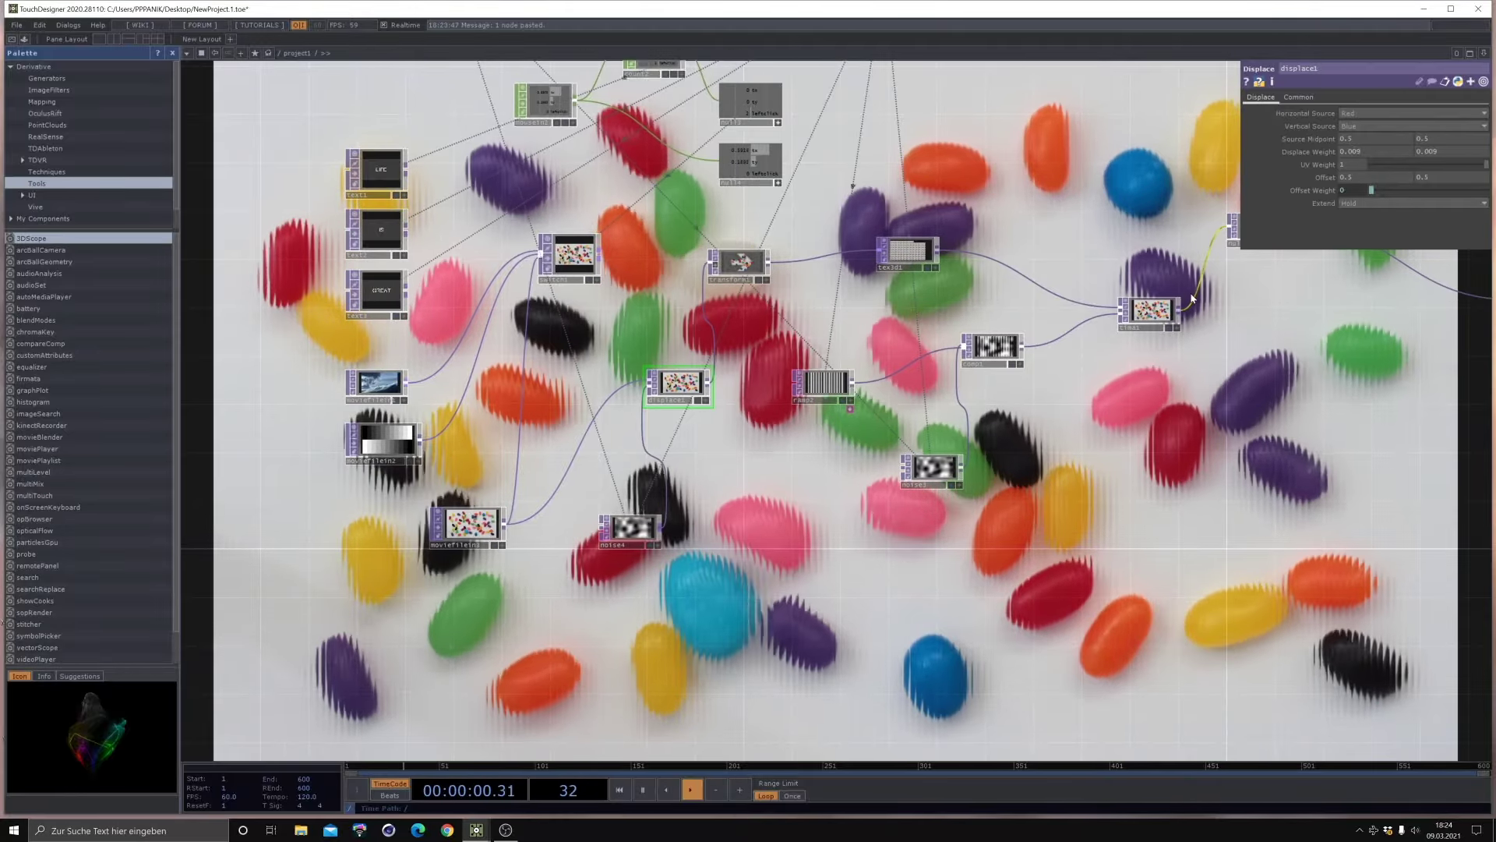
Step: Set the Exponent of noise4 to 0 and its Period to 16.4
{"action": "left_click", "coordinate": [646, 530]}
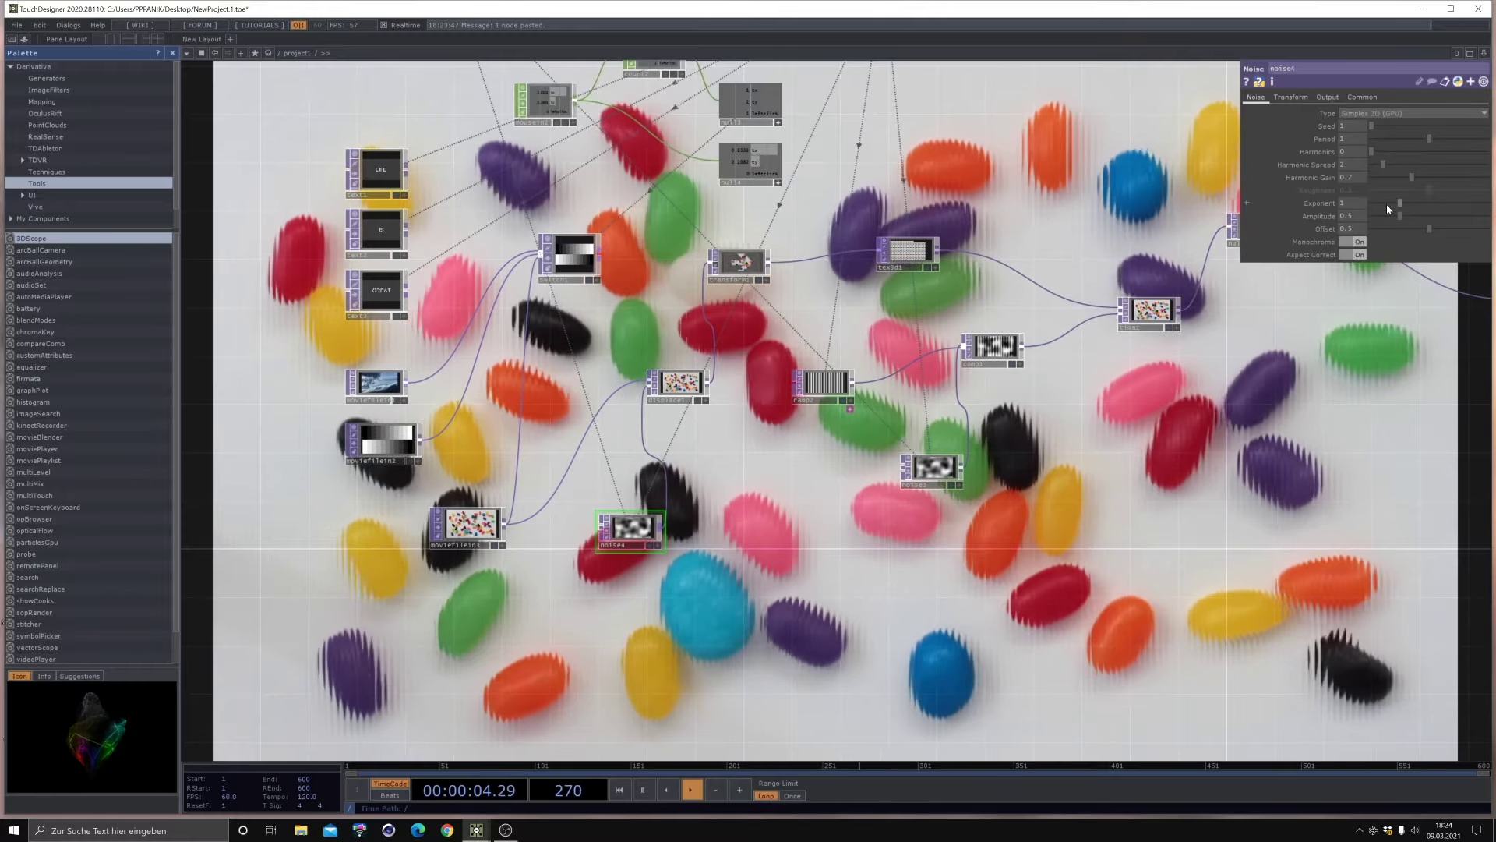
{"action": "left_click_drag", "start_coordinate": [1388, 204], "coordinate": [1320, 211]}
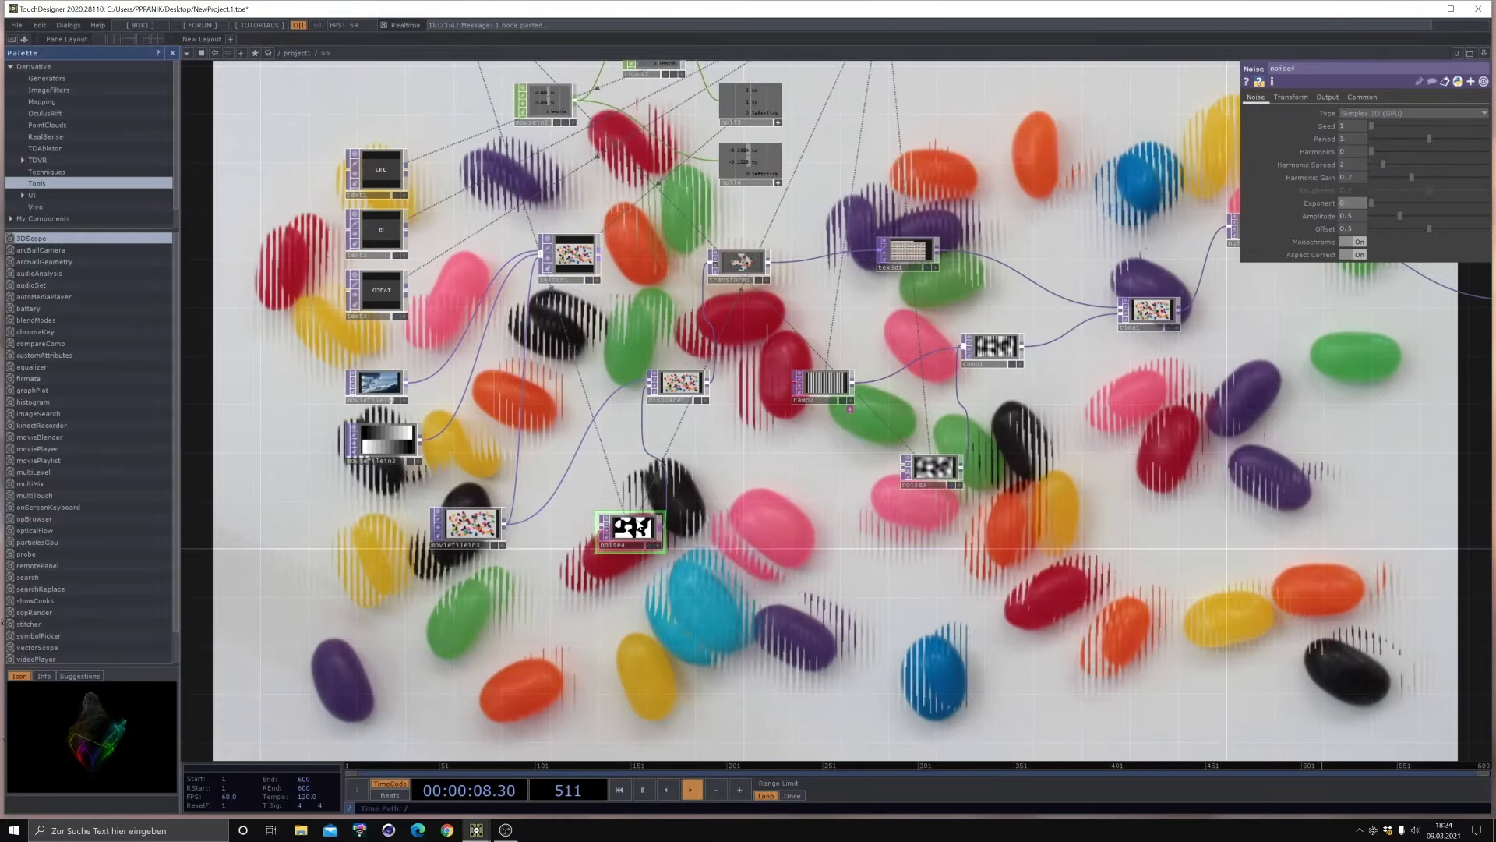
{"action": "scroll", "coordinate": [638, 528], "scroll_direction": "up", "scroll_amount": 5}
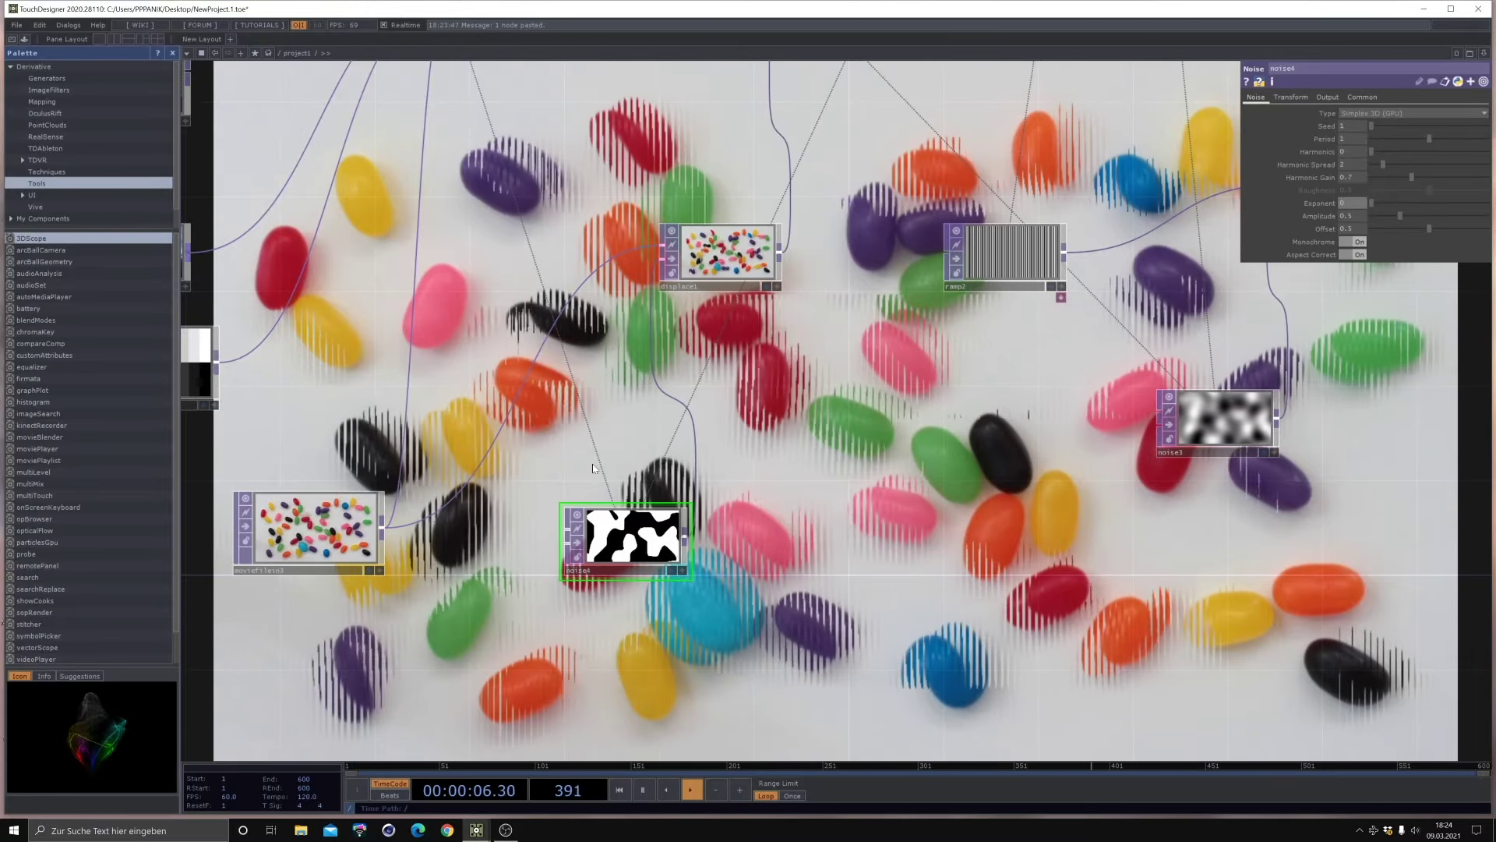
{"action": "left_click_drag", "start_coordinate": [1429, 139], "coordinate": [1488, 140]}
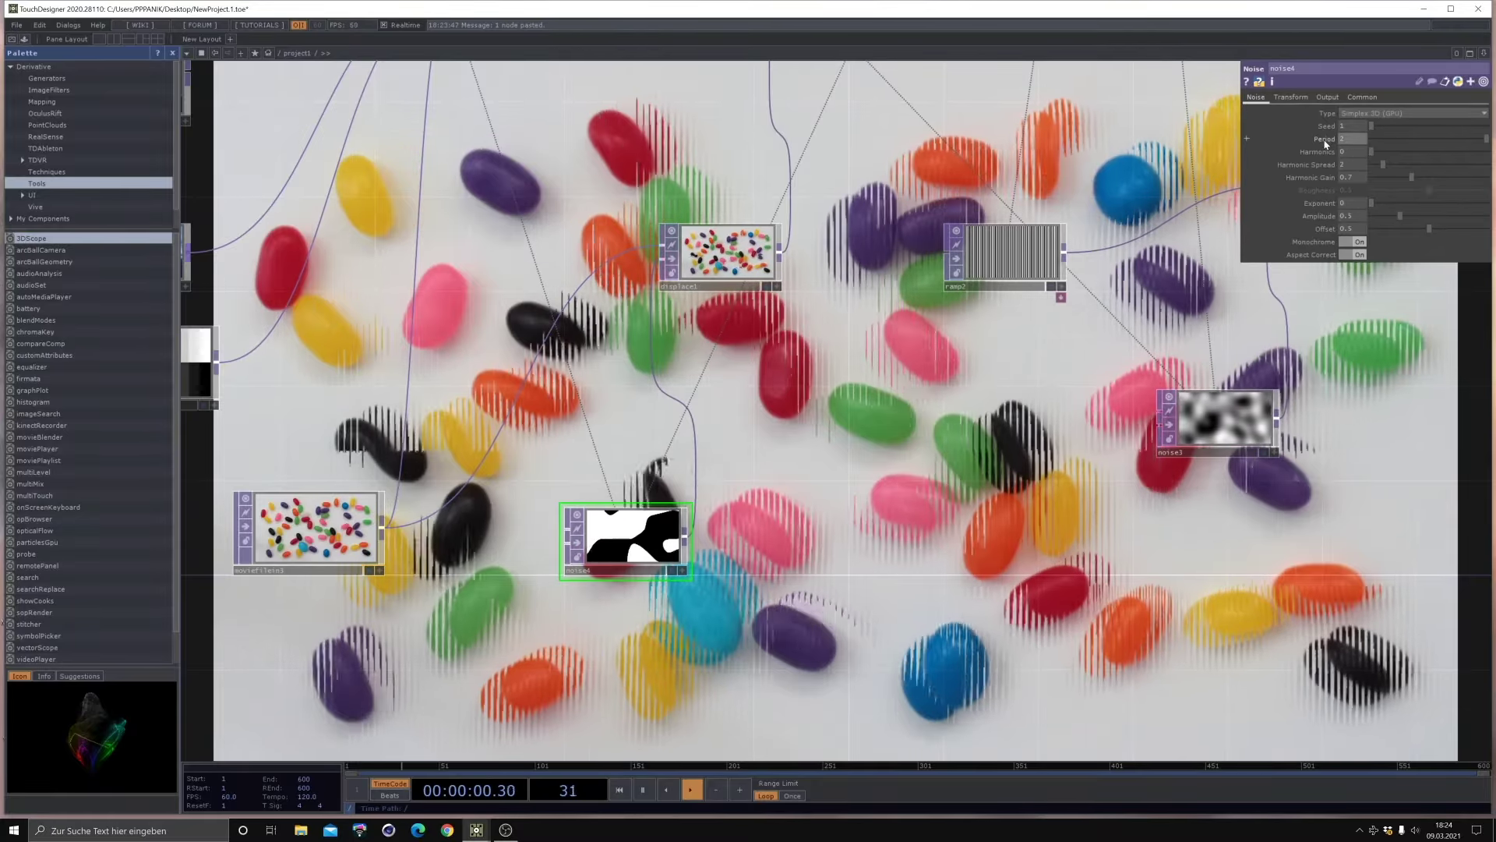
{"action": "left_click_drag", "start_coordinate": [1325, 145], "coordinate": [1324, 121]}
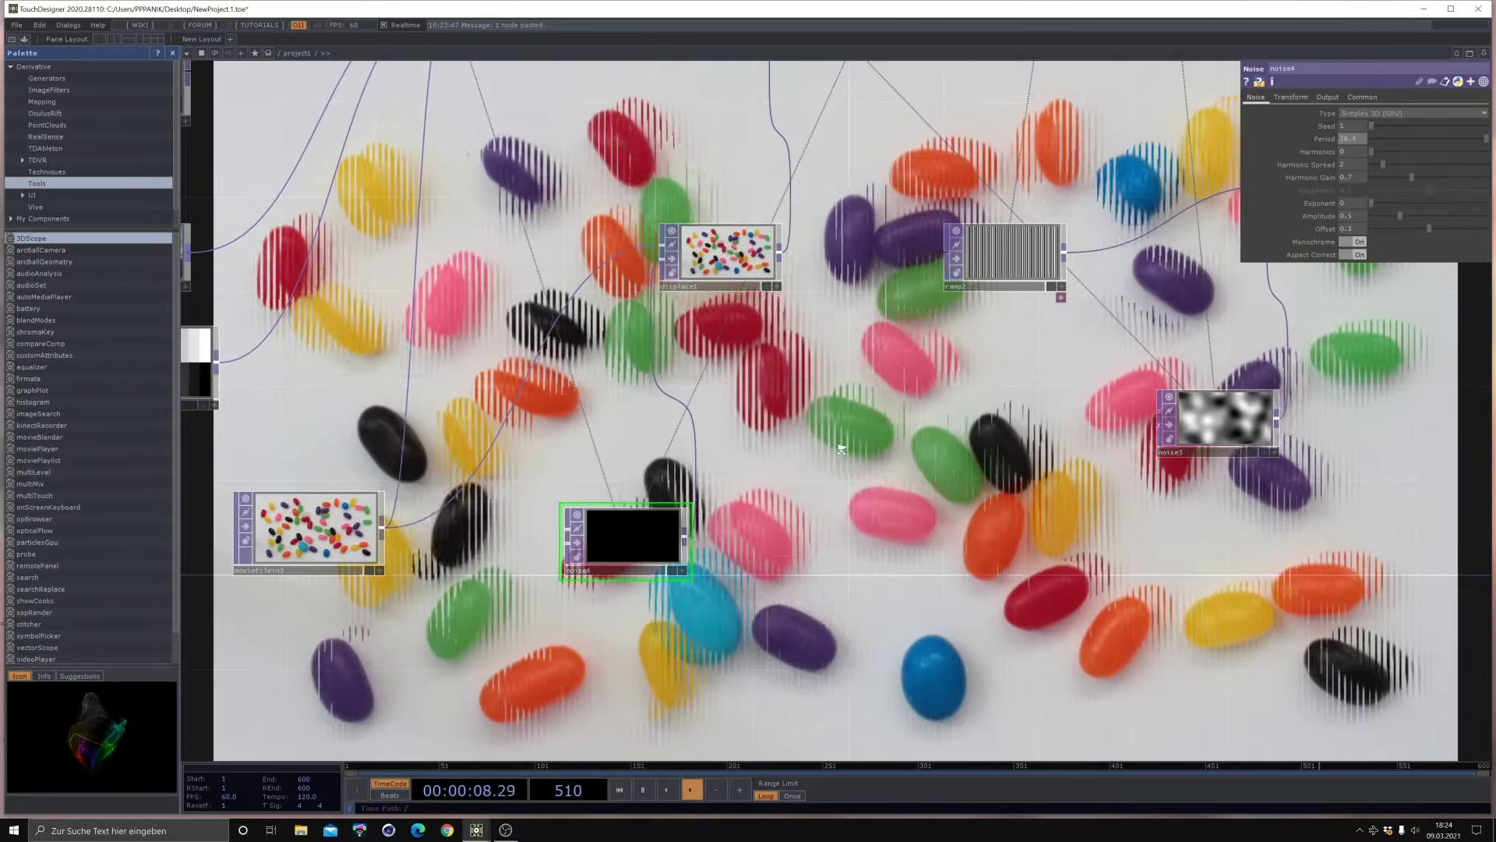
Step: Change the Type of the ramp2 node from Horizontal to Radial
{"action": "scroll", "coordinate": [699, 537], "scroll_direction": "down", "scroll_amount": 2}
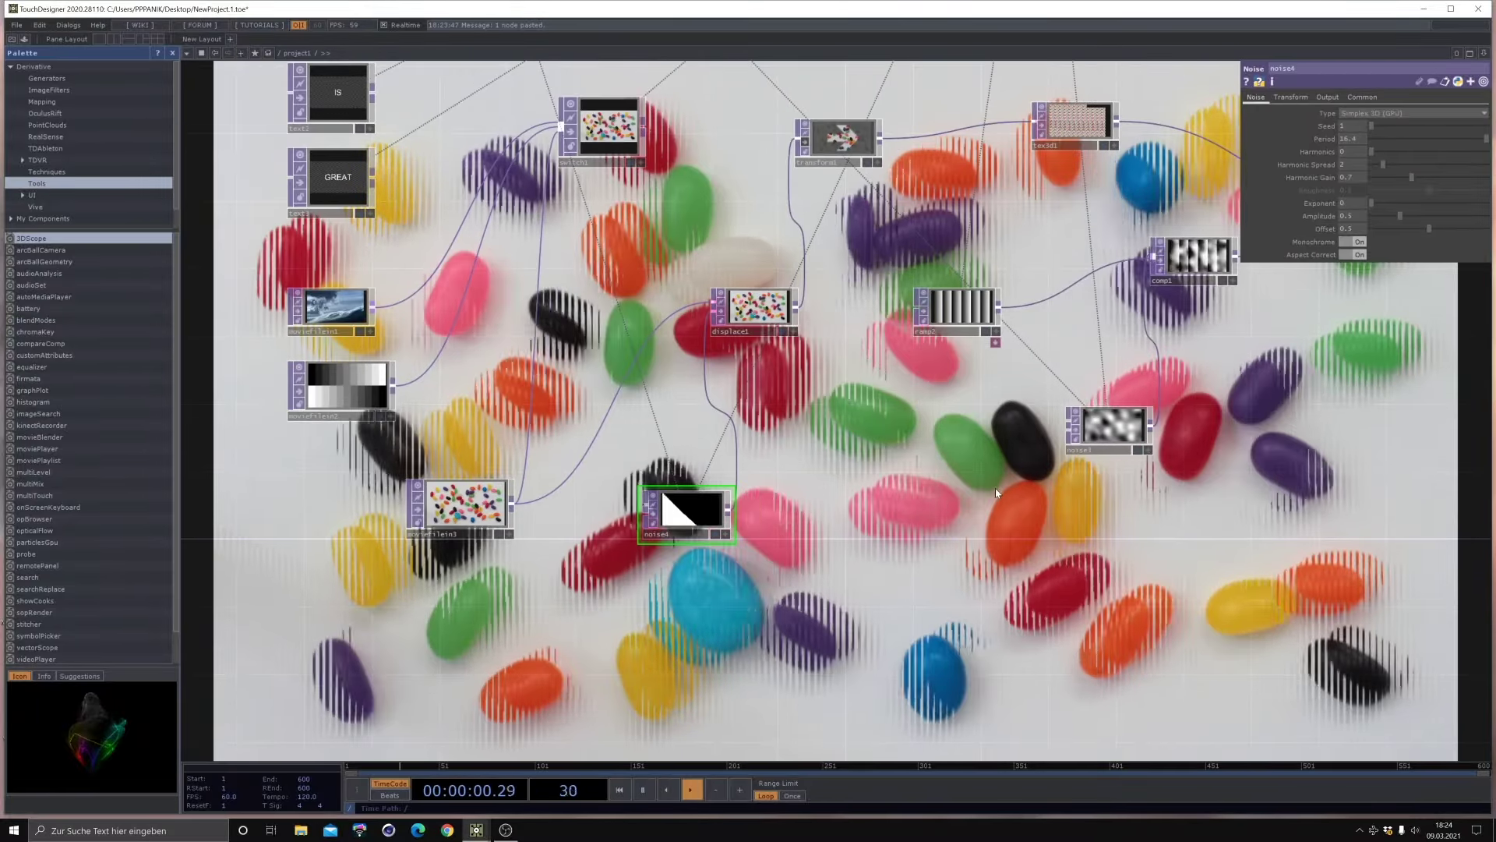
{"action": "scroll", "coordinate": [1014, 483], "scroll_direction": "down", "scroll_amount": 2}
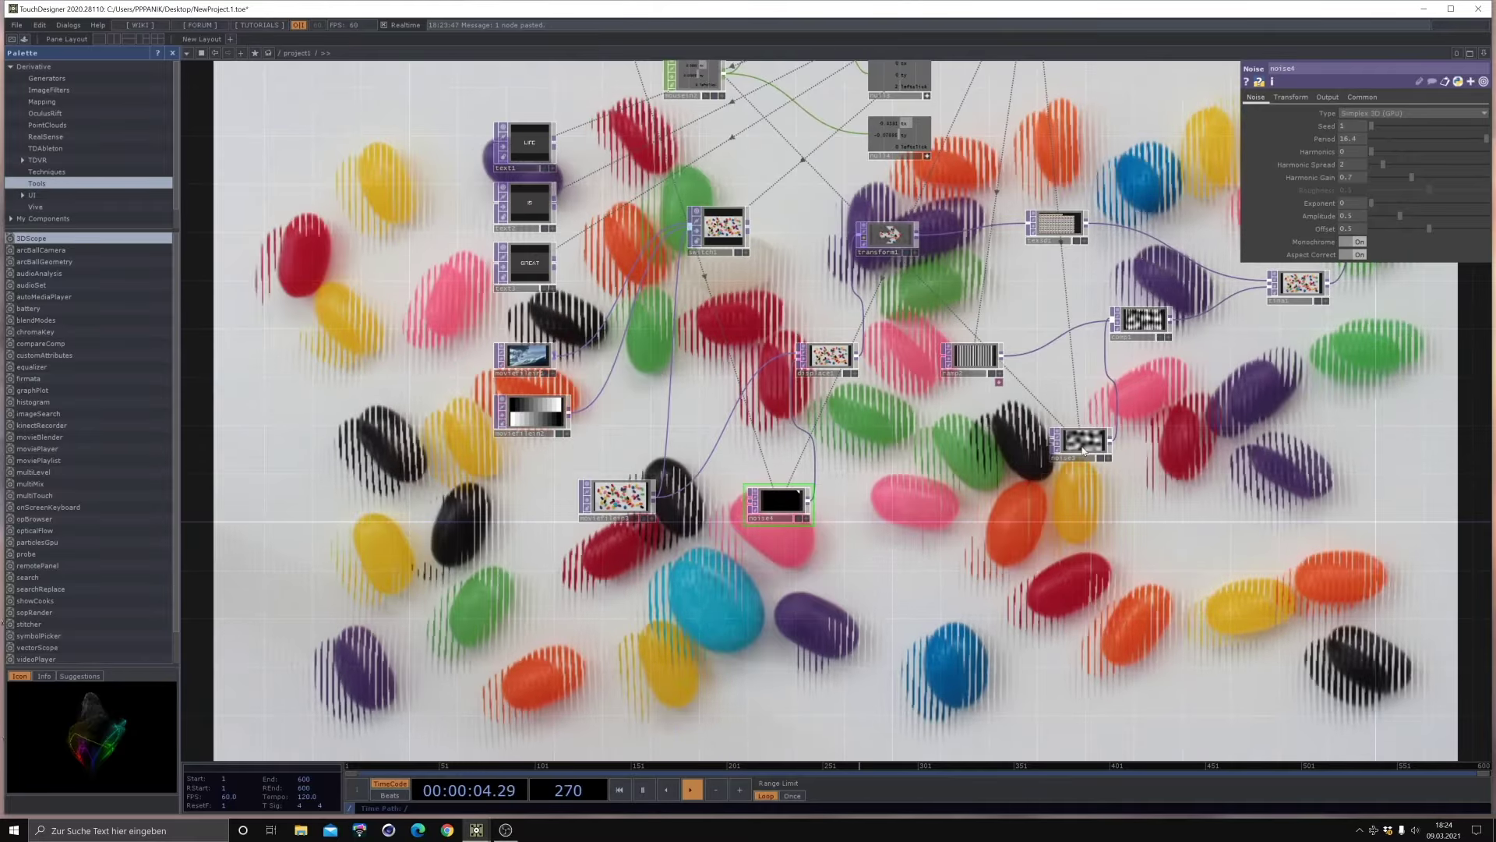
{"action": "left_click", "coordinate": [972, 371]}
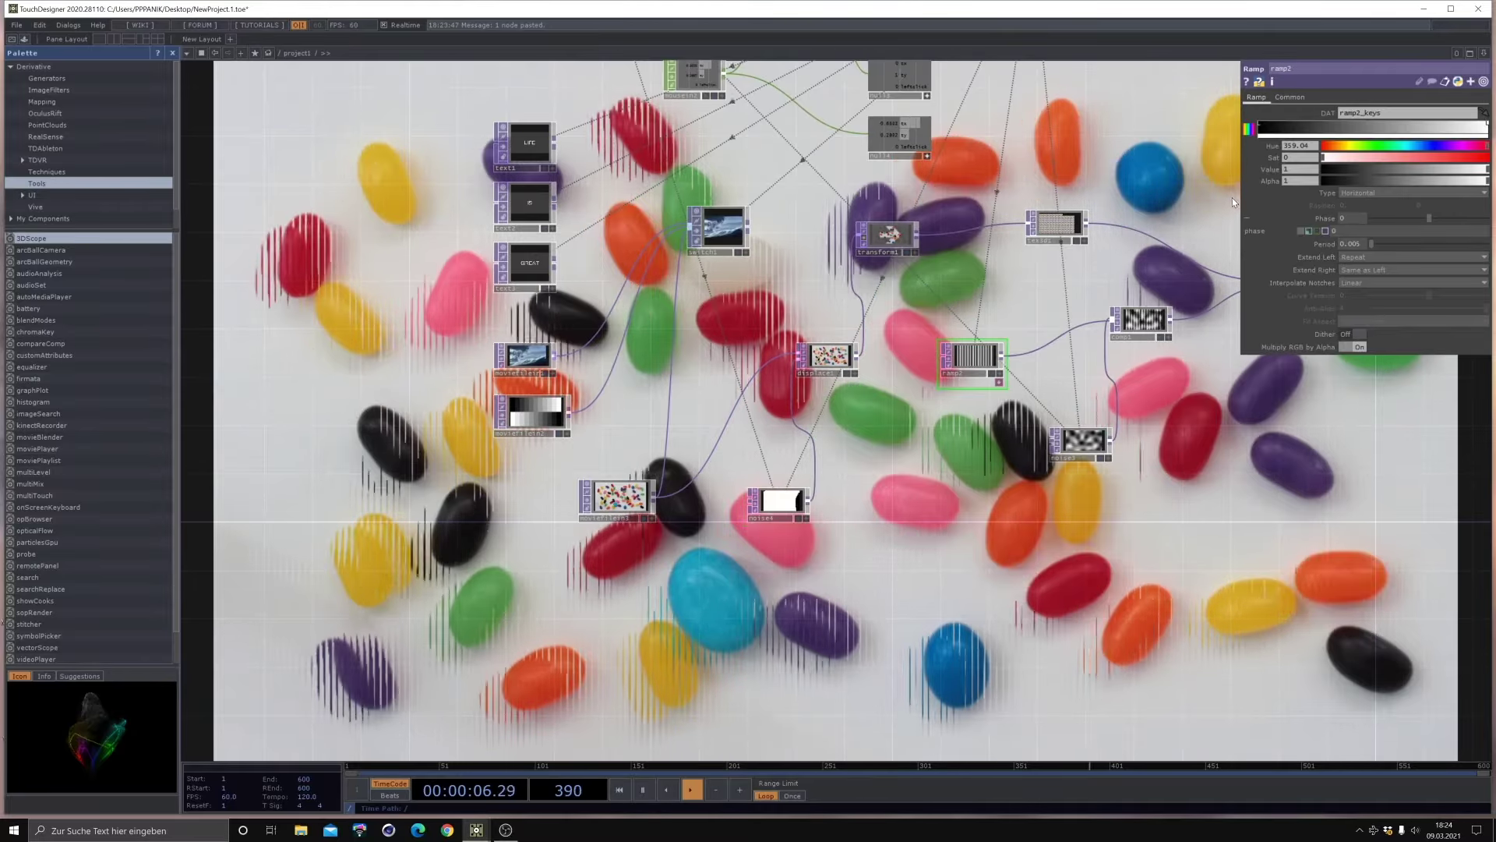
{"action": "left_click", "coordinate": [1364, 192]}
{"action": "left_click", "coordinate": [1353, 224]}
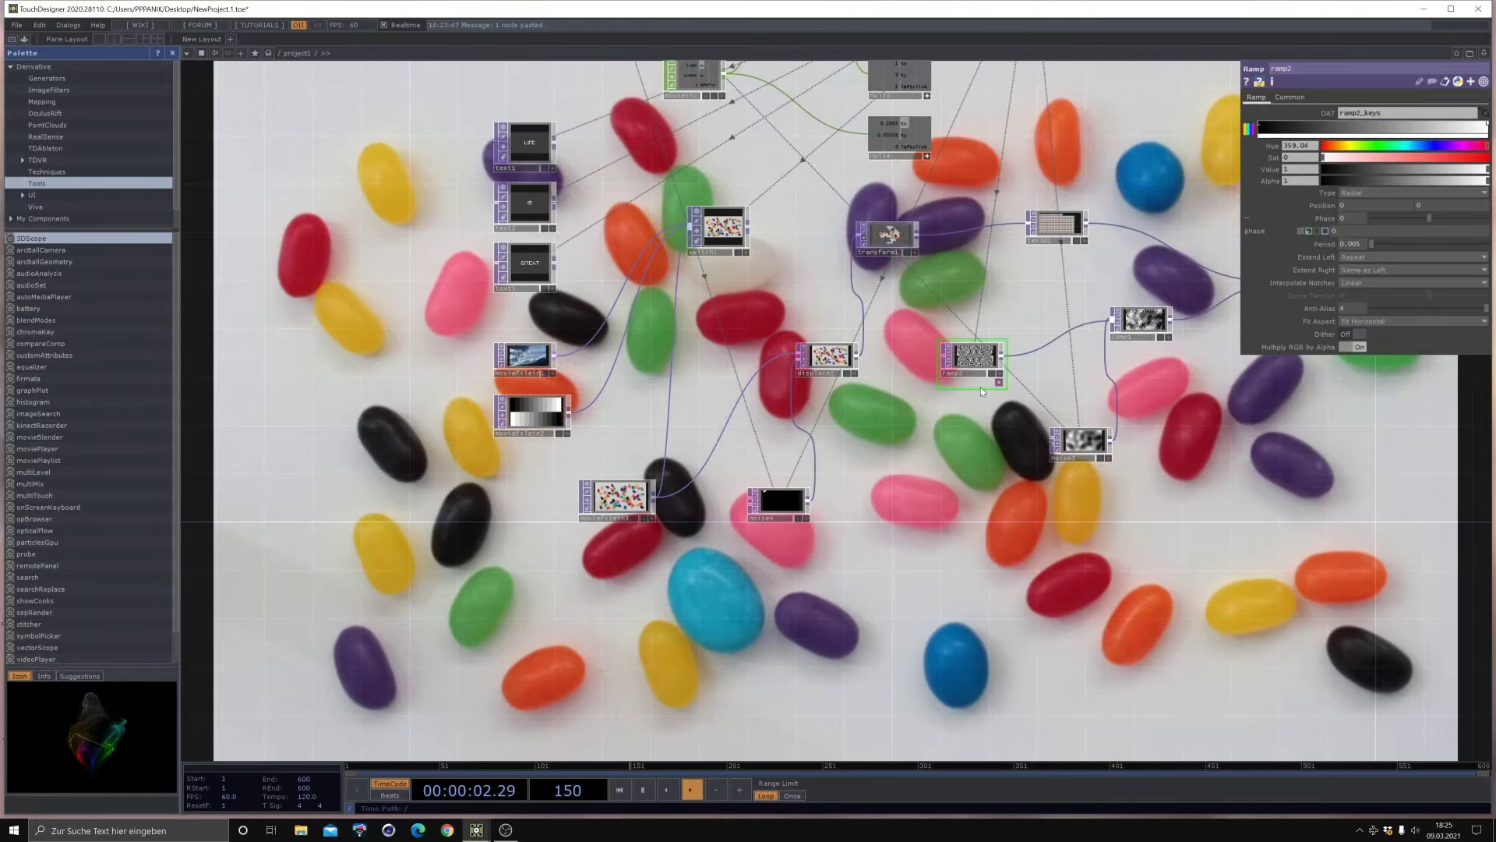
{"action": "left_click_drag", "start_coordinate": [1161, 502], "coordinate": [819, 554]}
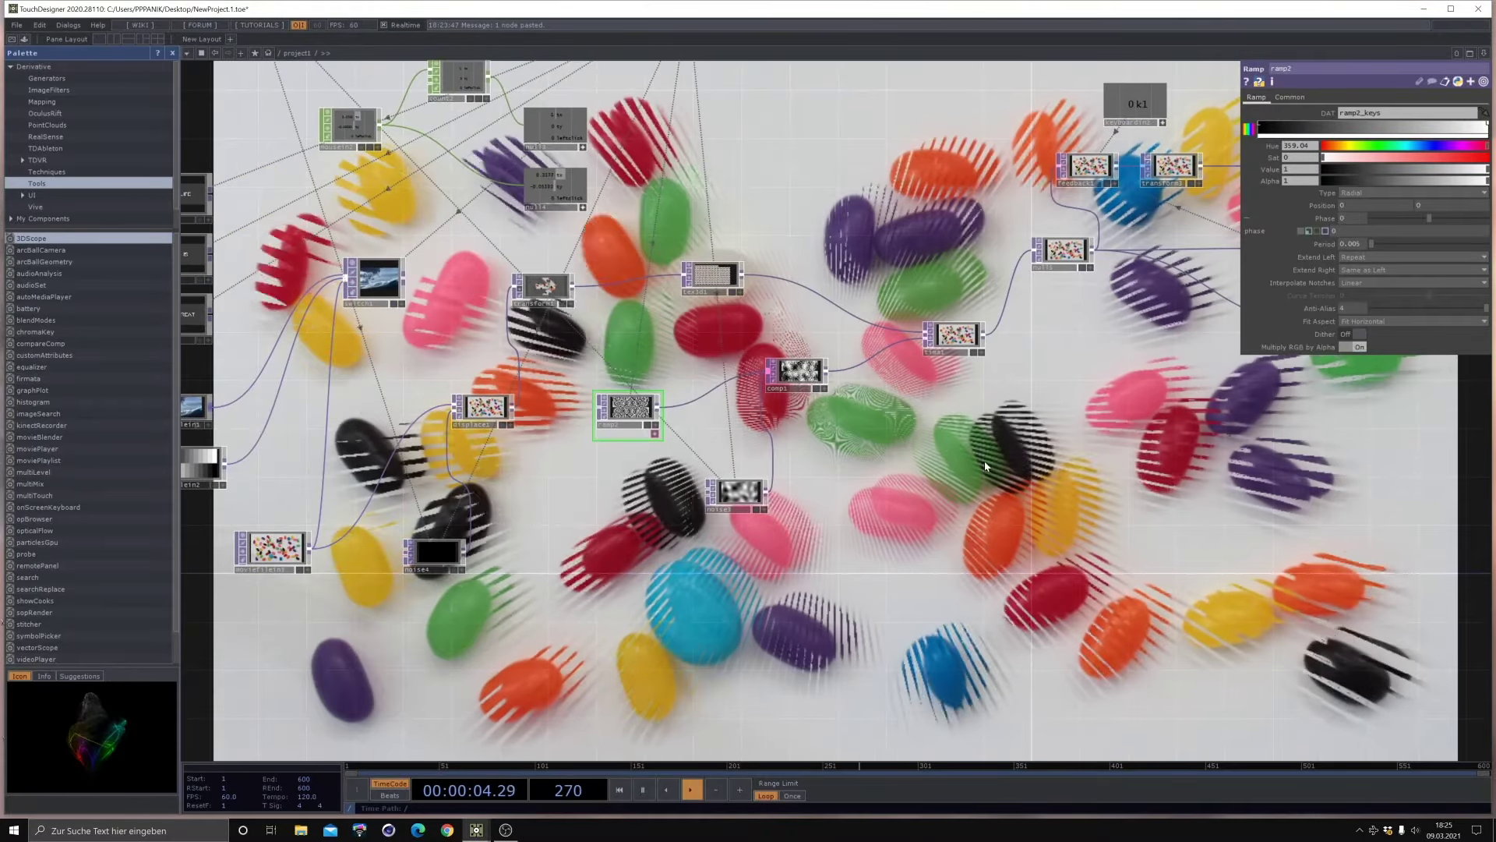
{"action": "left_click_drag", "start_coordinate": [979, 461], "coordinate": [601, 411]}
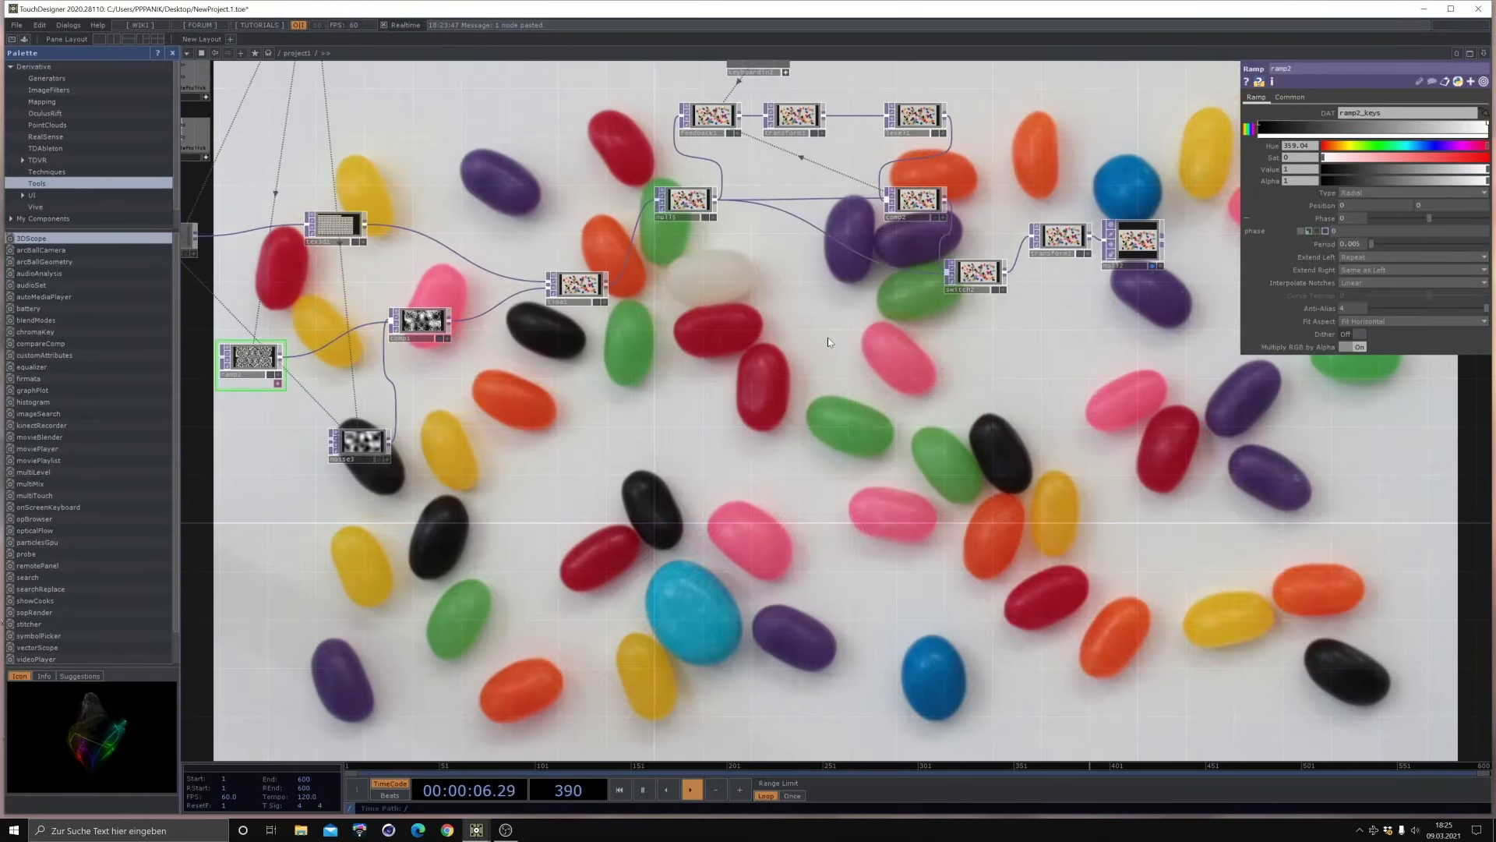
{"action": "left_click_drag", "start_coordinate": [828, 338], "coordinate": [403, 429]}
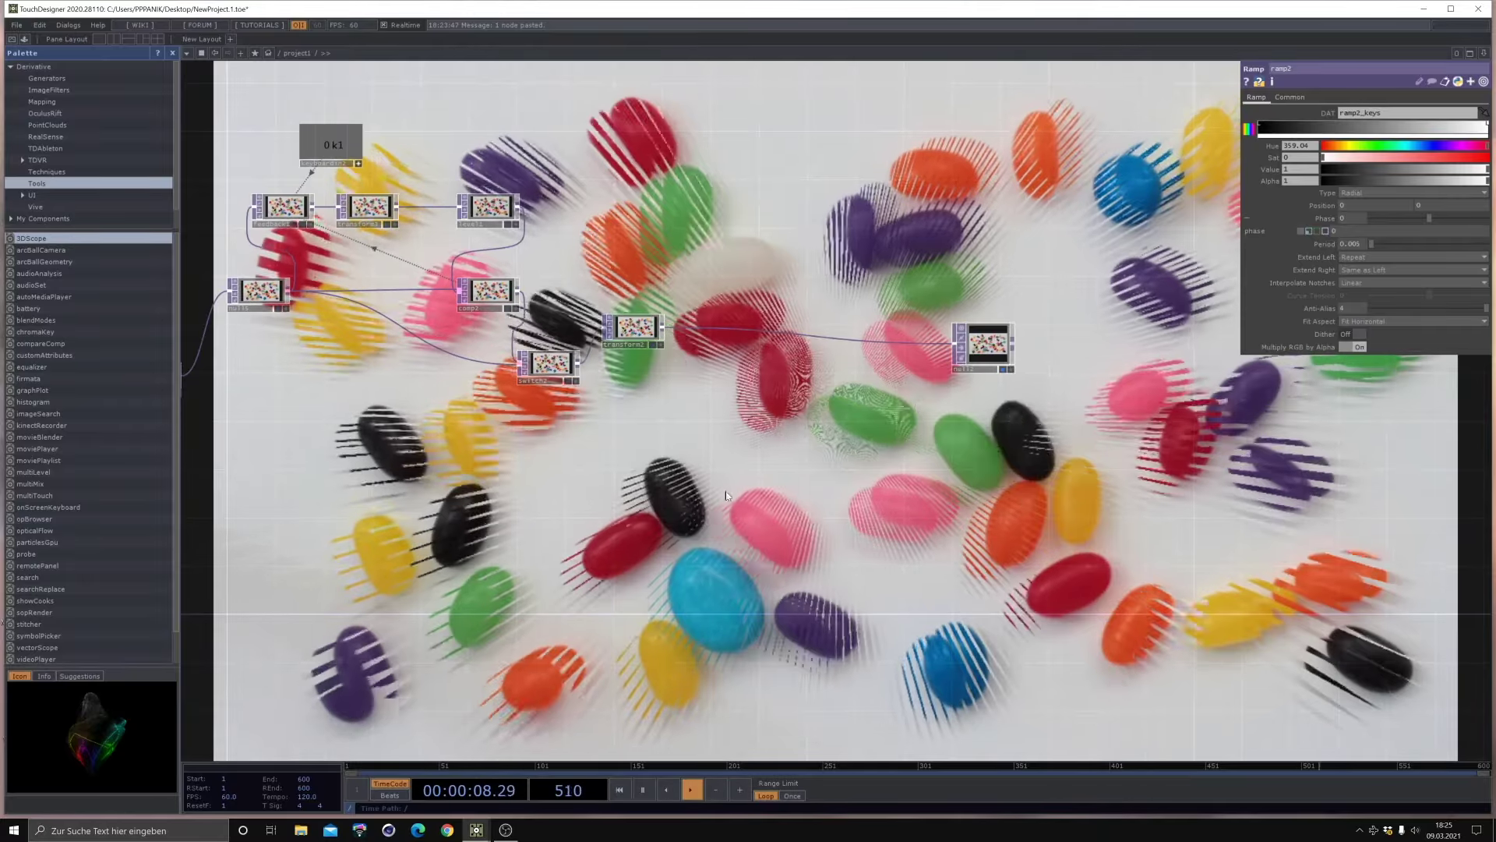
{"action": "left_click_drag", "start_coordinate": [615, 492], "coordinate": [947, 495]}
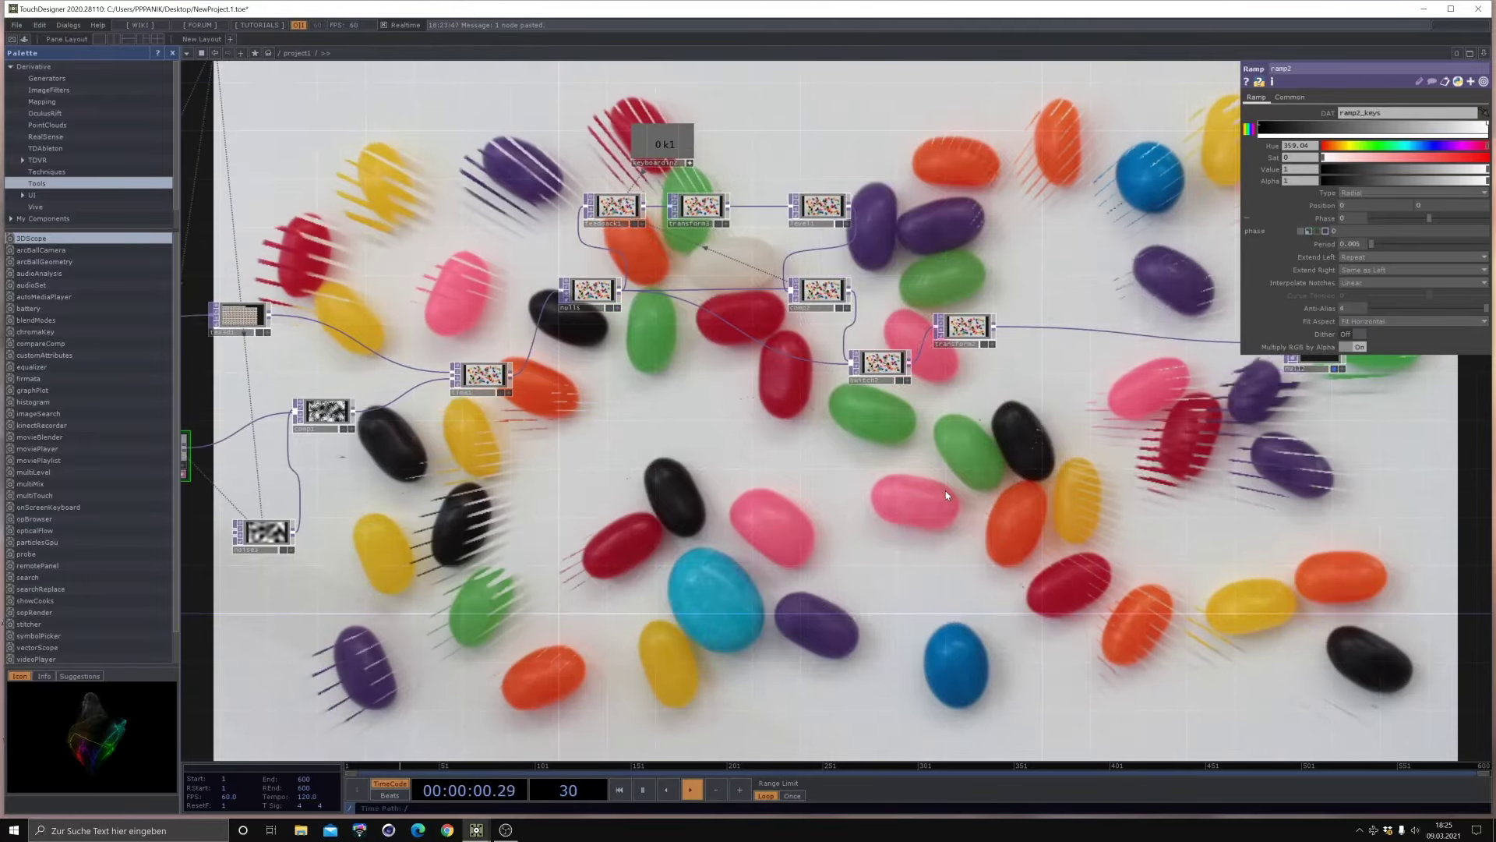